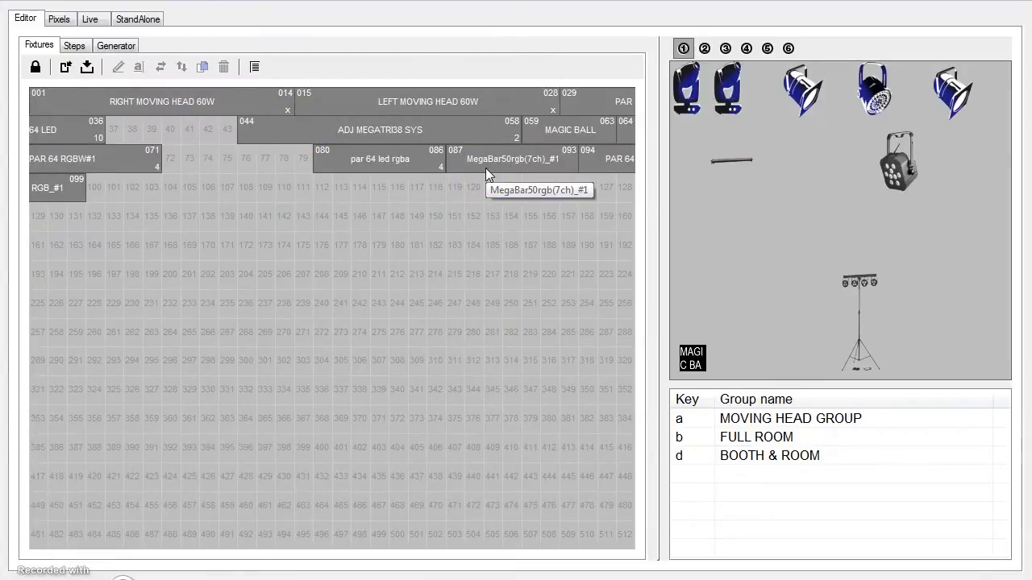
Open the tool for adding fixtures and browse the manufacturers in the fixture bank, including the American Dj models
{"action": "left_click", "coordinate": [68, 72]}
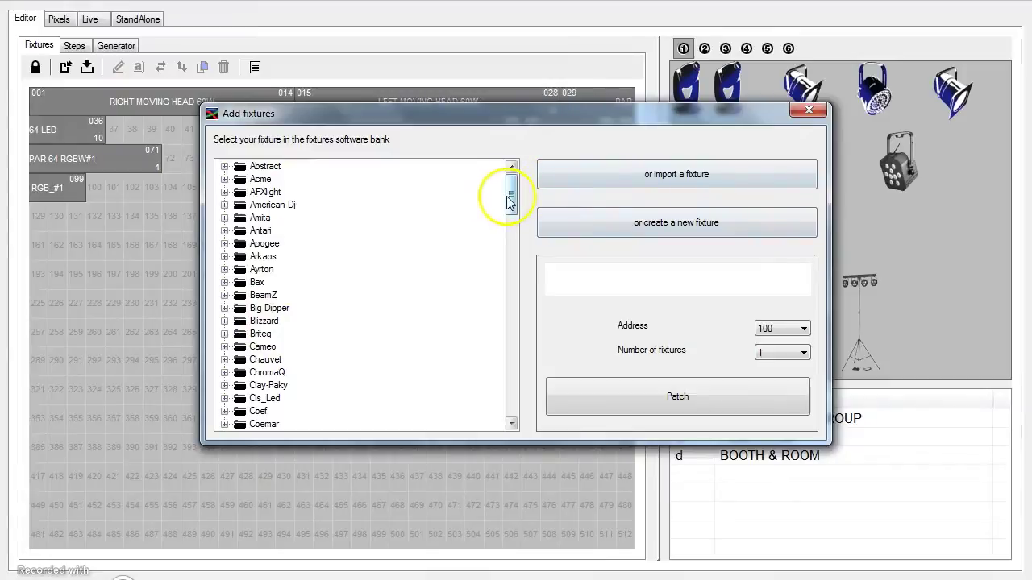
{"action": "left_click_drag", "start_coordinate": [511, 202], "coordinate": [491, 415]}
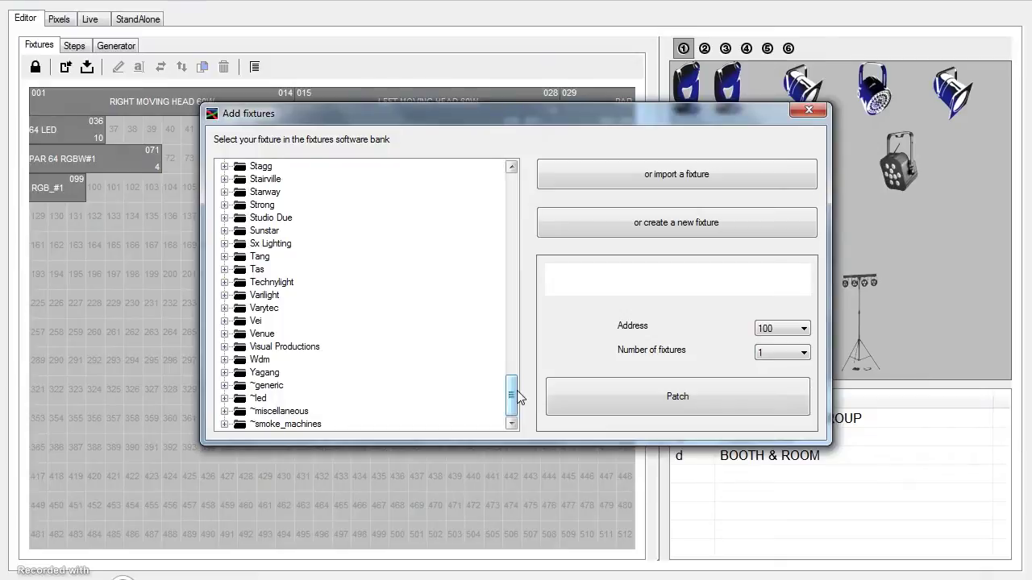
{"action": "left_click", "coordinate": [225, 257]}
{"action": "left_click", "coordinate": [225, 257]}
{"action": "scroll", "coordinate": [230, 251], "scroll_direction": "up", "scroll_amount": 20}
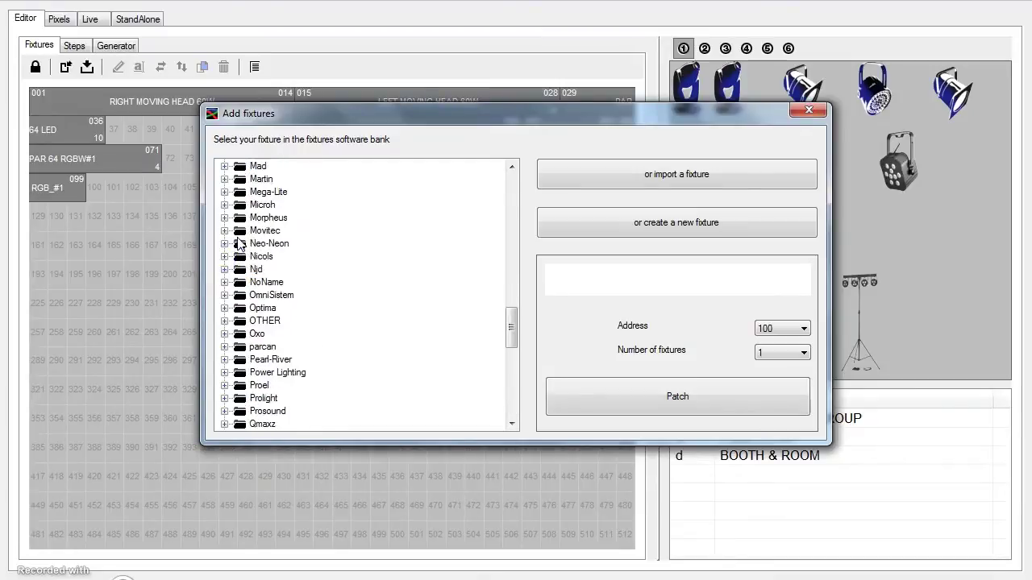
{"action": "scroll", "coordinate": [239, 246], "scroll_direction": "up", "scroll_amount": 13}
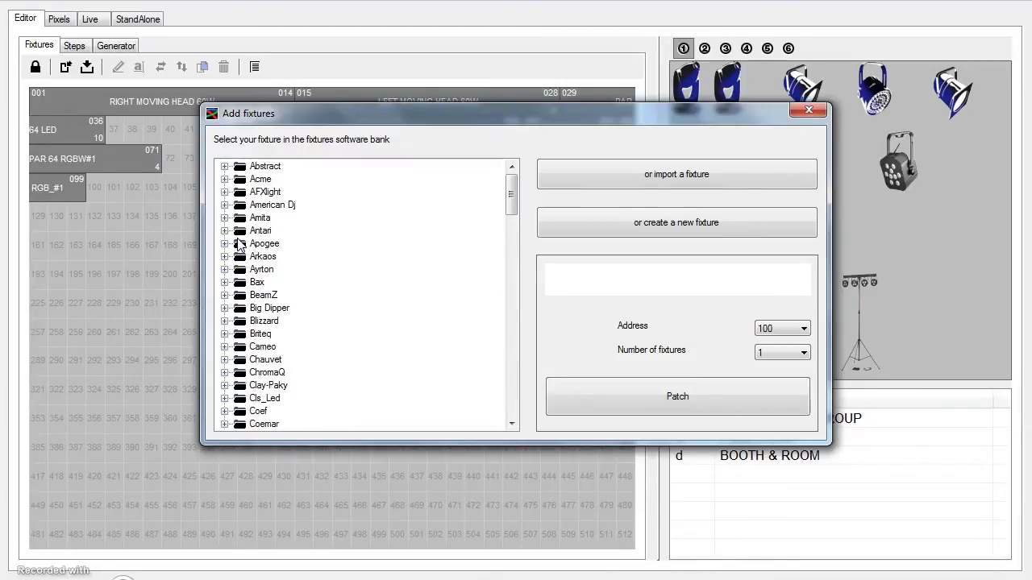
{"action": "left_click", "coordinate": [225, 205]}
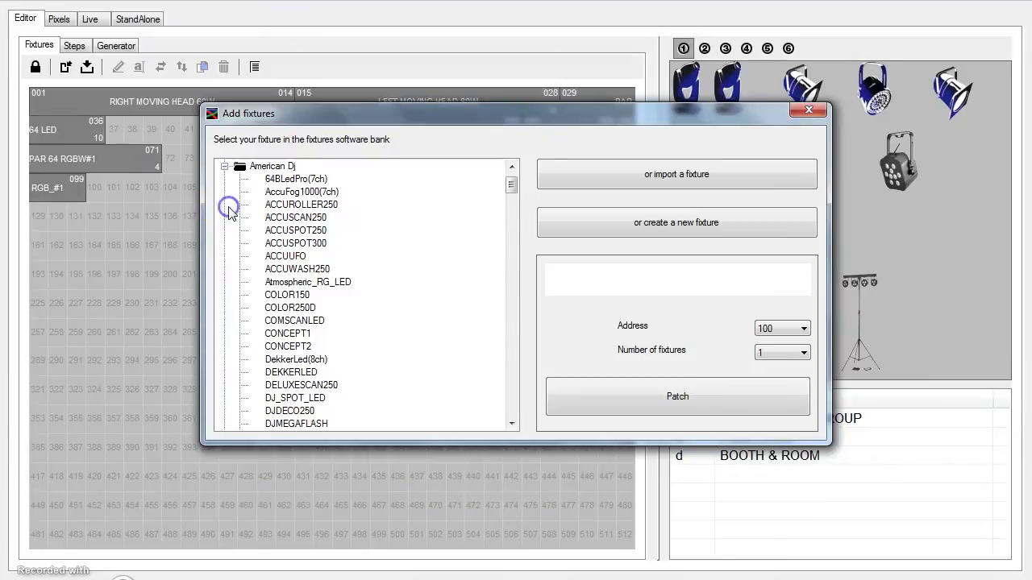
{"action": "scroll", "coordinate": [303, 266], "scroll_direction": "down", "scroll_amount": 15}
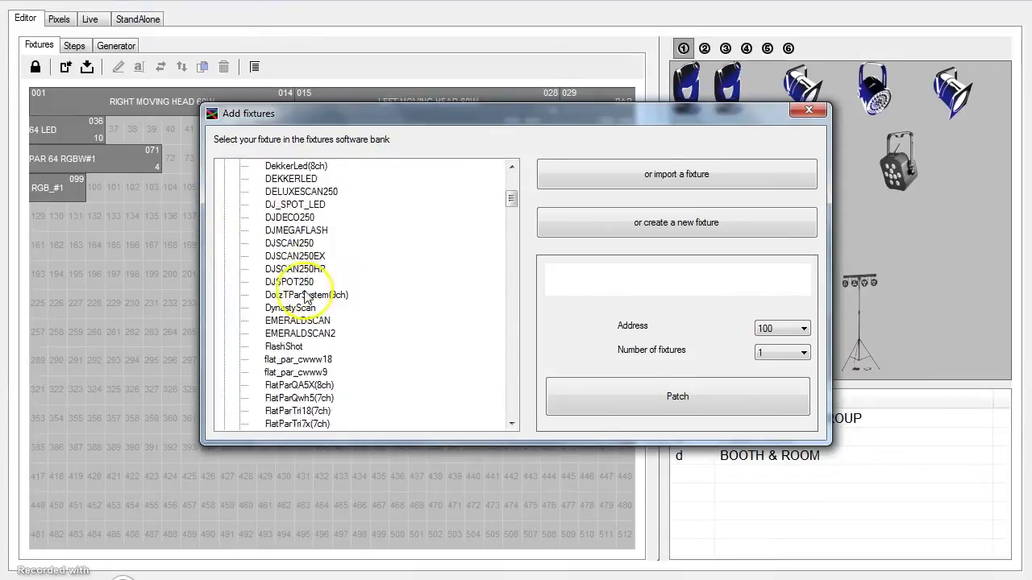
{"action": "scroll", "coordinate": [307, 297], "scroll_direction": "down", "scroll_amount": 3}
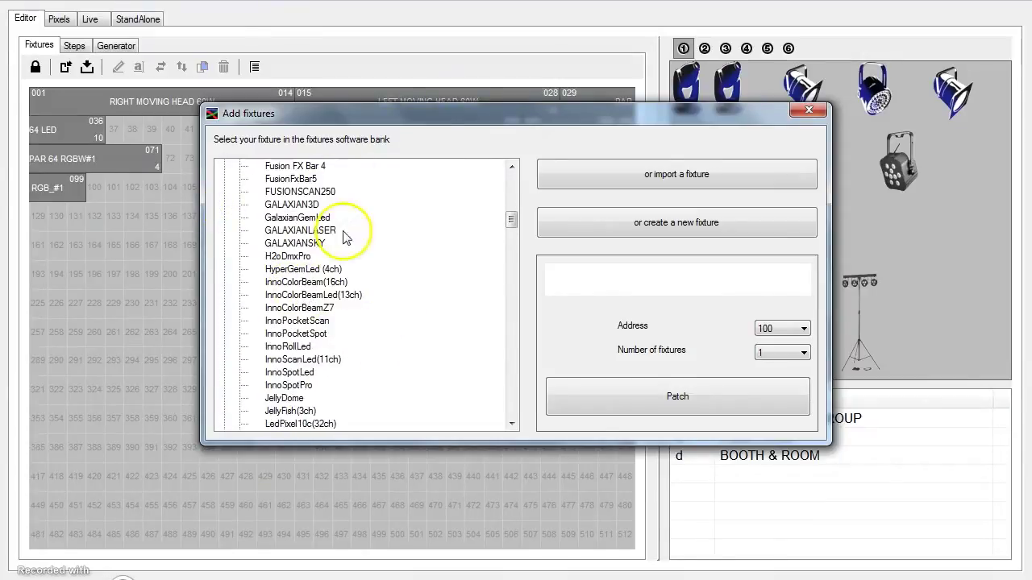
{"action": "scroll", "coordinate": [321, 314], "scroll_direction": "up", "scroll_amount": 18}
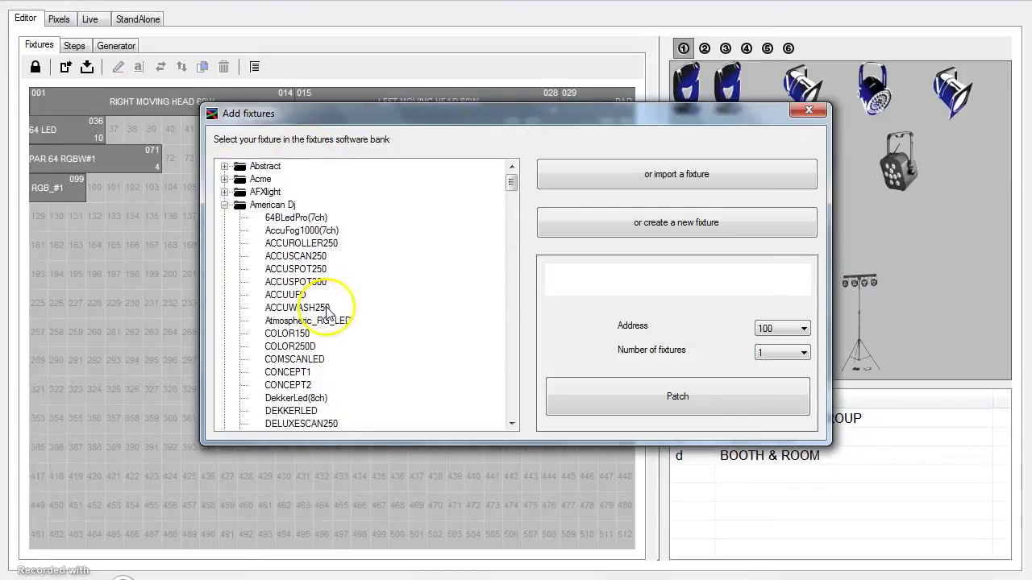
{"action": "left_click", "coordinate": [225, 204]}
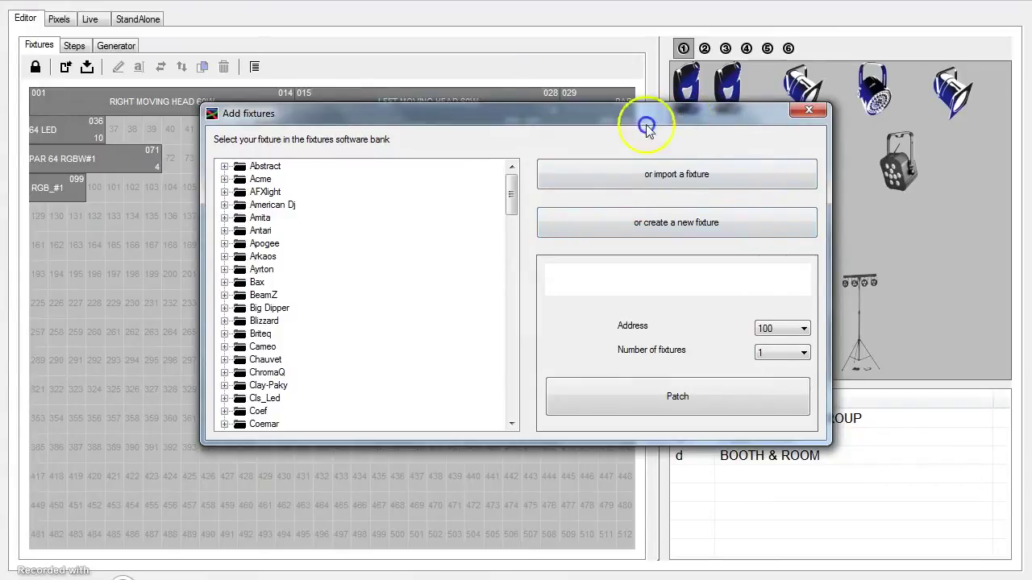
Try to create a new fixture with the default filename NewFixture and 4 channels
{"action": "left_click_drag", "start_coordinate": [680, 116], "coordinate": [626, 134]}
{"action": "left_click", "coordinate": [796, 95]}
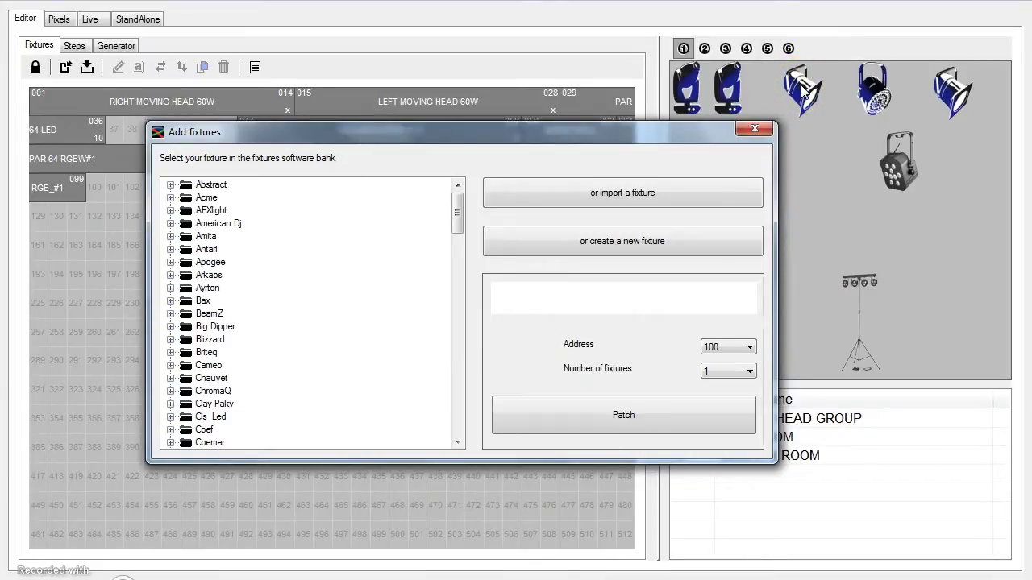
{"action": "left_click", "coordinate": [594, 246]}
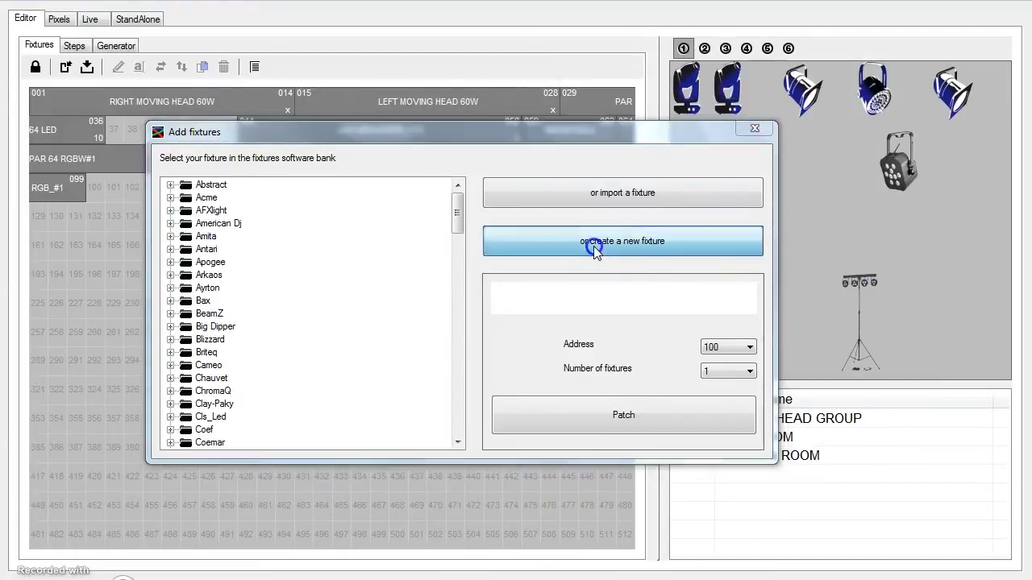
{"action": "left_click", "coordinate": [480, 299]}
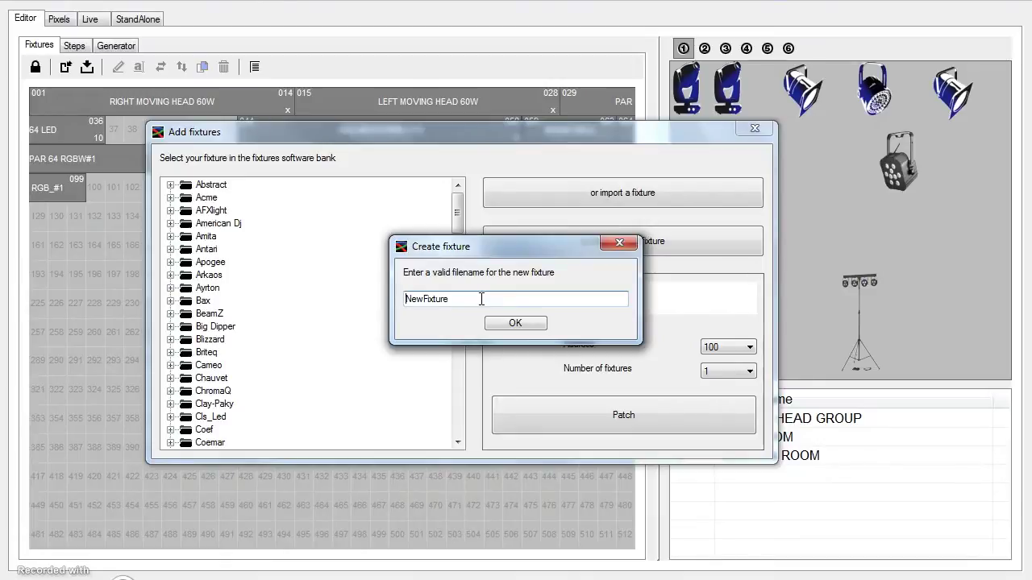
{"action": "left_click", "coordinate": [515, 323]}
{"action": "left_click_drag", "start_coordinate": [448, 300], "coordinate": [387, 299]}
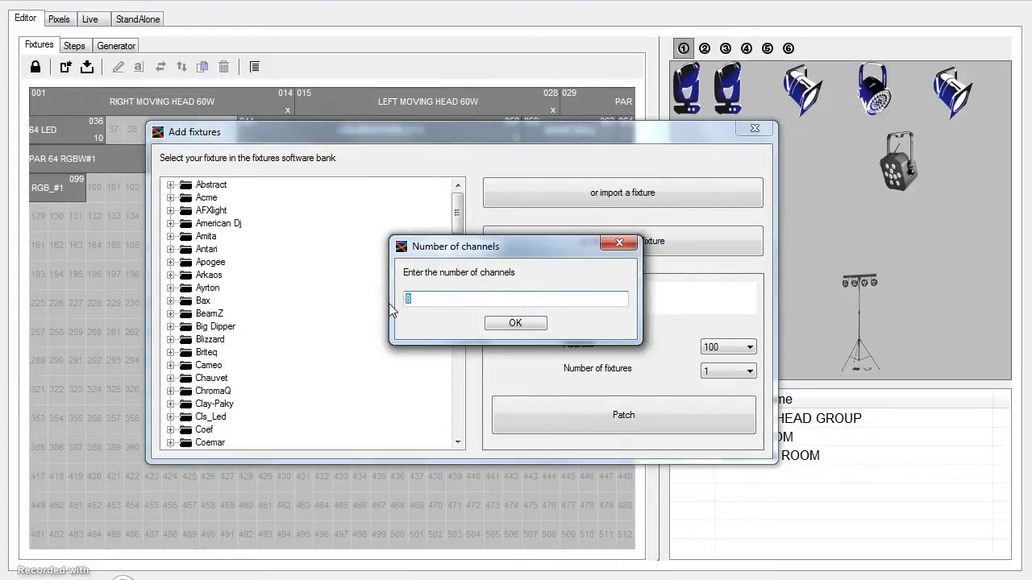
{"action": "type", "text": "4"}
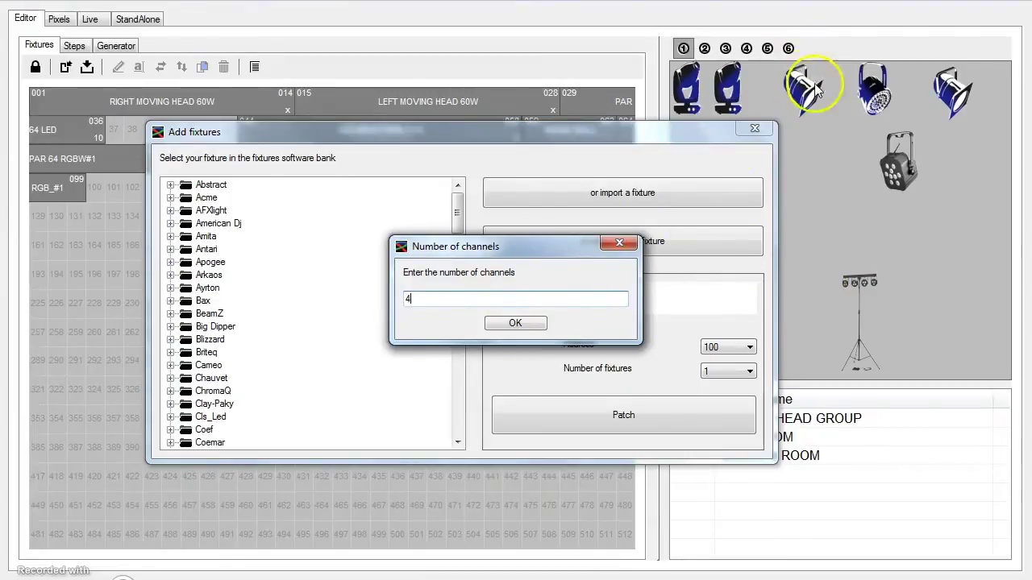
{"action": "left_click", "coordinate": [535, 324]}
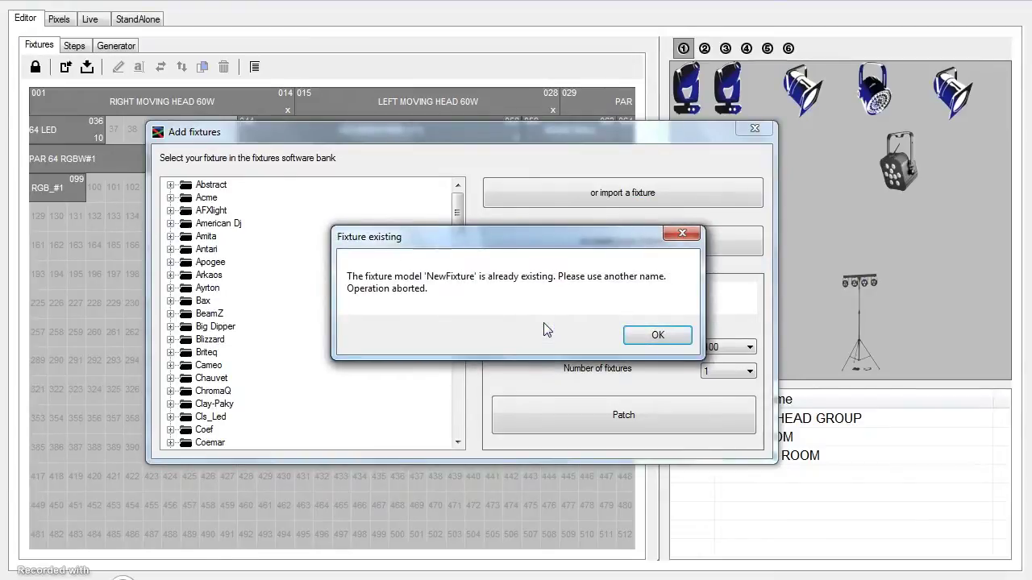
{"action": "left_click", "coordinate": [657, 335]}
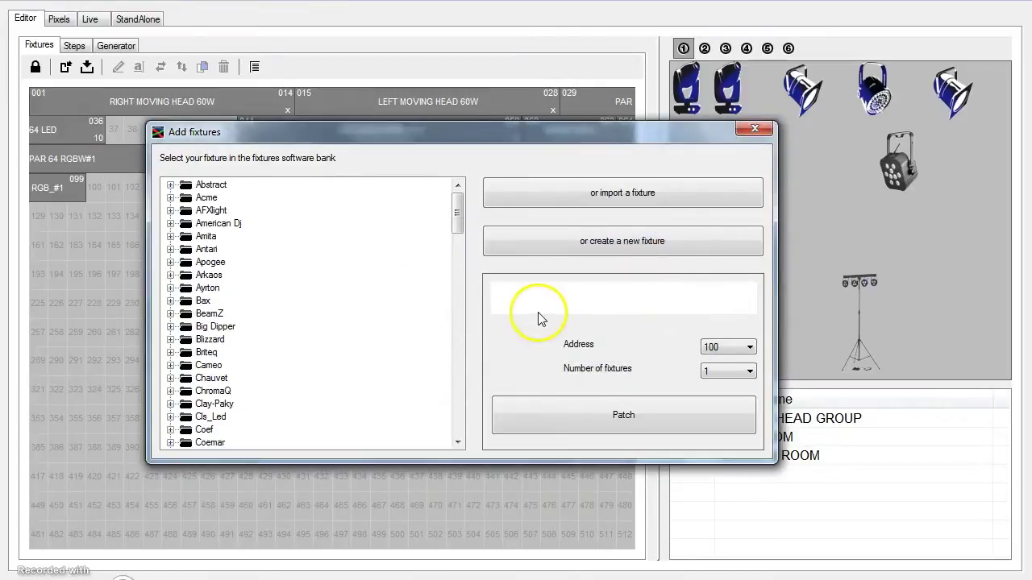
Create a new fixture with the filename fix1 and 4 channels
{"action": "left_click", "coordinate": [661, 240]}
{"action": "left_click_drag", "start_coordinate": [509, 302], "coordinate": [394, 299]}
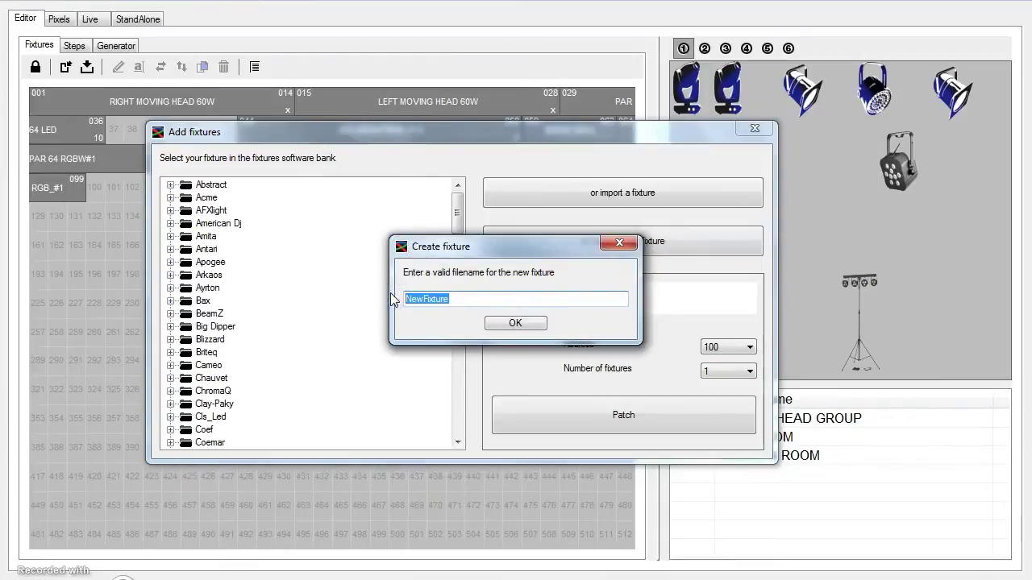
{"action": "type", "text": "f"}
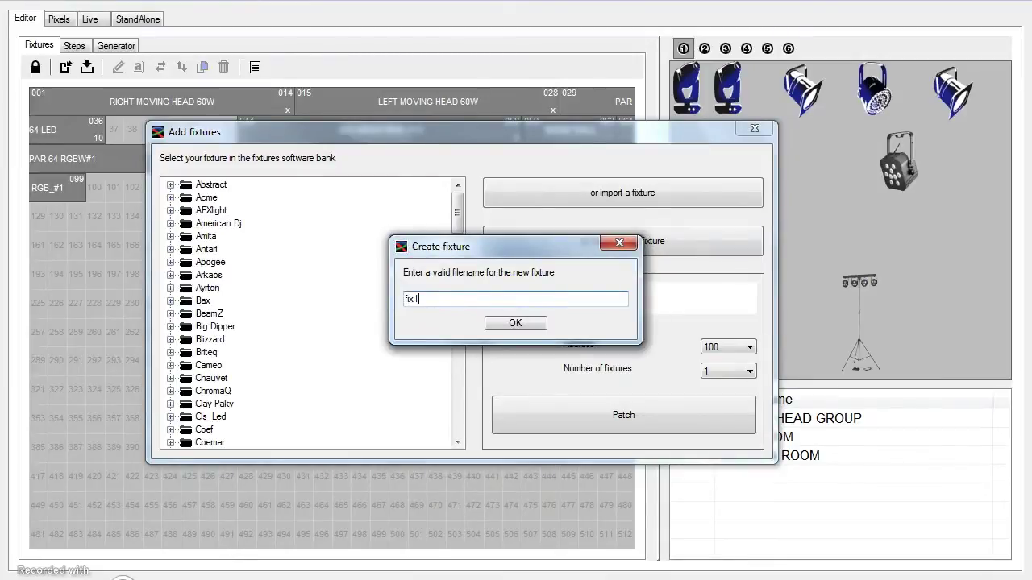
{"action": "type", "text": "ix1"}
{"action": "left_click", "coordinate": [516, 322]}
{"action": "left_click_drag", "start_coordinate": [448, 299], "coordinate": [387, 299]}
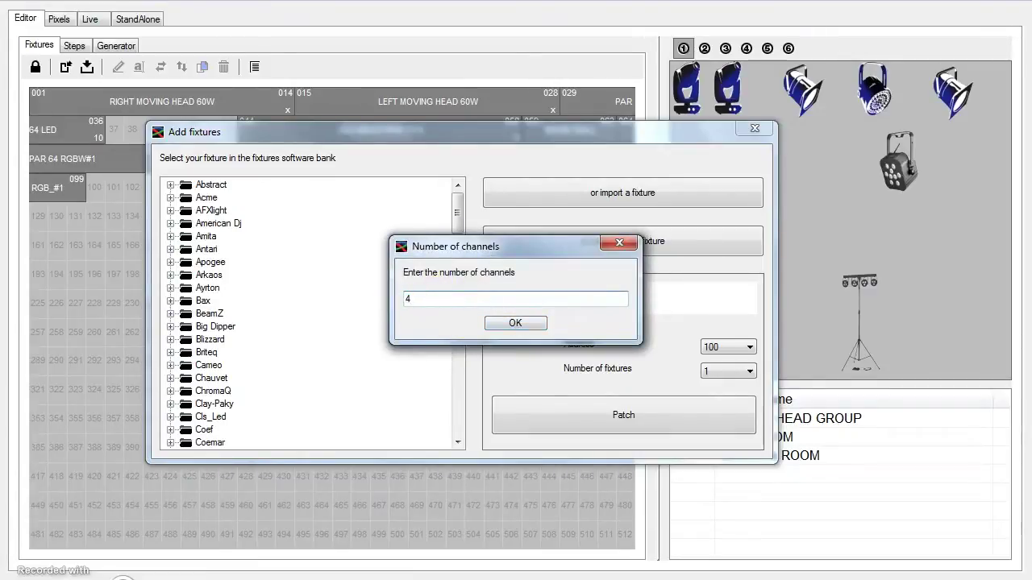
{"action": "left_click", "coordinate": [513, 324]}
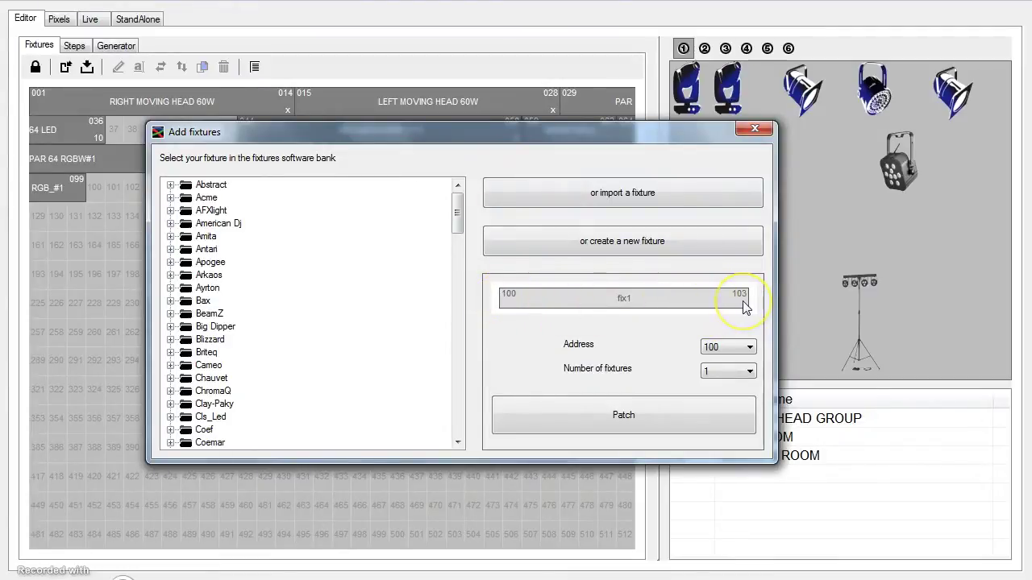
{"action": "left_click_drag", "start_coordinate": [466, 136], "coordinate": [713, 266]}
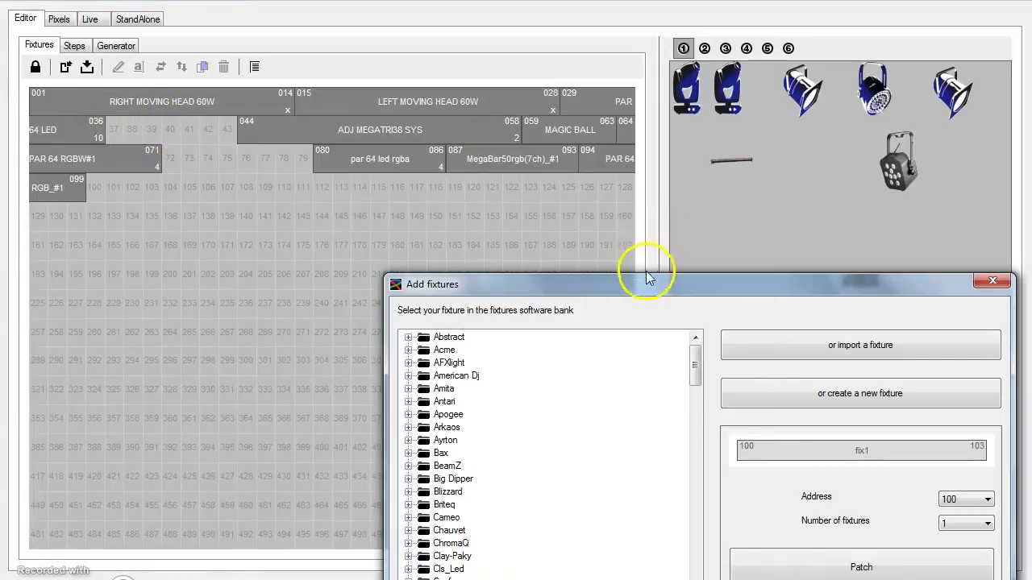
{"action": "left_click_drag", "start_coordinate": [644, 277], "coordinate": [554, 119]}
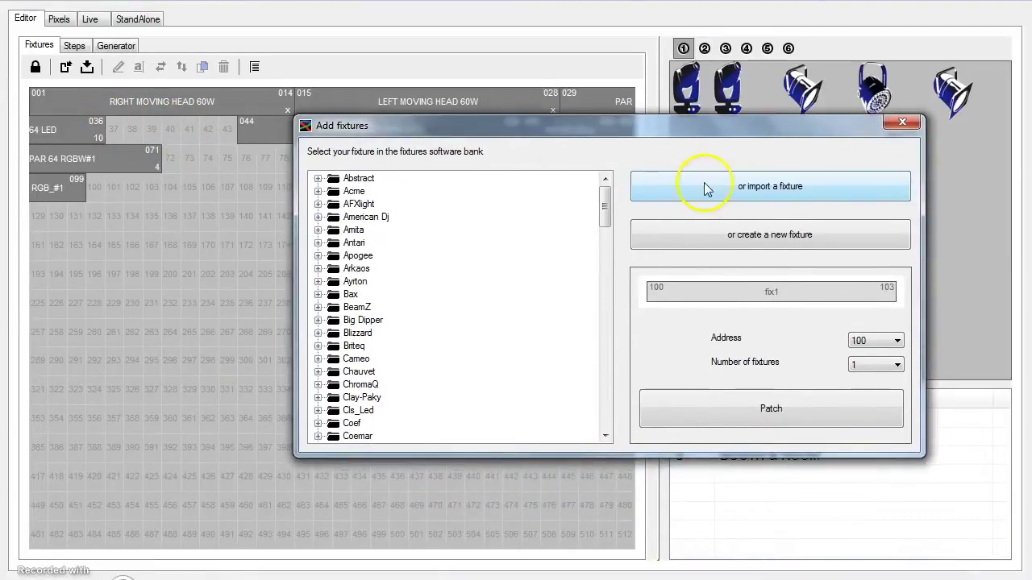
{"action": "left_click", "coordinate": [786, 235]}
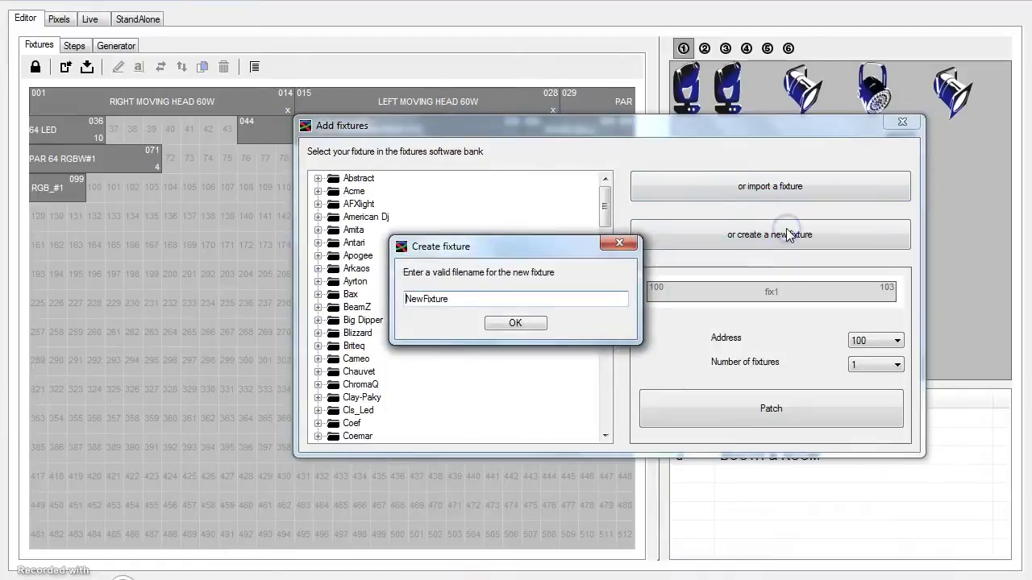
{"action": "left_click", "coordinate": [619, 242]}
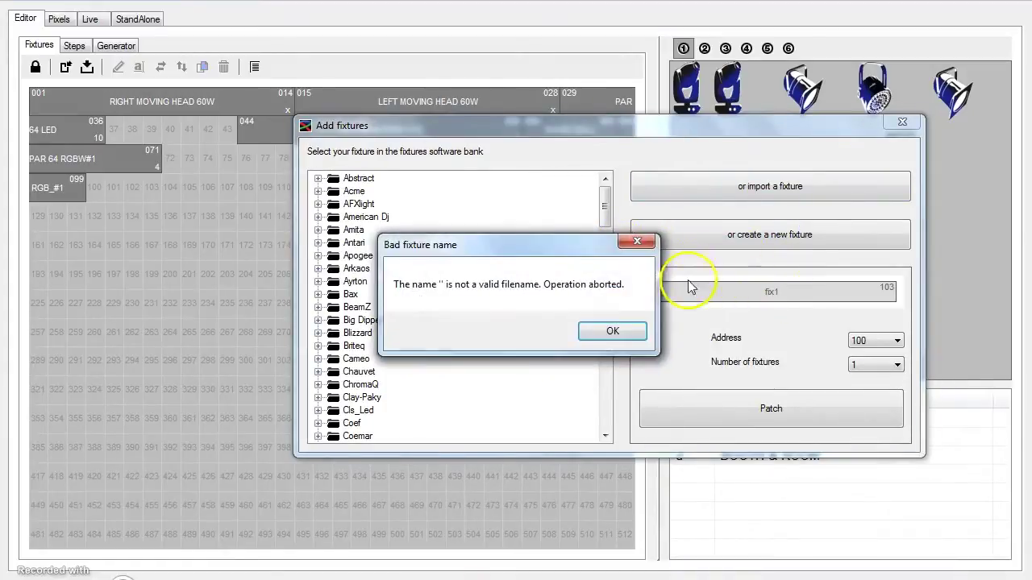
{"action": "left_click", "coordinate": [619, 331]}
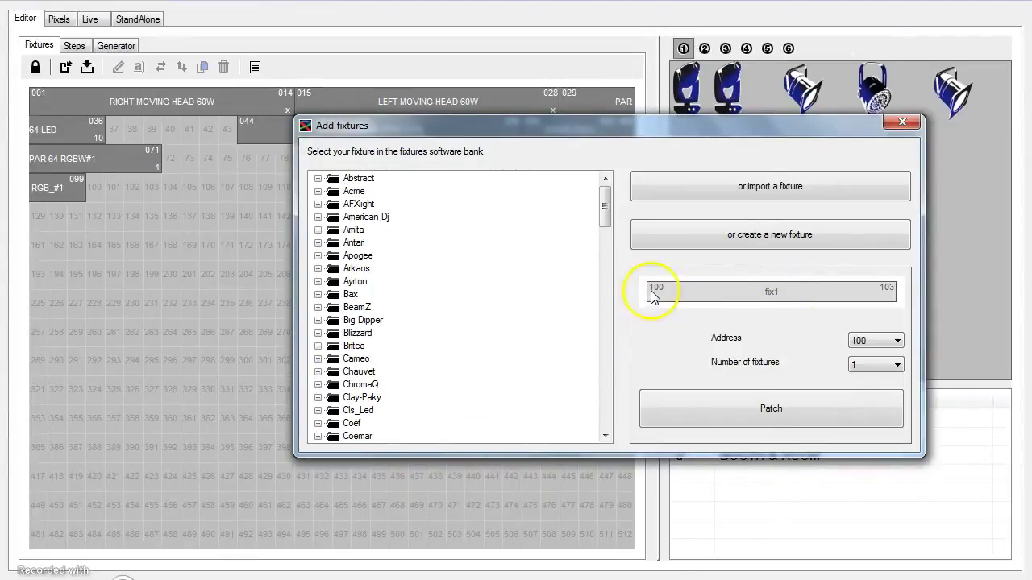
Patch one fix1 fixture at DMX address 100 and open the patched fixture for editing
{"action": "left_click", "coordinate": [773, 407]}
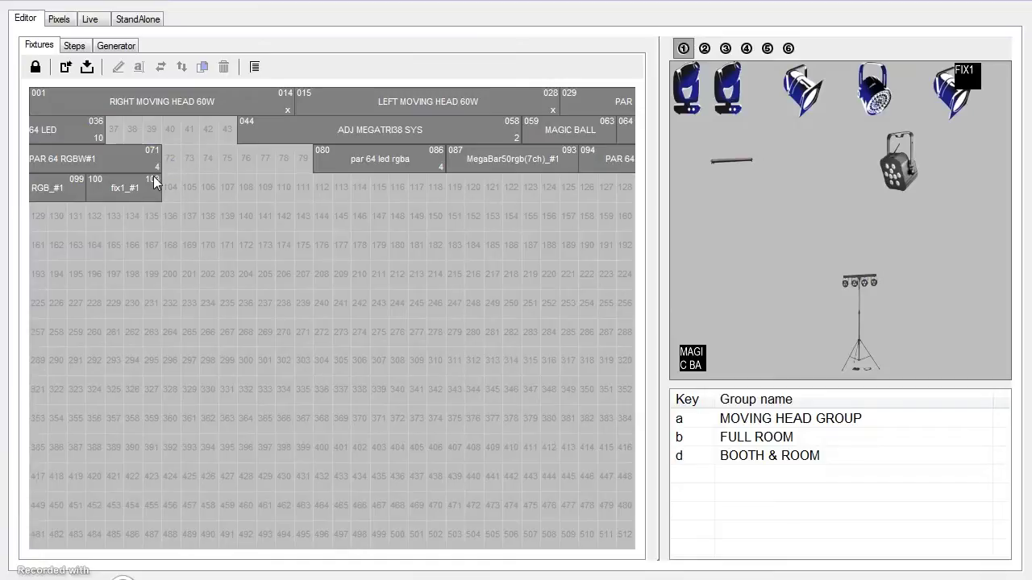
{"action": "left_click", "coordinate": [105, 186]}
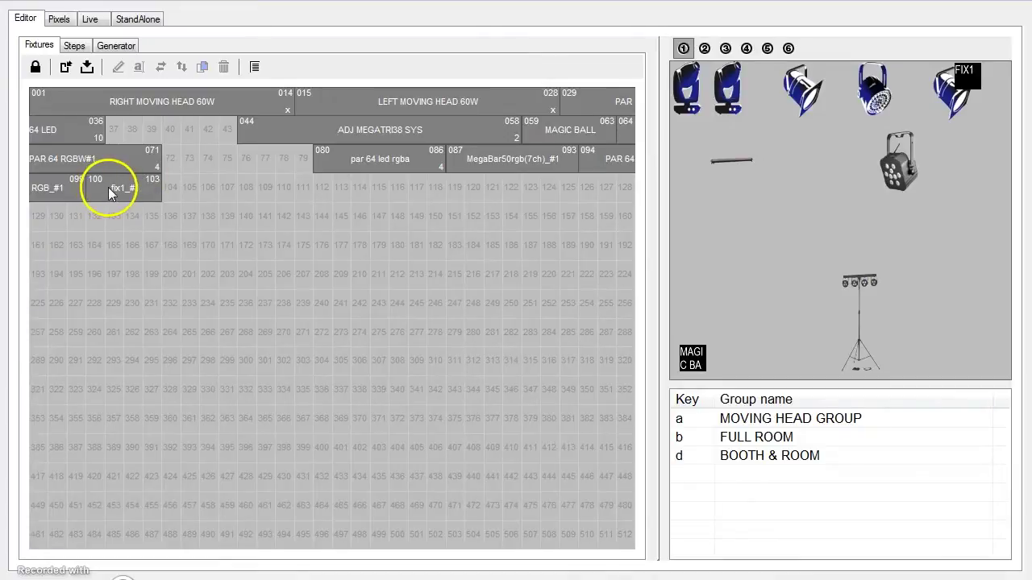
{"action": "right_click", "coordinate": [103, 190]}
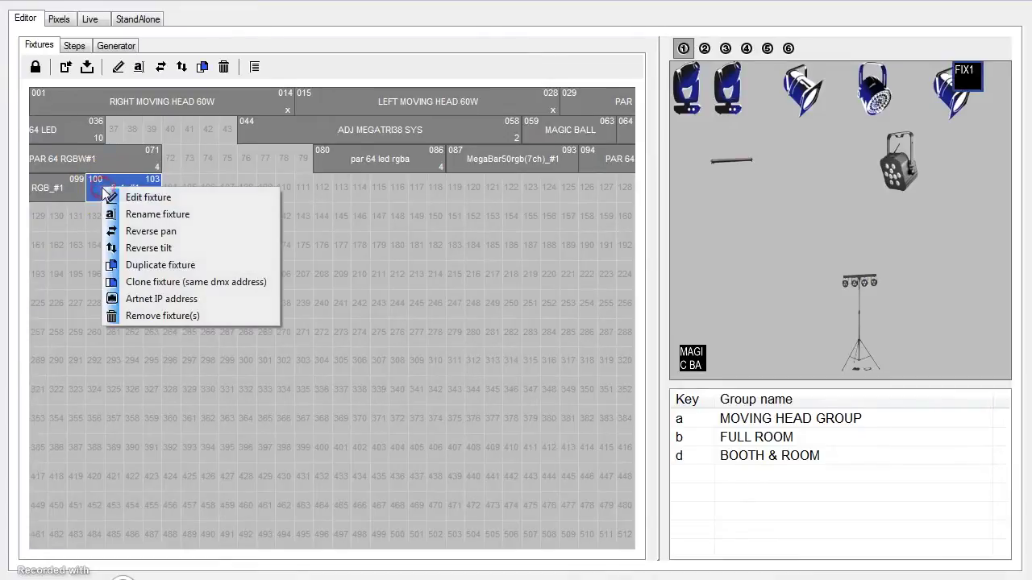
{"action": "left_click_drag", "start_coordinate": [104, 191], "coordinate": [137, 206]}
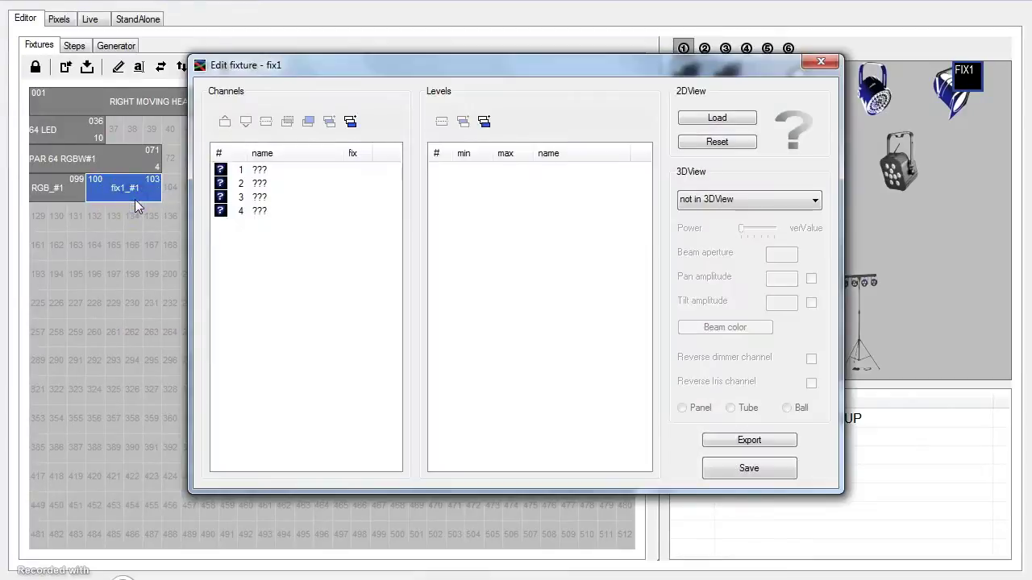
{"action": "left_click_drag", "start_coordinate": [390, 72], "coordinate": [502, 73]}
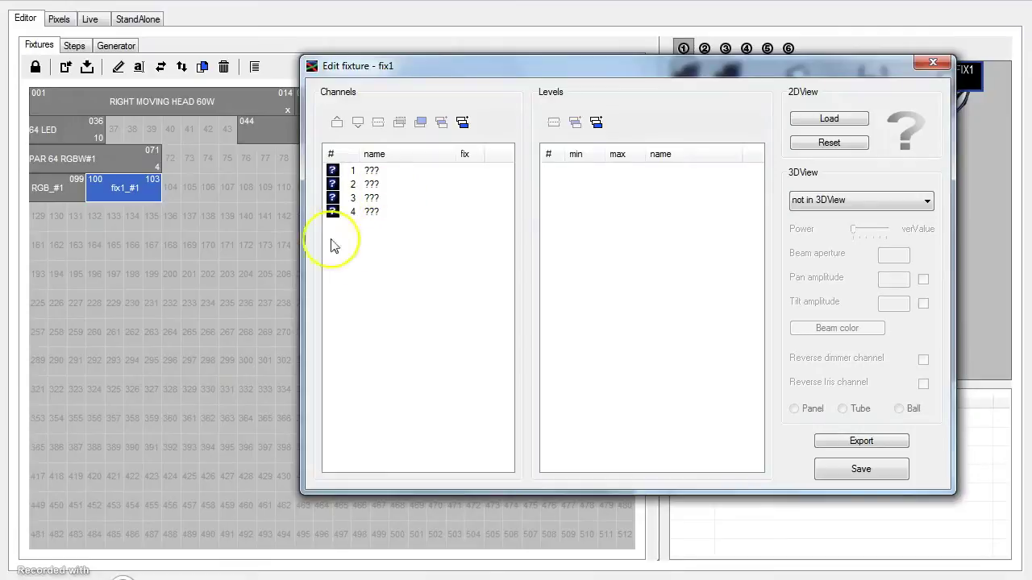
Switch to the browser and examine the DMX channel function table in The Puck RGBA manual
{"action": "left_click", "coordinate": [370, 173]}
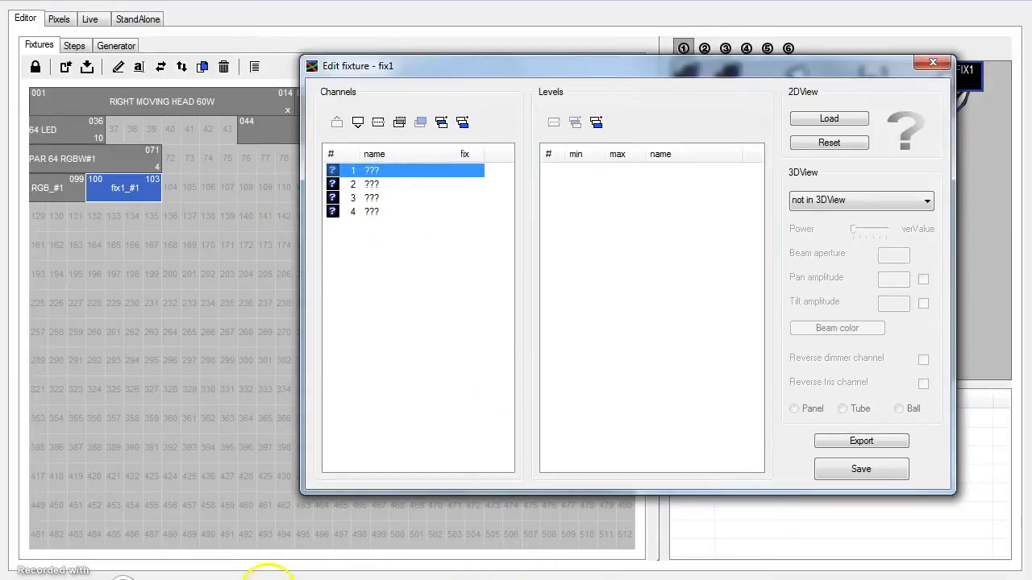
{"action": "mouse_move", "coordinate": [269, 572]}
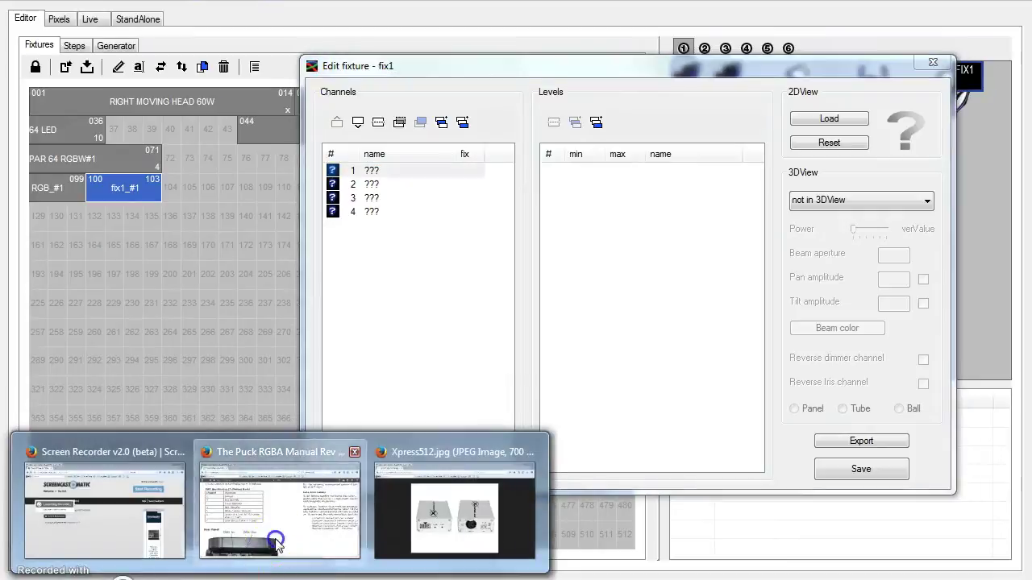
{"action": "left_click", "coordinate": [274, 539]}
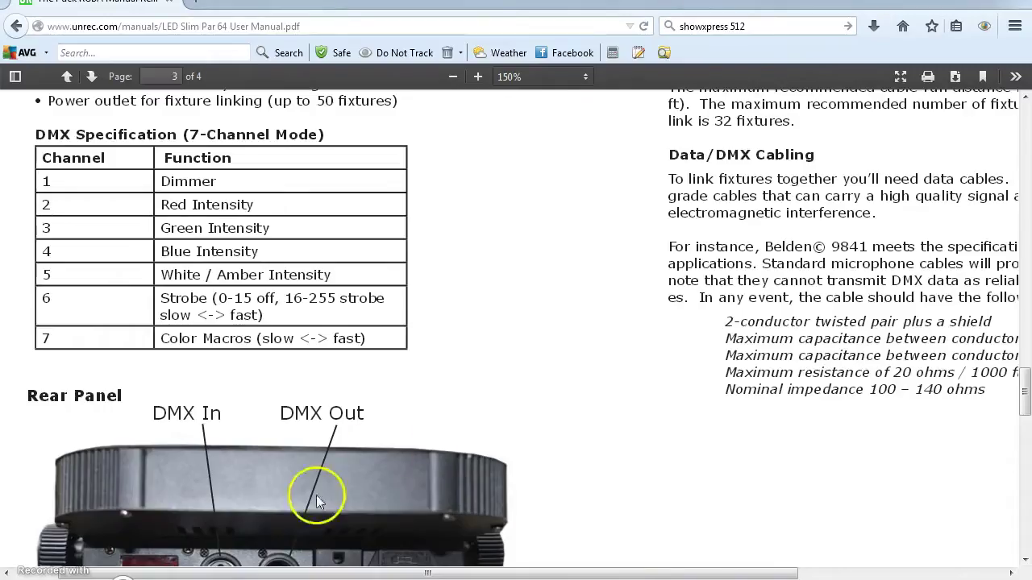
{"action": "scroll", "coordinate": [509, 396], "scroll_direction": "down", "scroll_amount": 1}
{"action": "scroll", "coordinate": [509, 396], "scroll_direction": "down", "scroll_amount": 1}
{"action": "scroll", "coordinate": [486, 330], "scroll_direction": "up", "scroll_amount": 2}
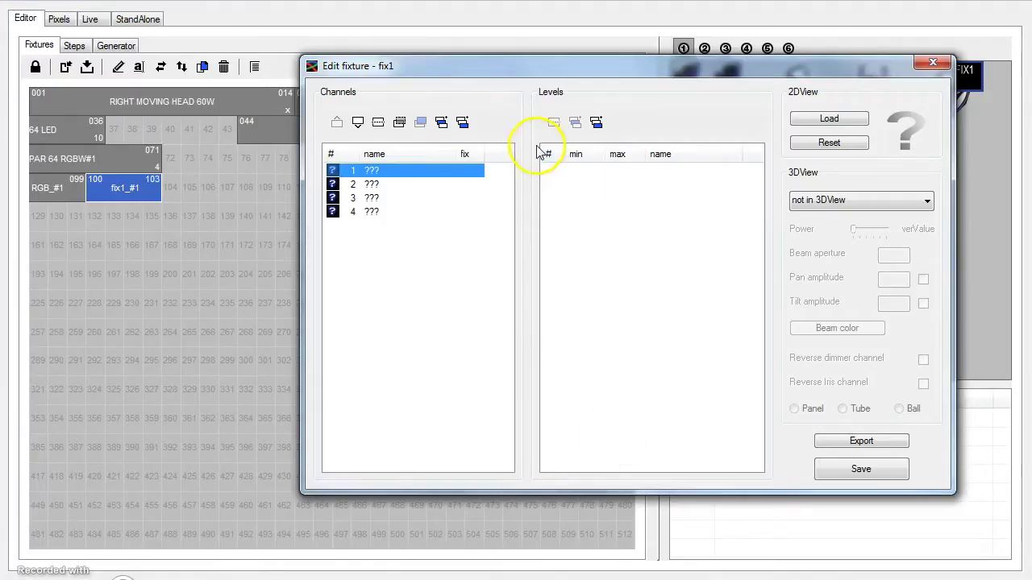
Define channel 1 of the fix1 fixture as red
{"action": "double_click", "coordinate": [382, 169]}
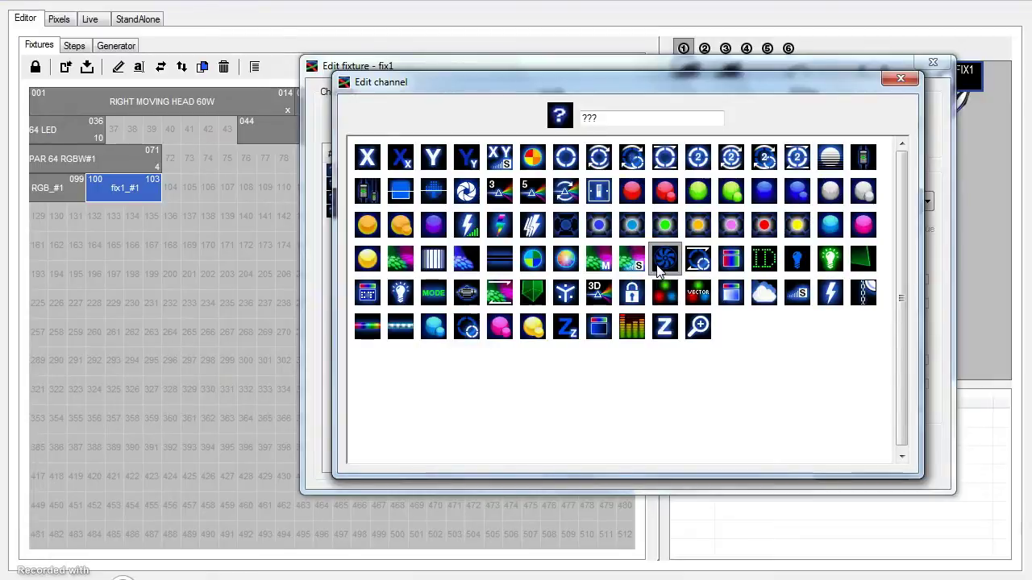
{"action": "left_click", "coordinate": [629, 193]}
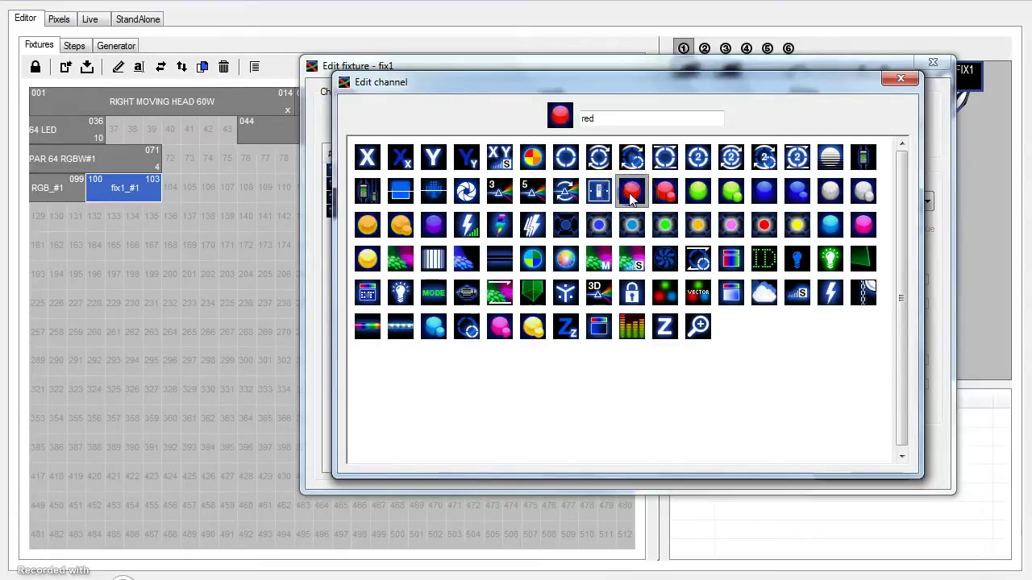
{"action": "left_click", "coordinate": [594, 115]}
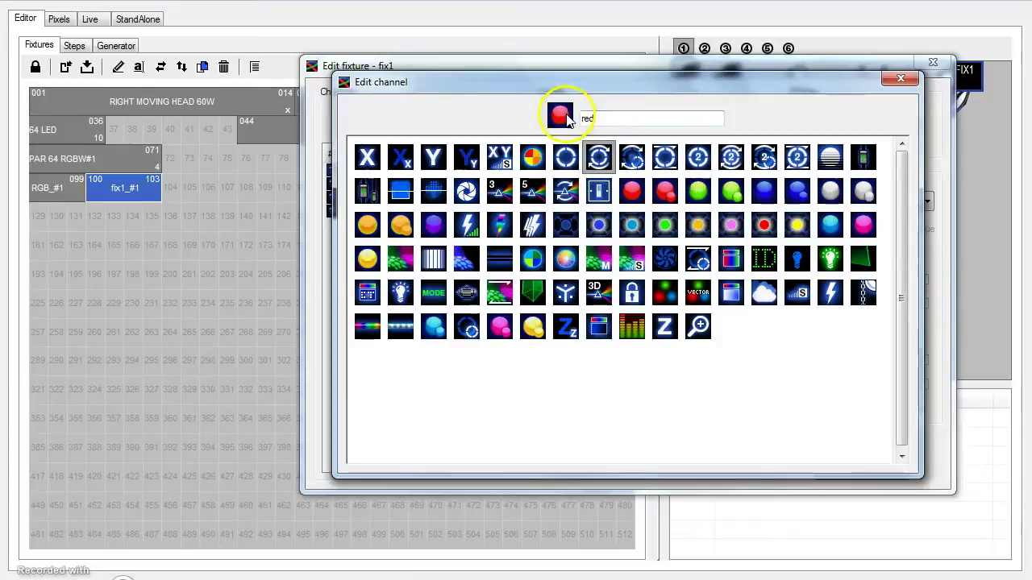
{"action": "left_click", "coordinate": [900, 79]}
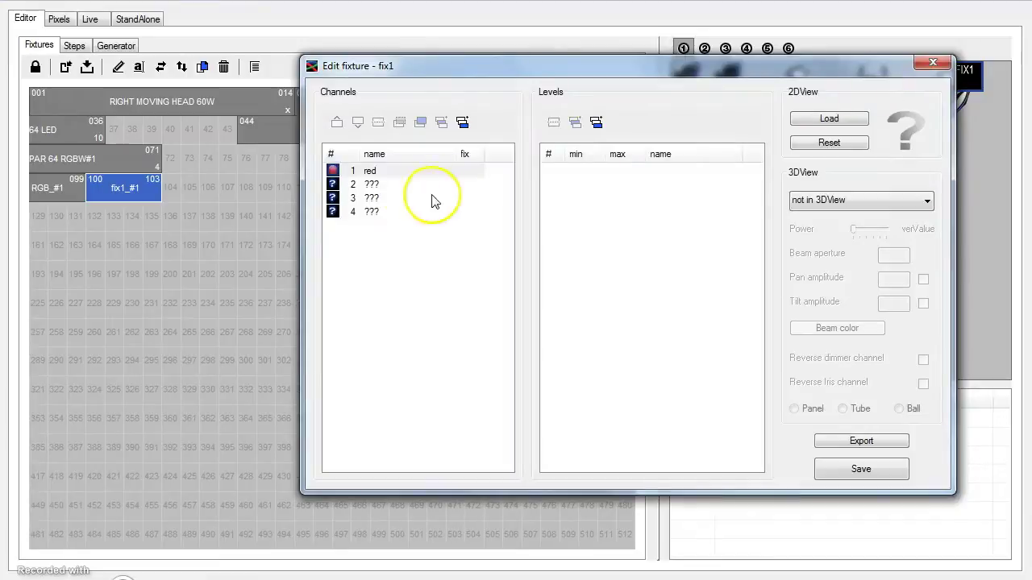
Define channel 2 as green and channel 3 as blue
{"action": "left_click", "coordinate": [371, 185]}
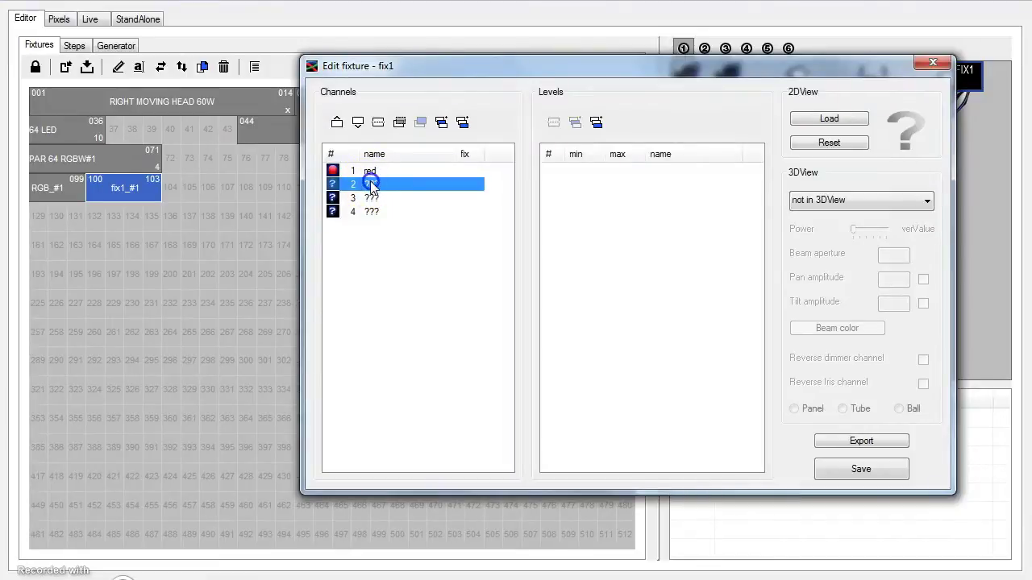
{"action": "double_click", "coordinate": [370, 184]}
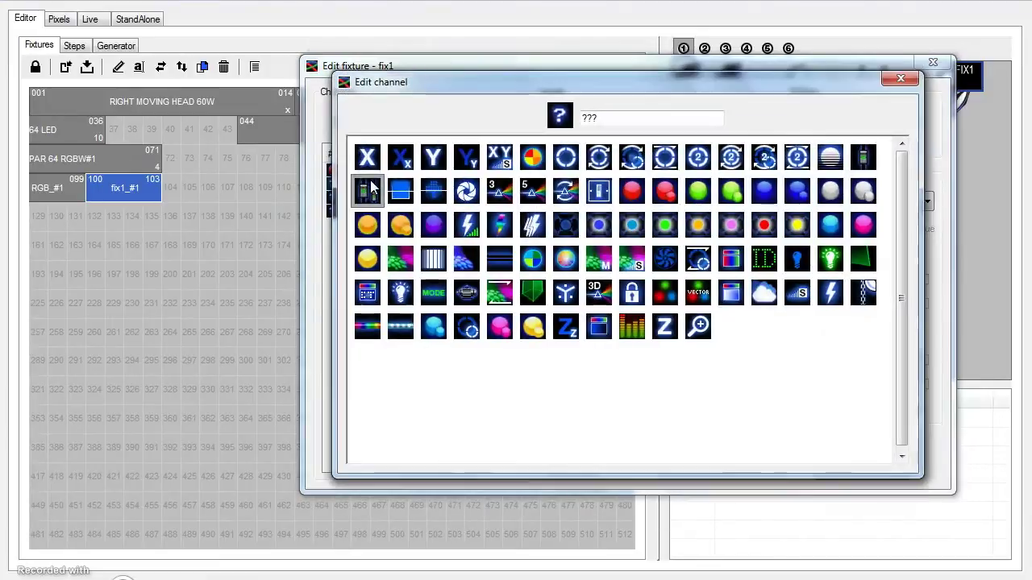
{"action": "left_click", "coordinate": [694, 195]}
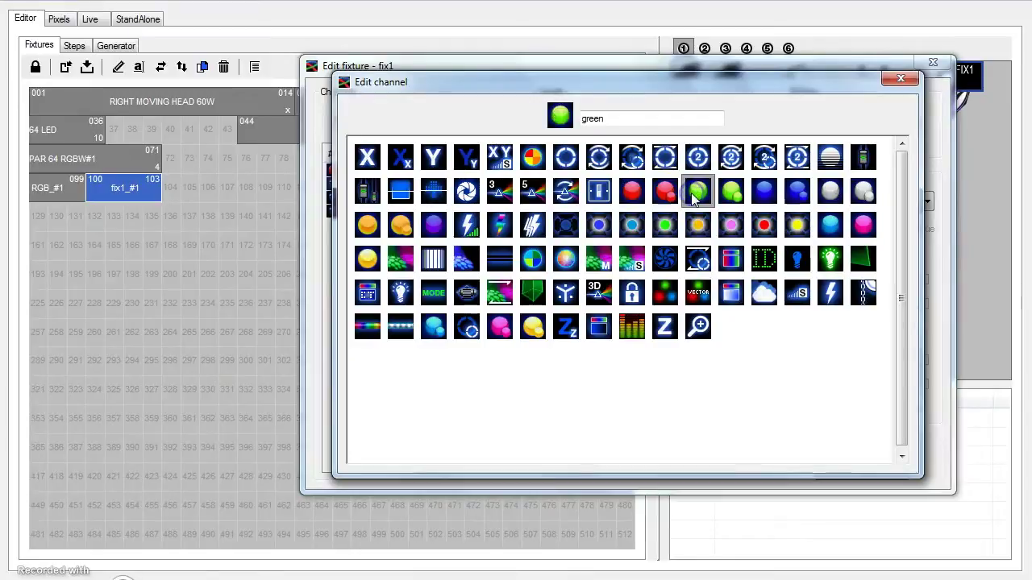
{"action": "left_click", "coordinate": [900, 79]}
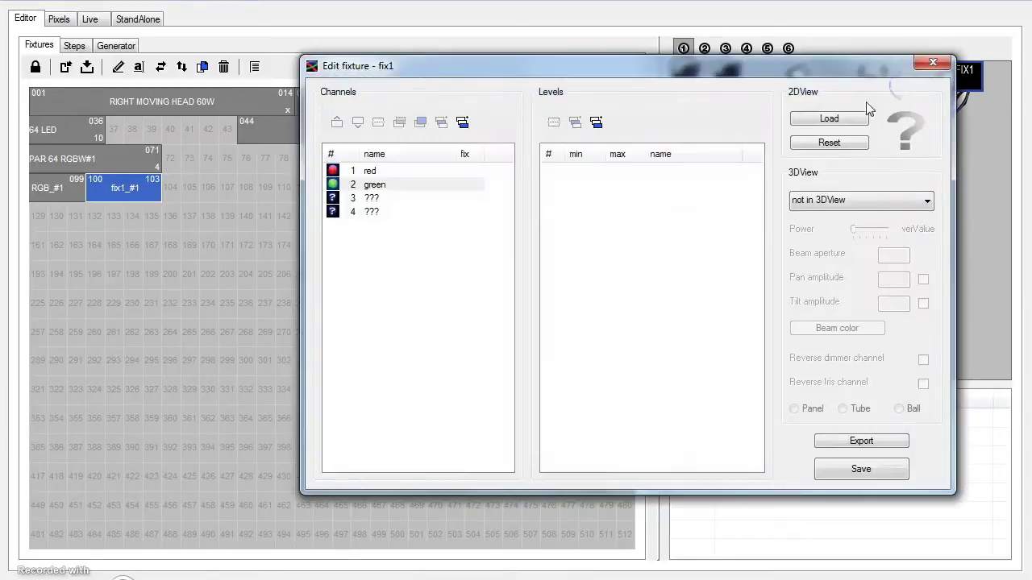
{"action": "double_click", "coordinate": [376, 199]}
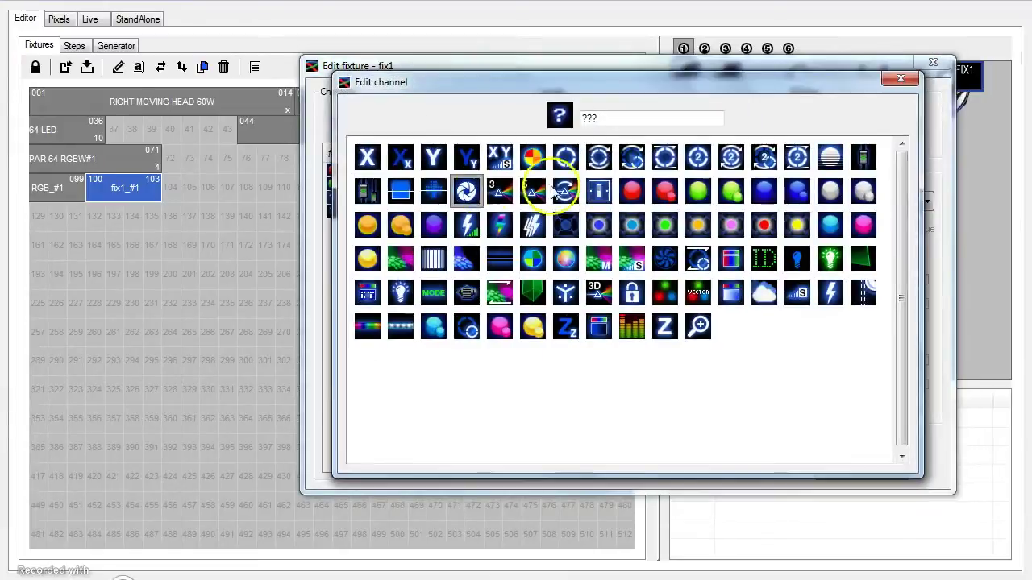
{"action": "left_click", "coordinate": [766, 198]}
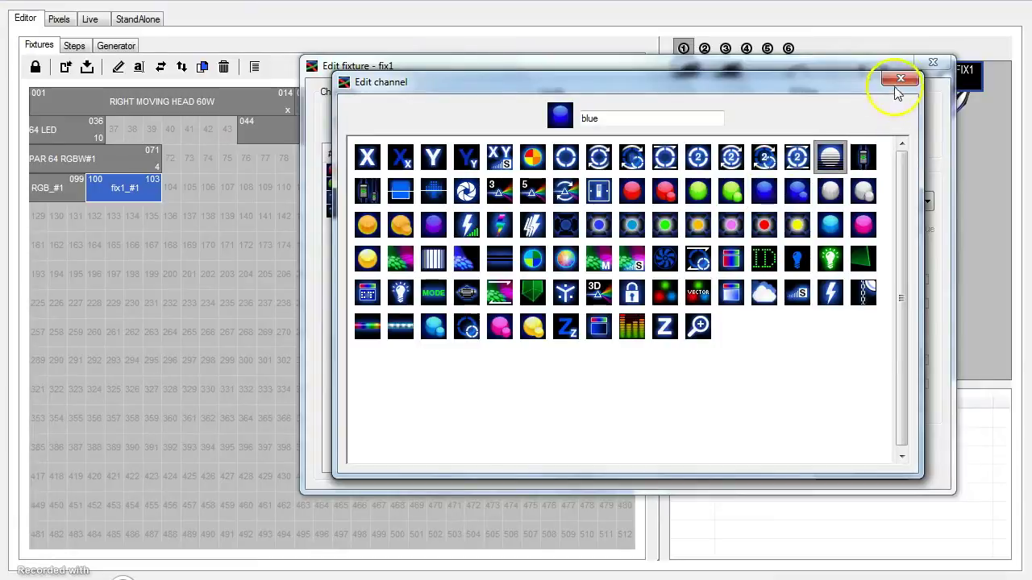
{"action": "left_click", "coordinate": [900, 79]}
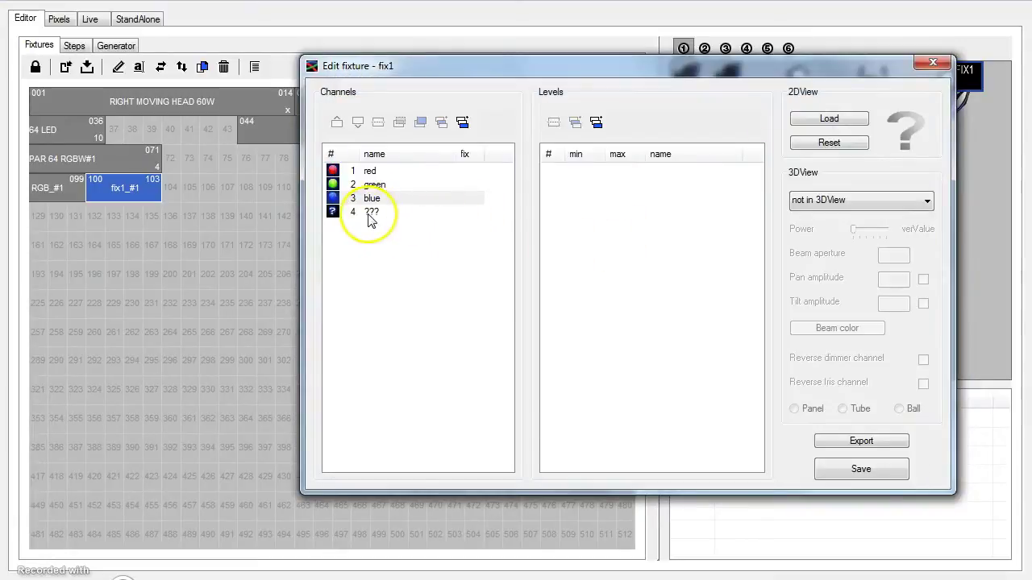
Define channel 4 of the fixture as dimmer
{"action": "left_click", "coordinate": [372, 214]}
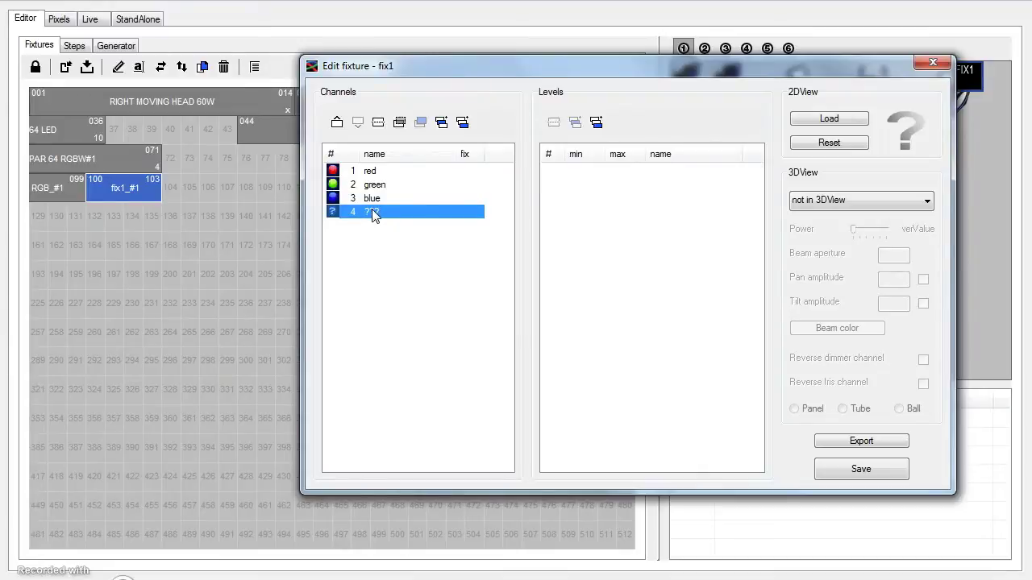
{"action": "double_click", "coordinate": [374, 214]}
{"action": "left_click", "coordinate": [780, 180]}
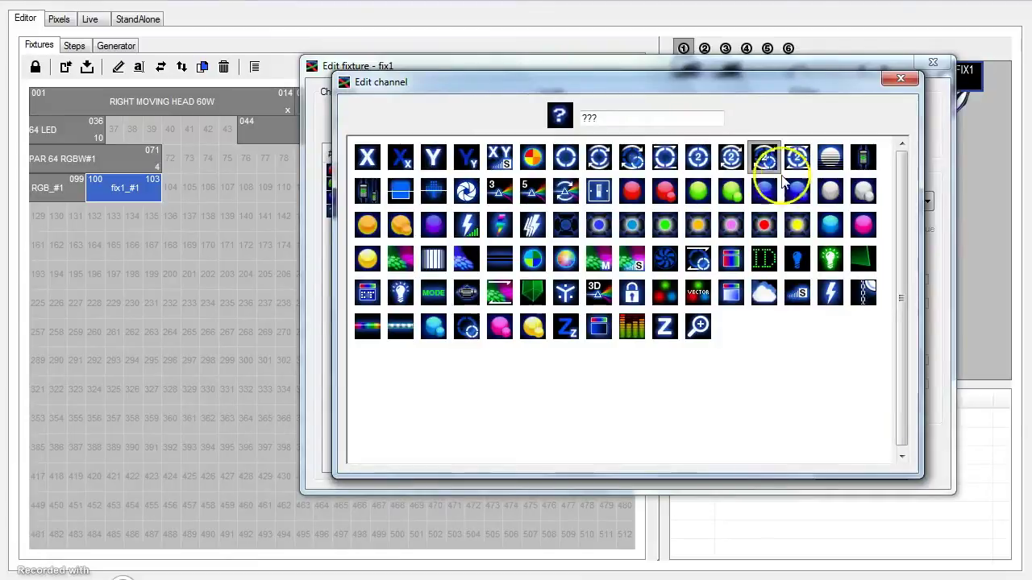
{"action": "left_click", "coordinate": [871, 168]}
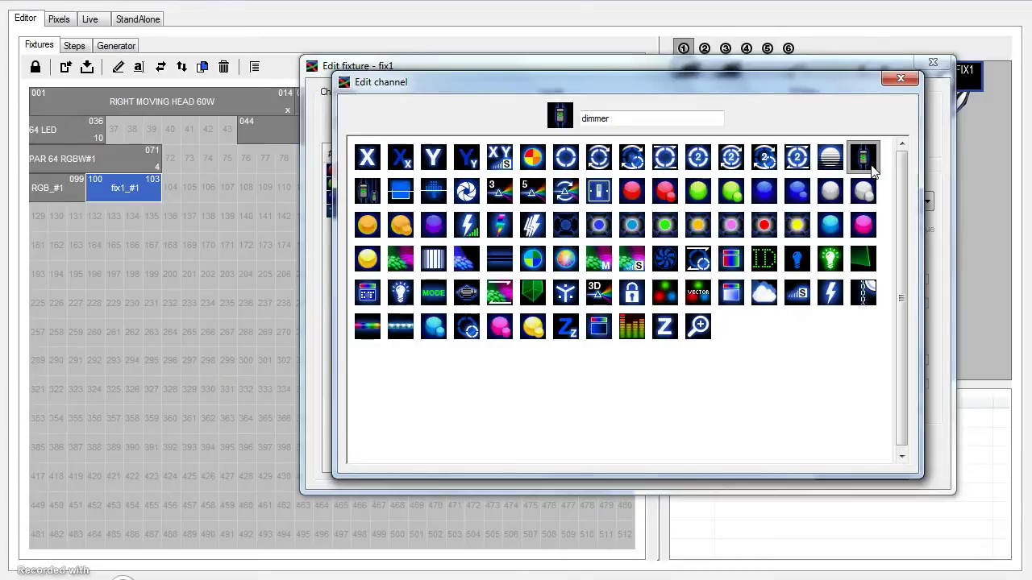
{"action": "left_click", "coordinate": [872, 155]}
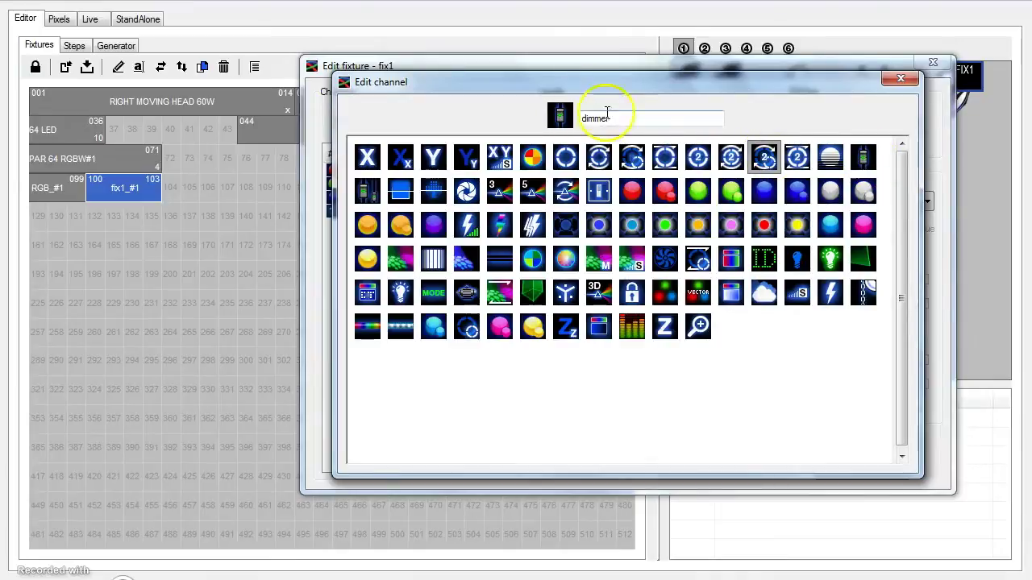
{"action": "left_click", "coordinate": [900, 79]}
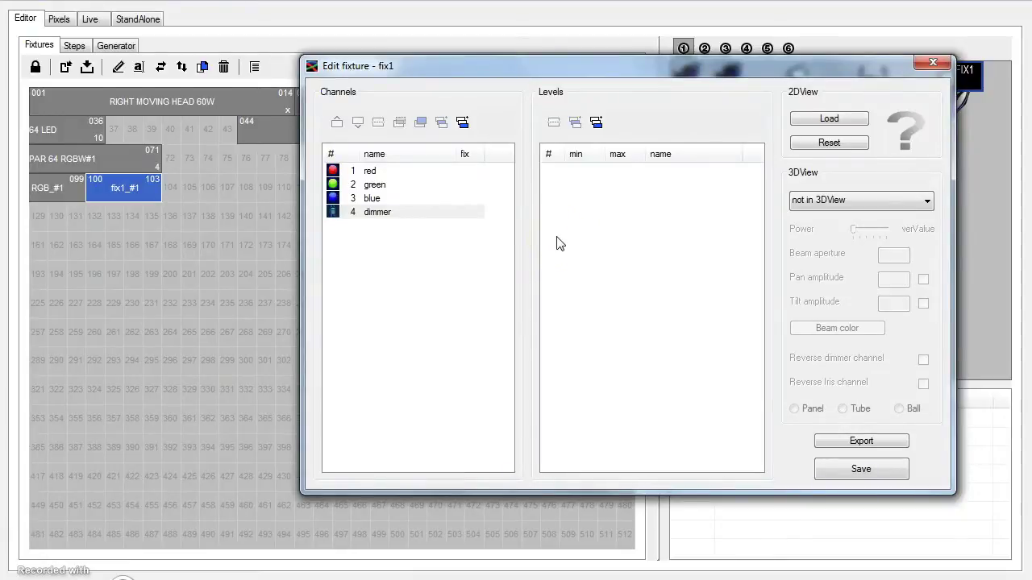
Add a level to the red channel and check the DMX channel function table in The Puck RGBA manual
{"action": "left_click", "coordinate": [414, 183]}
{"action": "left_click", "coordinate": [395, 171]}
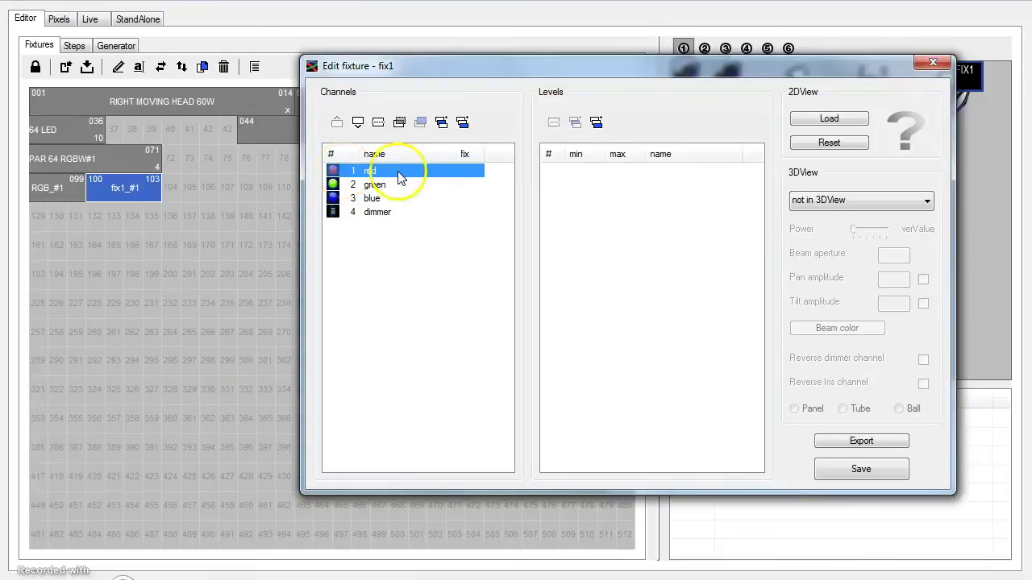
{"action": "left_click", "coordinate": [600, 126]}
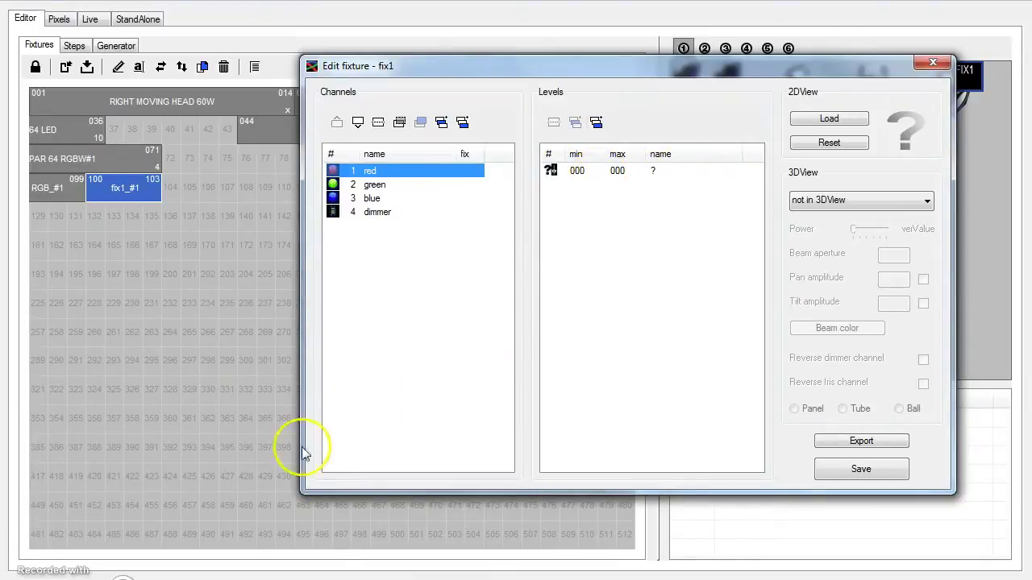
{"action": "mouse_move", "coordinate": [259, 571]}
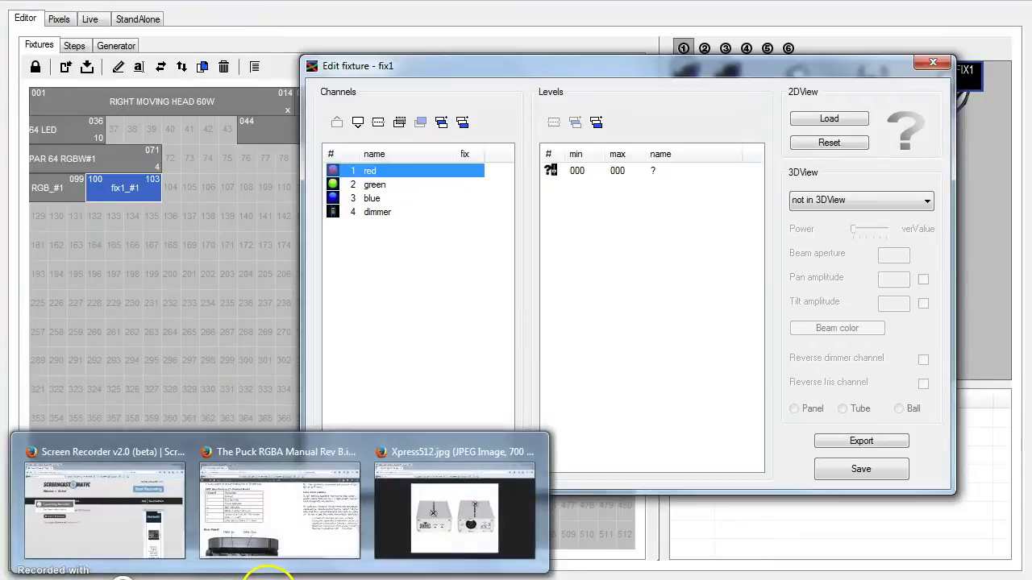
{"action": "left_click", "coordinate": [272, 548]}
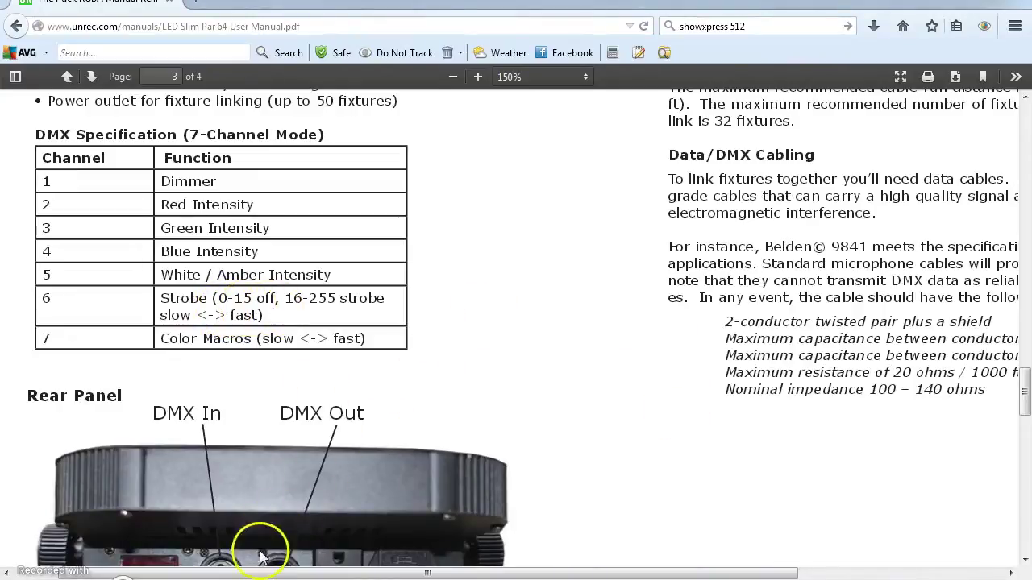
{"action": "left_click", "coordinate": [223, 579]}
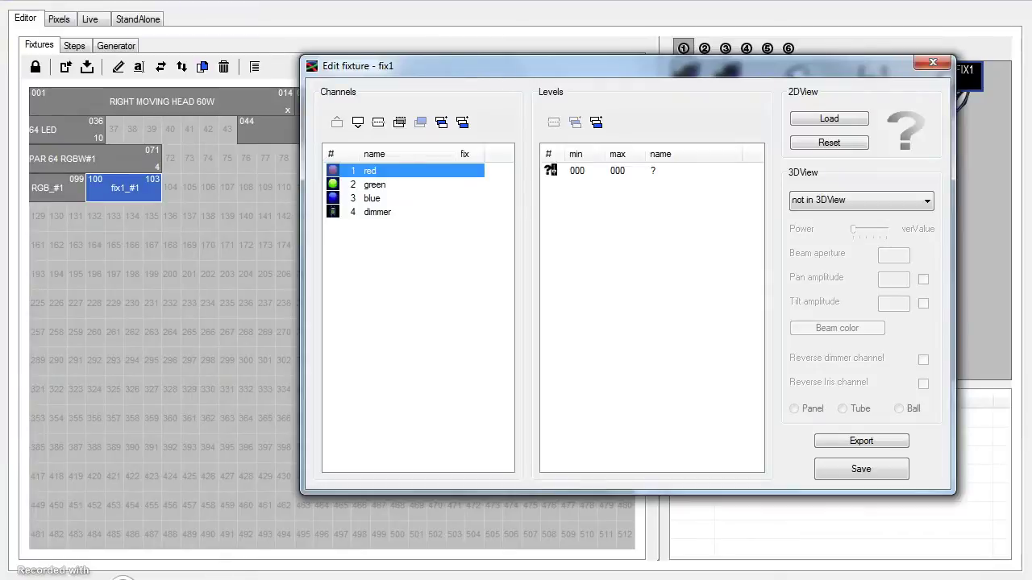
Name the red channel's new level red and set its maximum to 7
{"action": "double_click", "coordinate": [607, 171]}
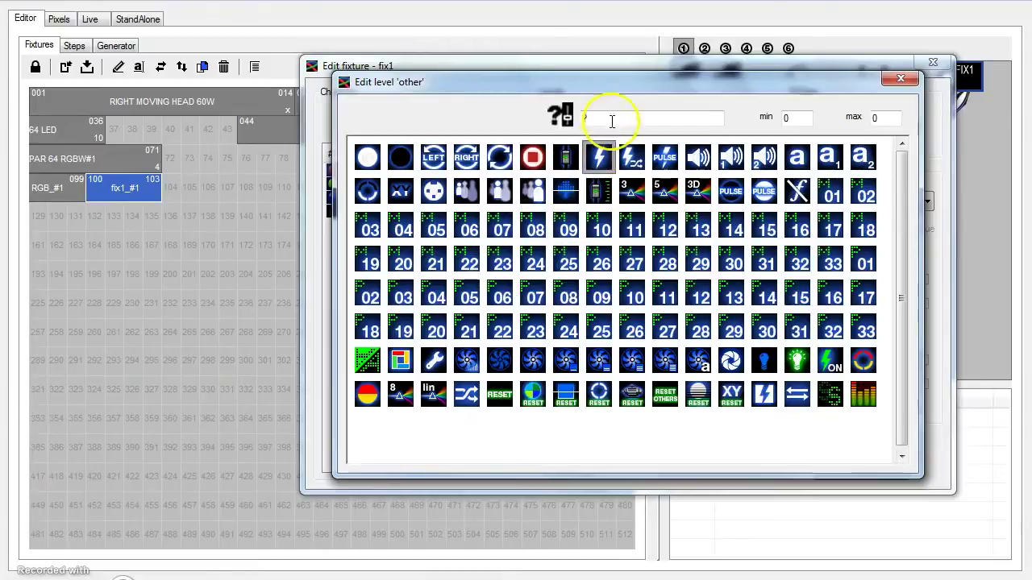
{"action": "left_click_drag", "start_coordinate": [610, 119], "coordinate": [570, 117]}
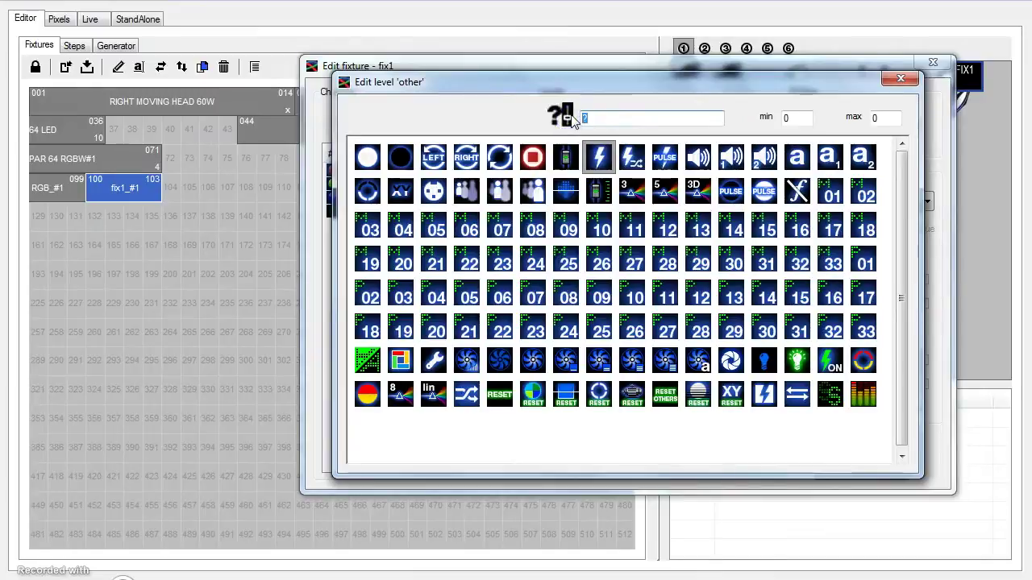
{"action": "type", "text": "red"}
{"action": "double_click", "coordinate": [887, 118]}
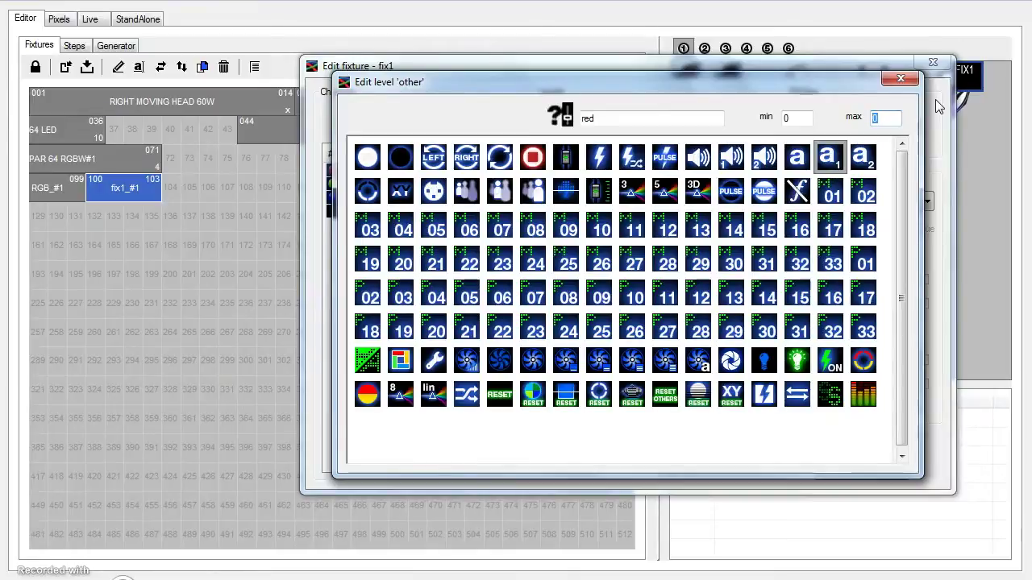
{"action": "type", "text": "2"}
{"action": "key", "text": "Return"}
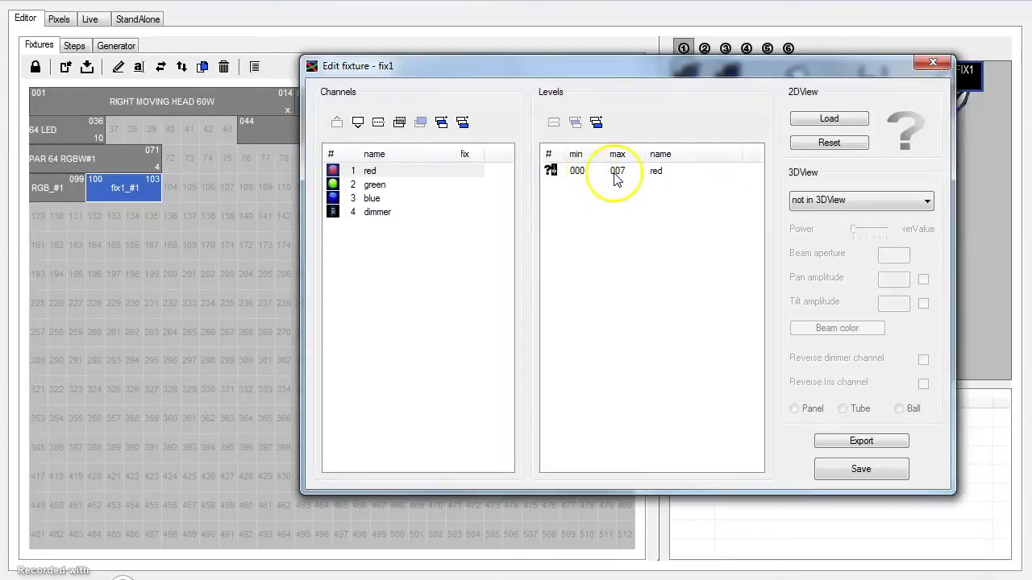
Add a second level to the red channel and change the first level's type and name to dimmer
{"action": "left_click", "coordinate": [596, 123]}
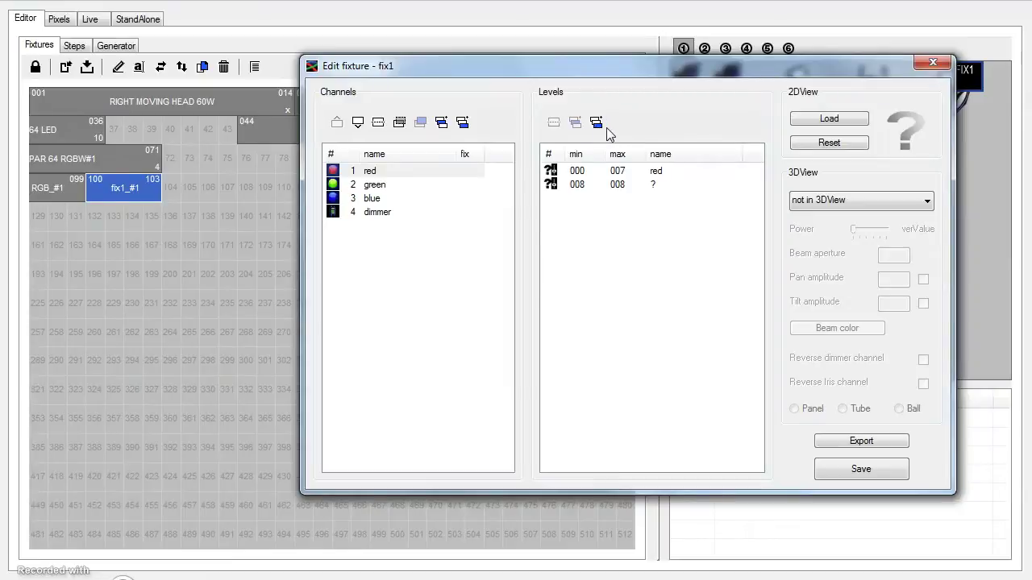
{"action": "double_click", "coordinate": [604, 170]}
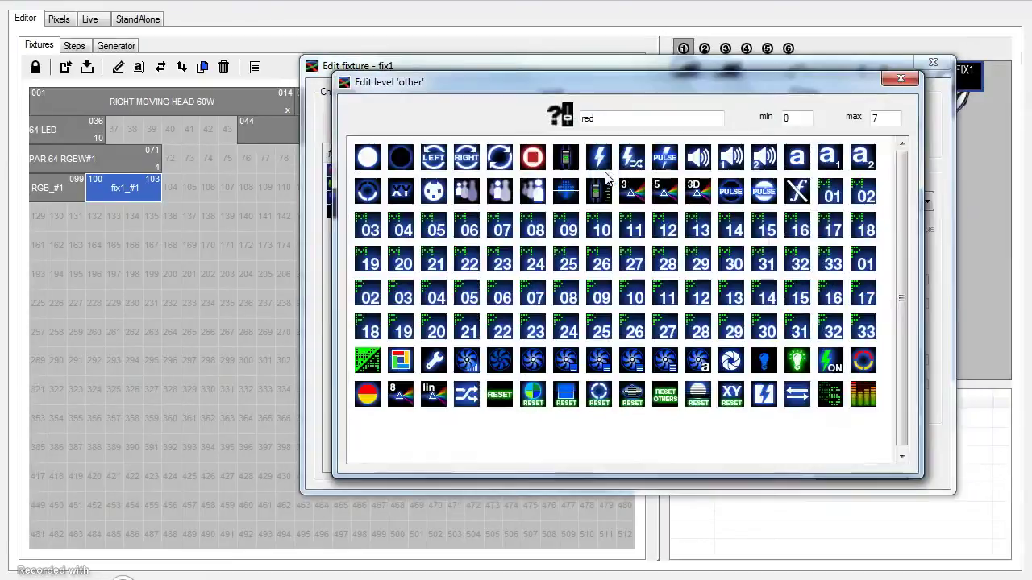
{"action": "left_click_drag", "start_coordinate": [597, 121], "coordinate": [560, 123]}
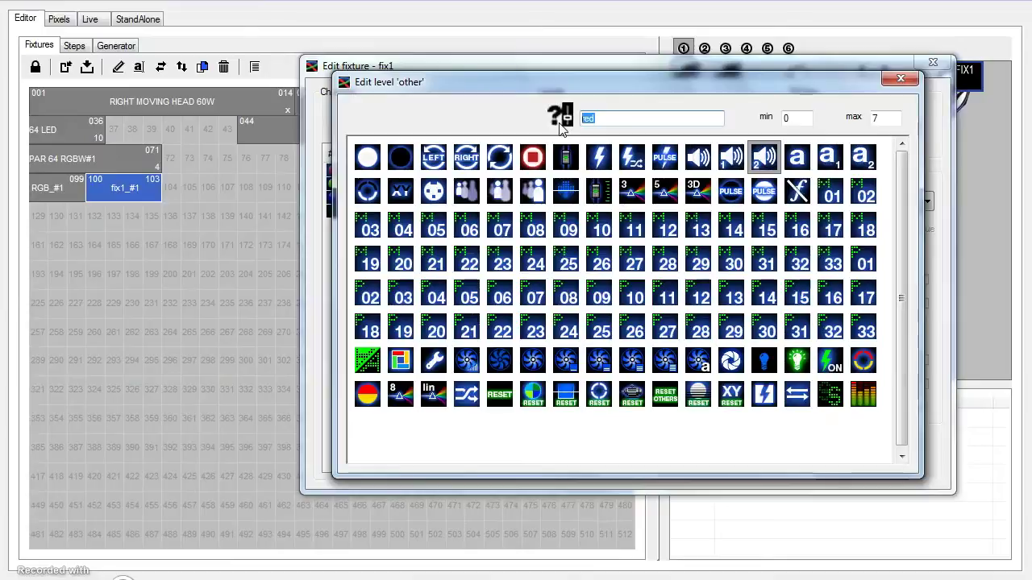
{"action": "left_click", "coordinate": [567, 158]}
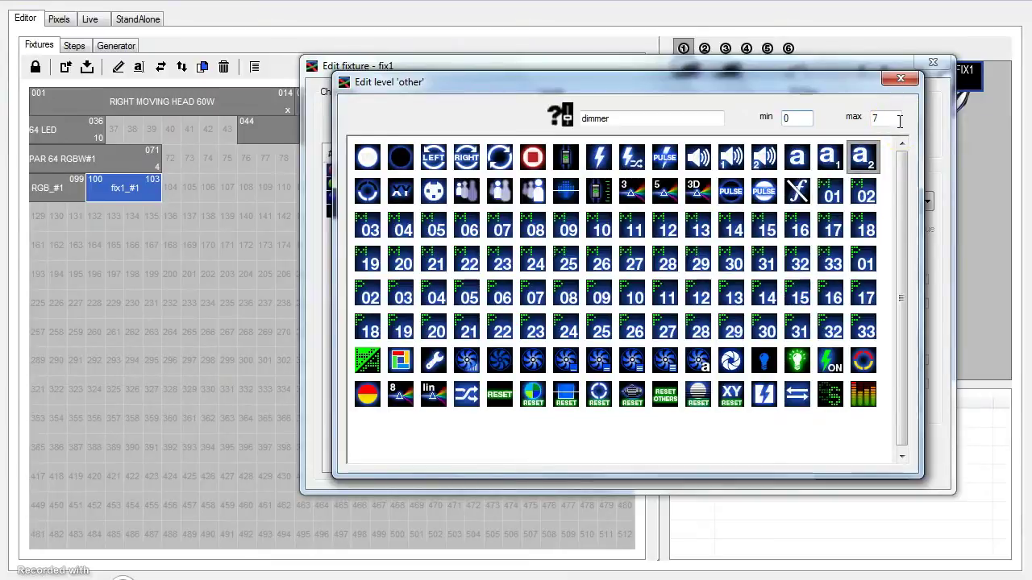
{"action": "key", "text": "shift+Tab"}
{"action": "left_click", "coordinate": [629, 157]}
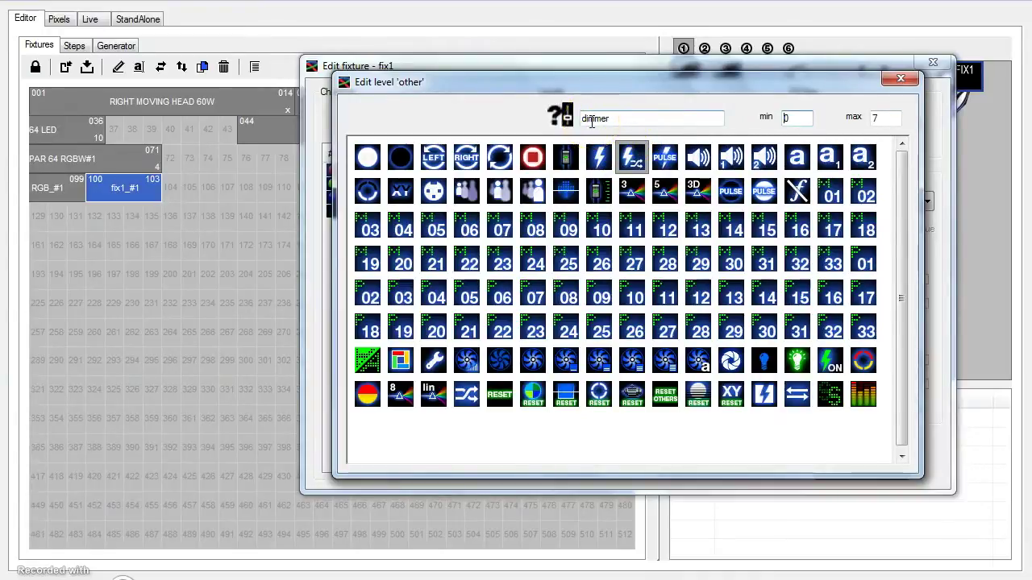
{"action": "left_click", "coordinate": [863, 158]}
{"action": "left_click", "coordinate": [695, 163]}
{"action": "left_click", "coordinate": [565, 166]}
{"action": "left_click", "coordinate": [664, 158]}
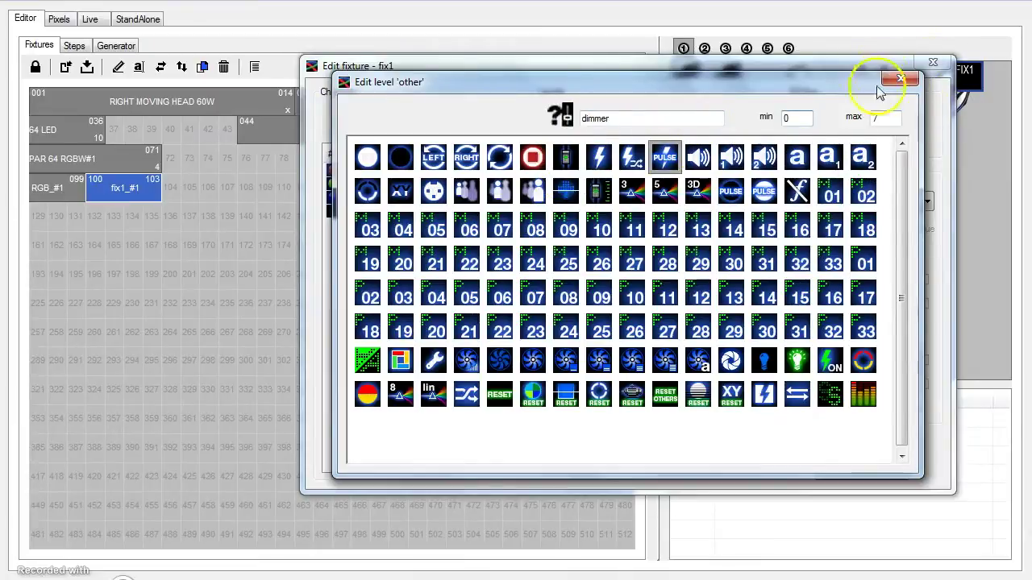
{"action": "left_click", "coordinate": [899, 79]}
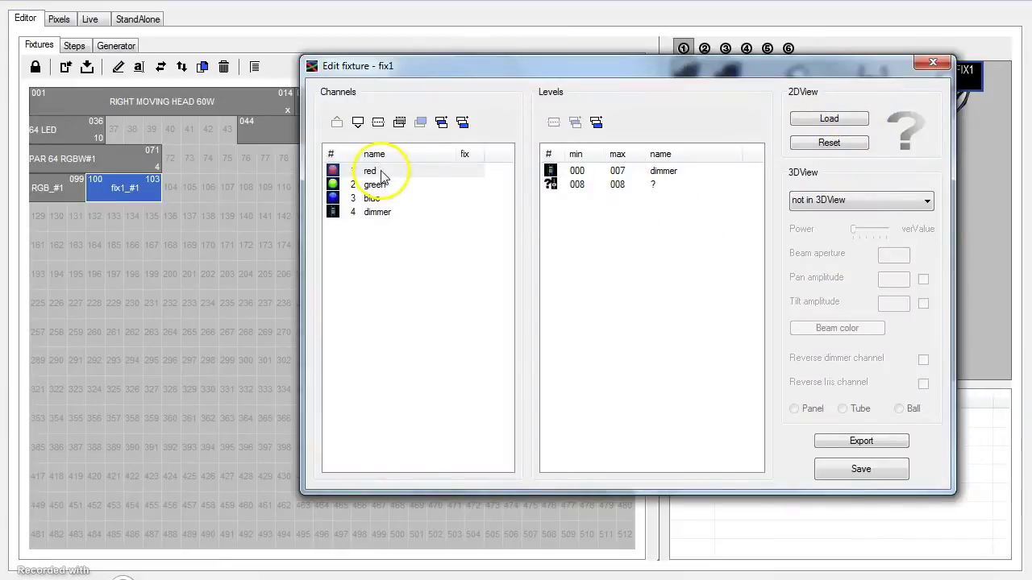
Name the red channel's second level red and set its maximum to 255
{"action": "double_click", "coordinate": [636, 185]}
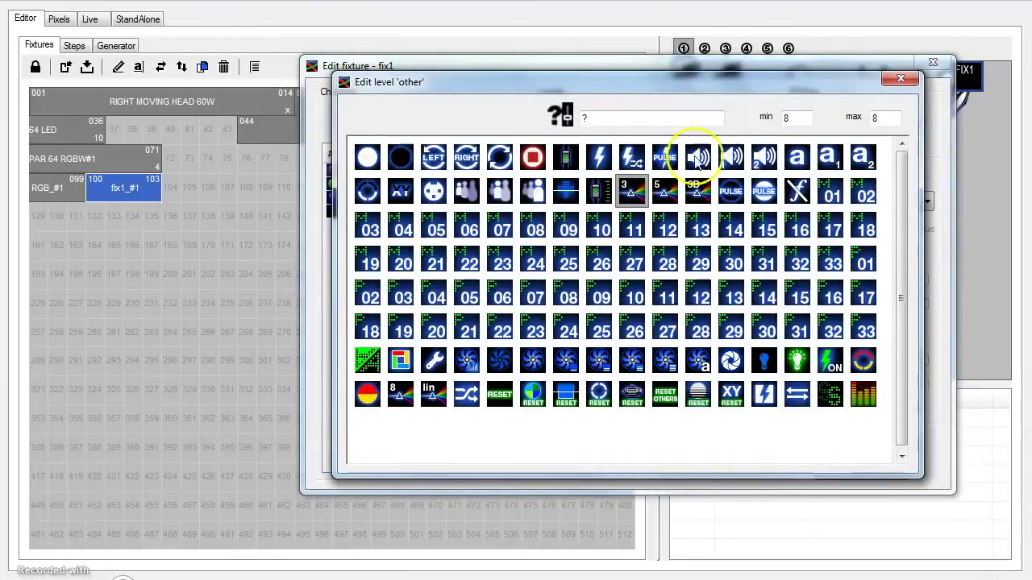
{"action": "left_click", "coordinate": [698, 157]}
{"action": "left_click", "coordinate": [789, 118]}
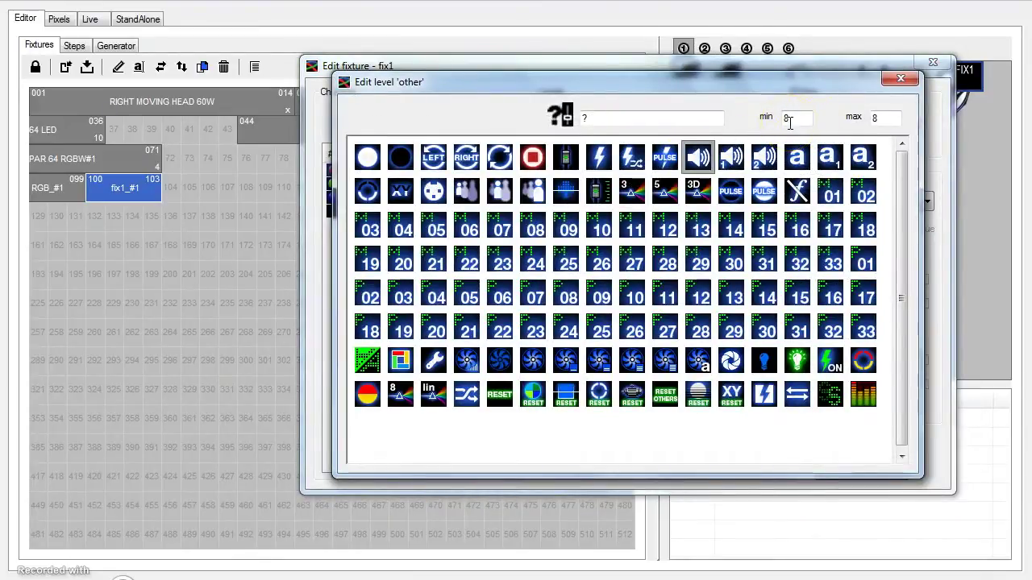
{"action": "left_click", "coordinate": [590, 119]}
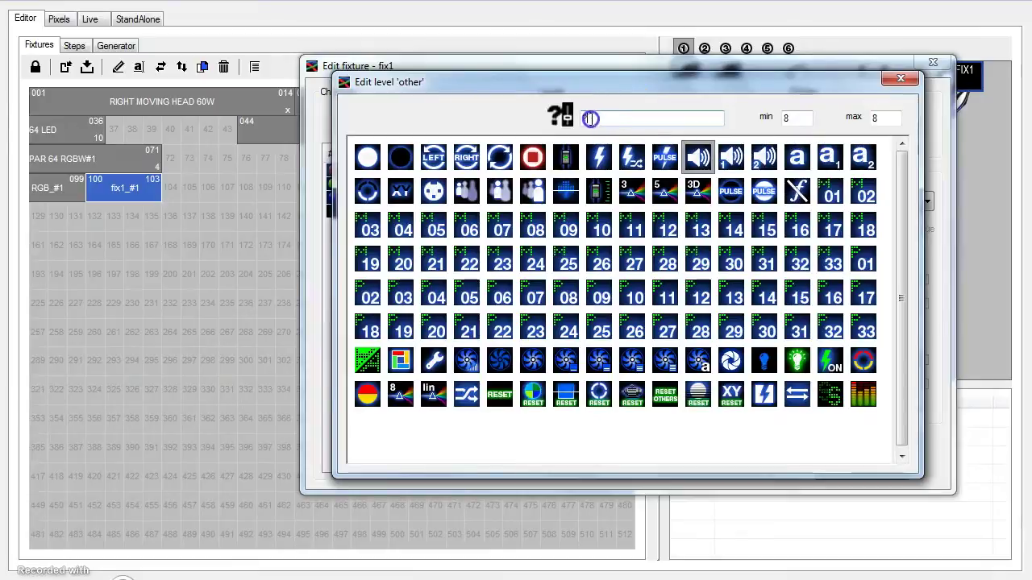
{"action": "type", "text": "red"}
{"action": "double_click", "coordinate": [884, 118]}
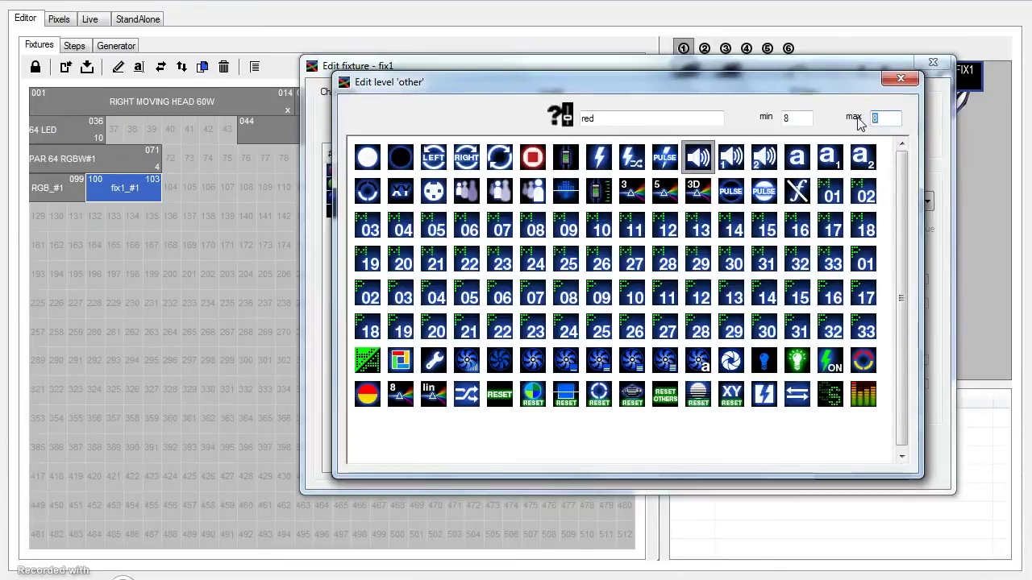
{"action": "type", "text": "255"}
{"action": "left_click", "coordinate": [900, 81]}
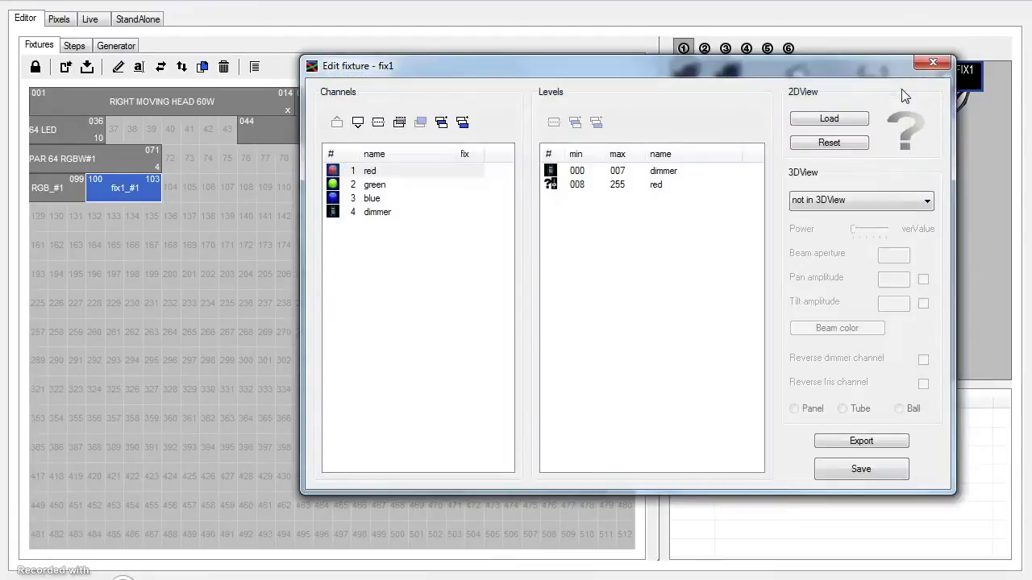
{"action": "left_click", "coordinate": [383, 187]}
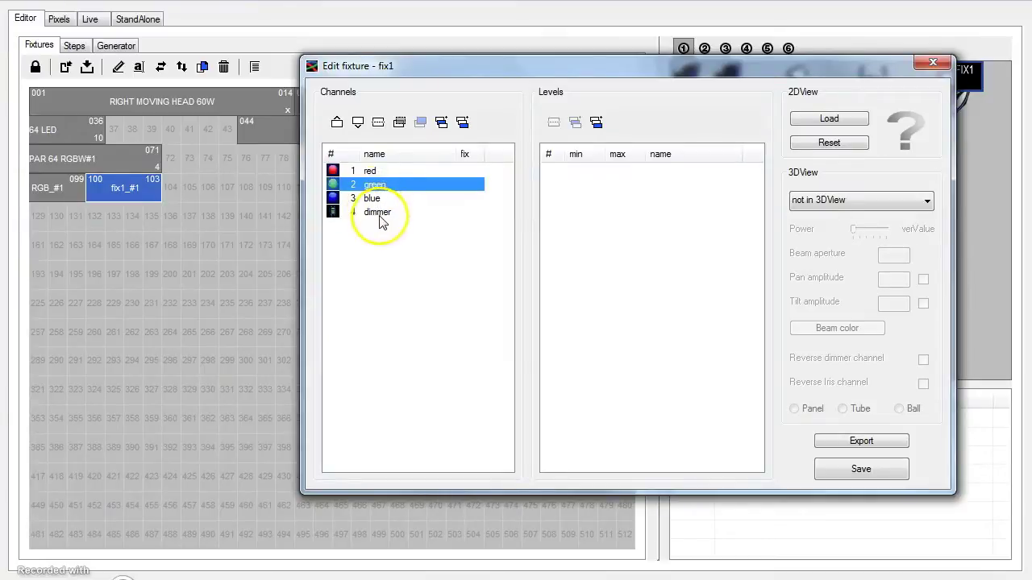
{"action": "left_click", "coordinate": [382, 185]}
{"action": "double_click", "coordinate": [382, 185]}
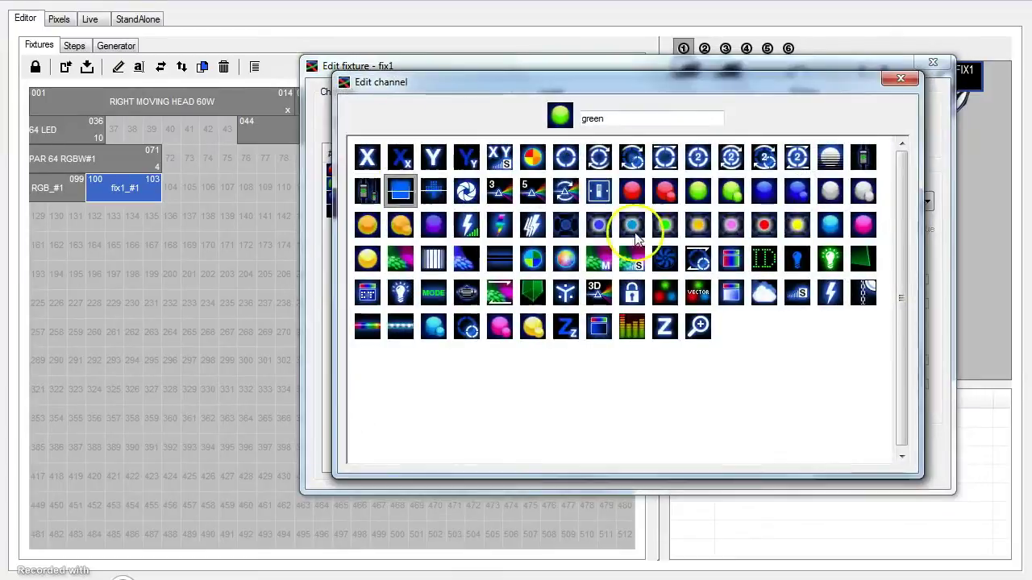
{"action": "left_click", "coordinate": [863, 158]}
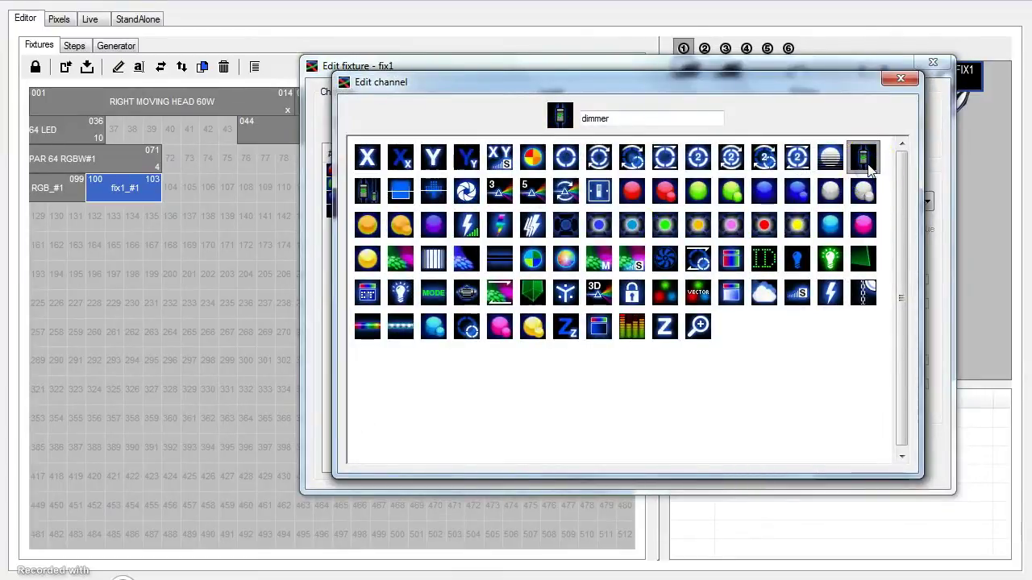
{"action": "left_click", "coordinate": [899, 78]}
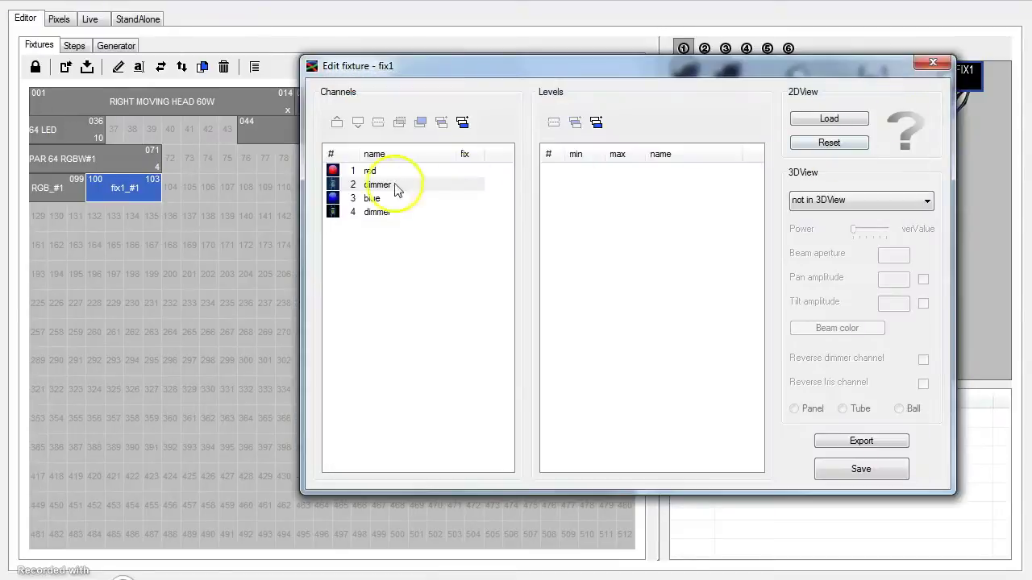
{"action": "double_click", "coordinate": [363, 184]}
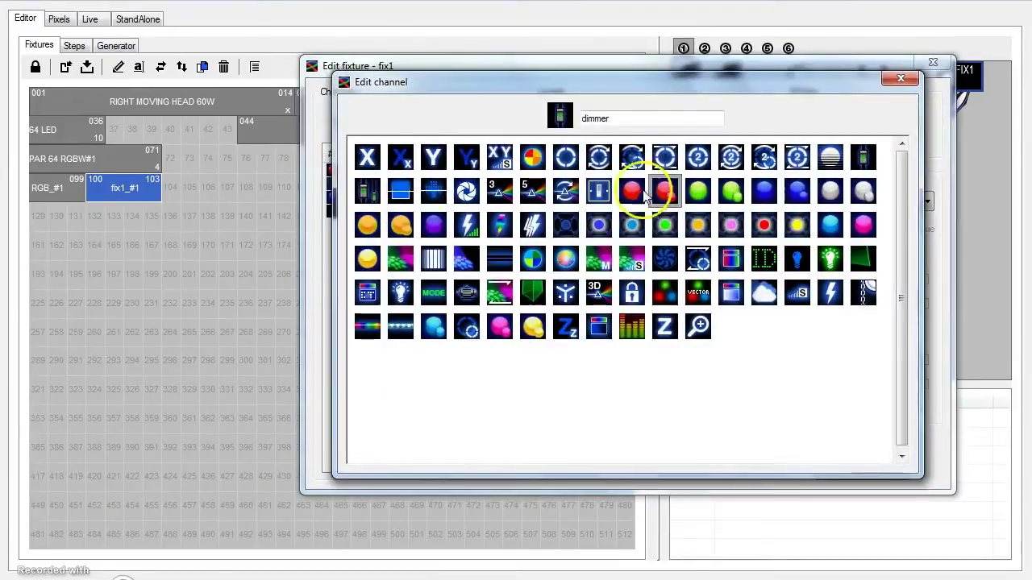
{"action": "left_click", "coordinate": [702, 191]}
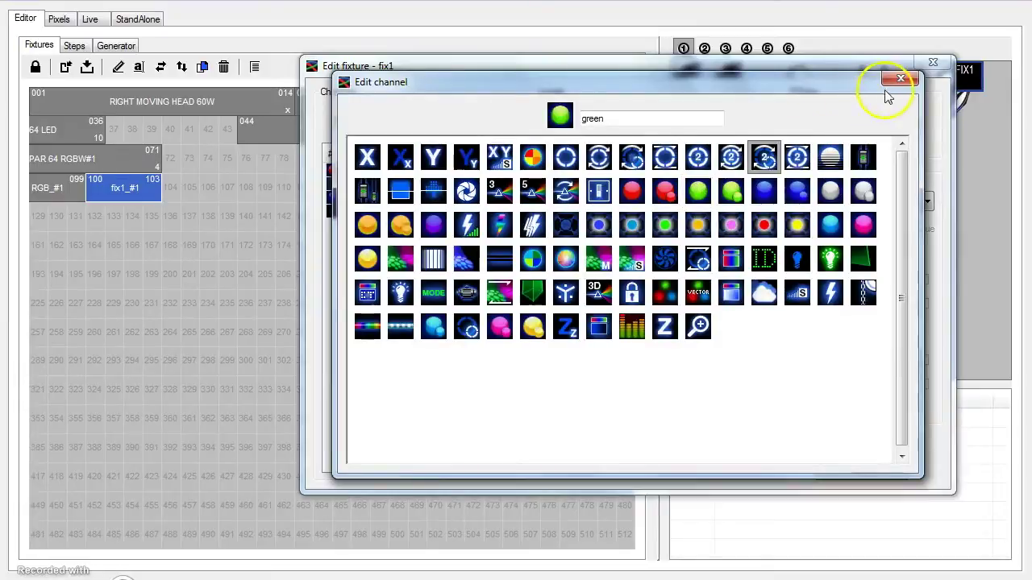
{"action": "left_click", "coordinate": [898, 79]}
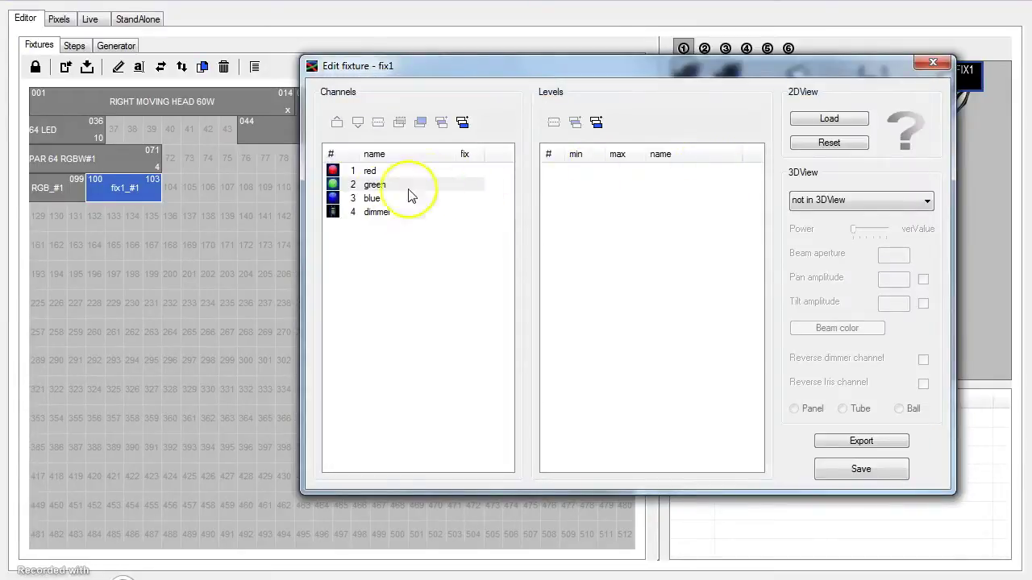
Add a dimmer level to the green channel and set its maximum to 7
{"action": "left_click", "coordinate": [379, 185]}
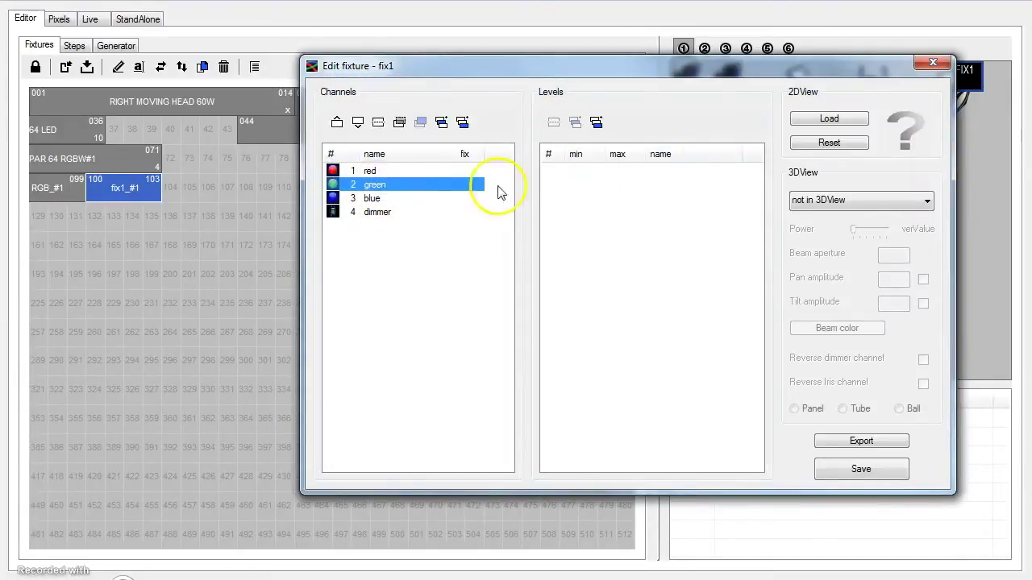
{"action": "left_click", "coordinate": [596, 122]}
{"action": "left_click", "coordinate": [623, 173]}
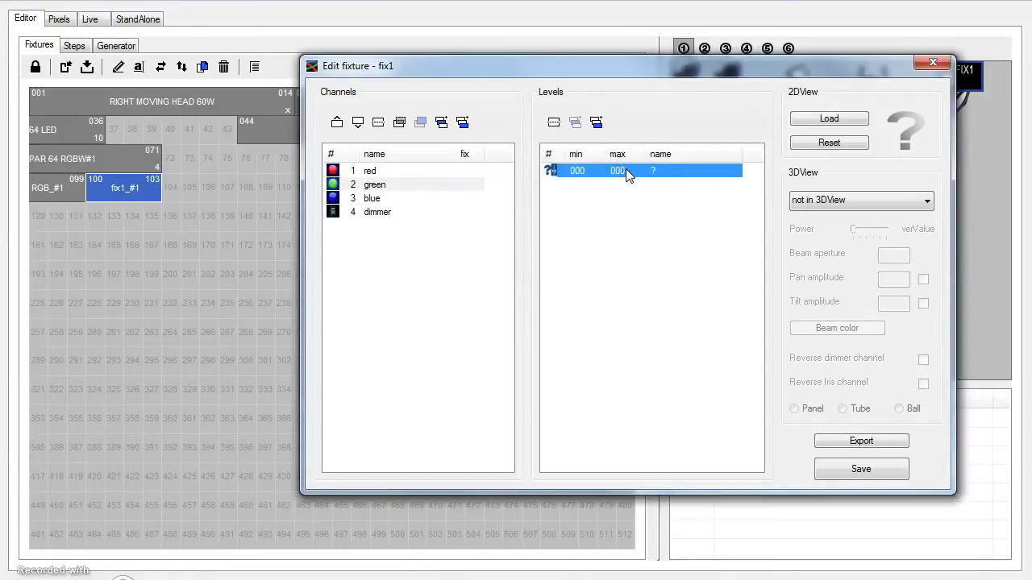
{"action": "double_click", "coordinate": [627, 173]}
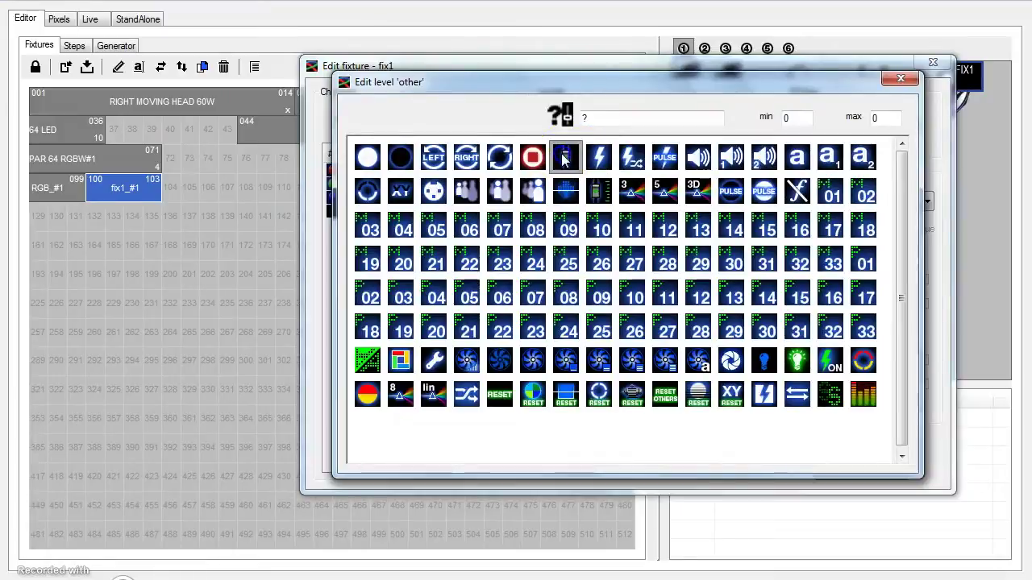
{"action": "left_click", "coordinate": [563, 158]}
{"action": "left_click", "coordinate": [879, 116]}
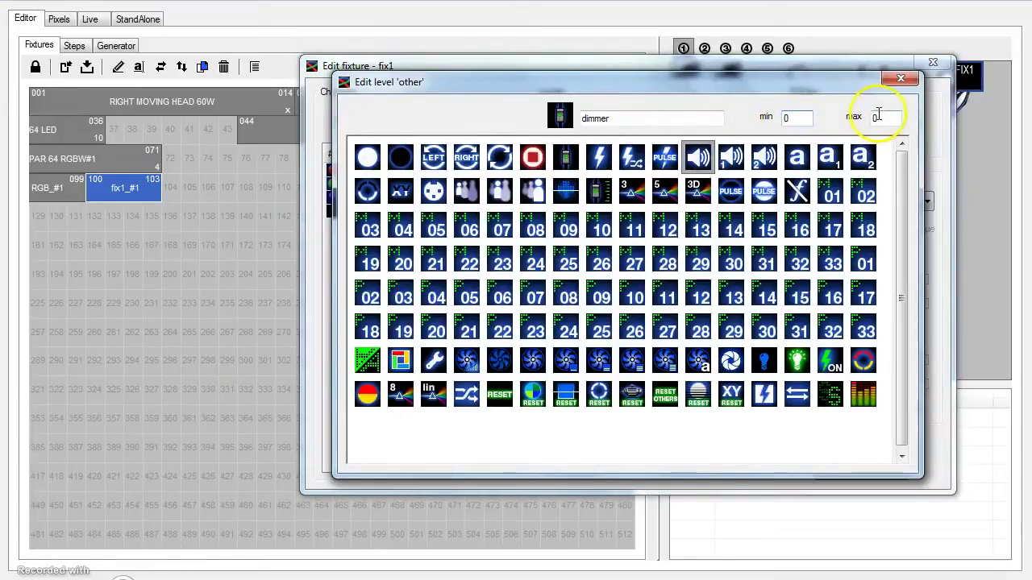
{"action": "left_click_drag", "start_coordinate": [877, 118], "coordinate": [859, 124]}
{"action": "type", "text": "7"}
{"action": "key", "text": "Return"}
Add a second level to the green channel, named green, with a maximum of 255
{"action": "left_click", "coordinate": [596, 122]}
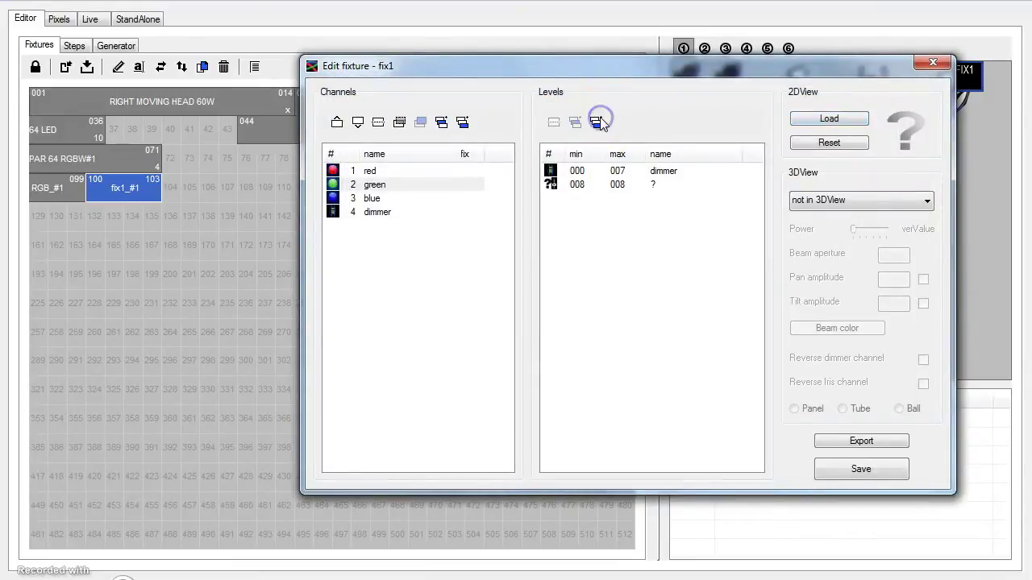
{"action": "left_click", "coordinate": [631, 187]}
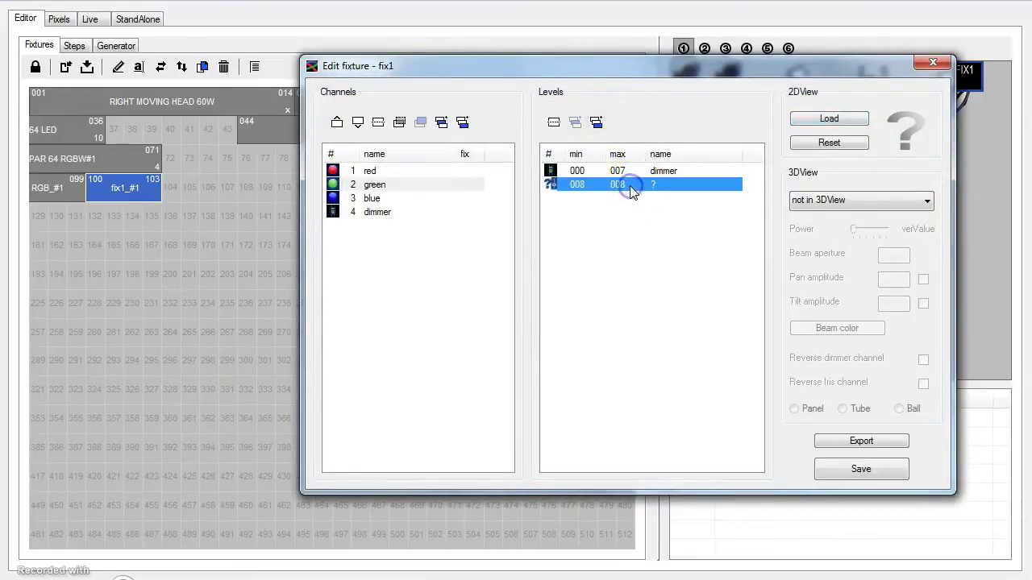
{"action": "double_click", "coordinate": [631, 187]}
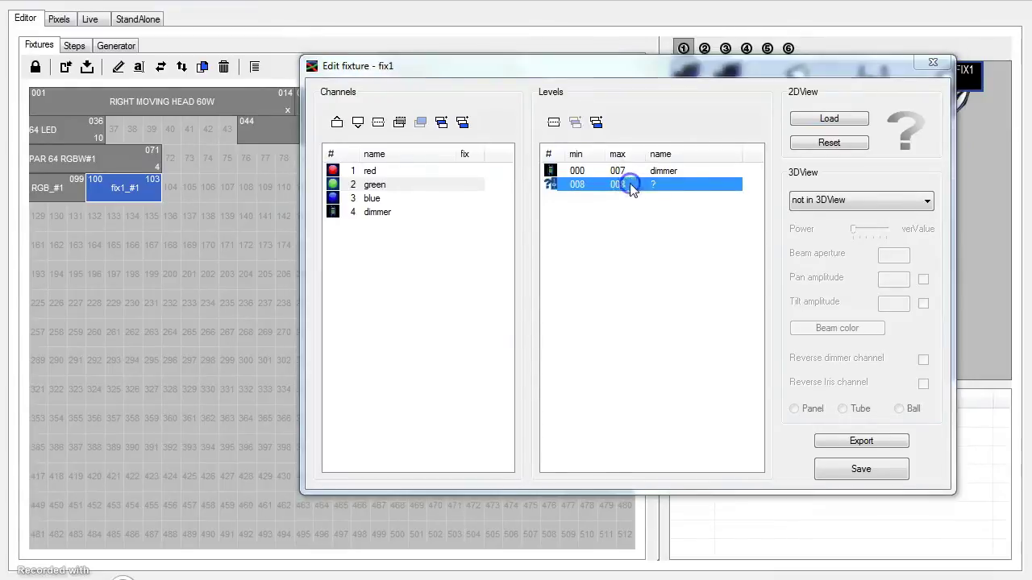
{"action": "left_click", "coordinate": [880, 119]}
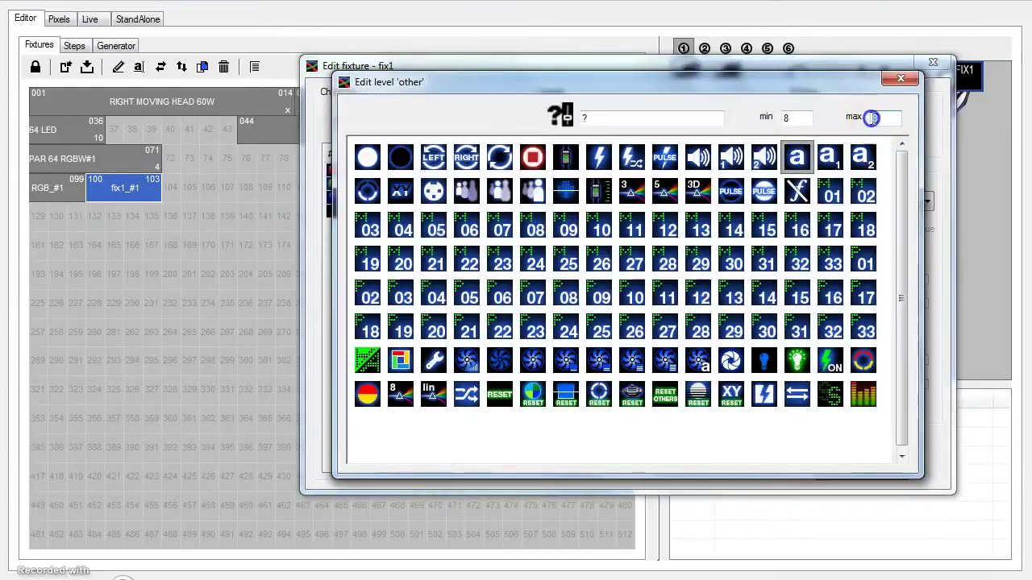
{"action": "type", "text": "255"}
{"action": "left_click_drag", "start_coordinate": [610, 117], "coordinate": [568, 117]}
{"action": "type", "text": "green"}
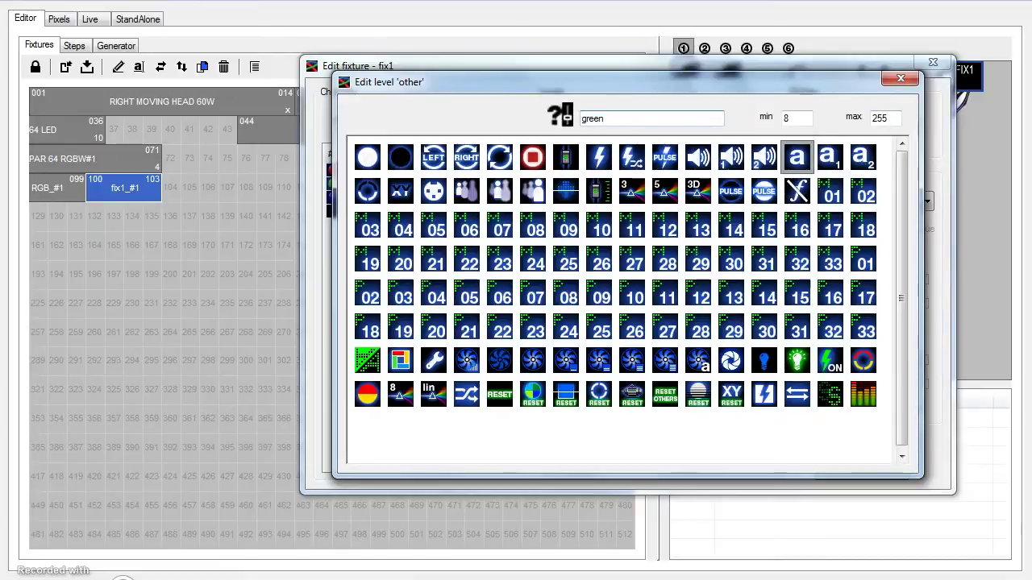
{"action": "key", "text": "Tab"}
{"action": "key", "text": "Tab"}
{"action": "key", "text": "Return"}
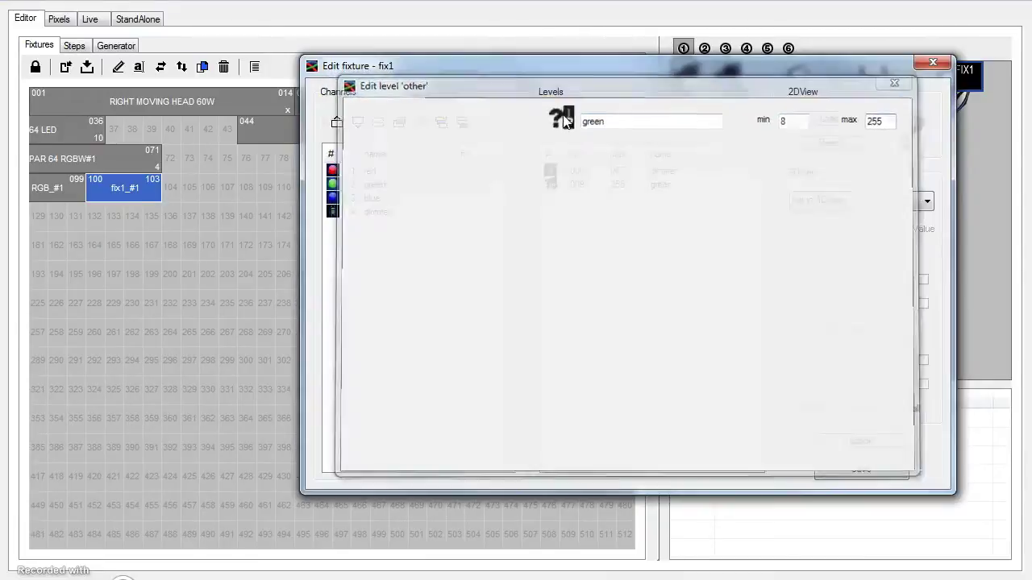
{"action": "left_click", "coordinate": [556, 115]}
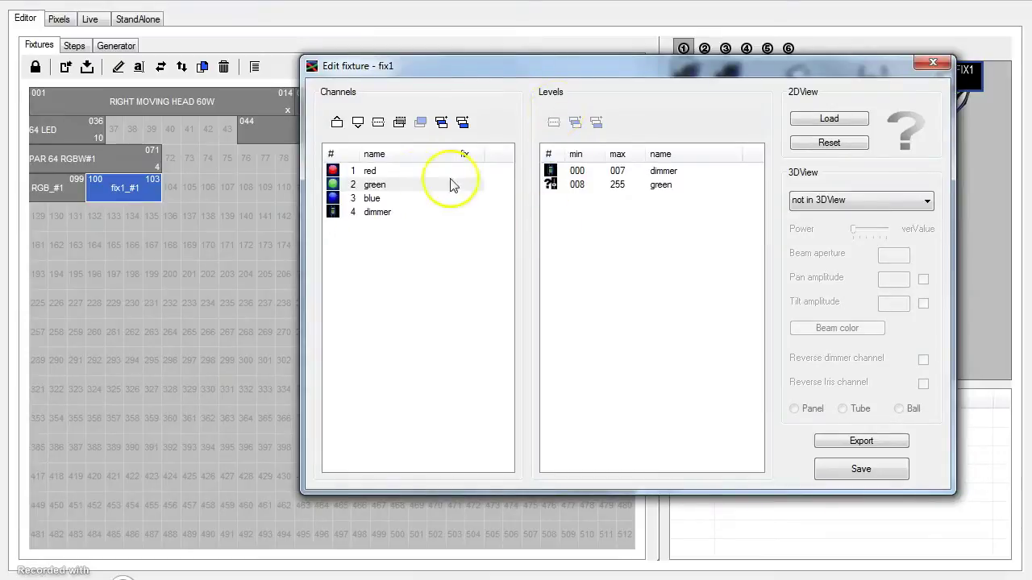
{"action": "left_click", "coordinate": [392, 198]}
{"action": "double_click", "coordinate": [393, 198]}
{"action": "left_click", "coordinate": [554, 169]}
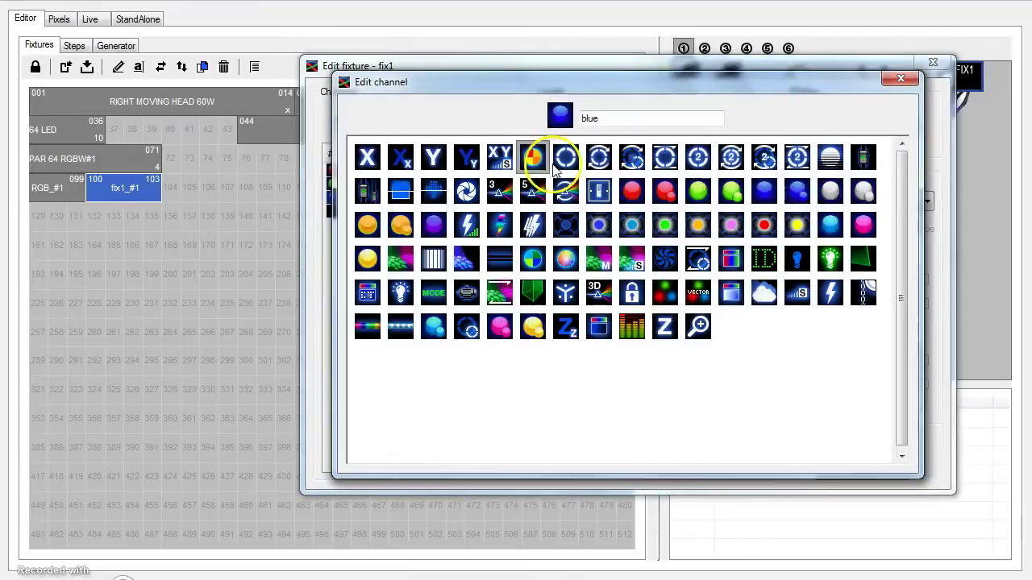
{"action": "left_click", "coordinate": [864, 161]}
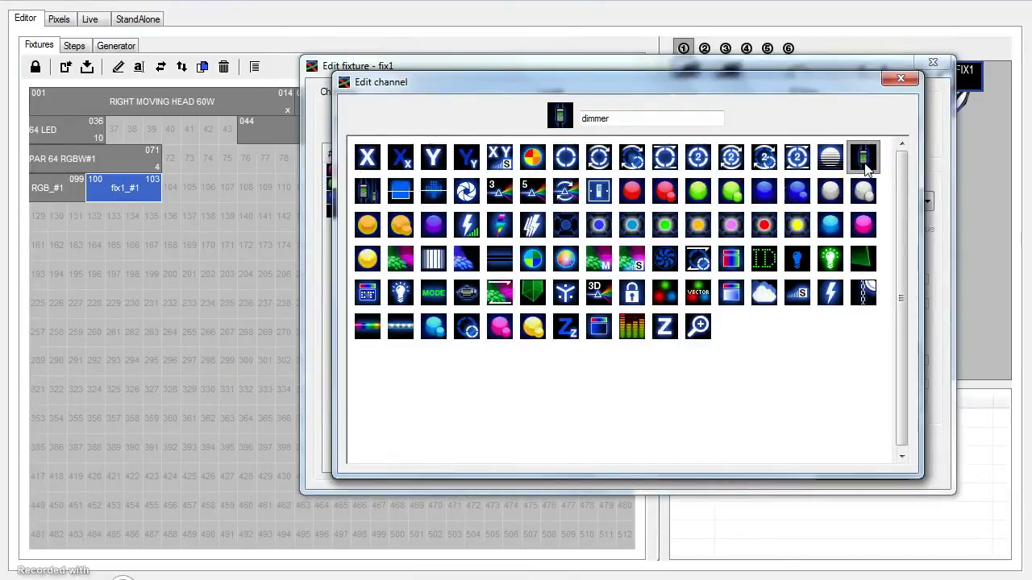
{"action": "left_click", "coordinate": [763, 193]}
{"action": "left_click", "coordinate": [897, 80]}
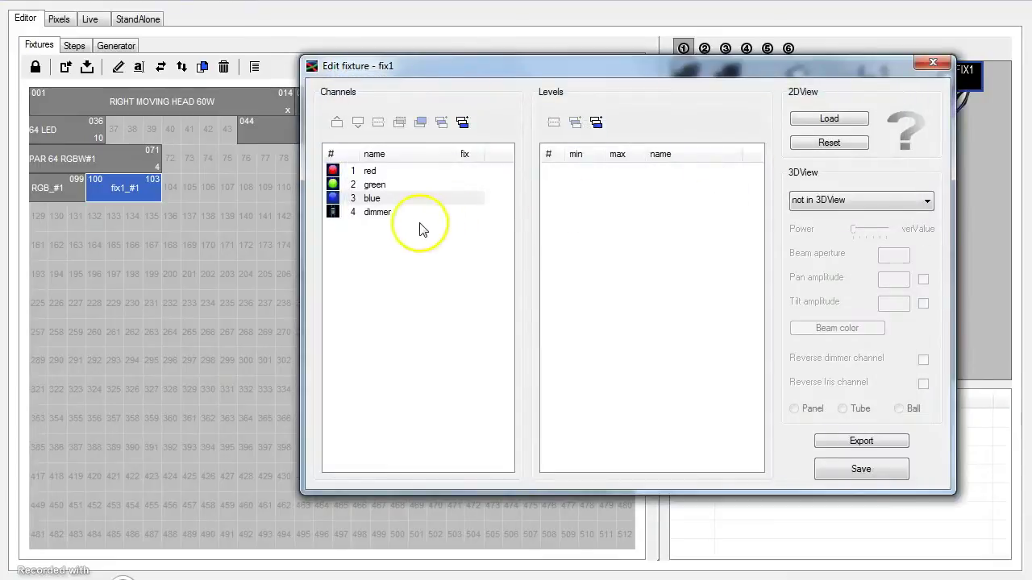
Add a dimmer level to the blue channel and set its maximum to 255
{"action": "left_click", "coordinate": [422, 200]}
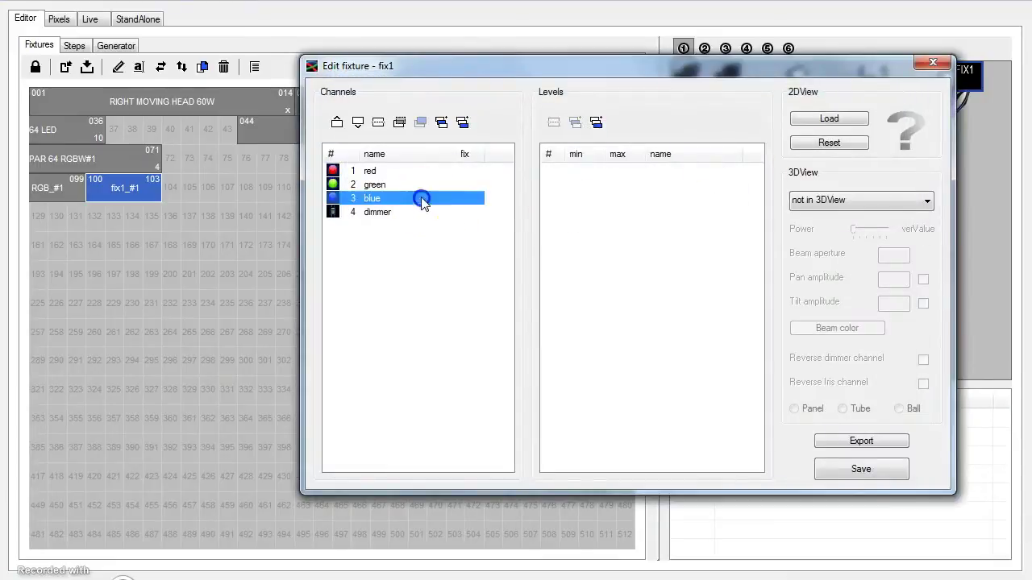
{"action": "left_click", "coordinate": [598, 123]}
{"action": "double_click", "coordinate": [655, 172]}
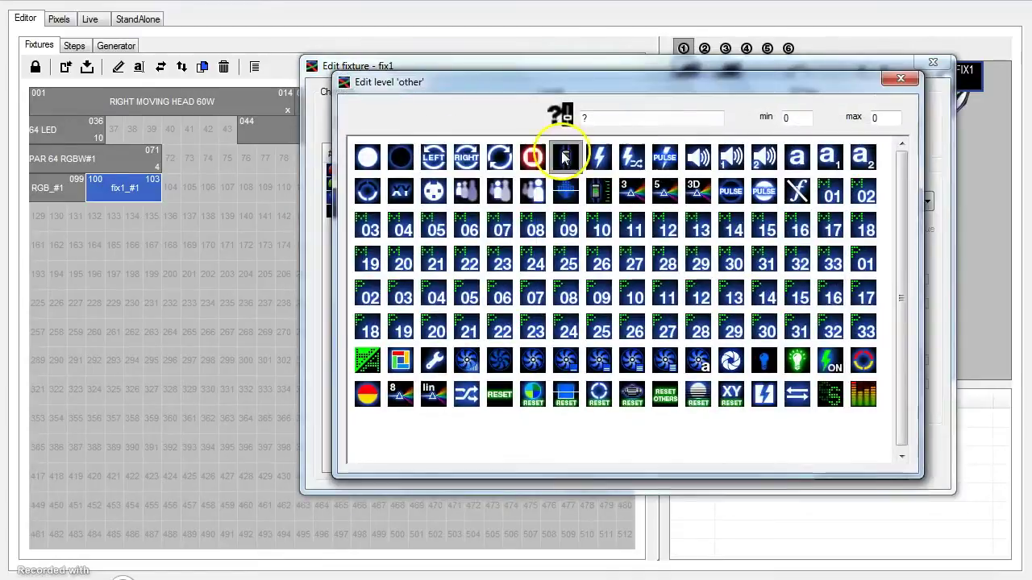
{"action": "left_click", "coordinate": [564, 158]}
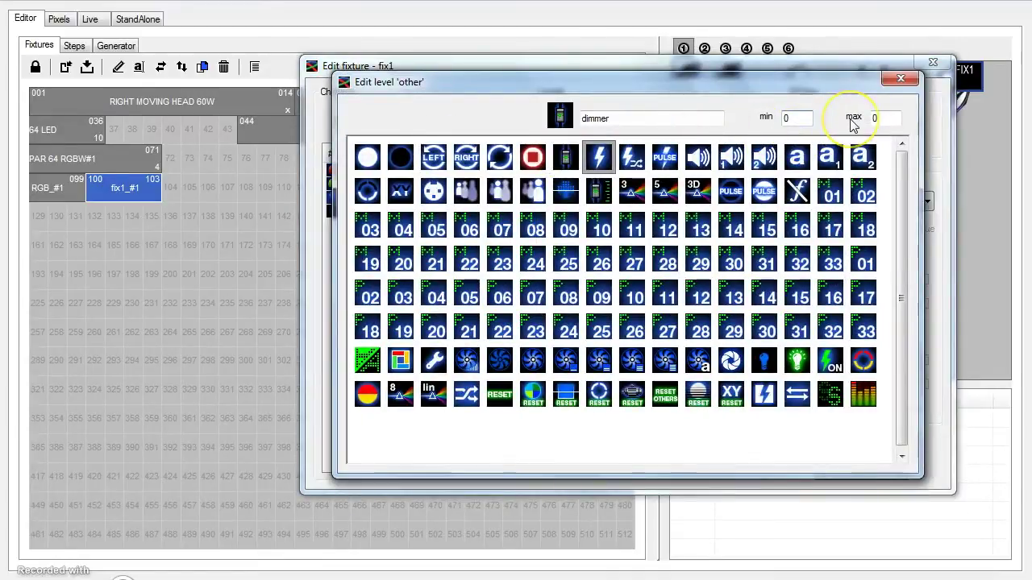
{"action": "left_click", "coordinate": [873, 119]}
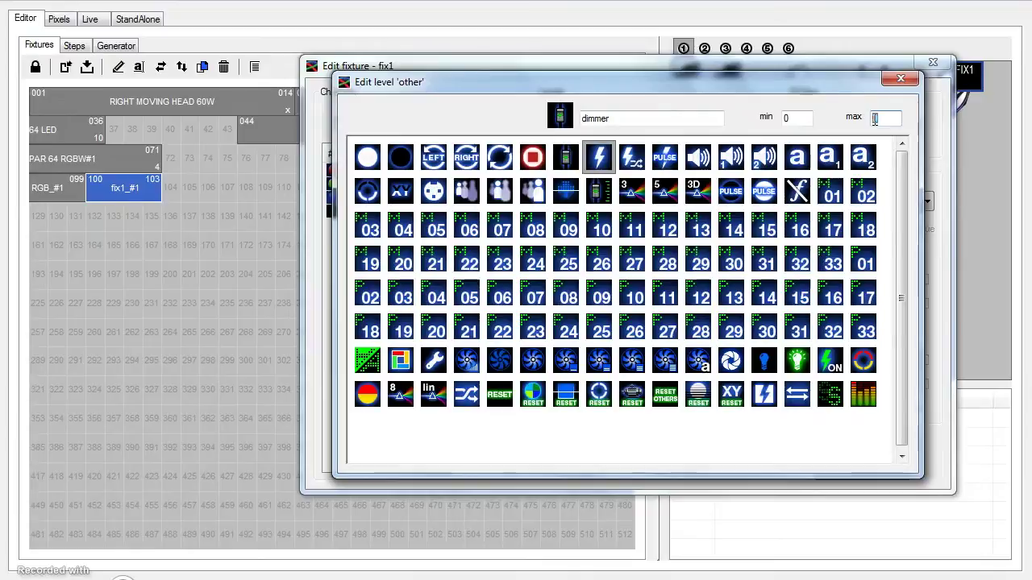
{"action": "type", "text": "255"}
{"action": "key", "text": "Return"}
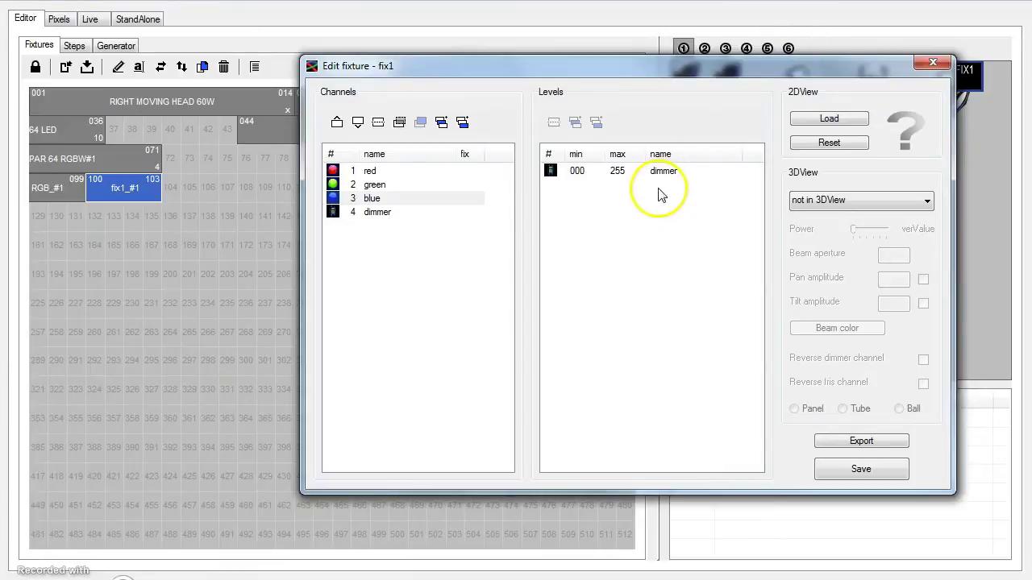
Set the maximum of the blue channel's dimmer level to 7
{"action": "double_click", "coordinate": [639, 173]}
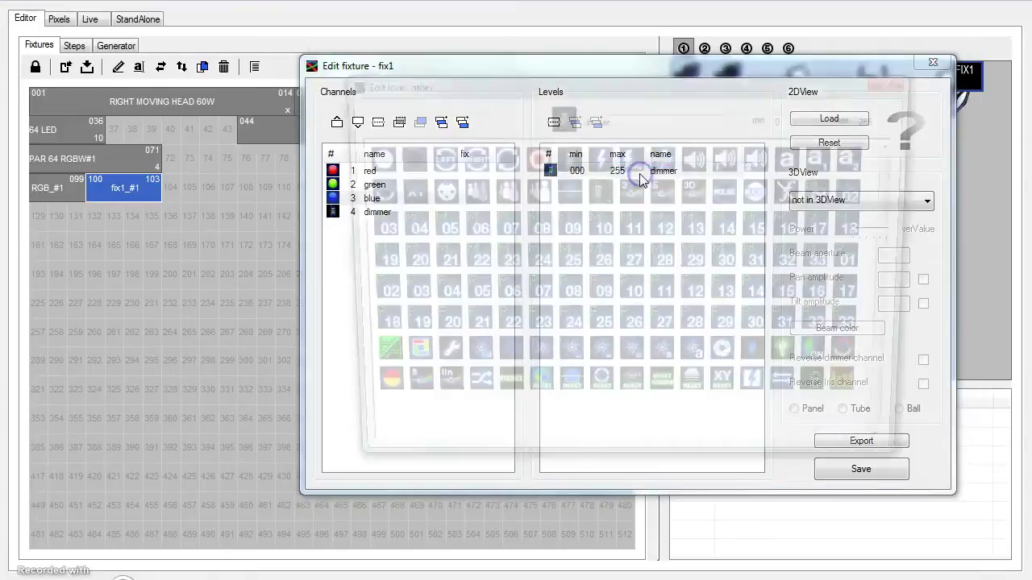
{"action": "left_click", "coordinate": [855, 164]}
{"action": "left_click_drag", "start_coordinate": [890, 119], "coordinate": [865, 120]}
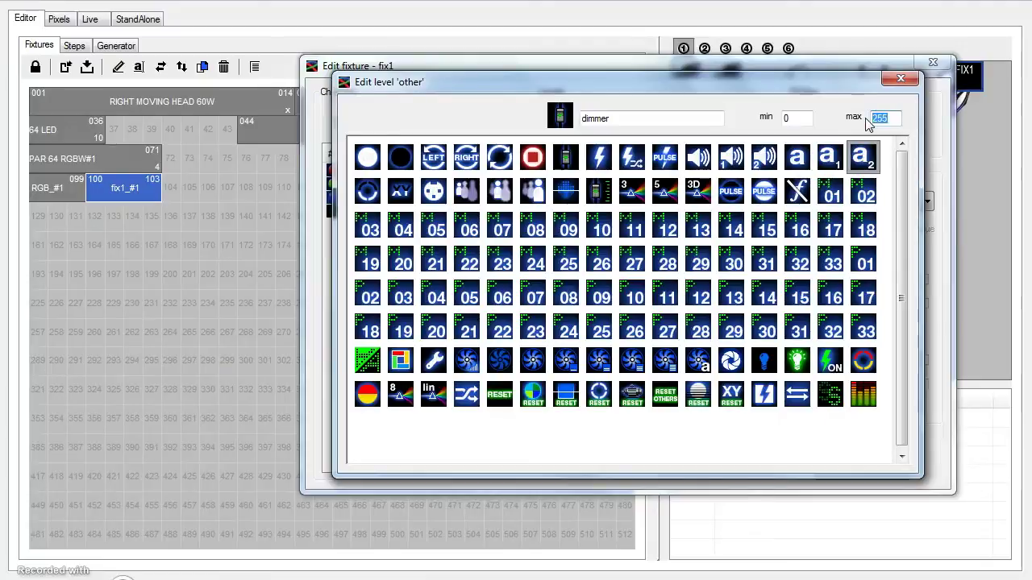
{"action": "type", "text": "7"}
{"action": "key", "text": "Return"}
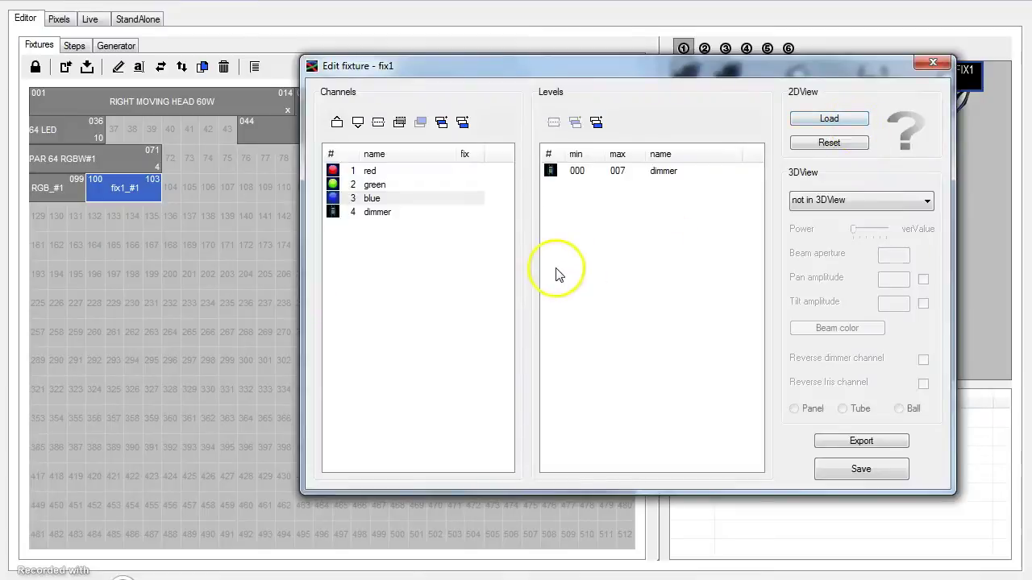
Add a second level to the blue channel, named blue, with a maximum of 255
{"action": "left_click", "coordinate": [597, 123]}
{"action": "double_click", "coordinate": [619, 187]}
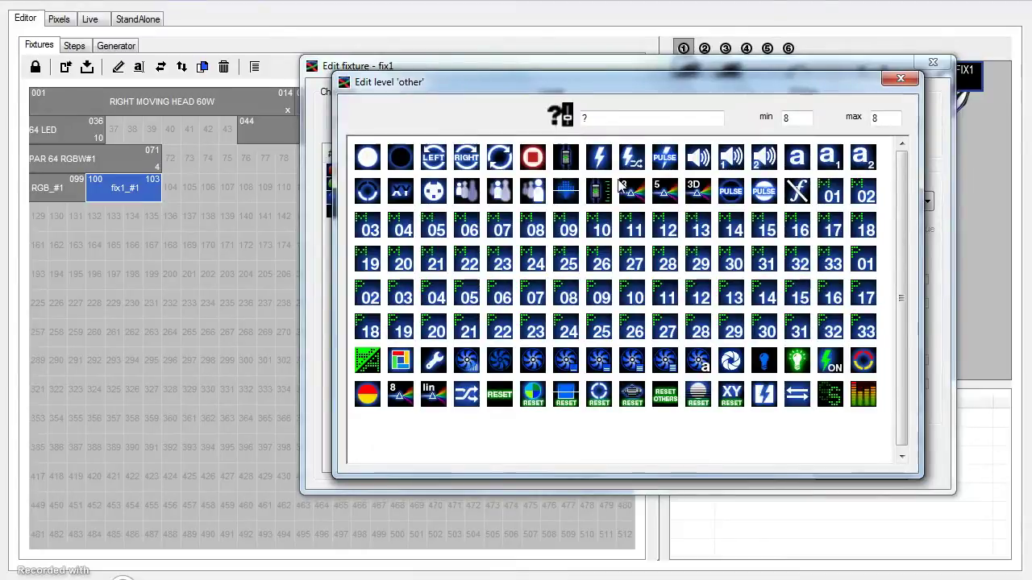
{"action": "left_click_drag", "start_coordinate": [628, 116], "coordinate": [576, 117]}
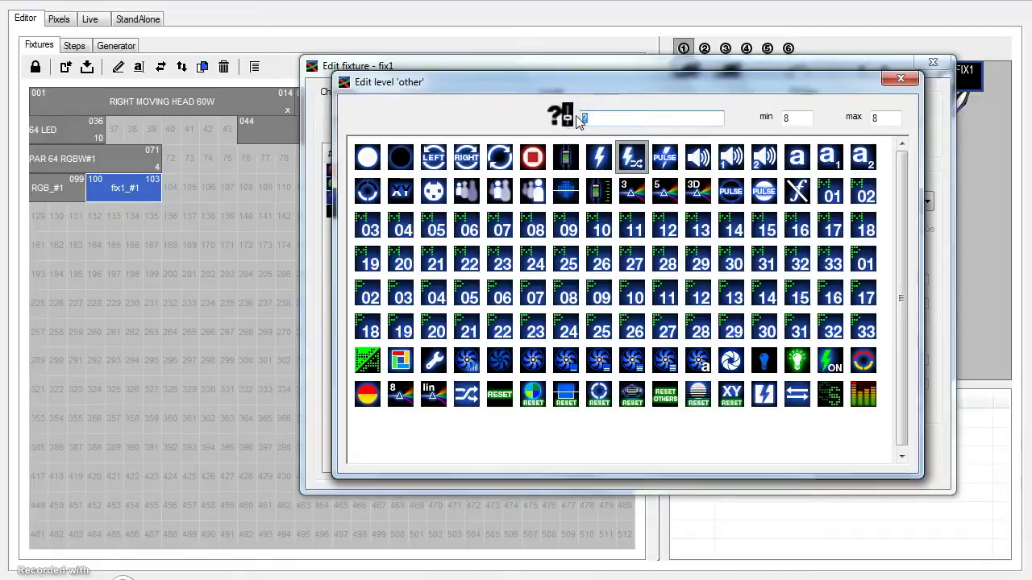
{"action": "type", "text": "blue"}
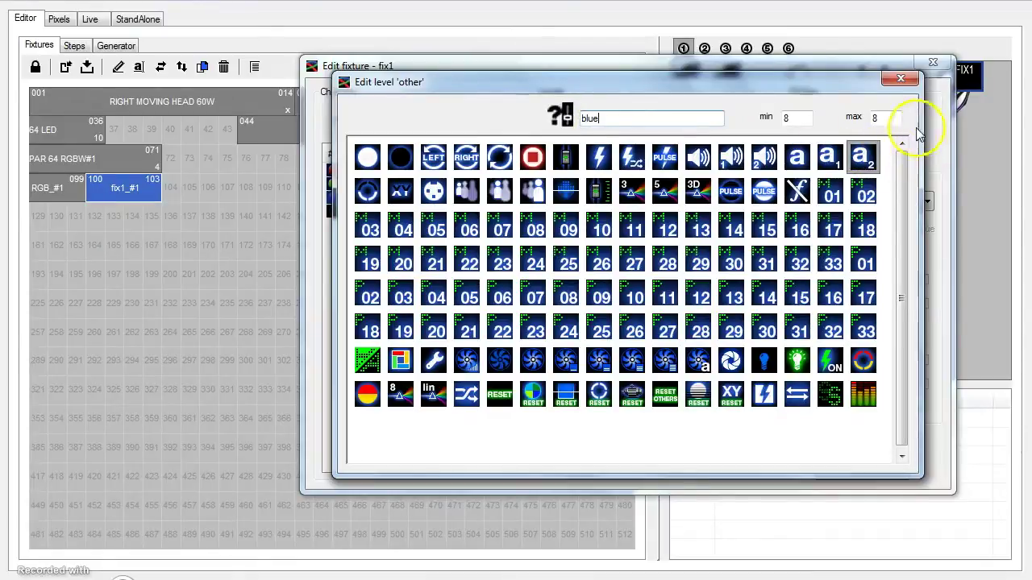
{"action": "left_click_drag", "start_coordinate": [885, 119], "coordinate": [859, 127]}
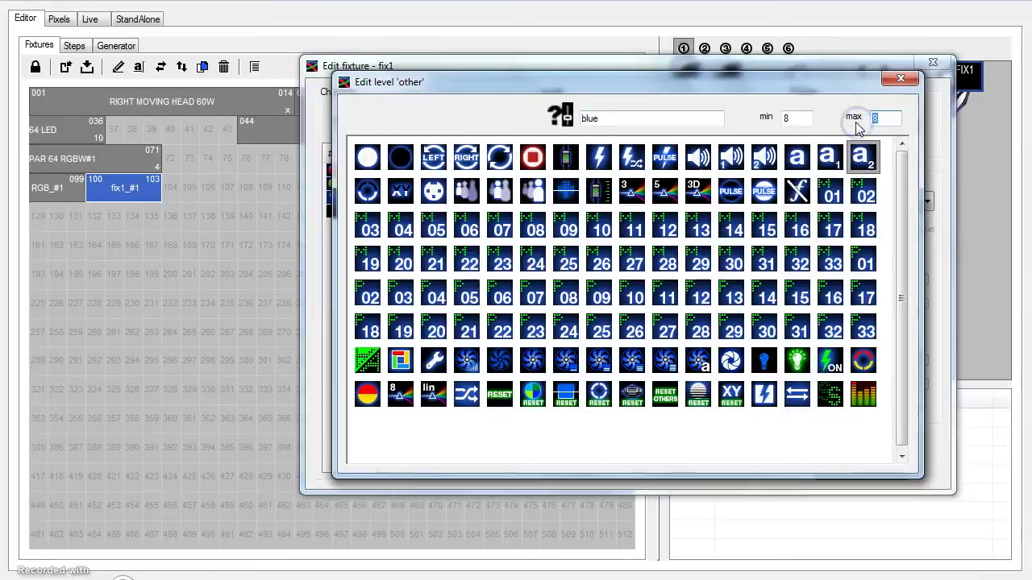
{"action": "type", "text": "255"}
{"action": "key", "text": "Return"}
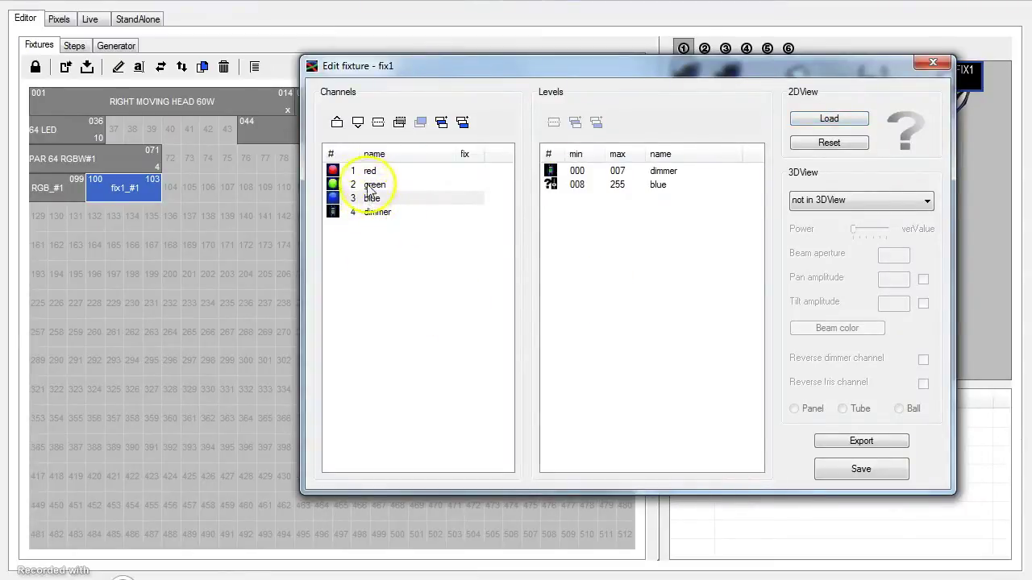
Add a dimmer level to the dimmer channel and set its maximum to 255
{"action": "left_click", "coordinate": [378, 198]}
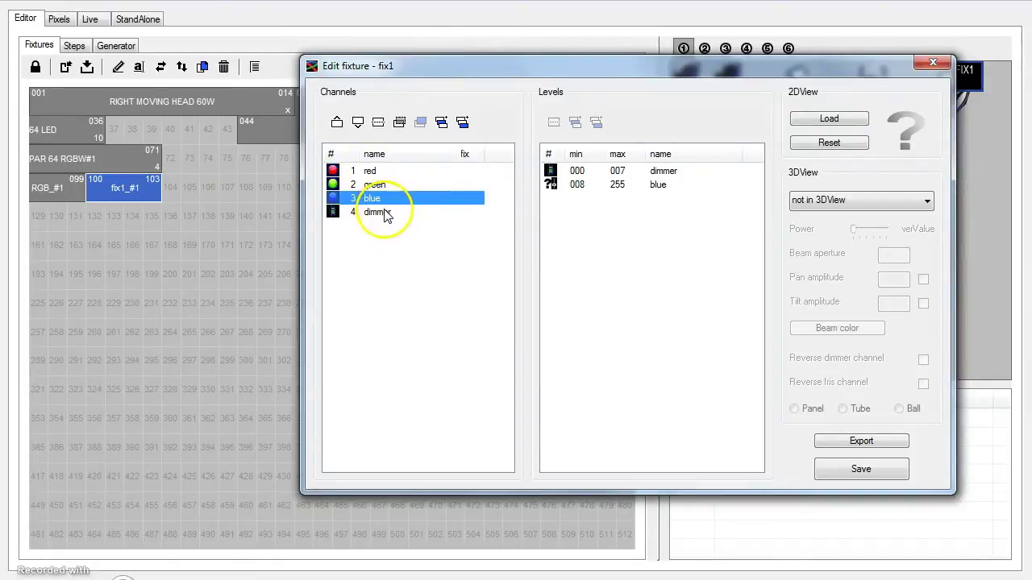
{"action": "left_click", "coordinate": [383, 214]}
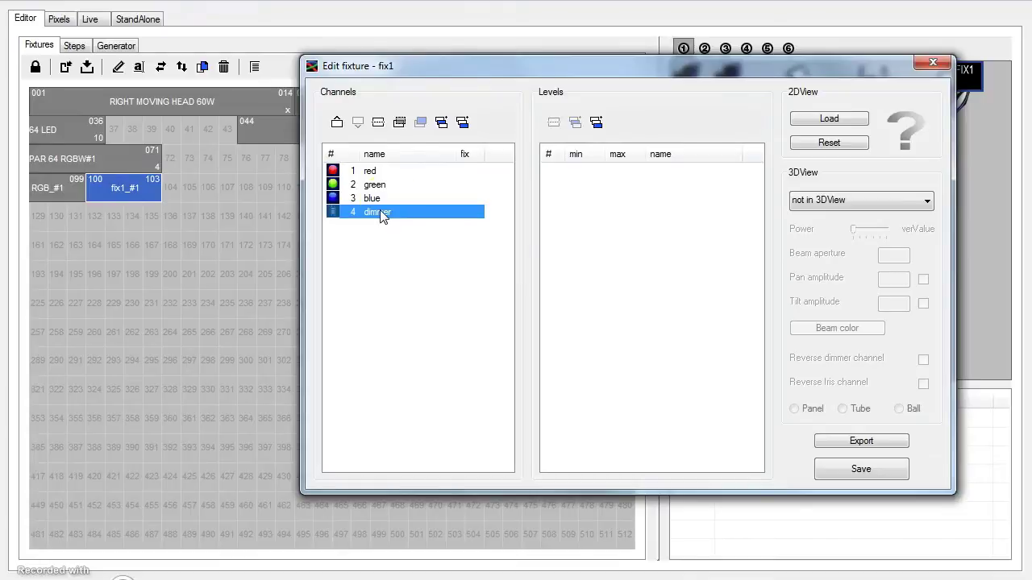
{"action": "left_click", "coordinate": [595, 126]}
{"action": "left_click", "coordinate": [619, 171]}
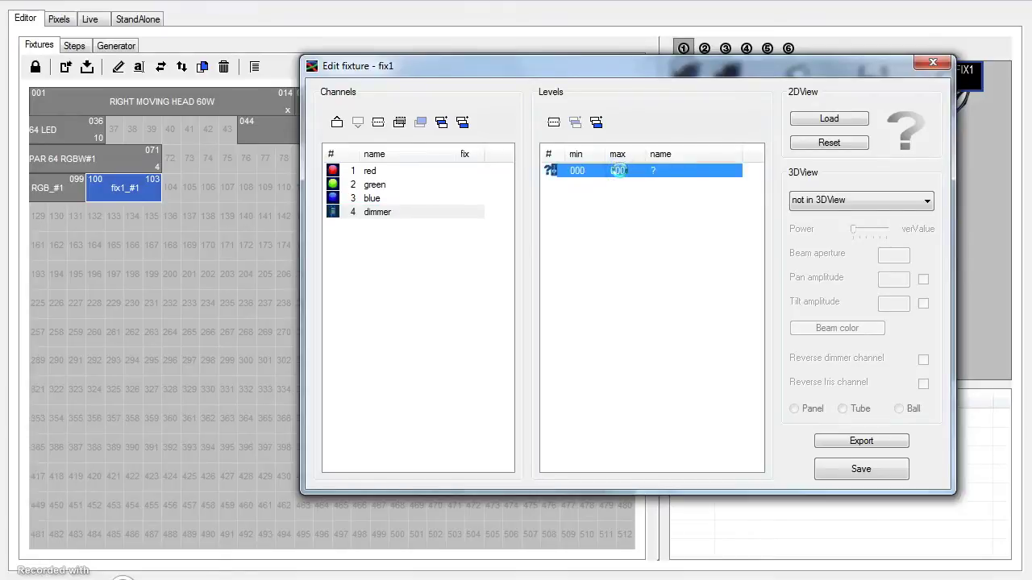
{"action": "double_click", "coordinate": [619, 170]}
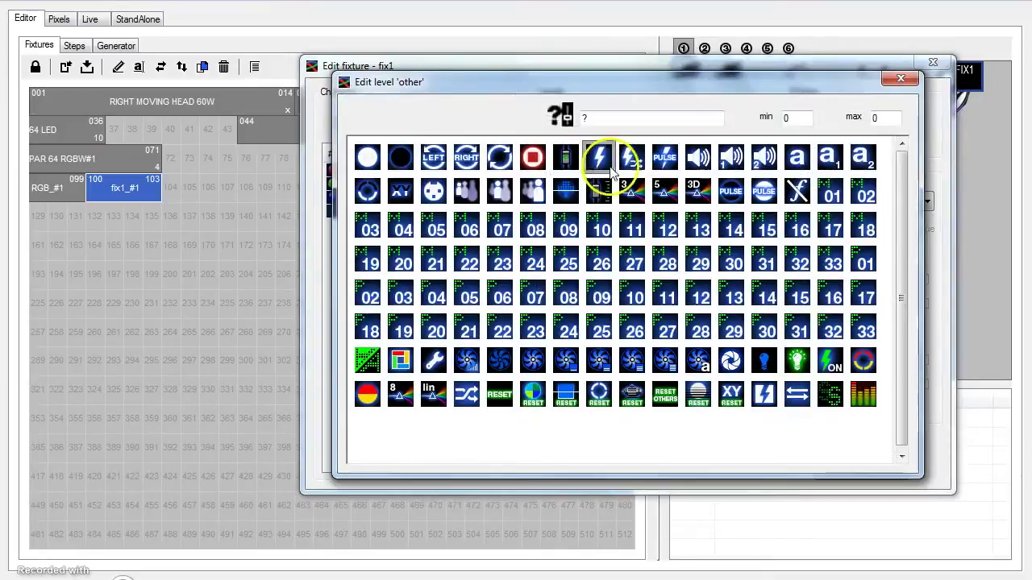
{"action": "left_click", "coordinate": [566, 158]}
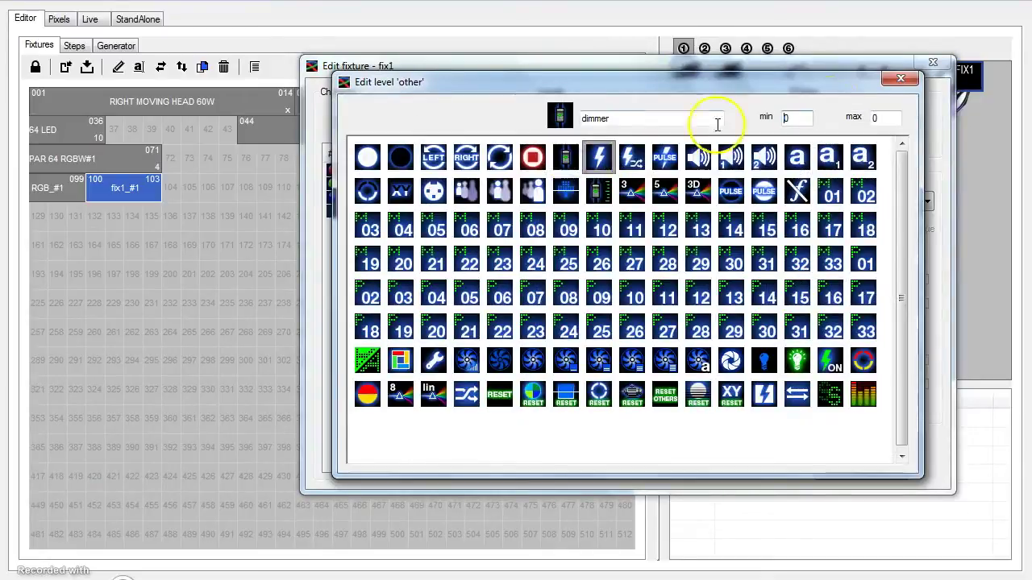
{"action": "left_click", "coordinate": [855, 118]}
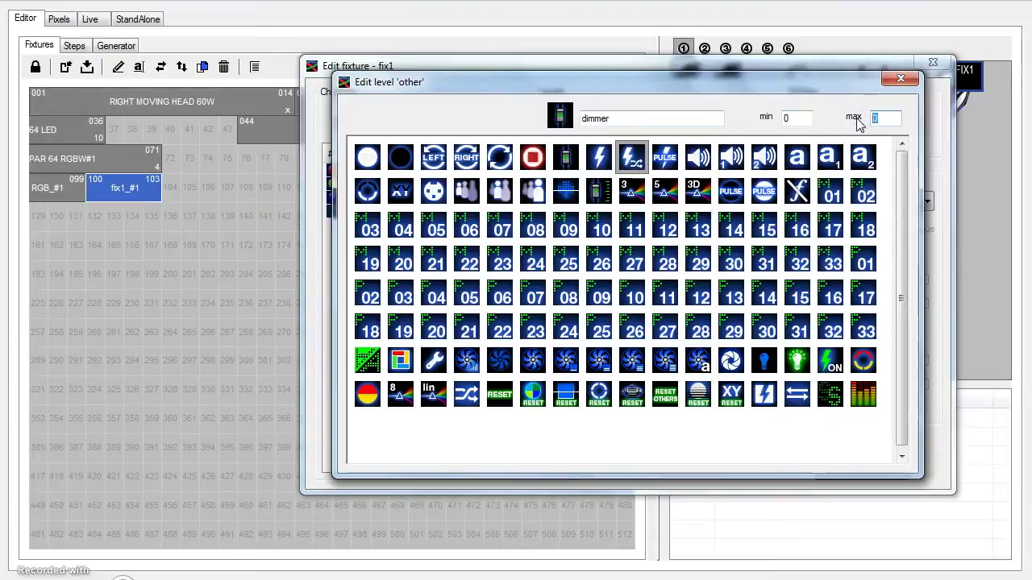
{"action": "type", "text": "255"}
{"action": "key", "text": "Return"}
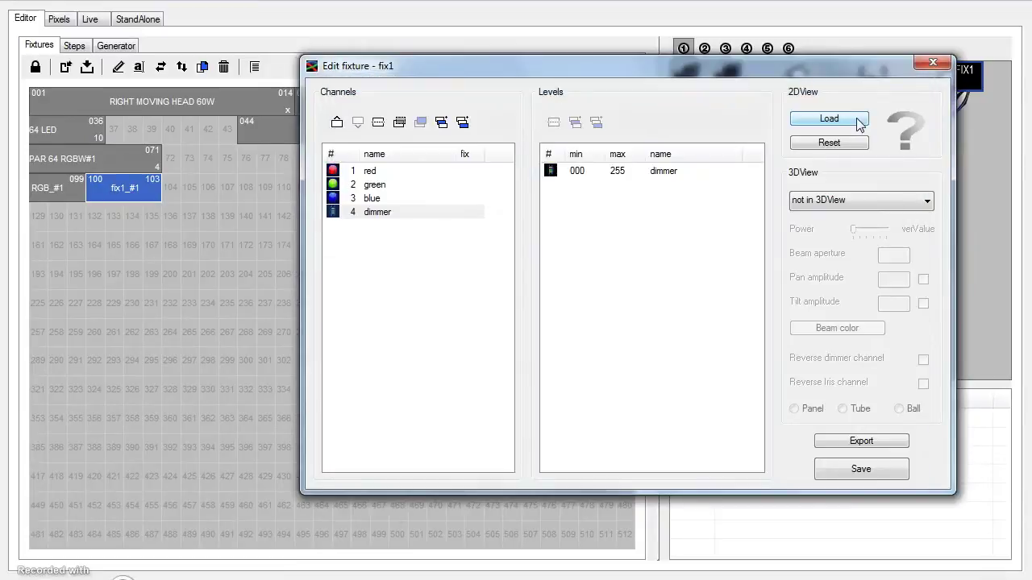
Load the COLORado1Quad-V1-2D picture from the Chauvet PRO folder as the fixture's 2D view image
{"action": "left_click", "coordinate": [858, 121]}
{"action": "left_click", "coordinate": [670, 172]}
{"action": "left_click", "coordinate": [851, 120]}
{"action": "left_click", "coordinate": [851, 120]}
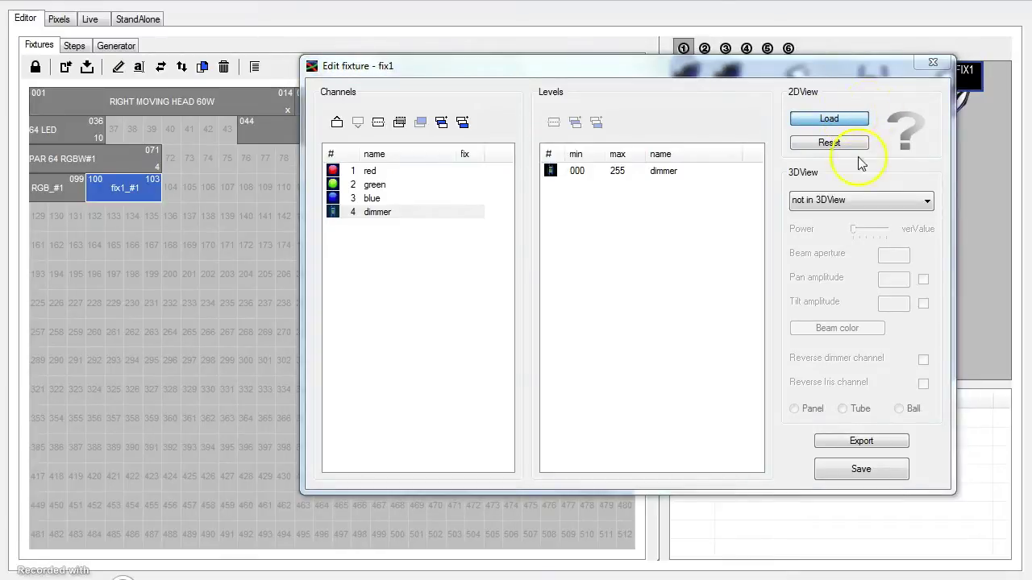
{"action": "left_click", "coordinate": [851, 119]}
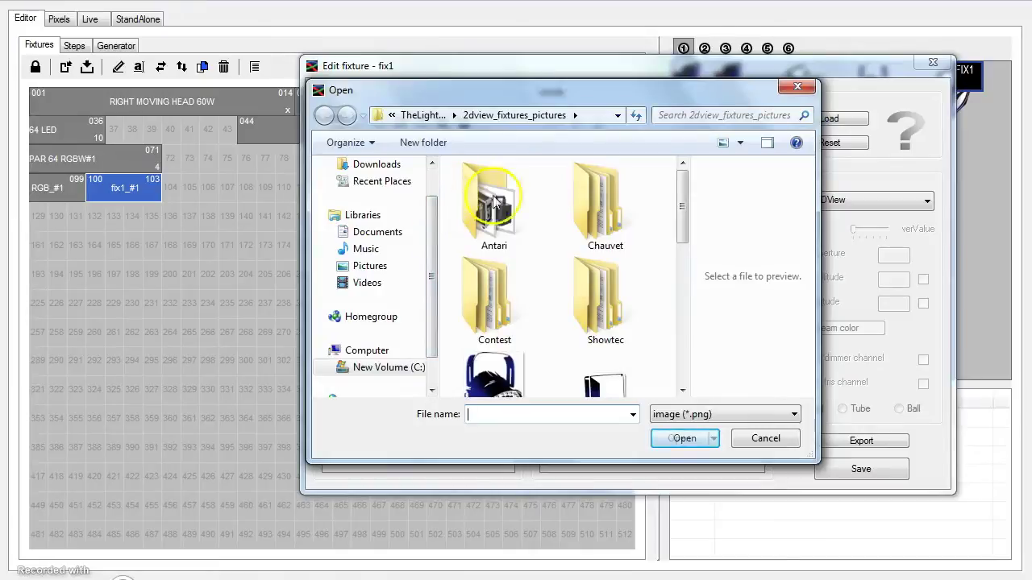
{"action": "double_click", "coordinate": [607, 197]}
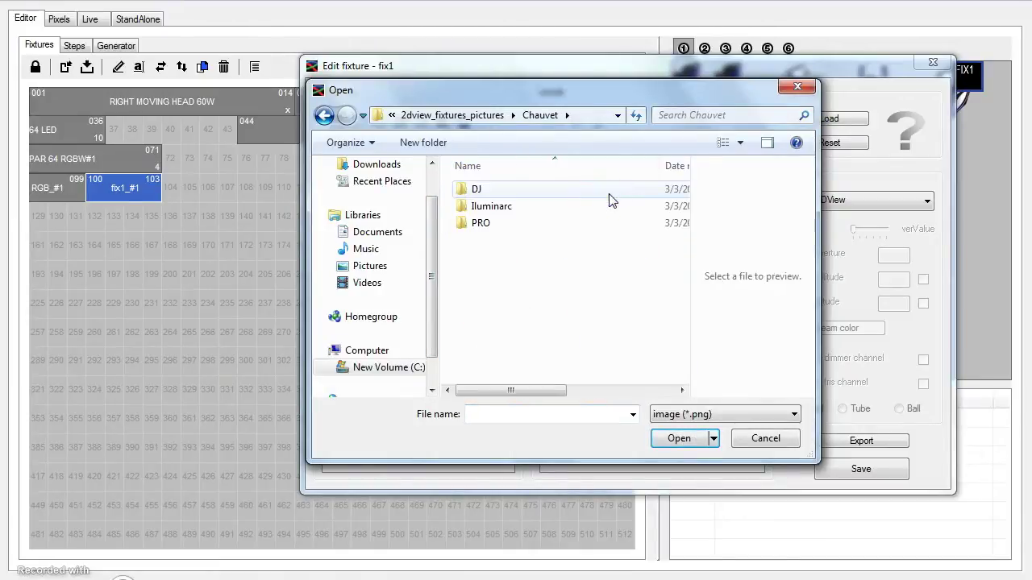
{"action": "left_click", "coordinate": [508, 212]}
{"action": "double_click", "coordinate": [506, 223]}
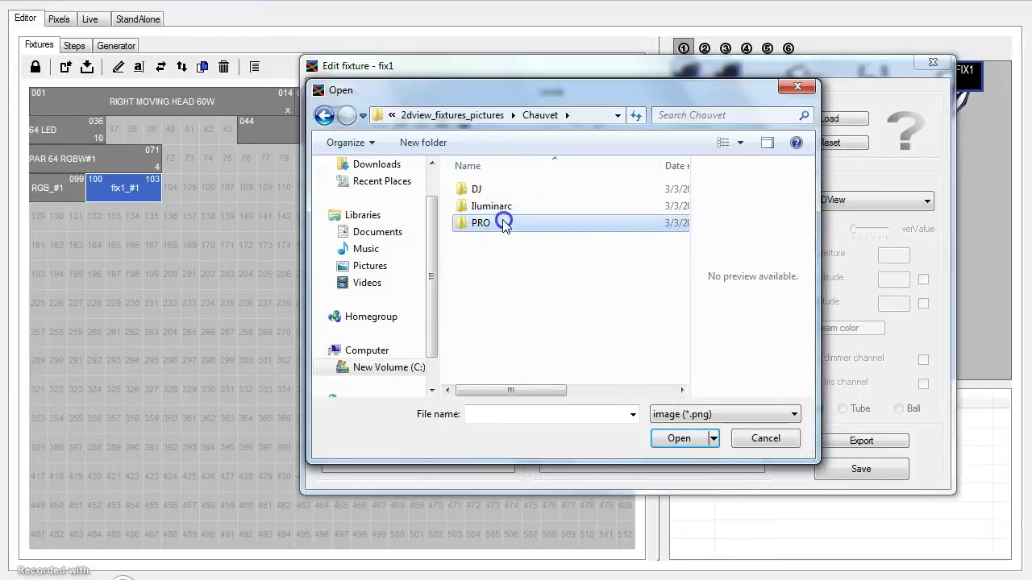
{"action": "left_click", "coordinate": [506, 291]}
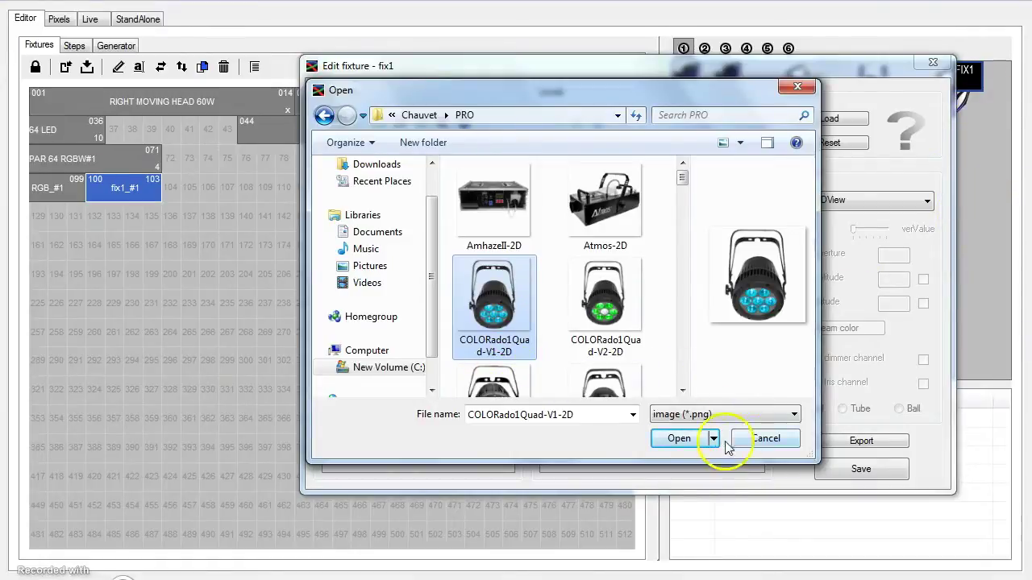
{"action": "left_click", "coordinate": [687, 440]}
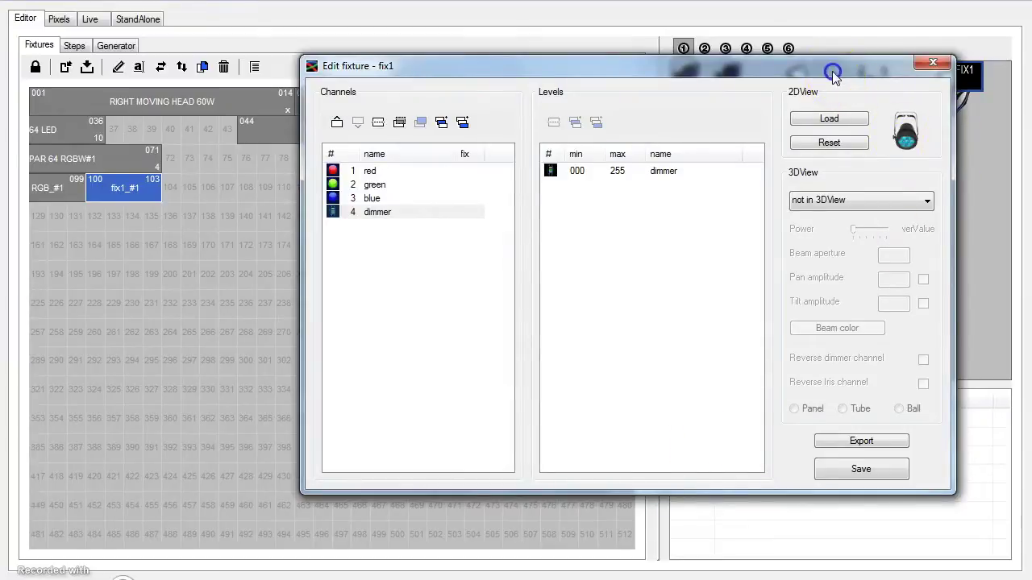
Save the fix1 fixture and close the fixture editor
{"action": "left_click_drag", "start_coordinate": [832, 73], "coordinate": [649, 84]}
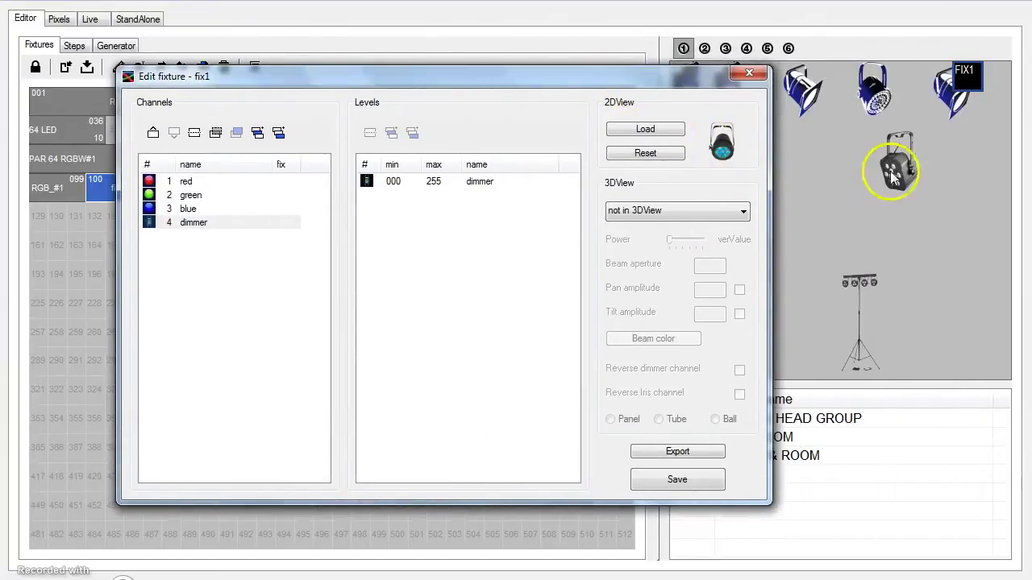
{"action": "left_click", "coordinate": [677, 480]}
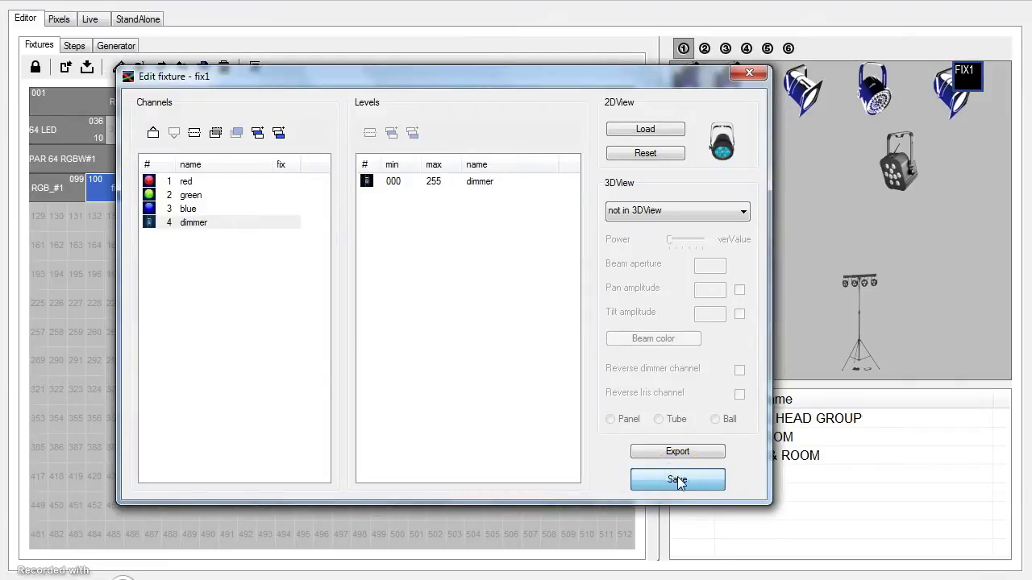
{"action": "left_click", "coordinate": [989, 119]}
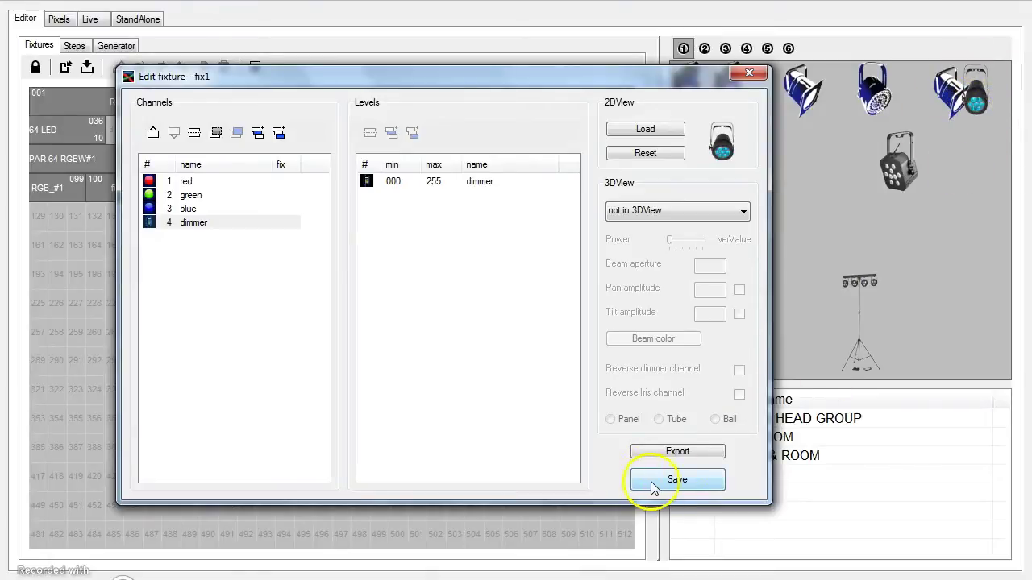
{"action": "left_click", "coordinate": [748, 73]}
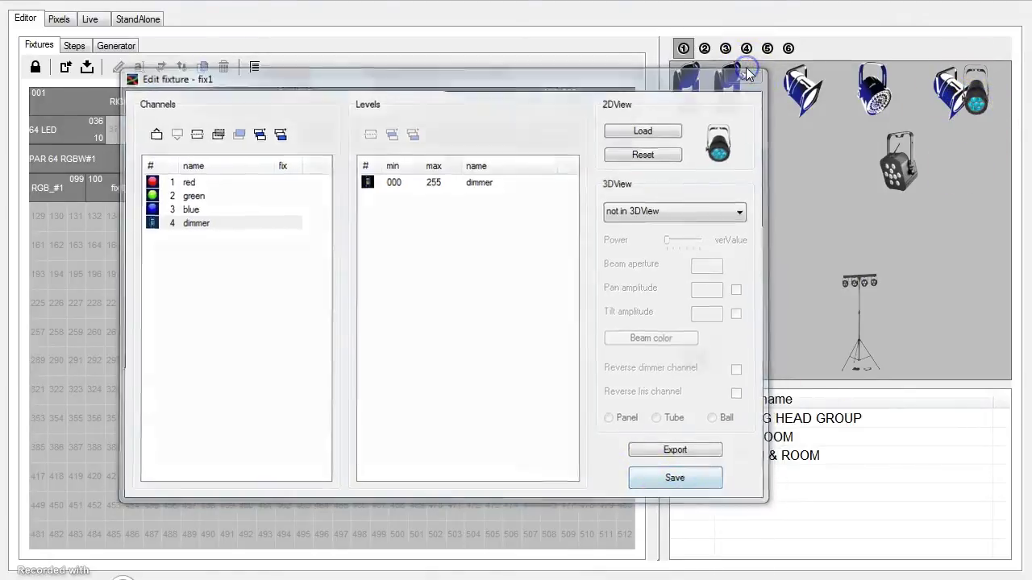
Move the fix1 picture in the 2D view below the upper row of fixtures, beside the black PAR
{"action": "left_click", "coordinate": [120, 193]}
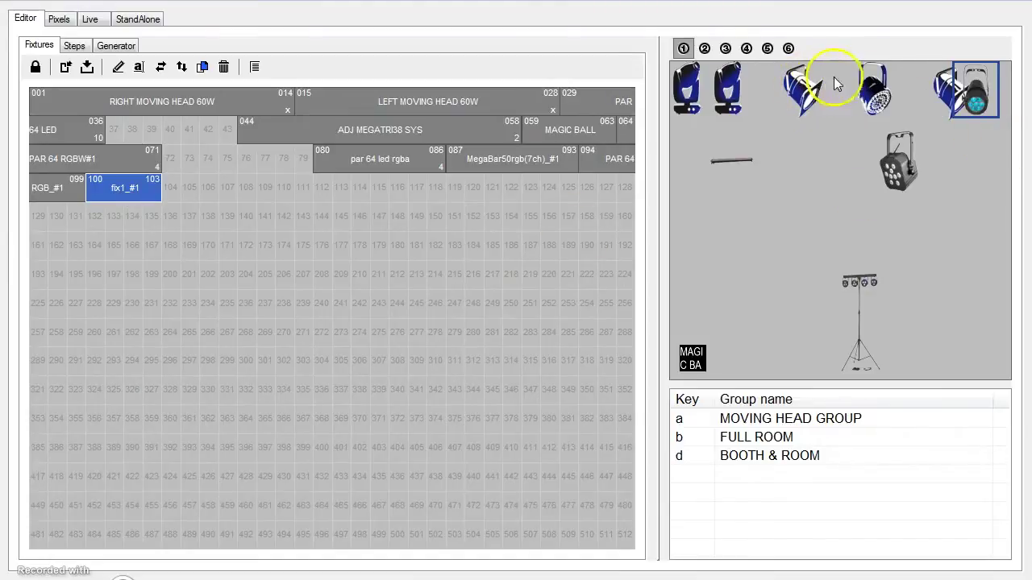
{"action": "left_click_drag", "start_coordinate": [963, 81], "coordinate": [961, 145]}
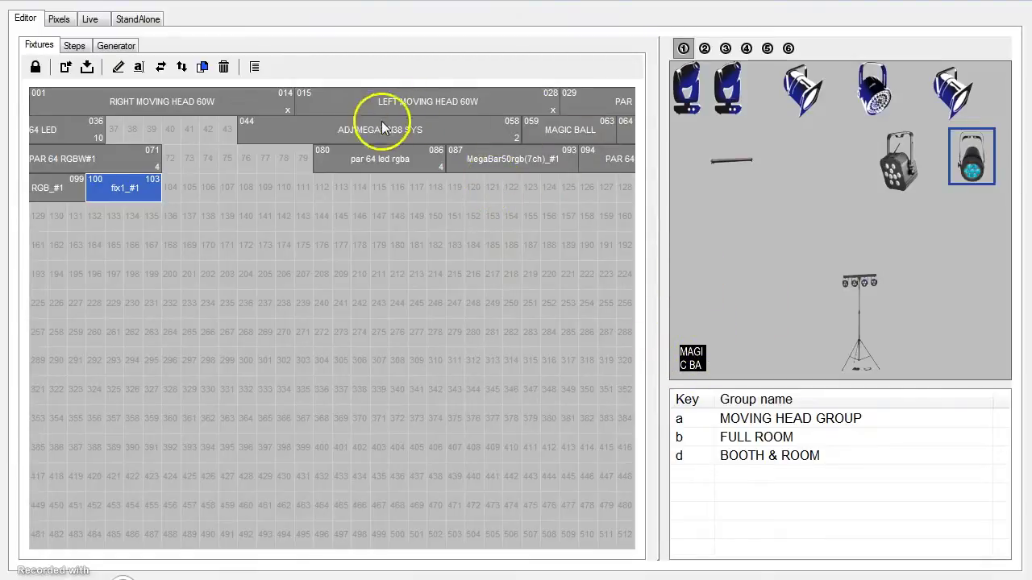
{"action": "left_click", "coordinate": [254, 127]}
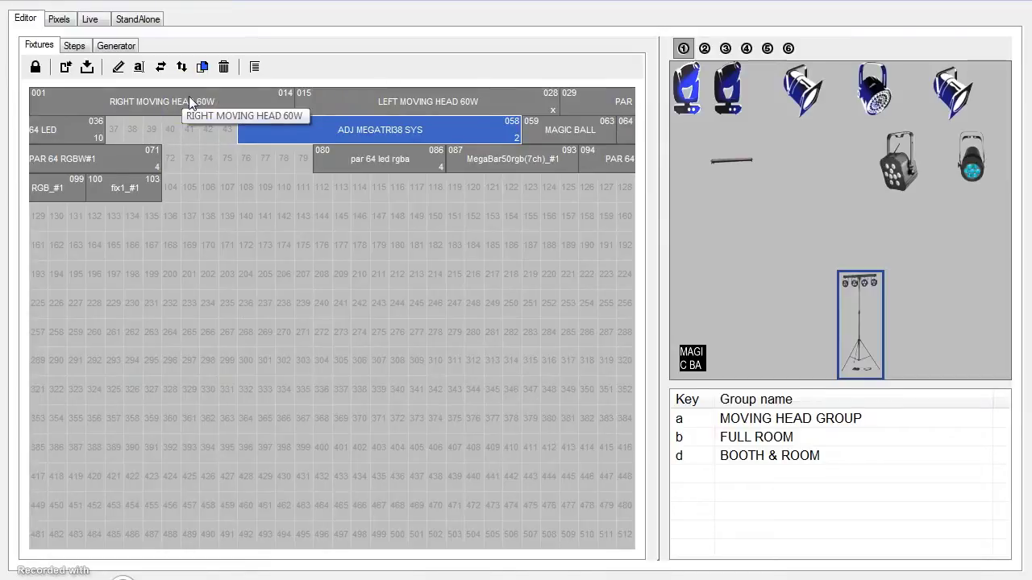
{"action": "left_click", "coordinate": [417, 104]}
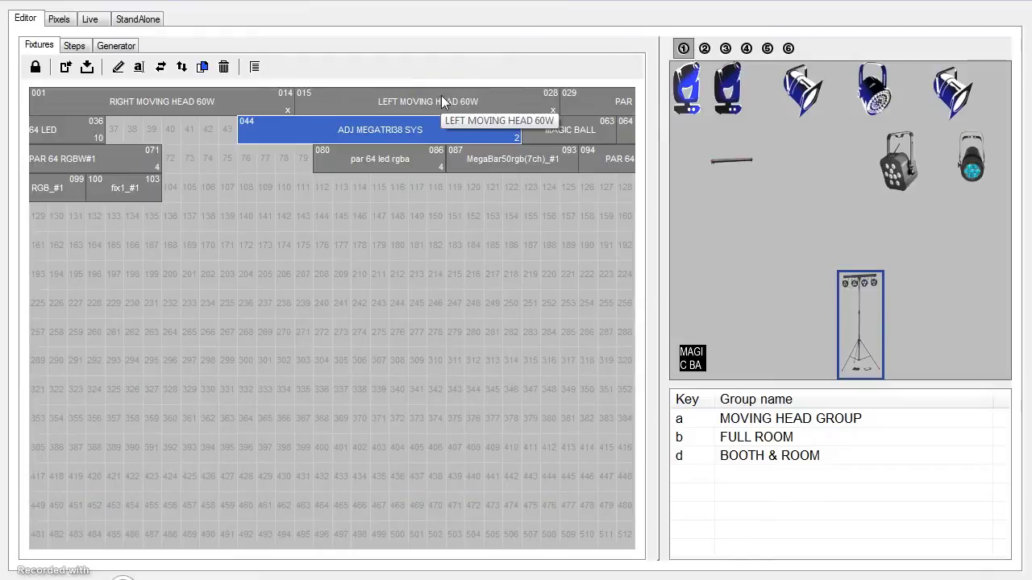
{"action": "left_click", "coordinate": [107, 108]}
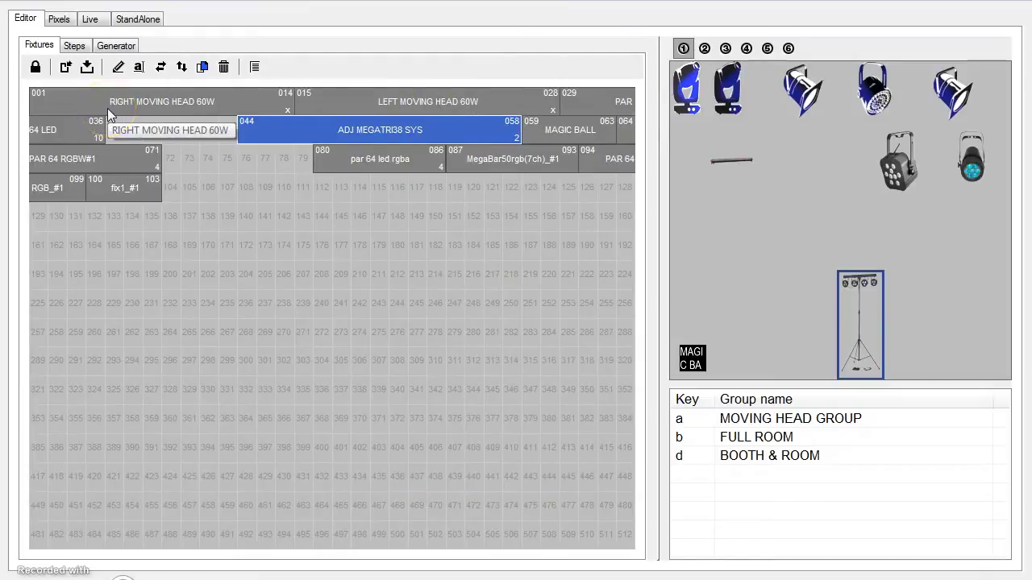
Switch to the Steps editor and save the DMX addressing
{"action": "left_click", "coordinate": [75, 47]}
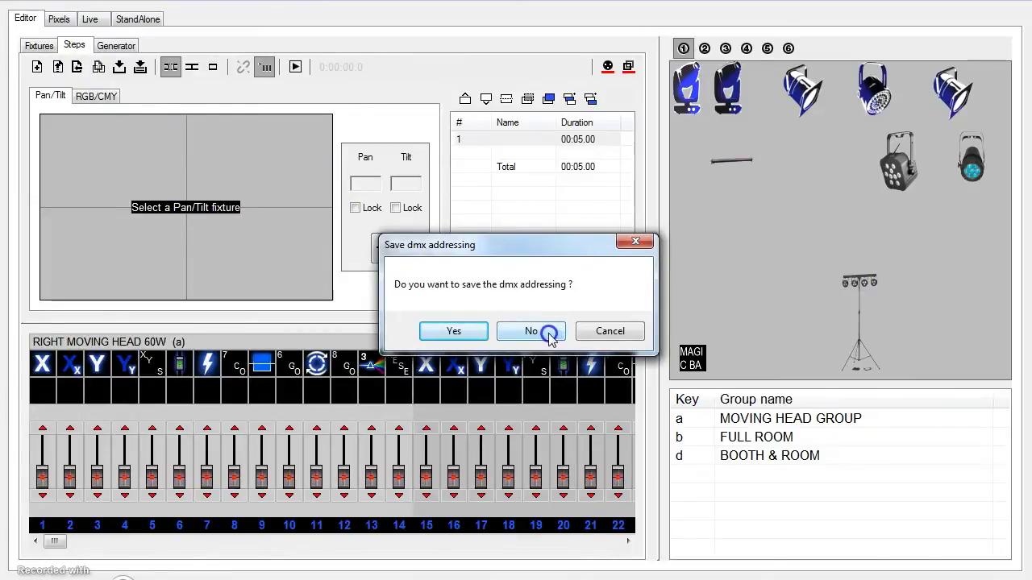
{"action": "left_click", "coordinate": [472, 332]}
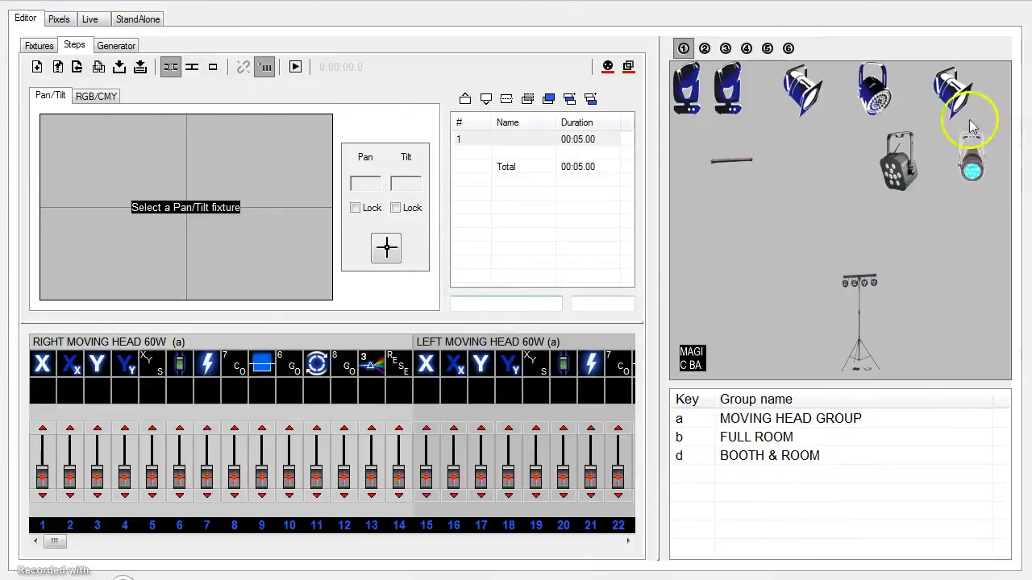
Show the channel faders of fix1 and move its picture to the open area below the light bar in the 2D view
{"action": "left_click", "coordinate": [903, 165]}
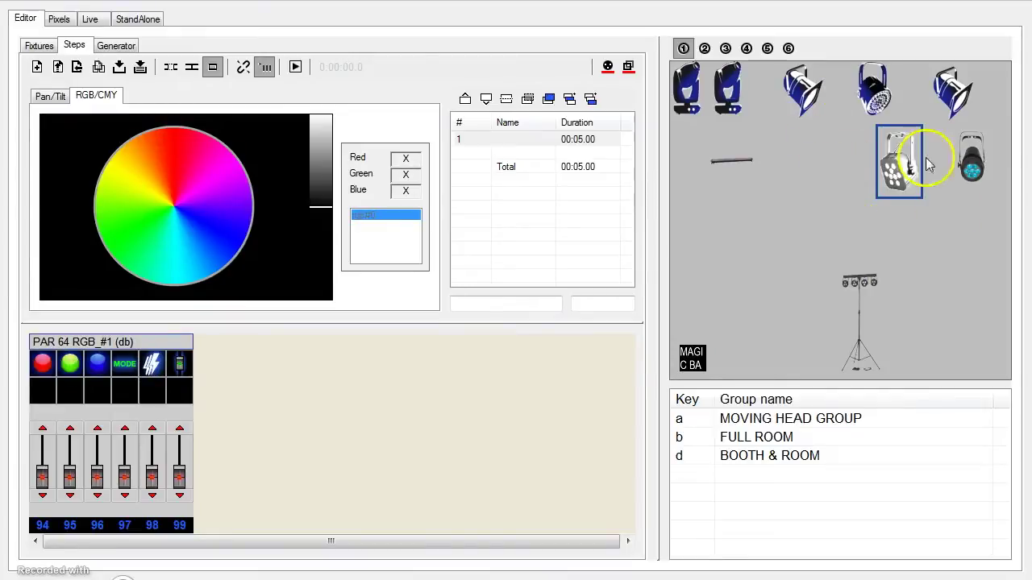
{"action": "left_click", "coordinate": [973, 170]}
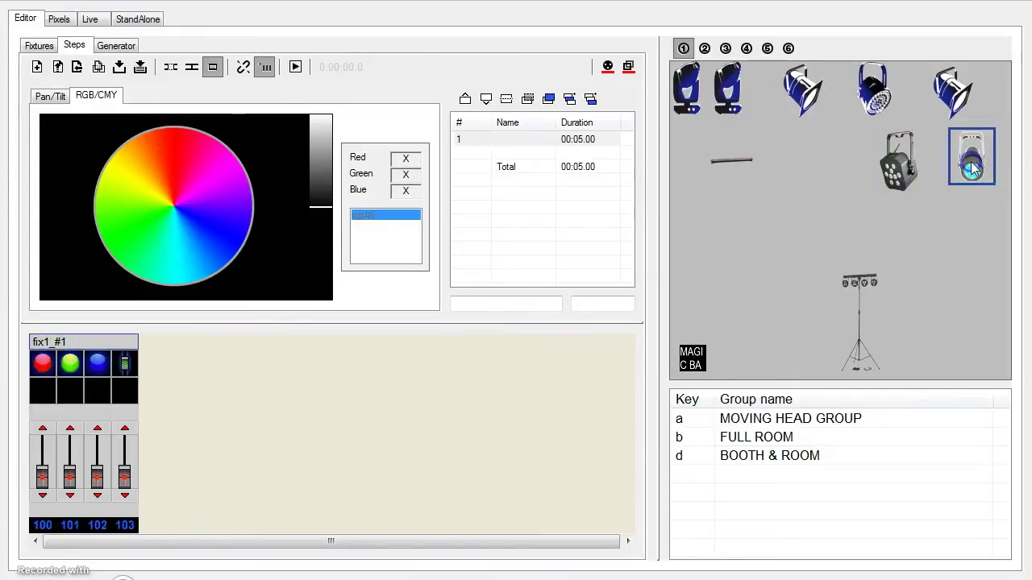
{"action": "left_click", "coordinate": [975, 142]}
{"action": "left_click_drag", "start_coordinate": [975, 142], "coordinate": [767, 233]}
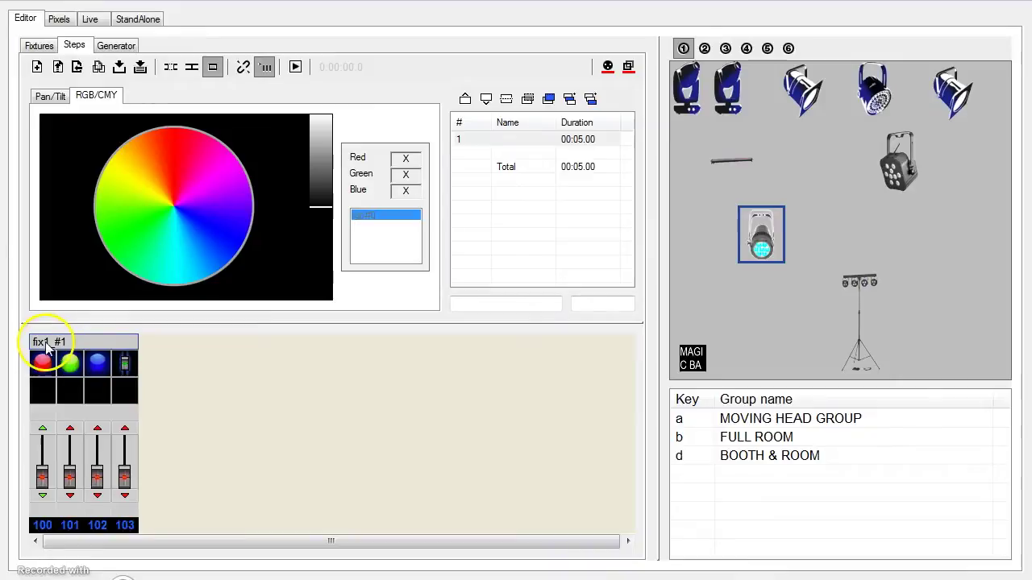
Select the PAR 64 RGB fixture in the 2D view and turn on the DMX output
{"action": "left_click", "coordinate": [890, 174]}
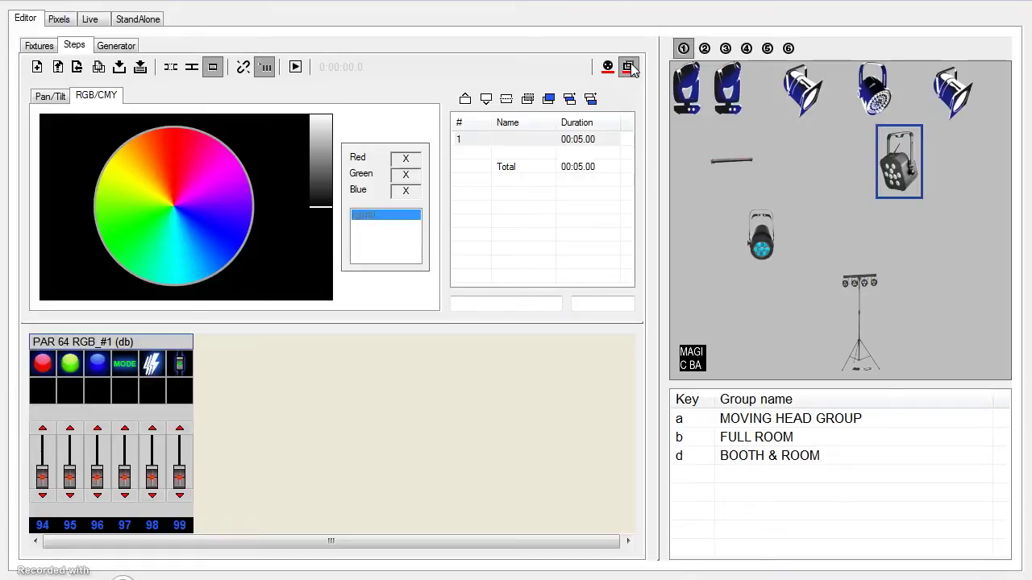
{"action": "left_click", "coordinate": [628, 68]}
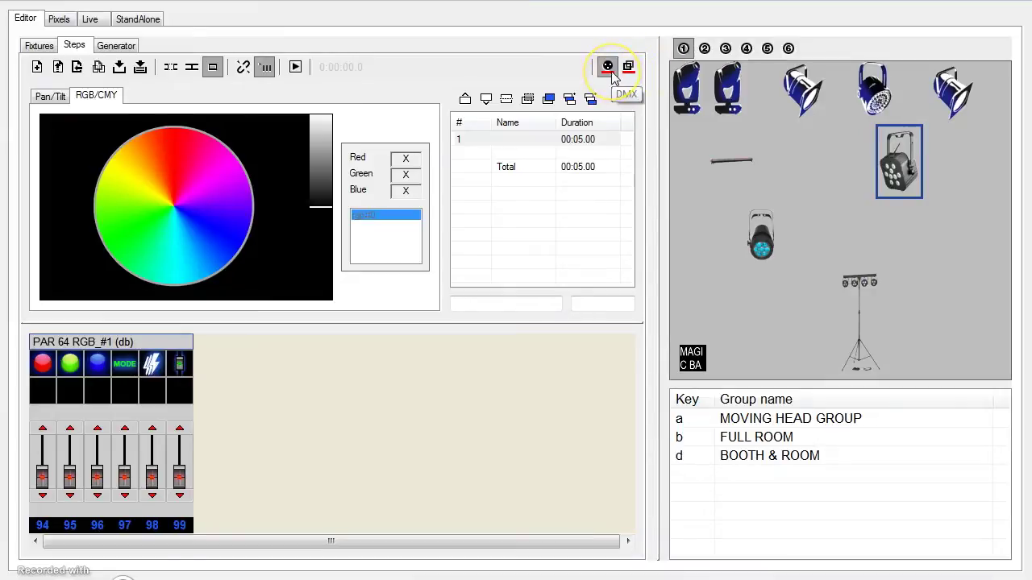
{"action": "left_click", "coordinate": [610, 71]}
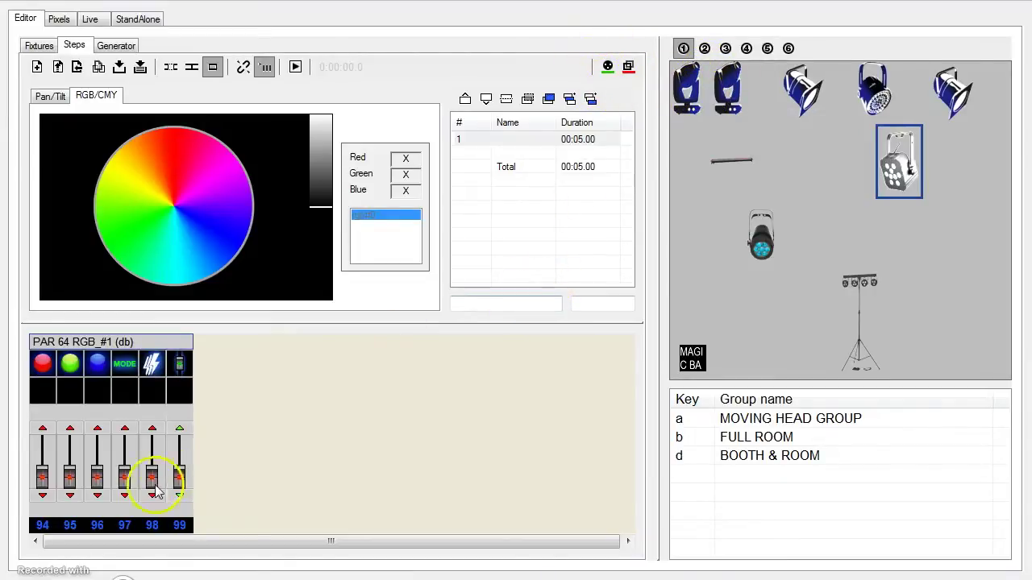
Set the PAR 64 RGB's red, green and dimmer channels to 255 and its blue channel to 215
{"action": "left_click_drag", "start_coordinate": [42, 477], "coordinate": [46, 448]}
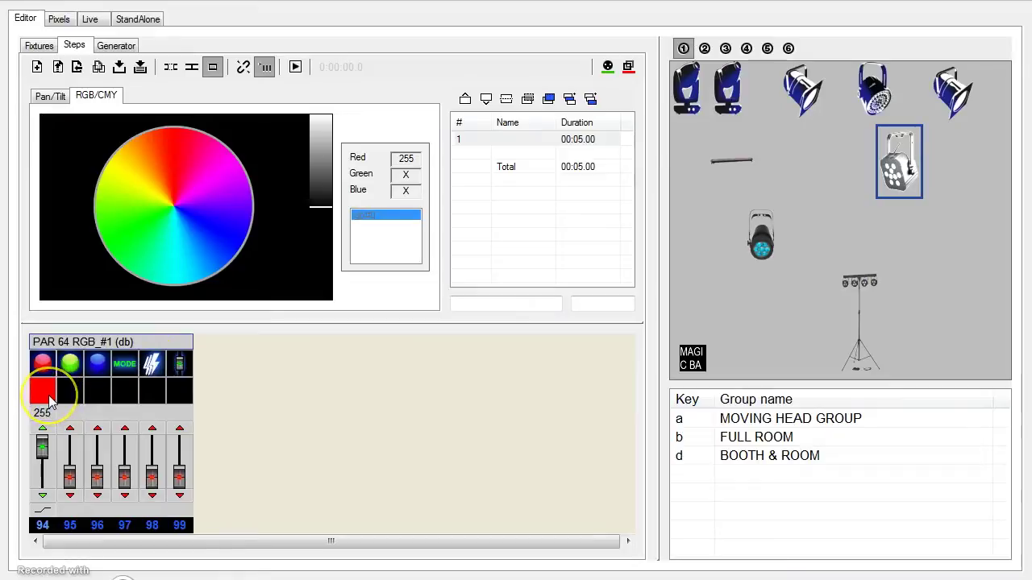
{"action": "left_click", "coordinate": [179, 476]}
{"action": "left_click_drag", "start_coordinate": [181, 473], "coordinate": [200, 548]}
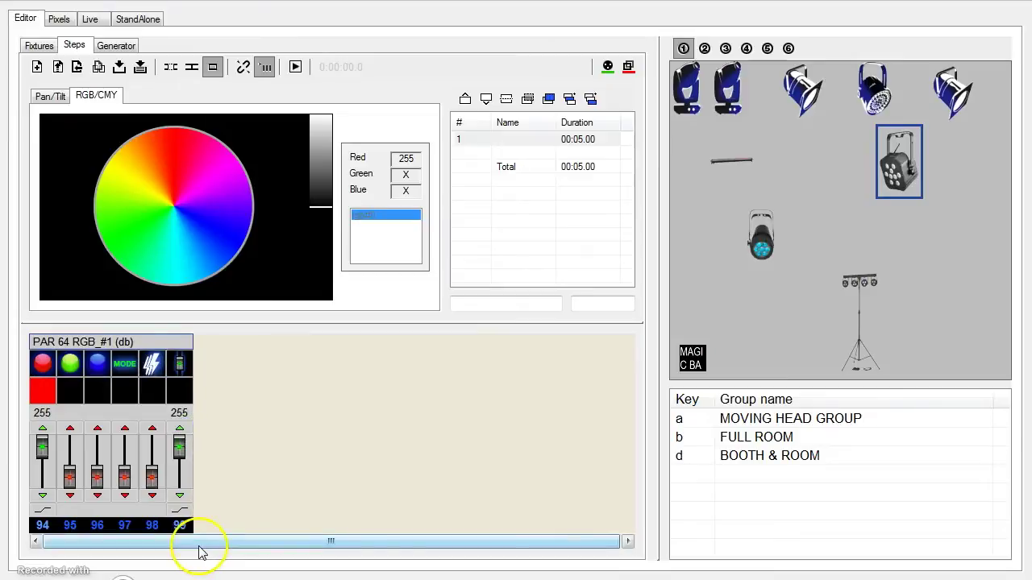
{"action": "mouse_move", "coordinate": [40, 445]}
{"action": "left_mouse_down"}
{"action": "mouse_move", "coordinate": [40, 481]}
{"action": "mouse_move", "coordinate": [42, 445]}
{"action": "left_mouse_up"}
{"action": "left_click_drag", "start_coordinate": [69, 479], "coordinate": [70, 443]}
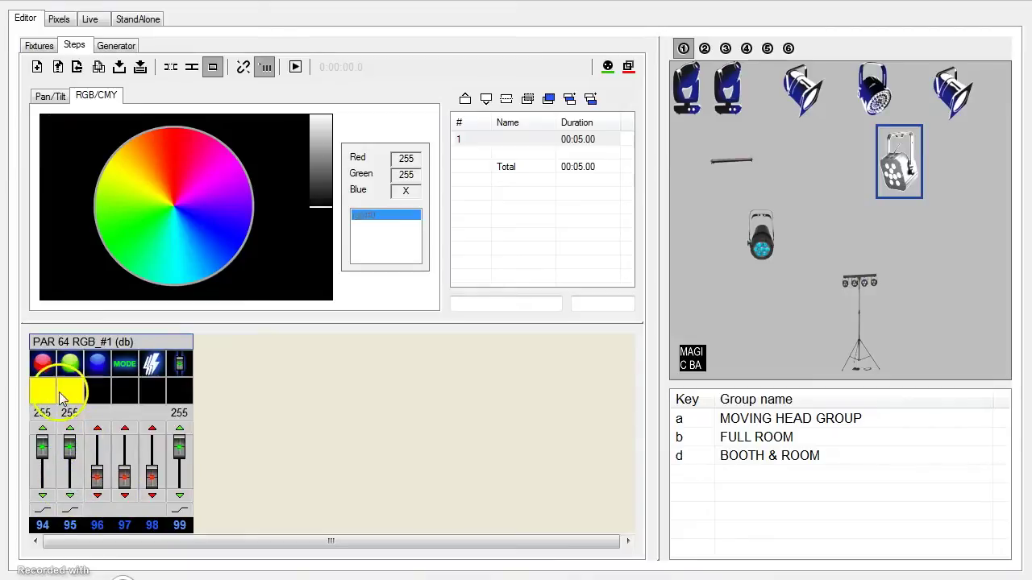
{"action": "left_click", "coordinate": [104, 477]}
{"action": "left_click_drag", "start_coordinate": [97, 478], "coordinate": [97, 450]}
{"action": "left_click", "coordinate": [159, 548]}
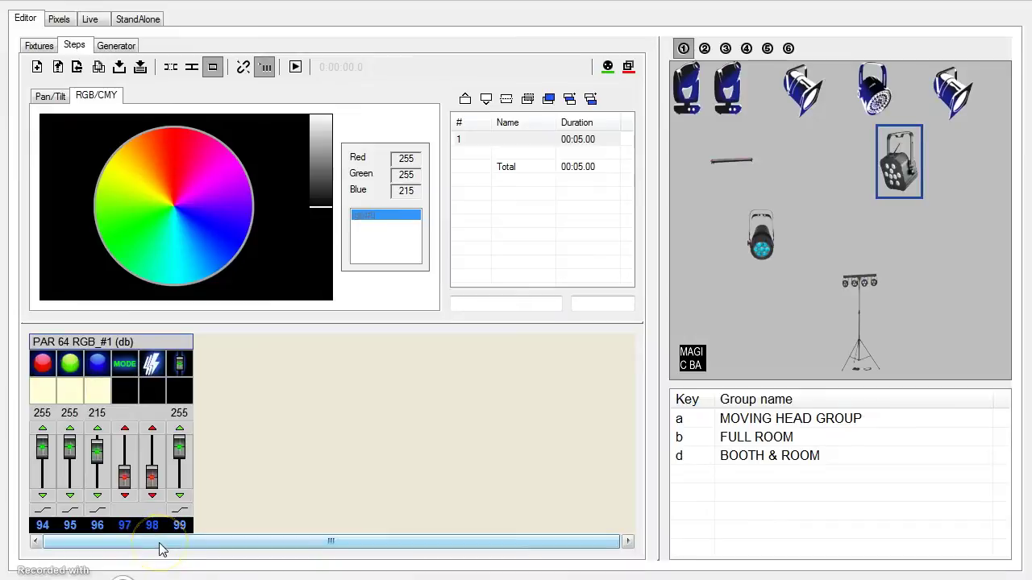
Mix a green colour on the PAR 64 RGB with red 61, green 255 and blue 54
{"action": "left_click_drag", "start_coordinate": [70, 444], "coordinate": [93, 476]}
{"action": "left_click", "coordinate": [42, 448]}
{"action": "left_click", "coordinate": [69, 476]}
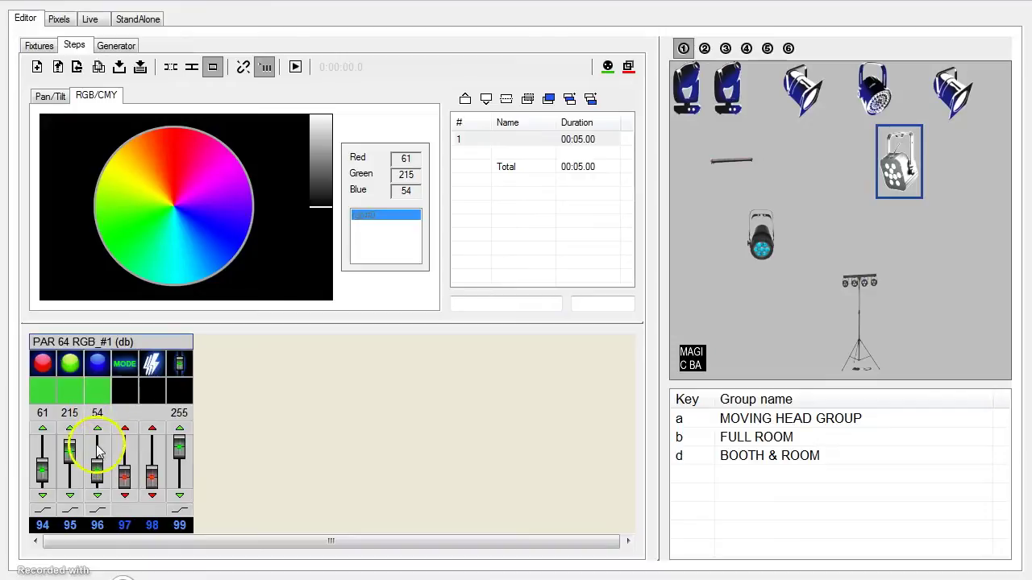
{"action": "mouse_move", "coordinate": [80, 455]}
{"action": "left_mouse_down"}
{"action": "mouse_move", "coordinate": [71, 460]}
{"action": "mouse_move", "coordinate": [71, 448]}
{"action": "left_mouse_up"}
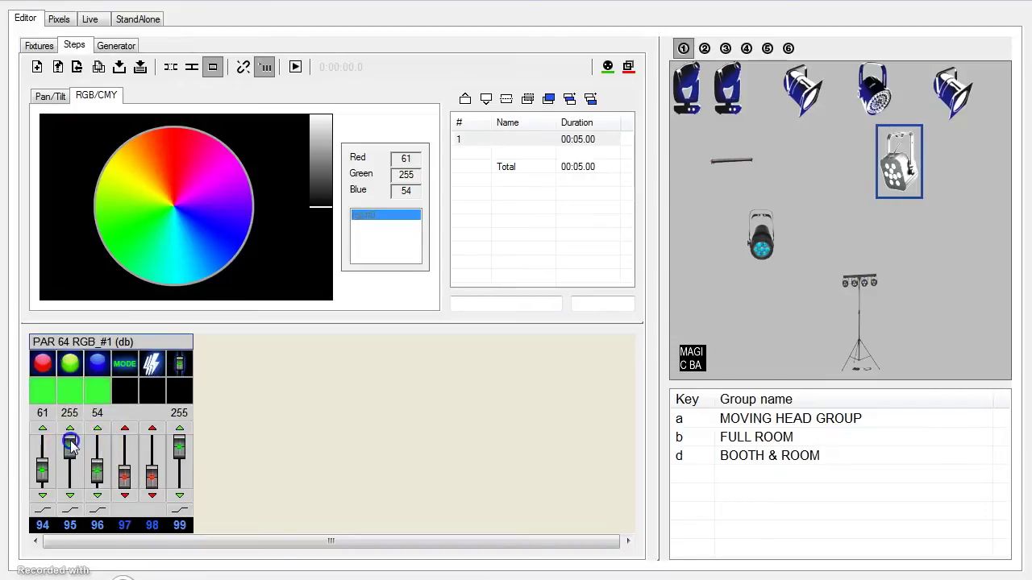
Pick purple shades on the colour wheel, vary their brightness, and settle on a darkened magenta with red 176, green 0 and blue 110
{"action": "left_click", "coordinate": [226, 194]}
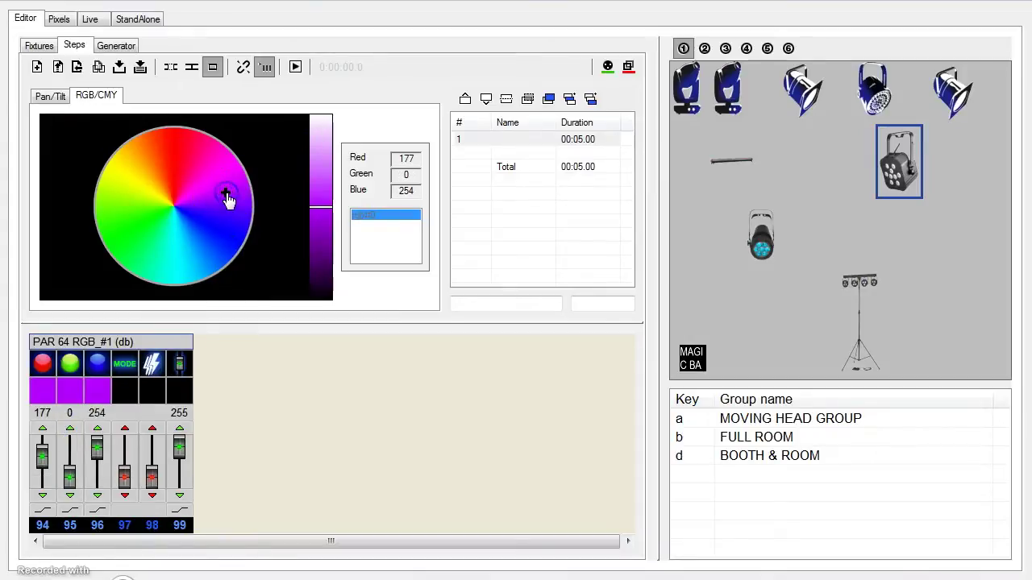
{"action": "mouse_move", "coordinate": [227, 196]}
{"action": "left_mouse_down"}
{"action": "mouse_move", "coordinate": [233, 203]}
{"action": "mouse_move", "coordinate": [236, 192]}
{"action": "left_mouse_up"}
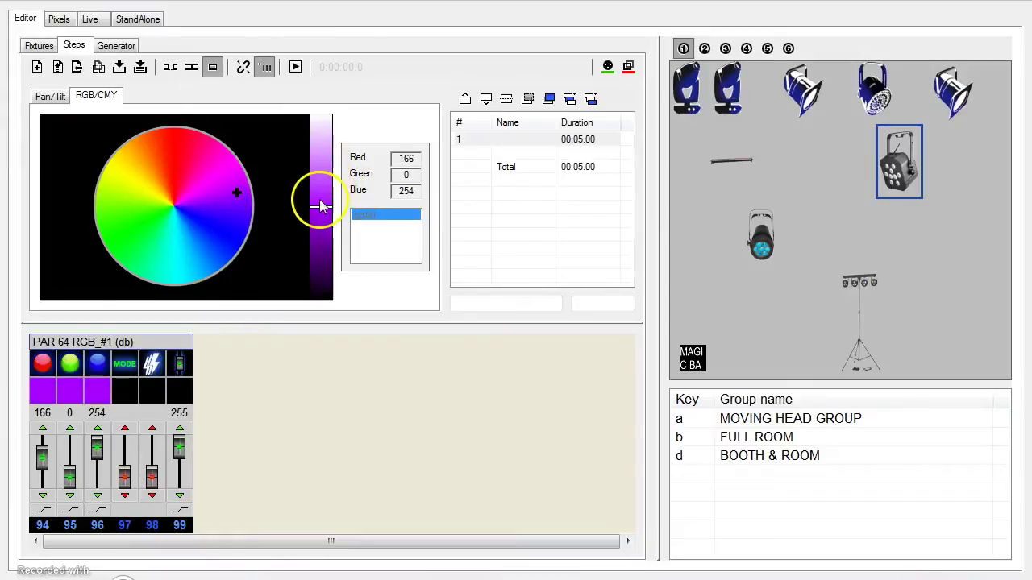
{"action": "mouse_move", "coordinate": [318, 207]}
{"action": "left_mouse_down"}
{"action": "mouse_move", "coordinate": [324, 153]}
{"action": "mouse_move", "coordinate": [321, 163]}
{"action": "left_mouse_up"}
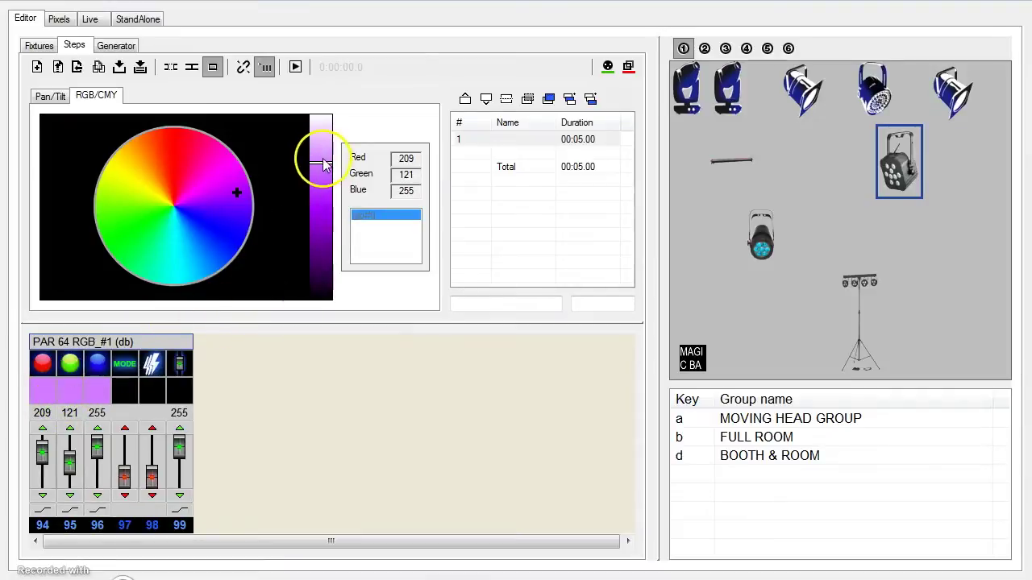
{"action": "left_click_drag", "start_coordinate": [324, 164], "coordinate": [323, 234]}
{"action": "left_click_drag", "start_coordinate": [207, 163], "coordinate": [213, 149]}
{"action": "mouse_move", "coordinate": [324, 207]}
{"action": "left_mouse_down"}
{"action": "mouse_move", "coordinate": [325, 169]}
{"action": "mouse_move", "coordinate": [324, 236]}
{"action": "left_mouse_up"}
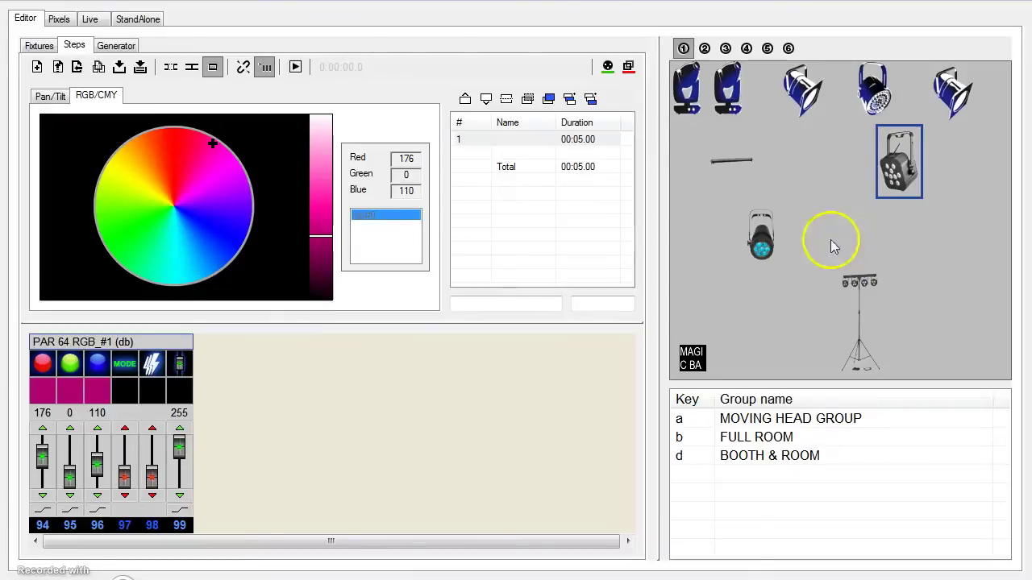
Select the fix1 fixture in the 2D view and adjust its red and blue channels
{"action": "left_click", "coordinate": [764, 240]}
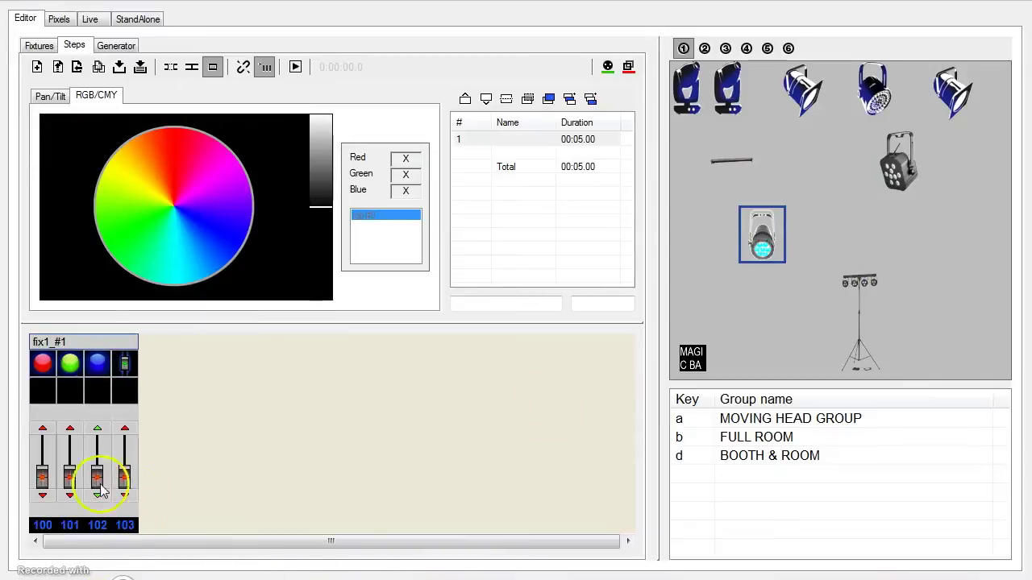
{"action": "left_click_drag", "start_coordinate": [42, 477], "coordinate": [83, 443]}
{"action": "left_click_drag", "start_coordinate": [97, 477], "coordinate": [126, 449]}
Select the PAR 64 RGB fixture in the 2D view and bring its red, green, blue and dimmer channels down to 0
{"action": "left_click", "coordinate": [893, 173]}
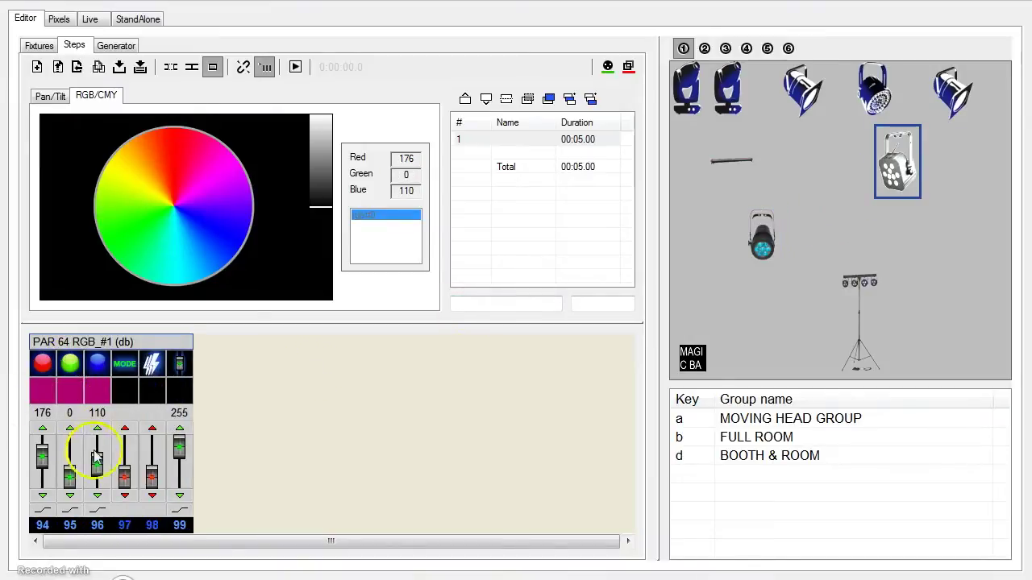
{"action": "left_click_drag", "start_coordinate": [94, 465], "coordinate": [91, 488]}
{"action": "left_click_drag", "start_coordinate": [32, 451], "coordinate": [37, 482]}
{"action": "left_click_drag", "start_coordinate": [184, 461], "coordinate": [175, 502]}
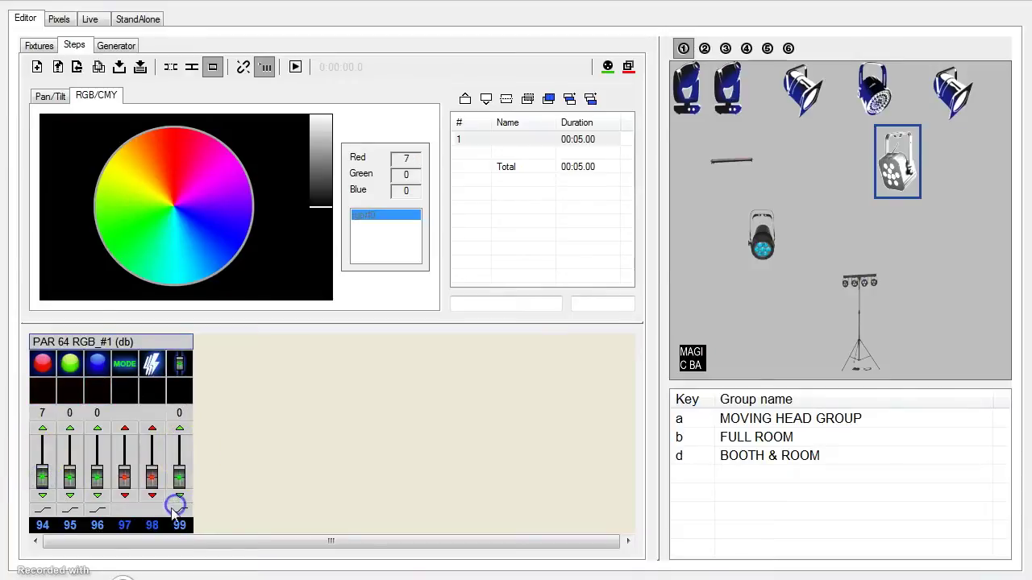
{"action": "left_click_drag", "start_coordinate": [34, 476], "coordinate": [50, 430]}
{"action": "left_click_drag", "start_coordinate": [70, 477], "coordinate": [42, 482]}
{"action": "left_click_drag", "start_coordinate": [70, 446], "coordinate": [70, 483]}
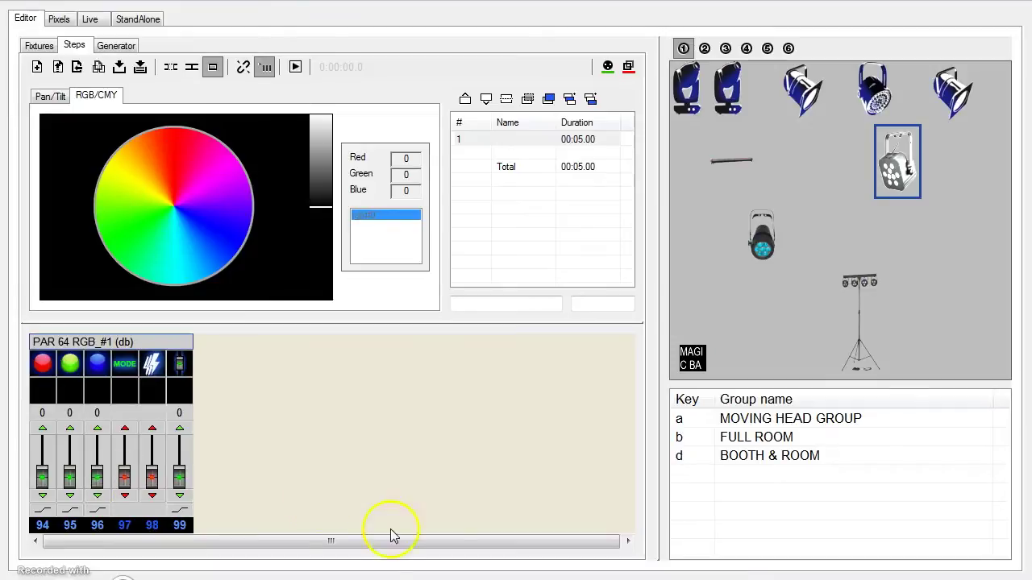
Switch to Firefox and view the Xpress512.jpg picture of the Chauvet Xpress-512 interface
{"action": "mouse_move", "coordinate": [234, 576]}
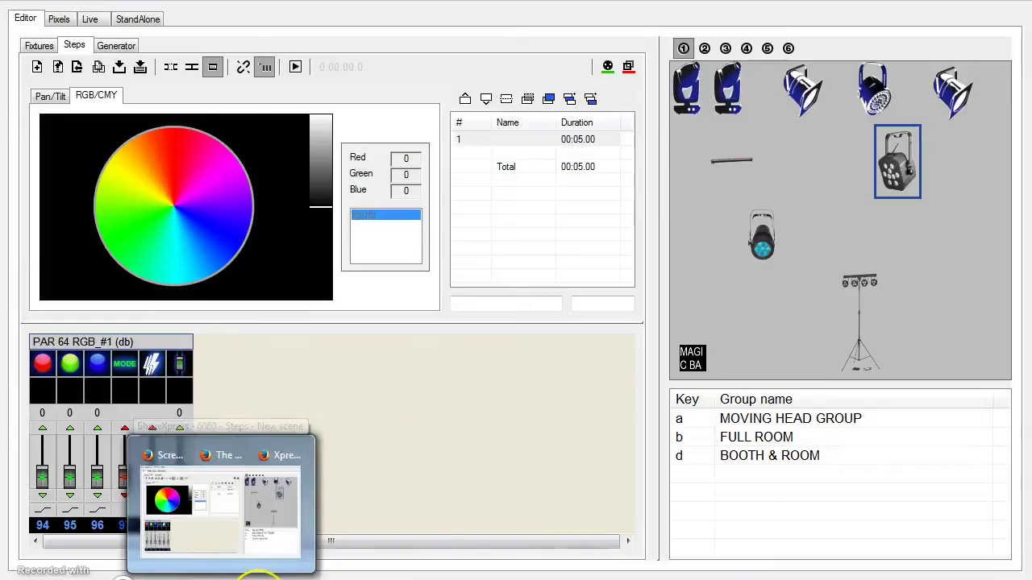
{"action": "mouse_move", "coordinate": [266, 574]}
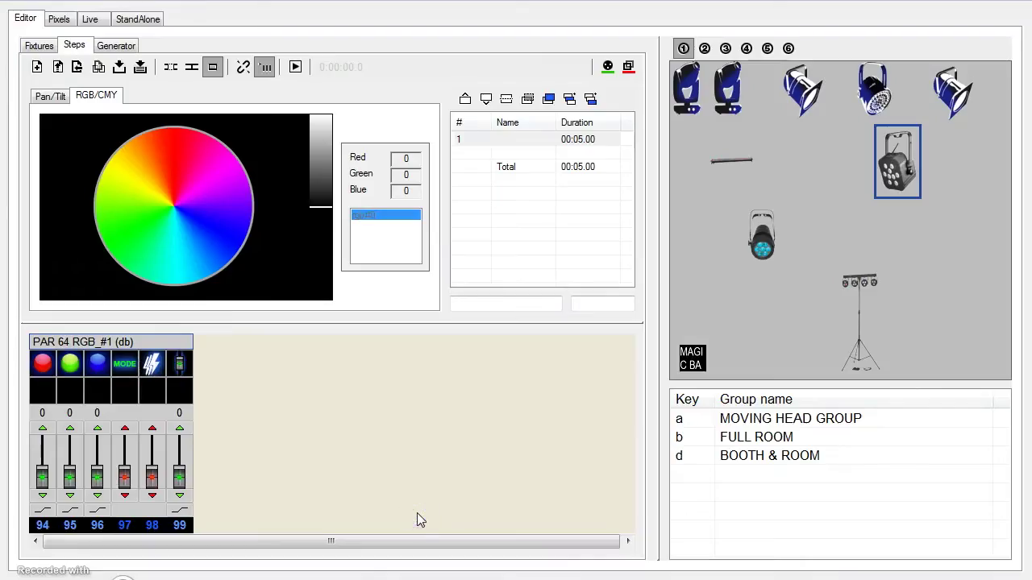
{"action": "left_click", "coordinate": [285, 575]}
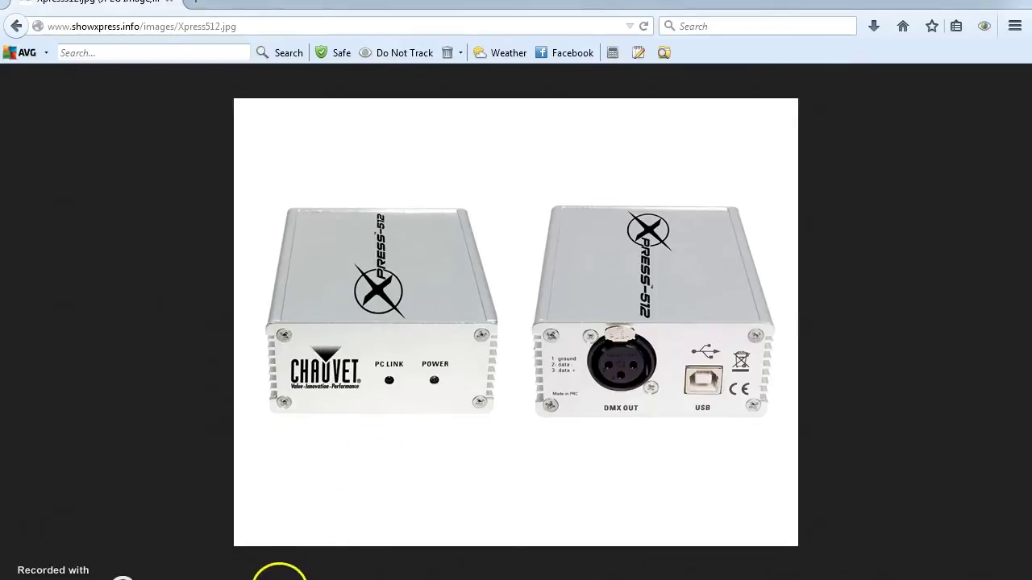
{"action": "mouse_move", "coordinate": [277, 574]}
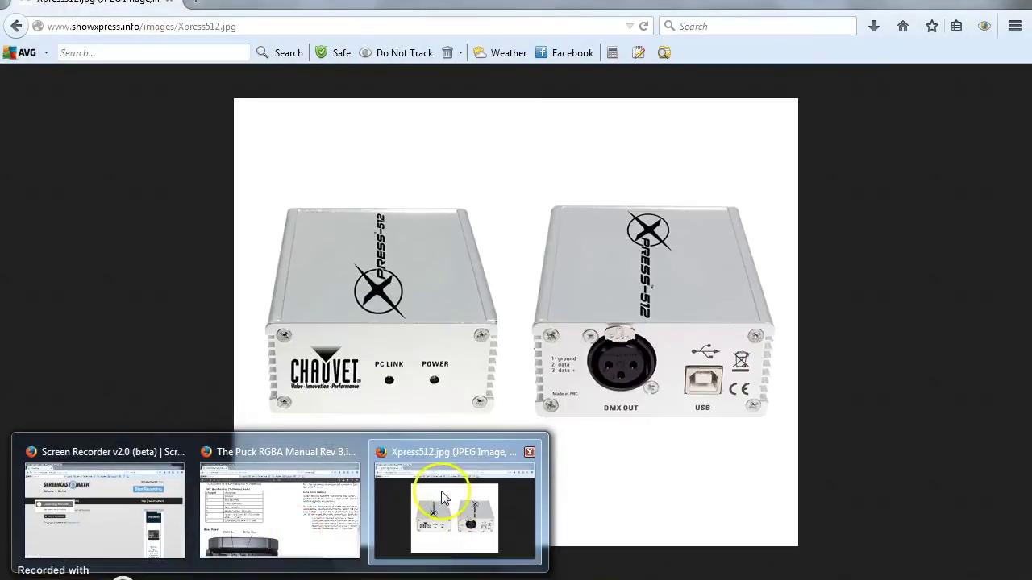
{"action": "mouse_move", "coordinate": [125, 524]}
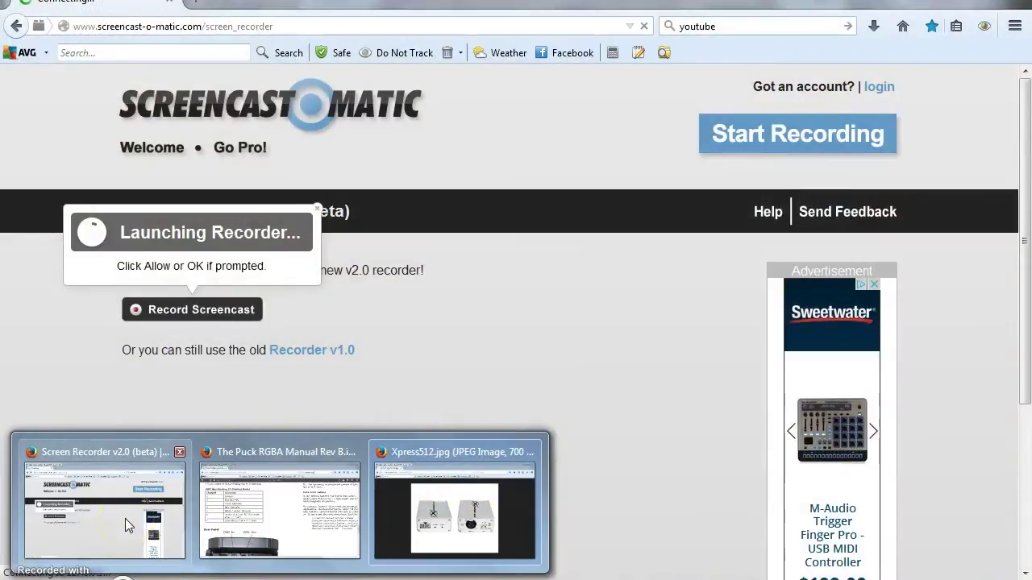
{"action": "left_click", "coordinate": [456, 511]}
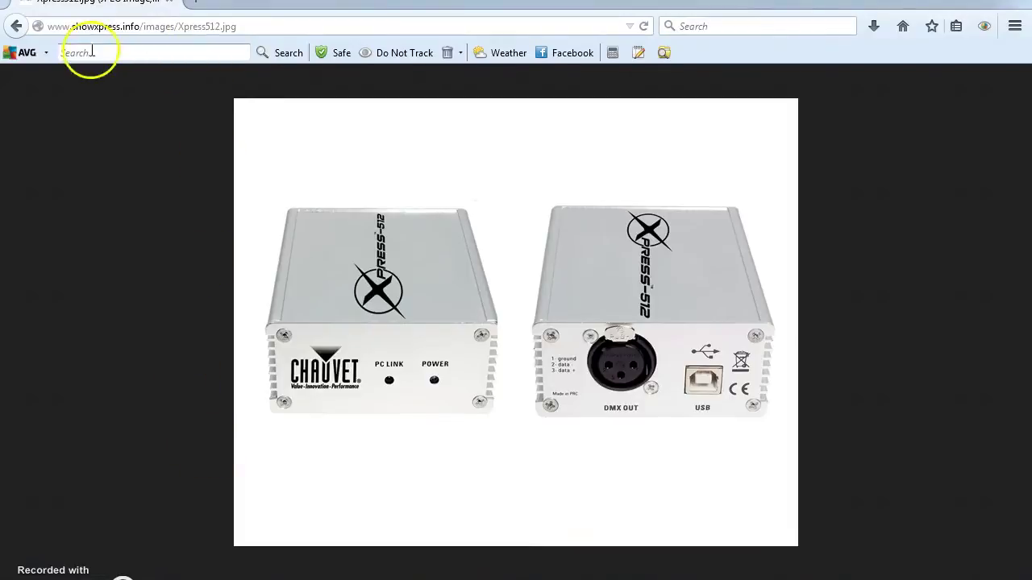
Search the web for "show xpress dongle" and rerun the search with the suggested spelling "showxpress dongle"
{"action": "left_click", "coordinate": [772, 28]}
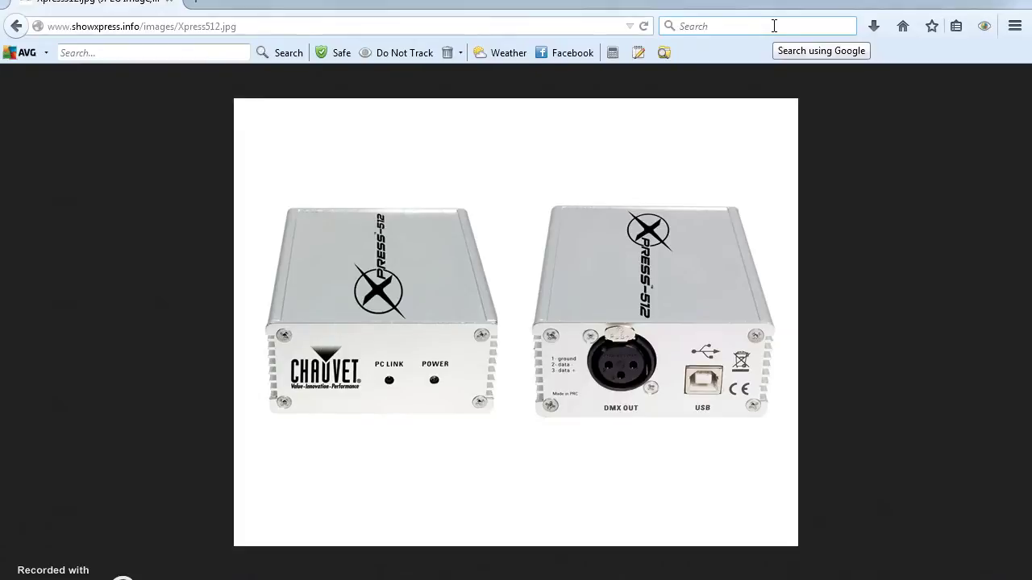
{"action": "type", "text": "show "}
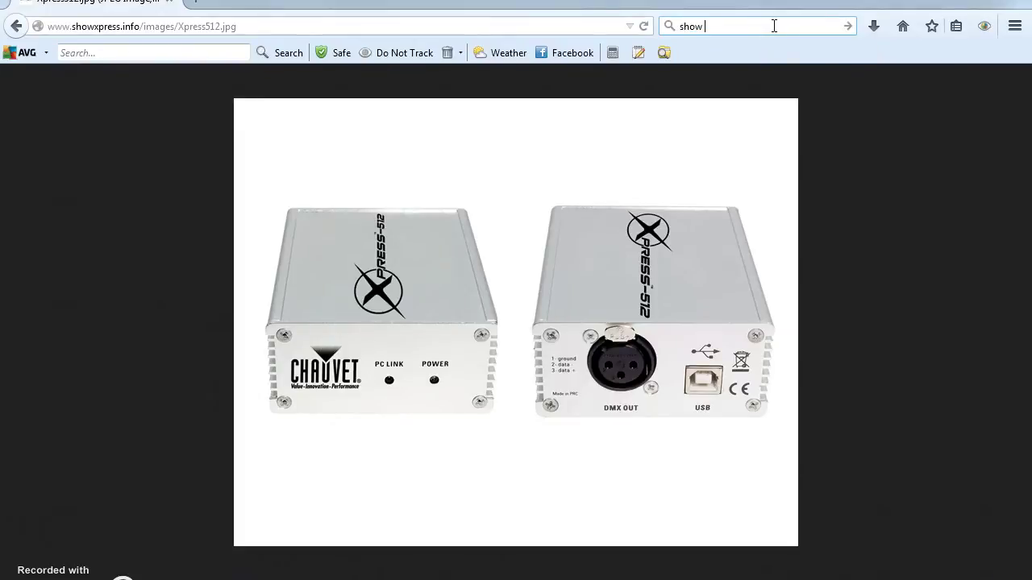
{"action": "type", "text": "xpress dongle"}
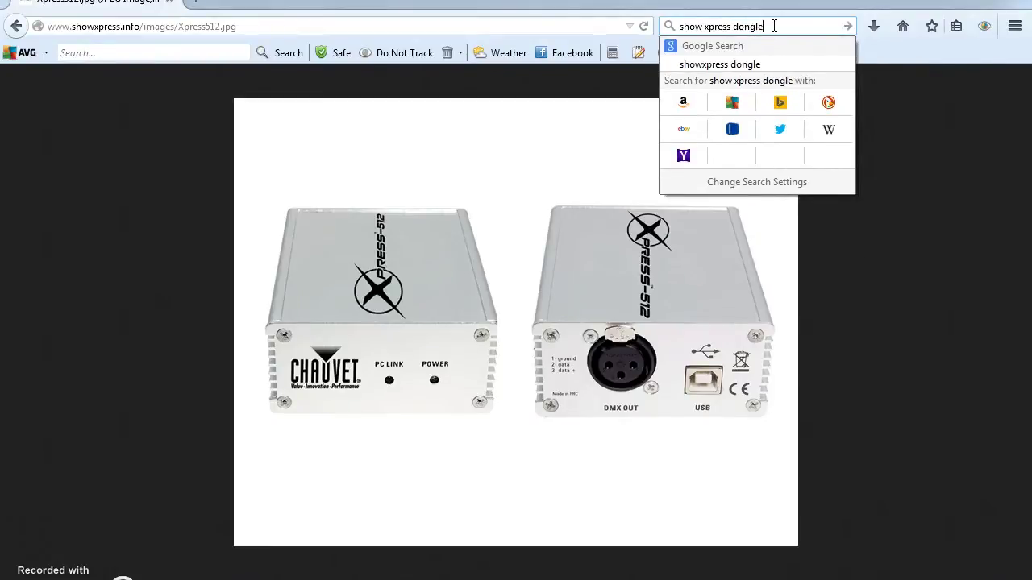
{"action": "key", "text": "Return"}
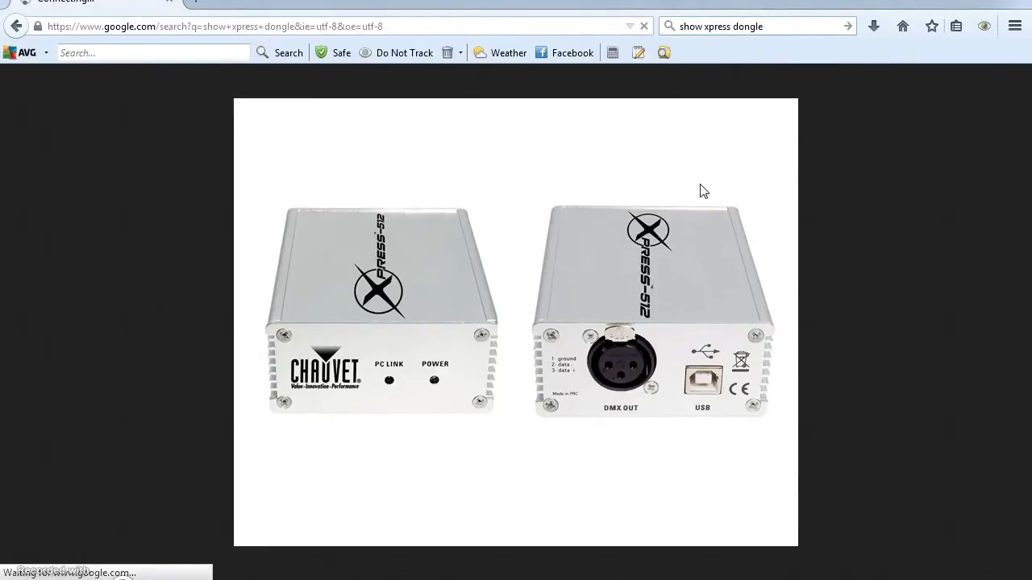
{"action": "left_click", "coordinate": [26, 119]}
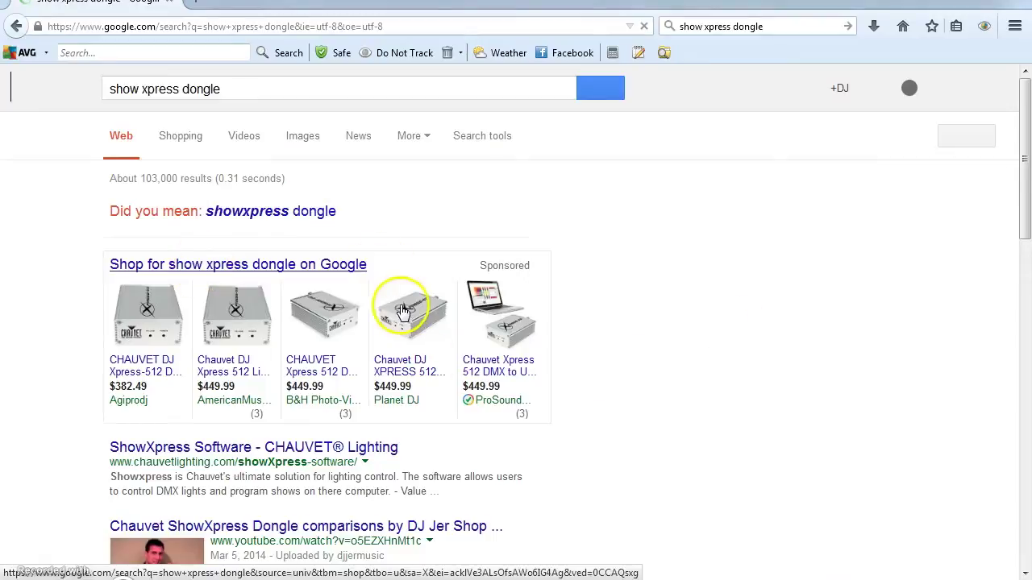
{"action": "left_click", "coordinate": [258, 271]}
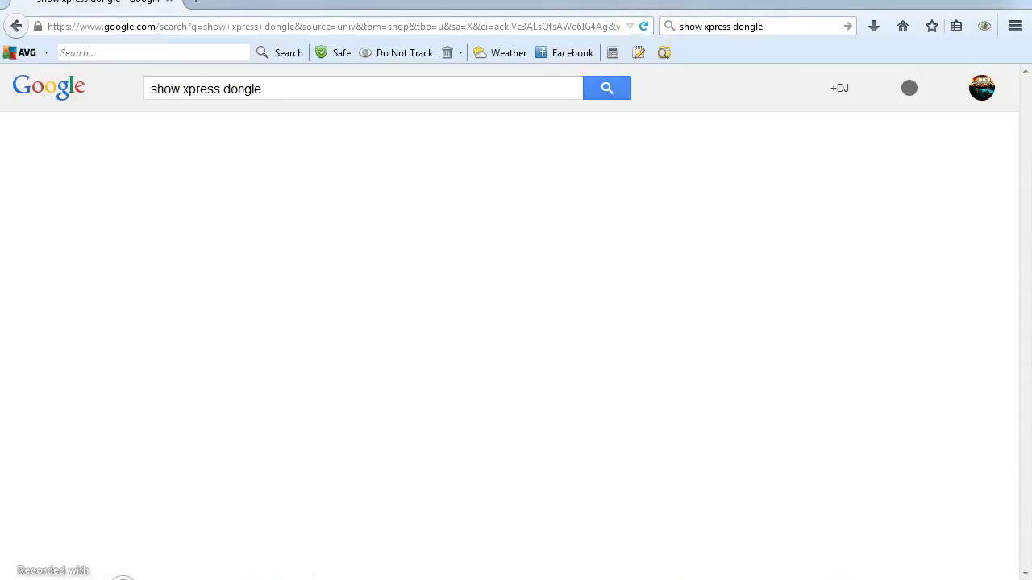
{"action": "left_click", "coordinate": [18, 26]}
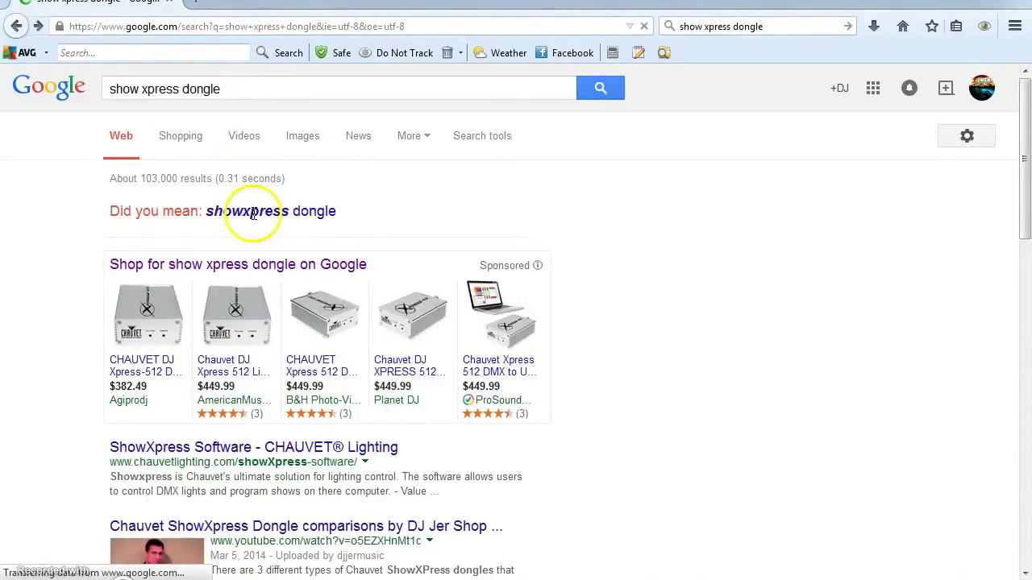
{"action": "left_click", "coordinate": [255, 216]}
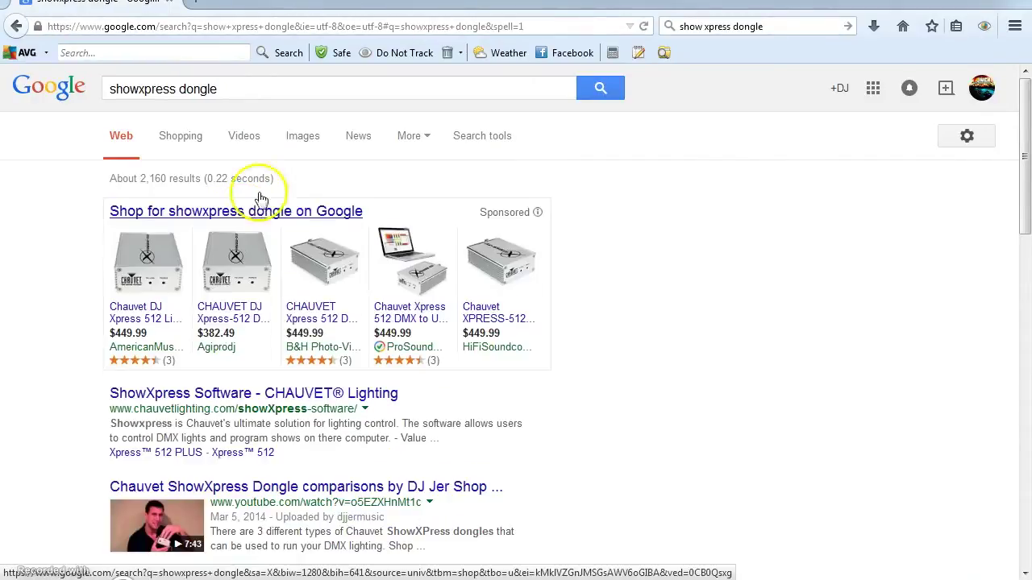
Show the image results for the dongle search and view the purple Xpress 100 cable picture from chauvetlighting.com
{"action": "left_click", "coordinate": [307, 139]}
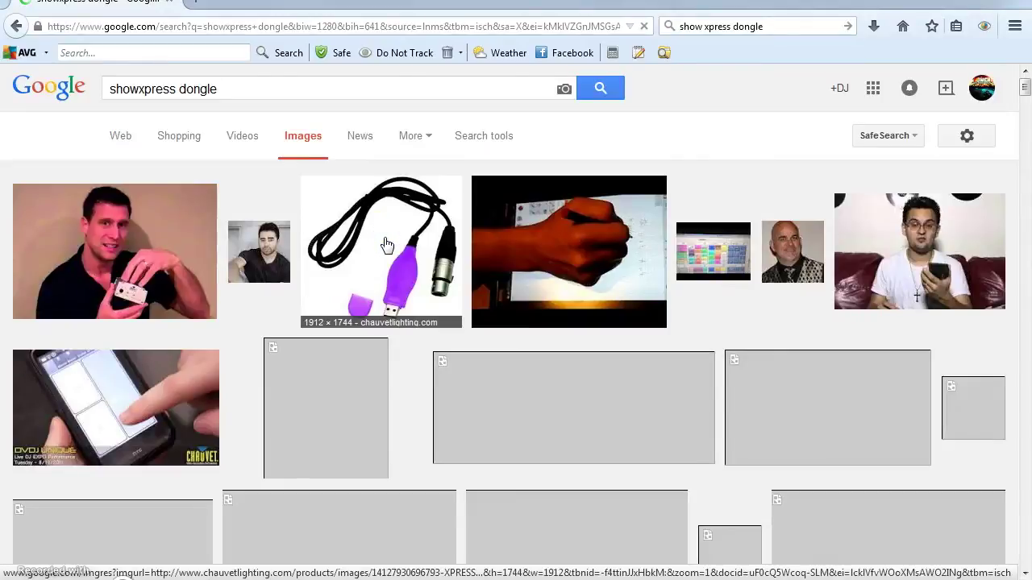
{"action": "left_click", "coordinate": [387, 244]}
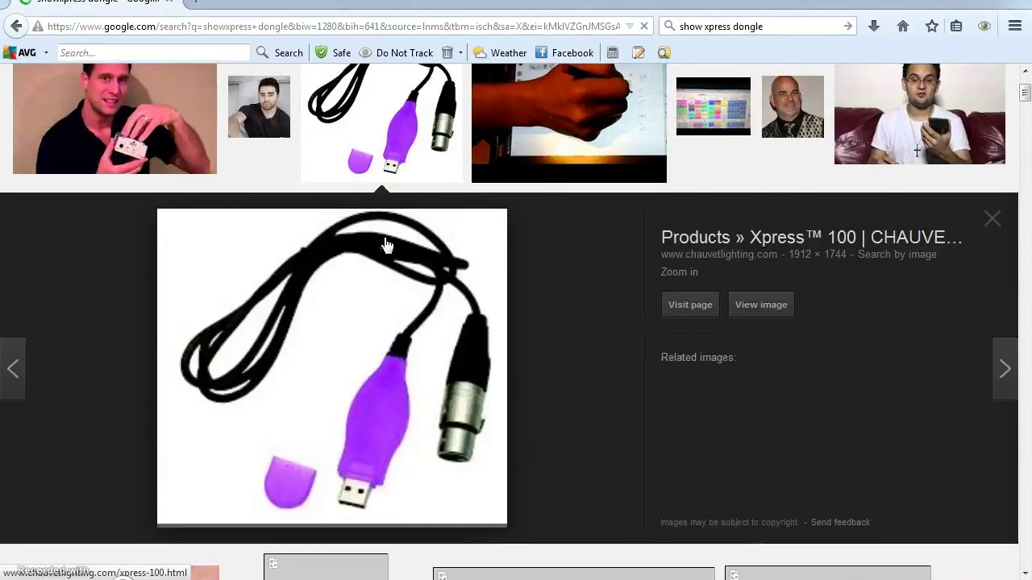
{"action": "left_click", "coordinate": [367, 276]}
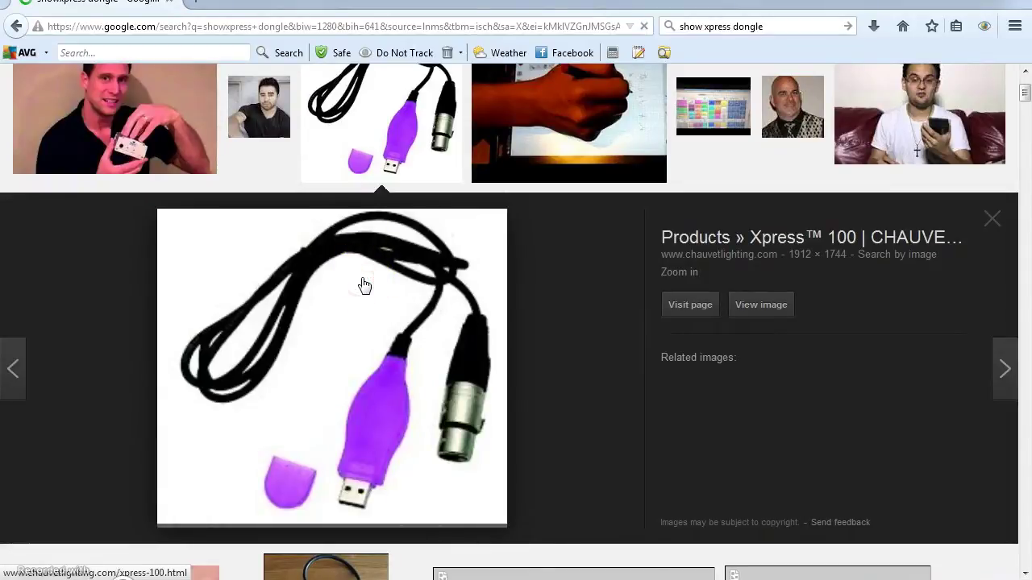
{"action": "right_click", "coordinate": [361, 282]}
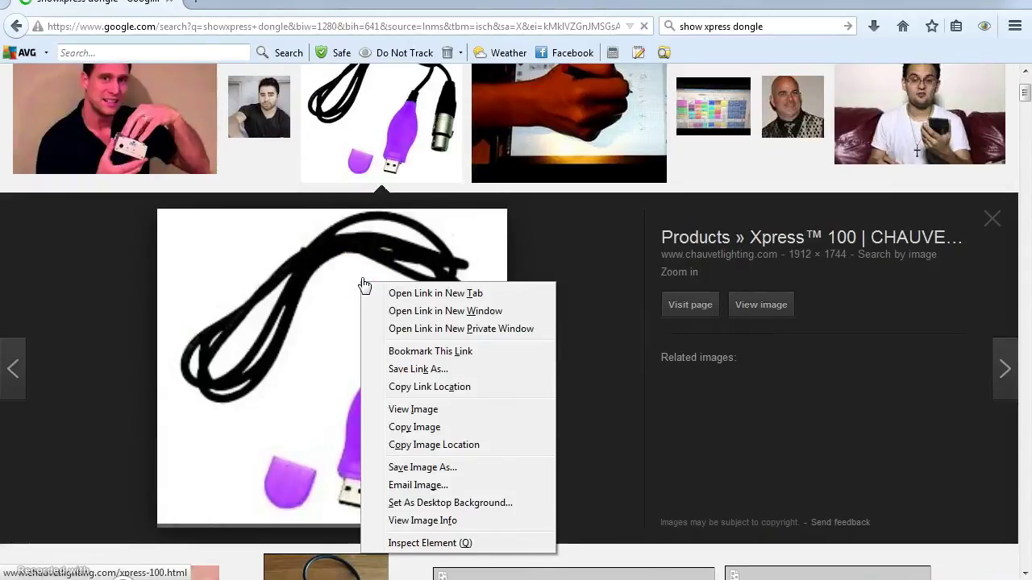
{"action": "left_click", "coordinate": [414, 409]}
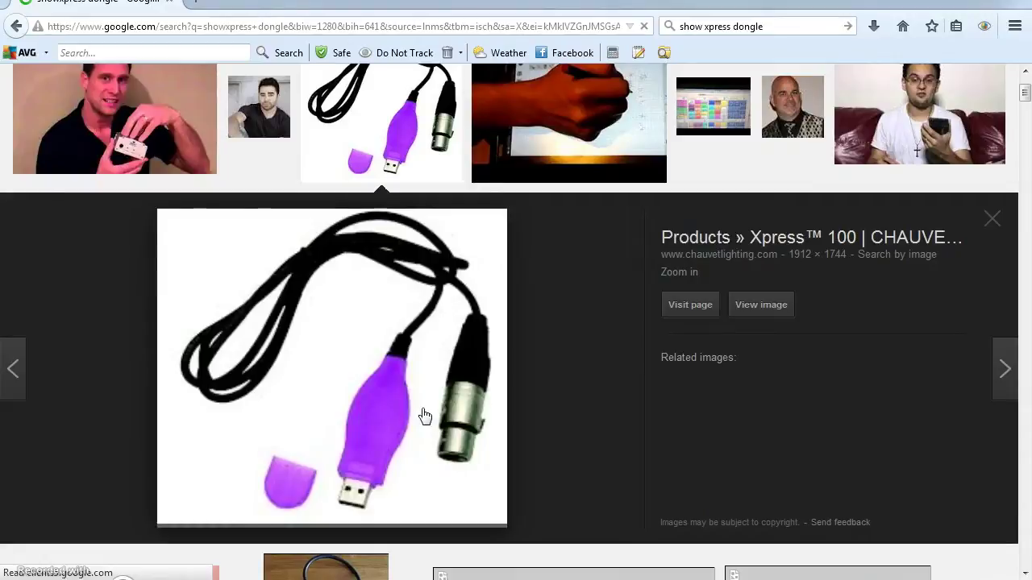
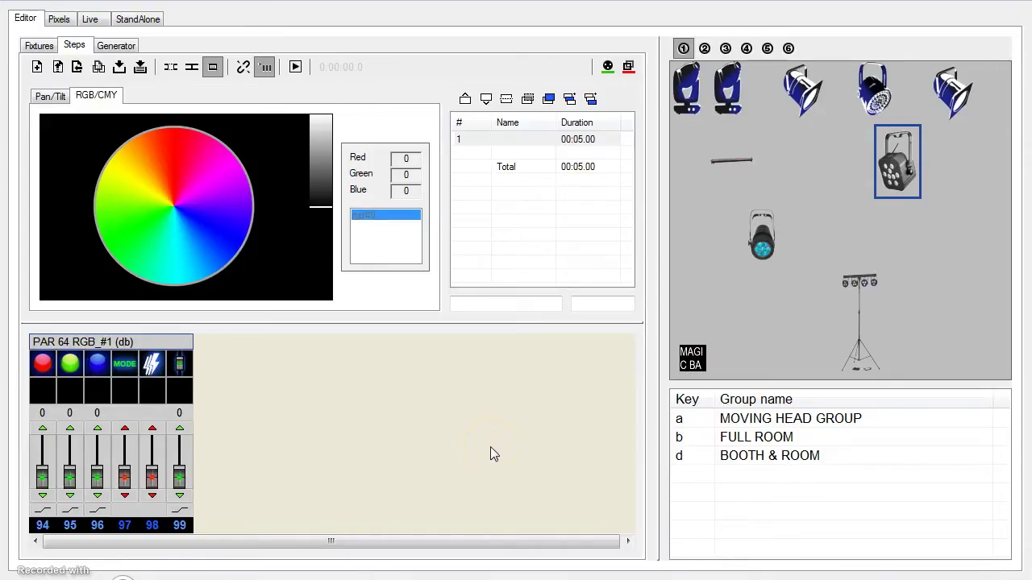
Select the ADJ MEGATRI38 SYS fixture in the 2D view and open its patched entry in the fixture editor
{"action": "left_click", "coordinate": [857, 285]}
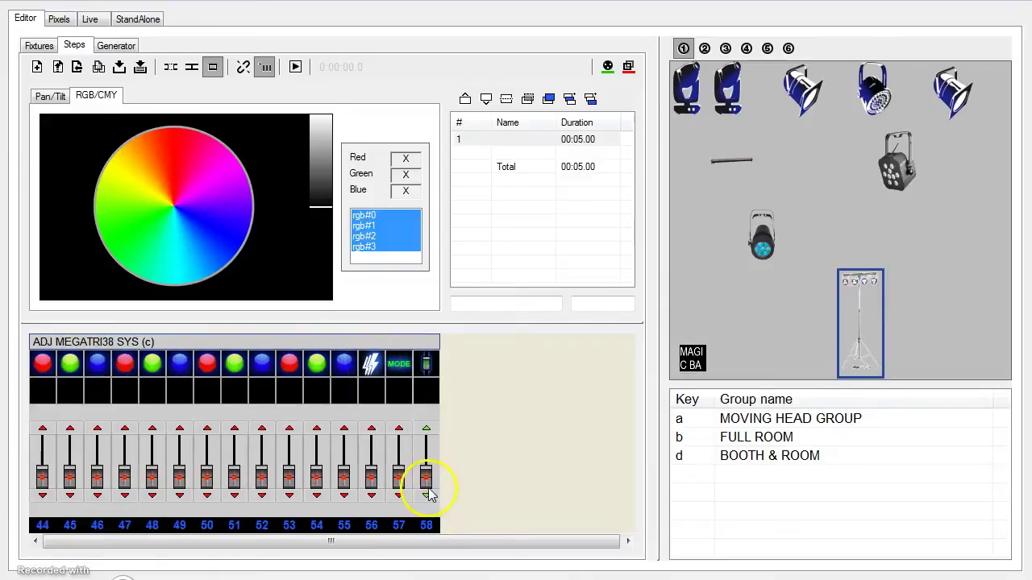
{"action": "left_click", "coordinate": [47, 45]}
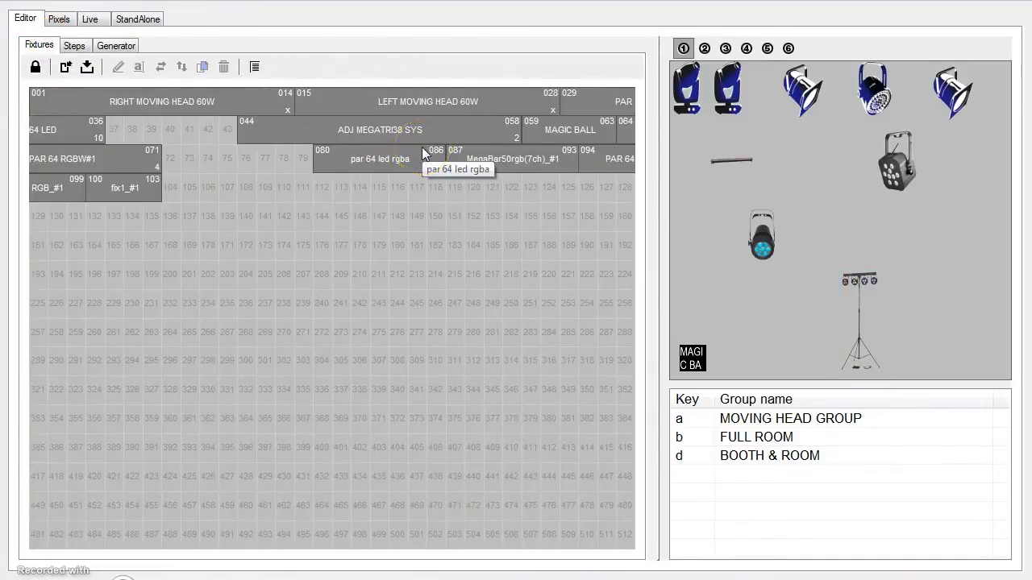
{"action": "left_click", "coordinate": [402, 130]}
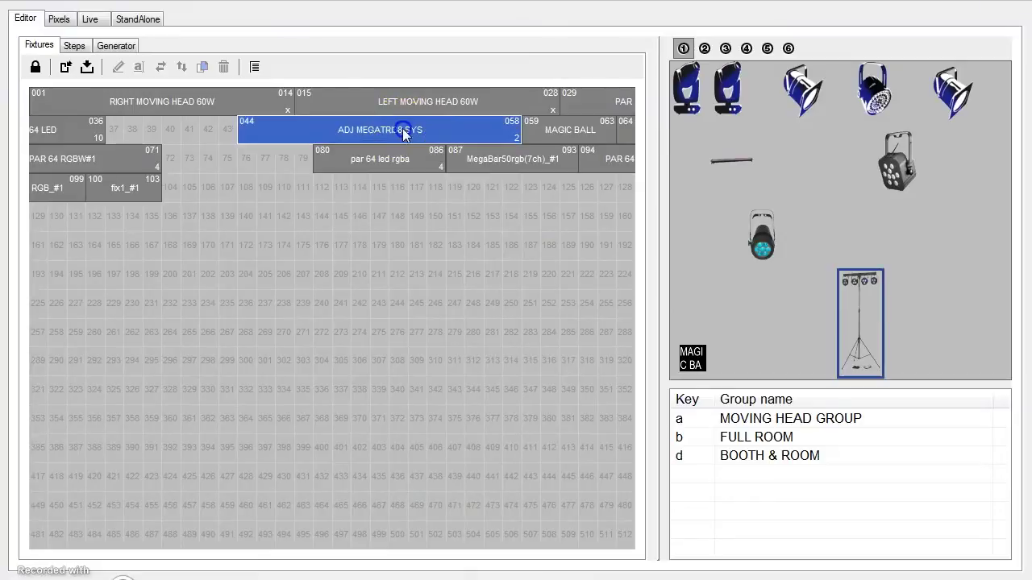
{"action": "right_click", "coordinate": [403, 131]}
{"action": "left_click", "coordinate": [415, 139]}
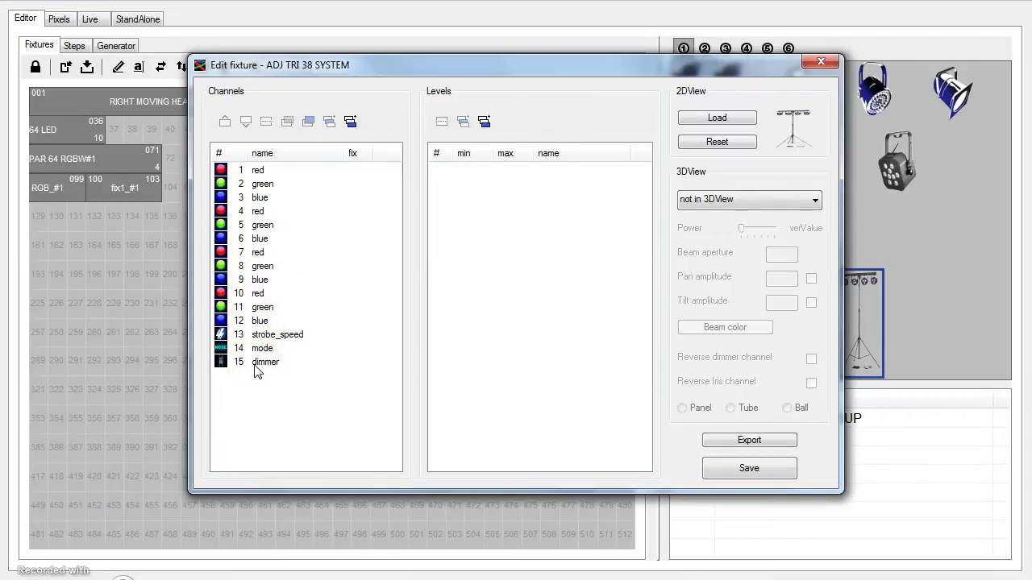
Review the level ranges of the ADJ TRI 38 SYSTEM red, green, strobe_speed, mode and dimmer channels, and close its editor
{"action": "left_click", "coordinate": [255, 174]}
{"action": "left_click", "coordinate": [259, 184]}
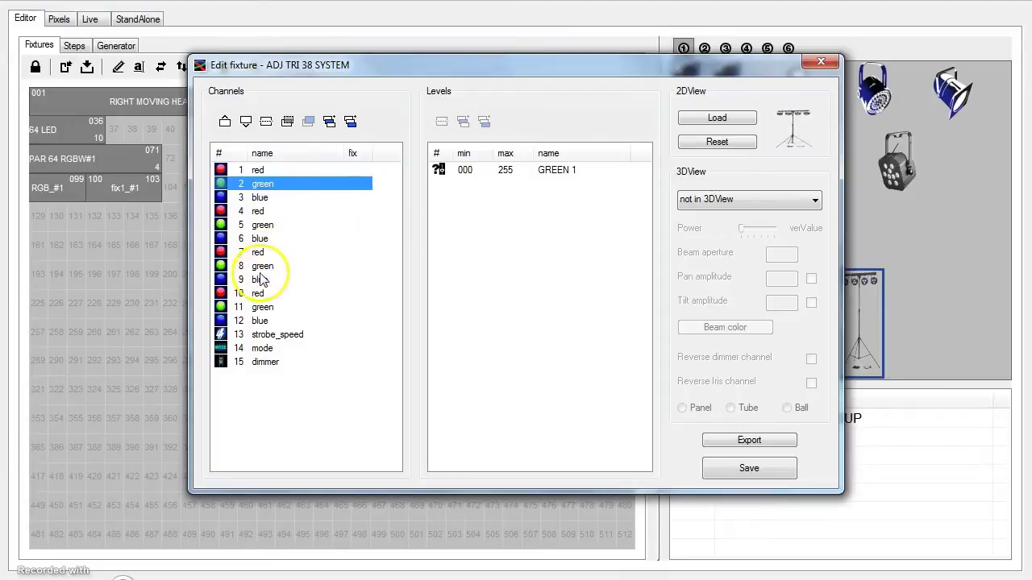
{"action": "left_click", "coordinate": [246, 335]}
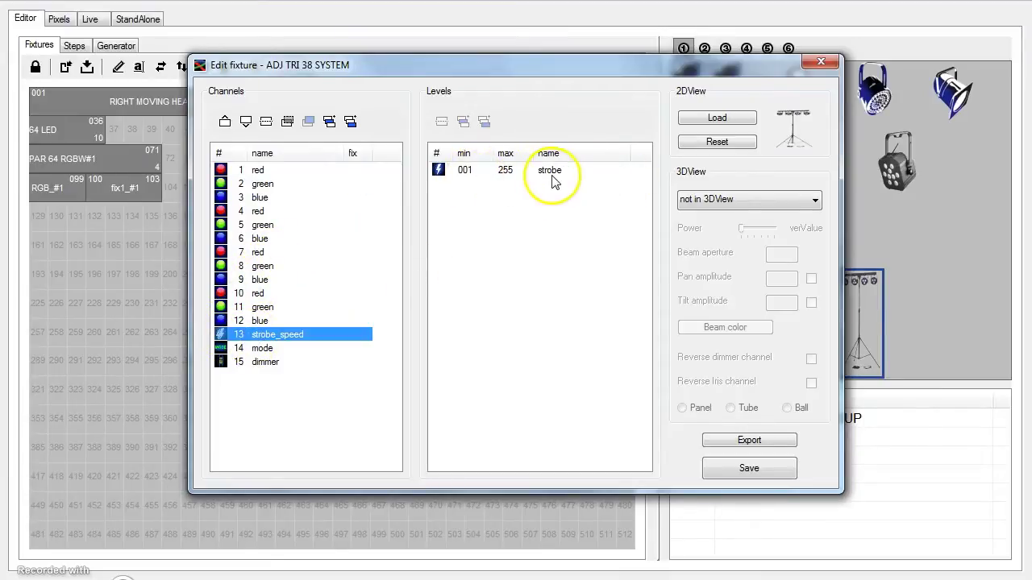
{"action": "left_click", "coordinate": [465, 178]}
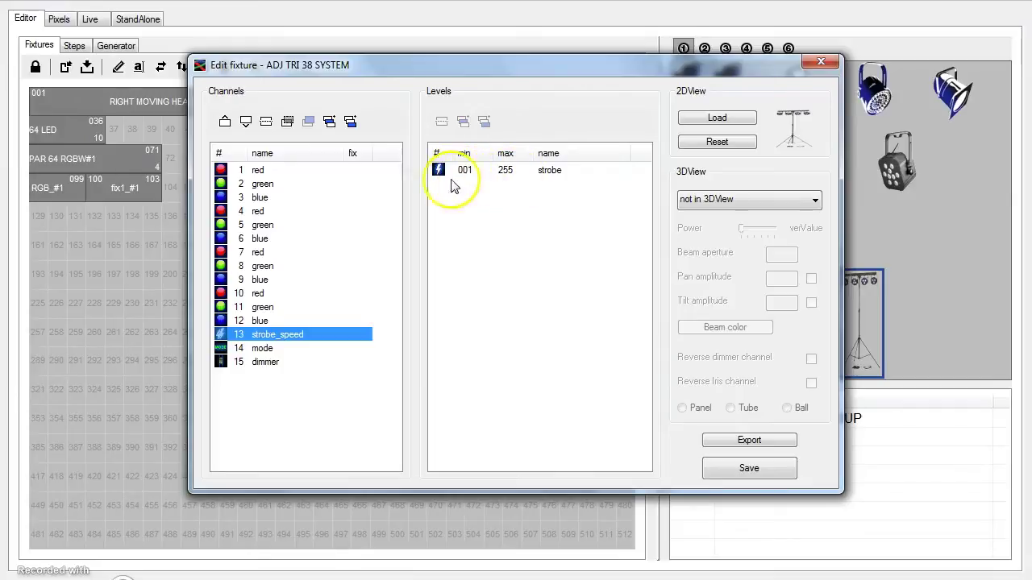
{"action": "left_click", "coordinate": [271, 350]}
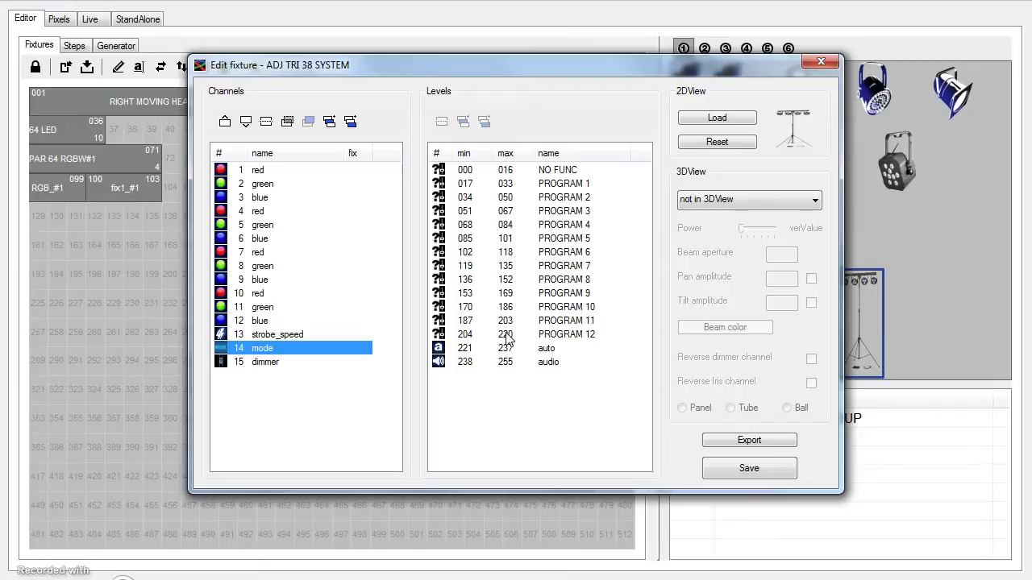
{"action": "left_click", "coordinate": [257, 362]}
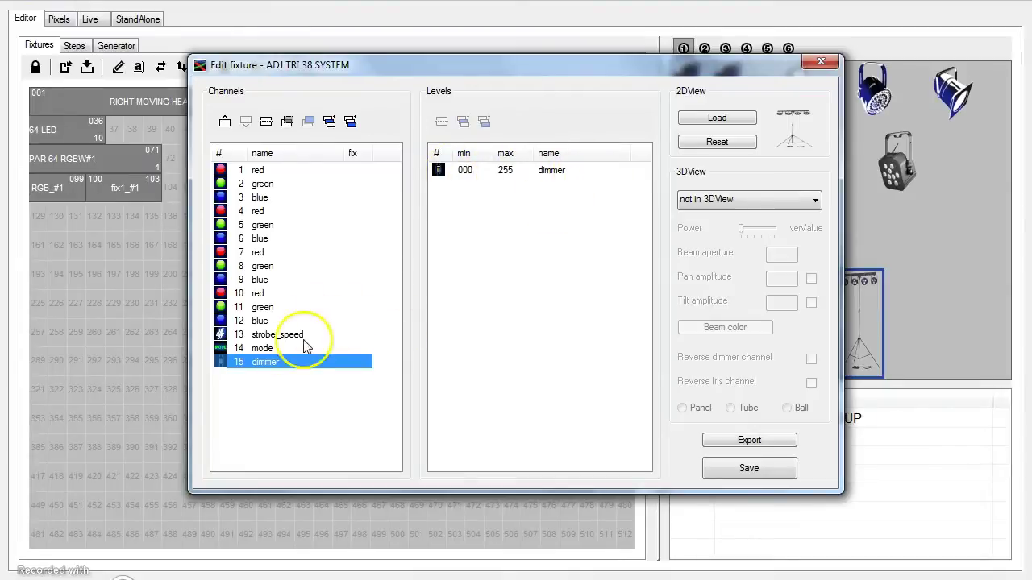
{"action": "left_click", "coordinate": [277, 349]}
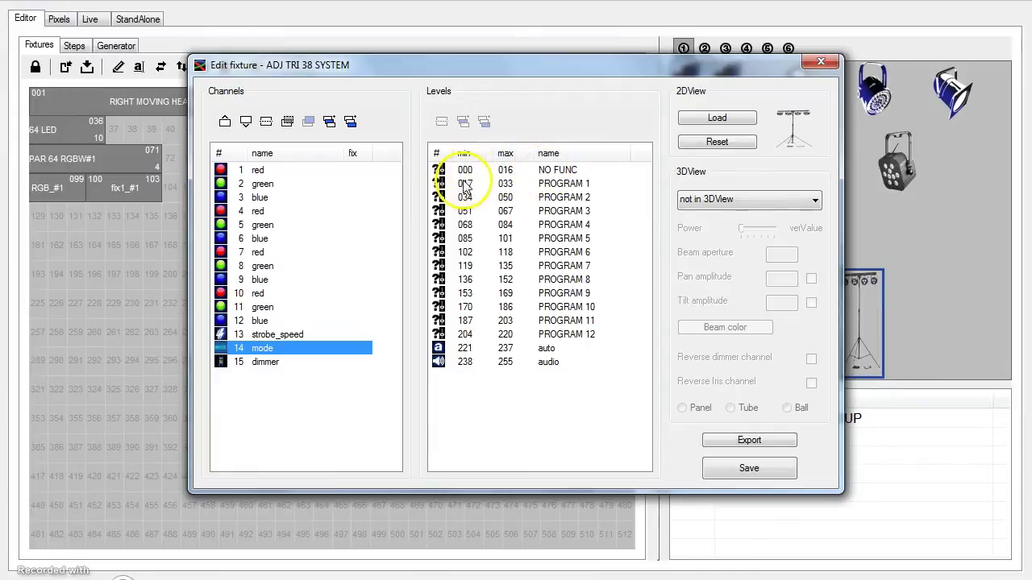
{"action": "left_click", "coordinate": [563, 197]}
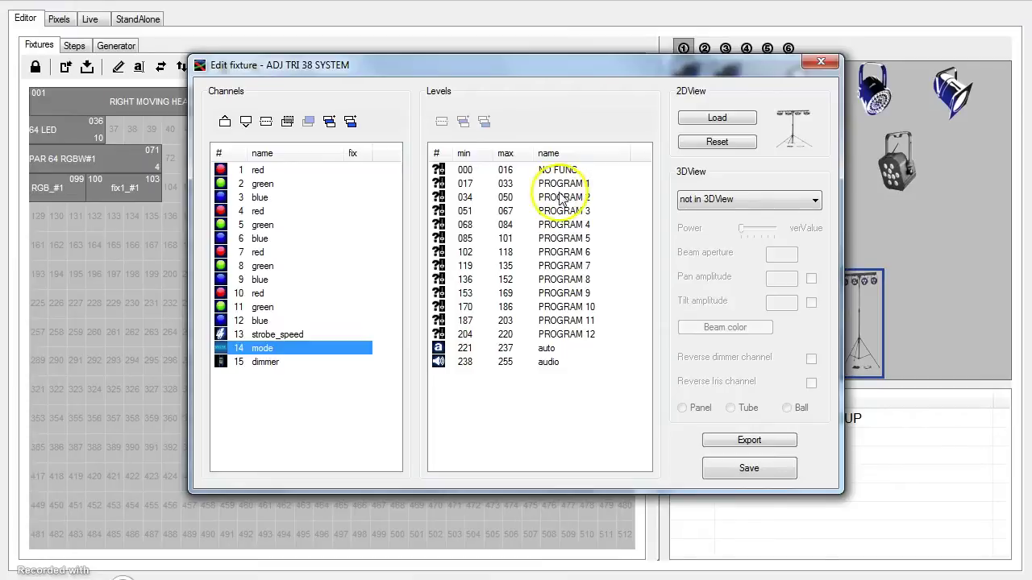
{"action": "left_click", "coordinate": [569, 229]}
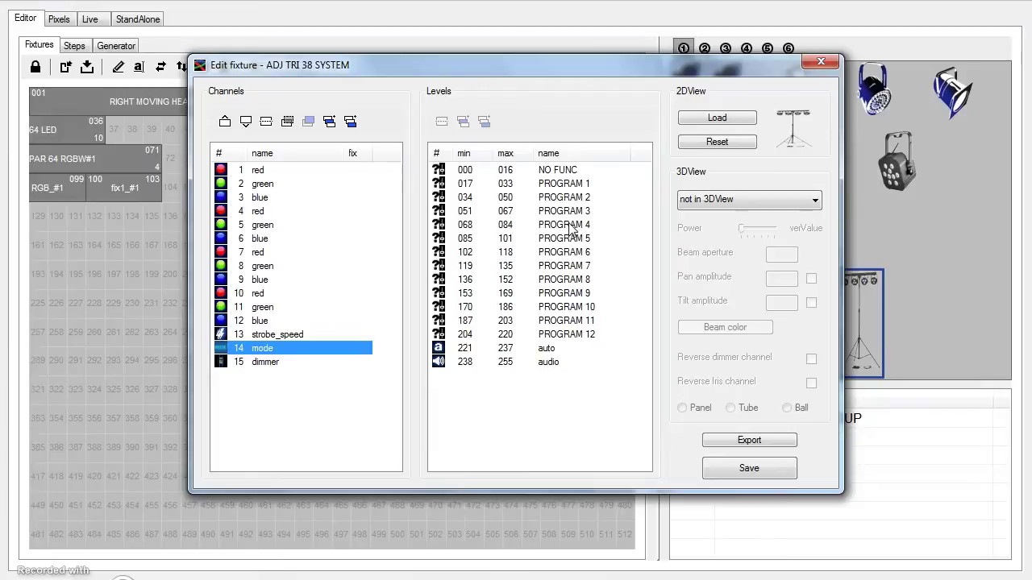
{"action": "left_click", "coordinate": [820, 62]}
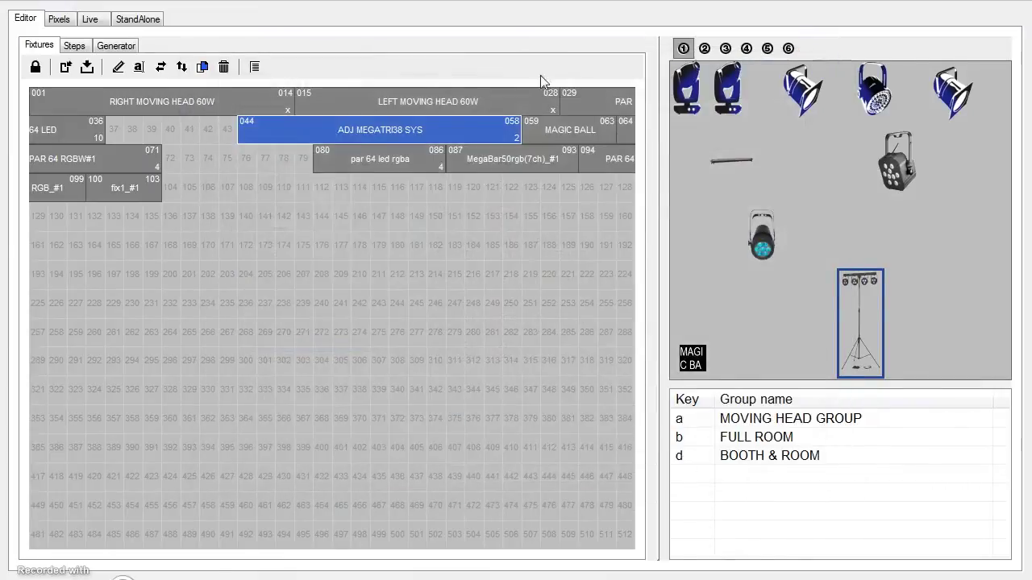
Open the patched LEFT MOVING HEAD 60W in the fixture editor and inspect the levels of channels 1 to 7, pan through strobe_effect
{"action": "left_click", "coordinate": [400, 104]}
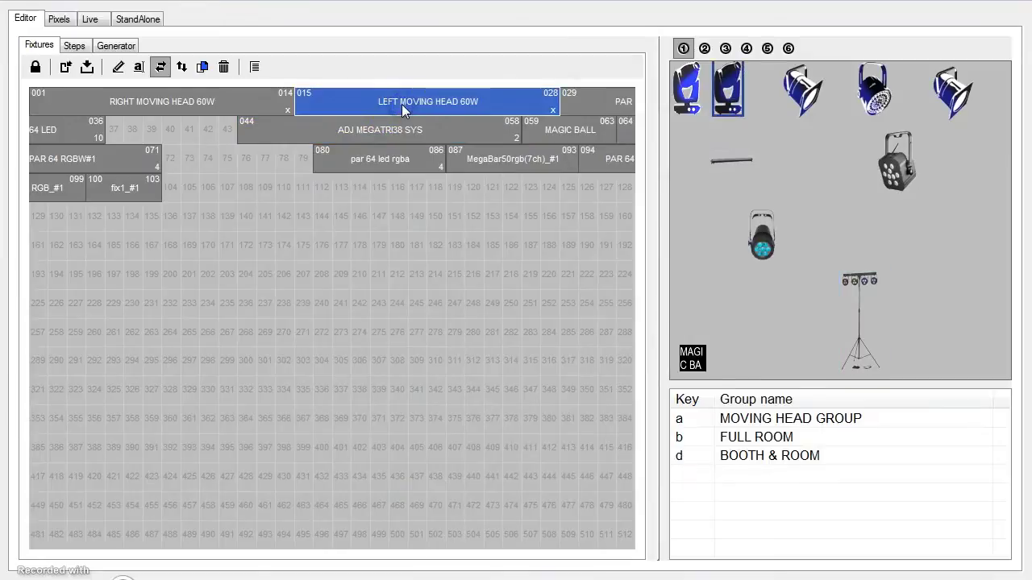
{"action": "right_click", "coordinate": [401, 104]}
{"action": "left_click", "coordinate": [420, 115]}
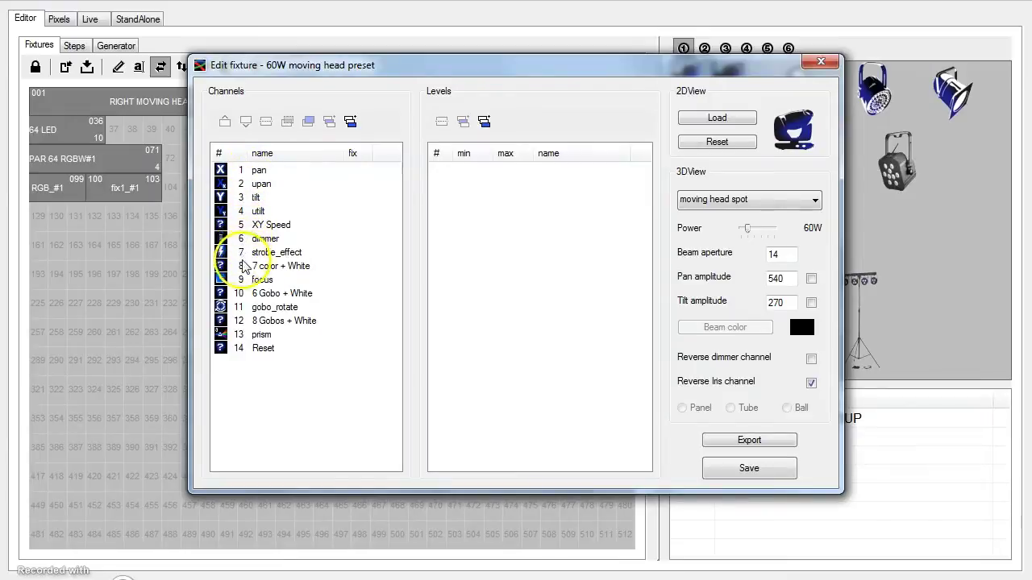
{"action": "left_click", "coordinate": [259, 170]}
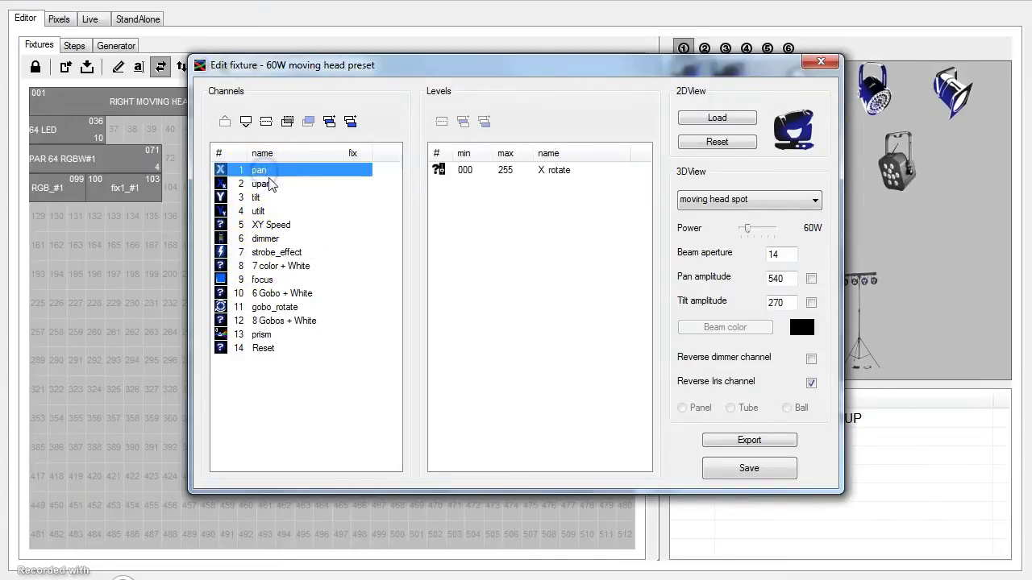
{"action": "left_click", "coordinate": [266, 184]}
{"action": "left_click", "coordinate": [262, 198]}
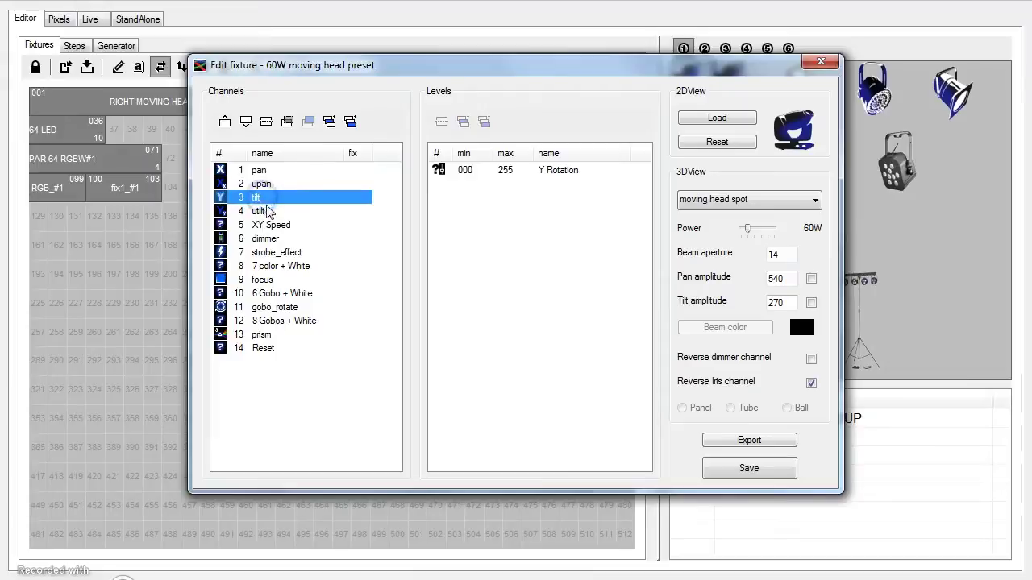
{"action": "left_click", "coordinate": [258, 211]}
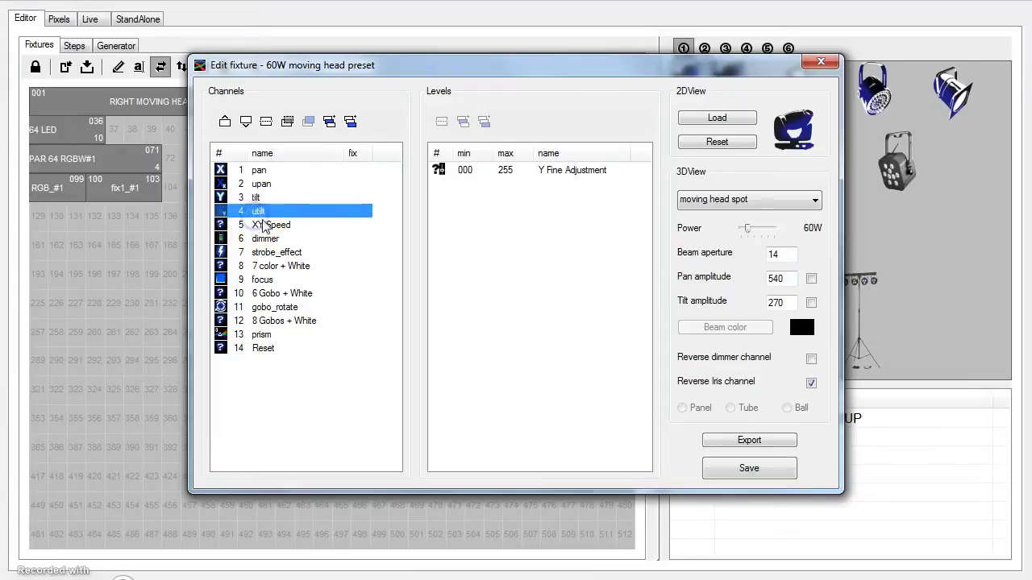
{"action": "left_click", "coordinate": [263, 226]}
{"action": "left_click", "coordinate": [264, 239]}
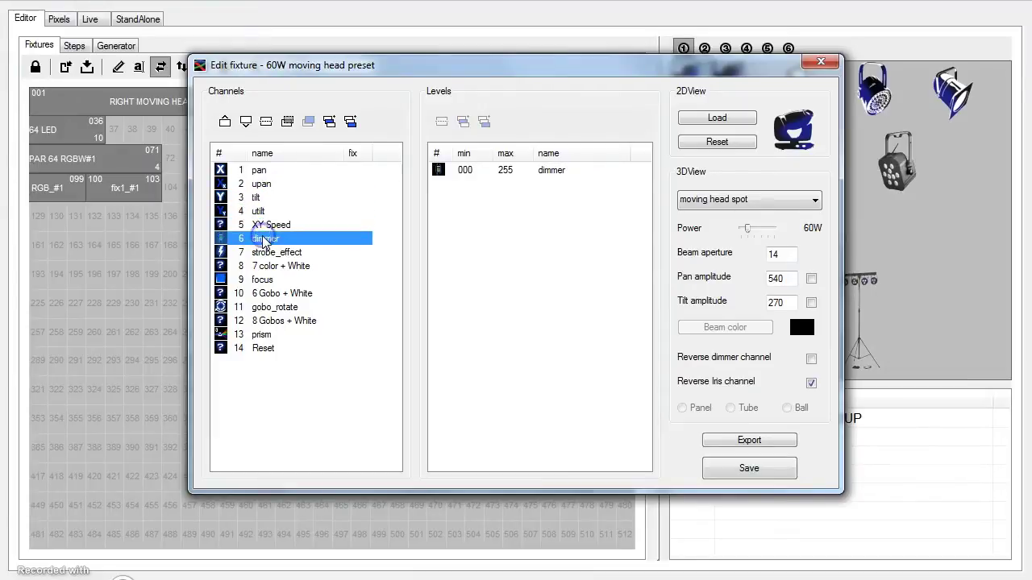
{"action": "left_click", "coordinate": [266, 253]}
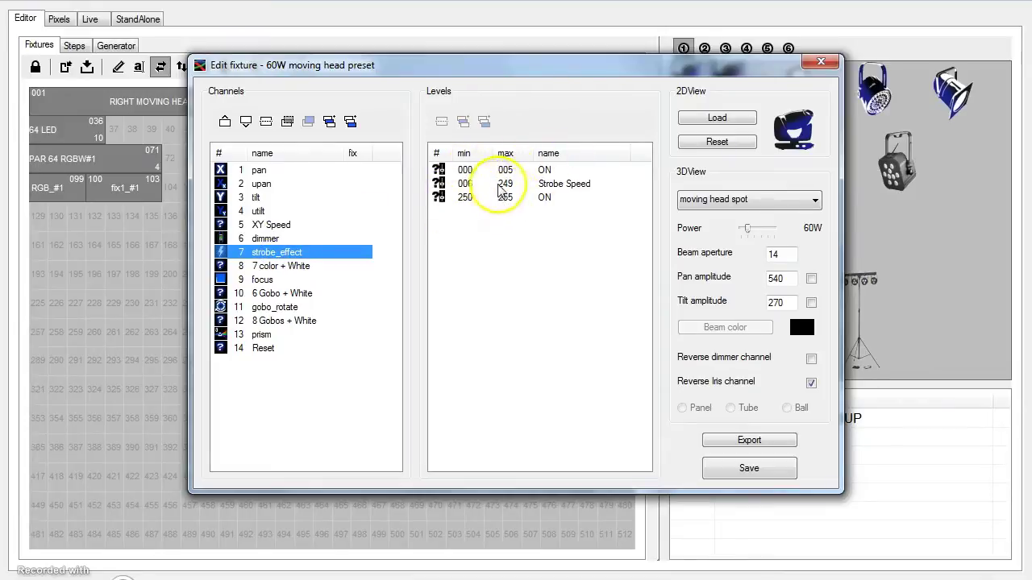
Inspect the moving head's colour, focus, gobo, prism and Reset channel levels, ending back on the pan channel
{"action": "left_click", "coordinate": [293, 268]}
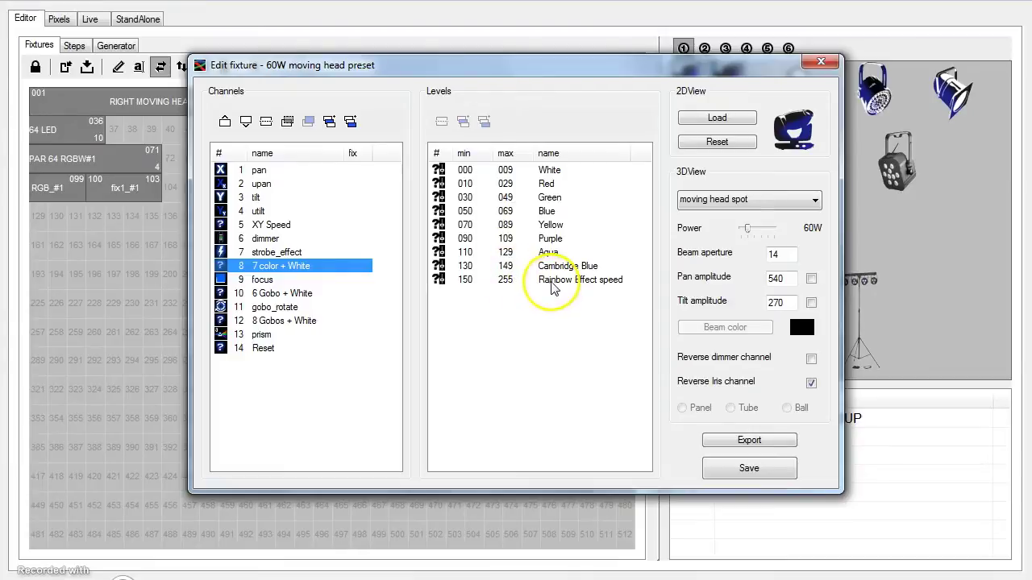
{"action": "left_click", "coordinate": [266, 282]}
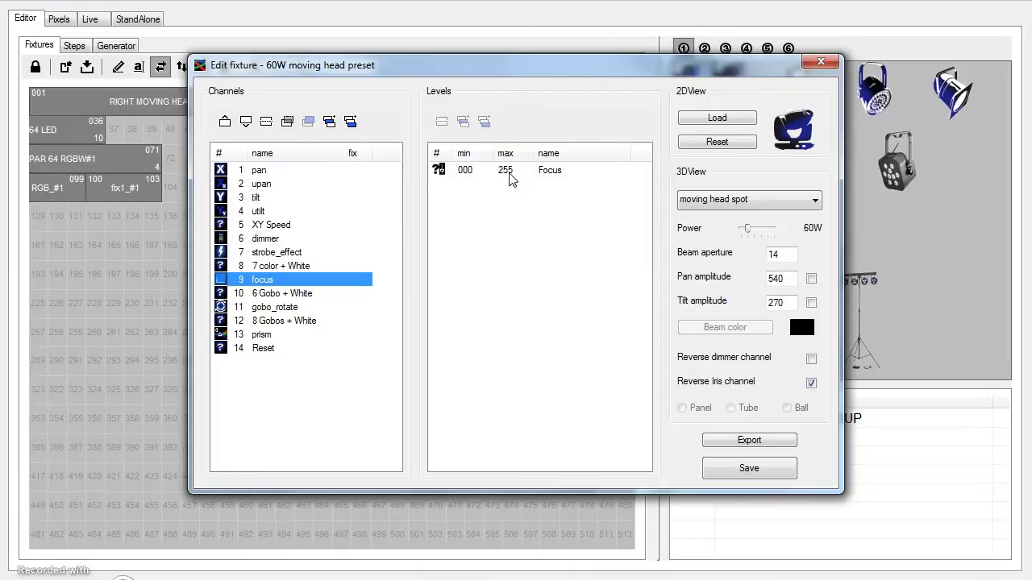
{"action": "left_click", "coordinate": [288, 295]}
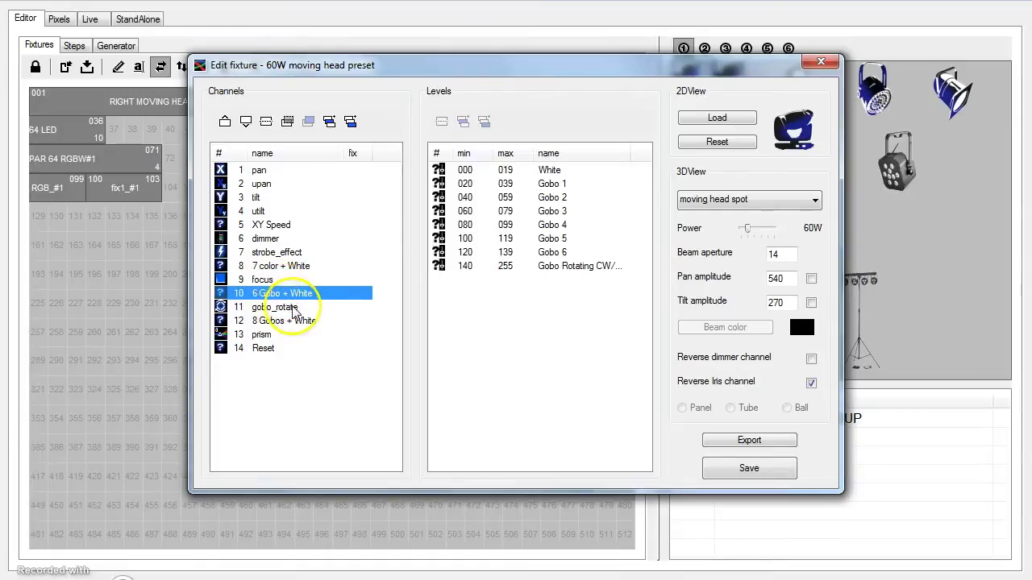
{"action": "left_click", "coordinate": [293, 308]}
{"action": "left_click", "coordinate": [297, 321]}
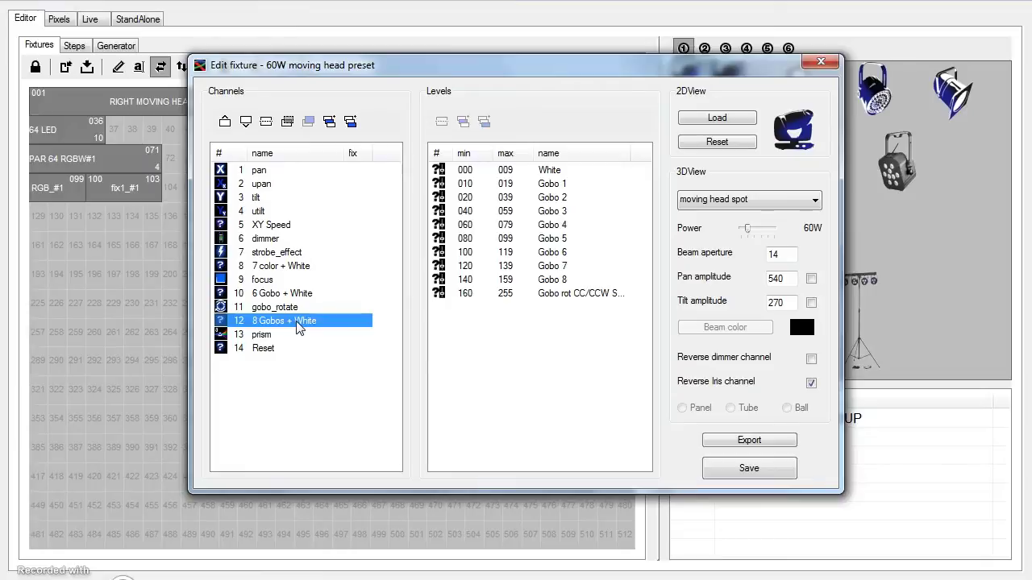
{"action": "left_click", "coordinate": [266, 337]}
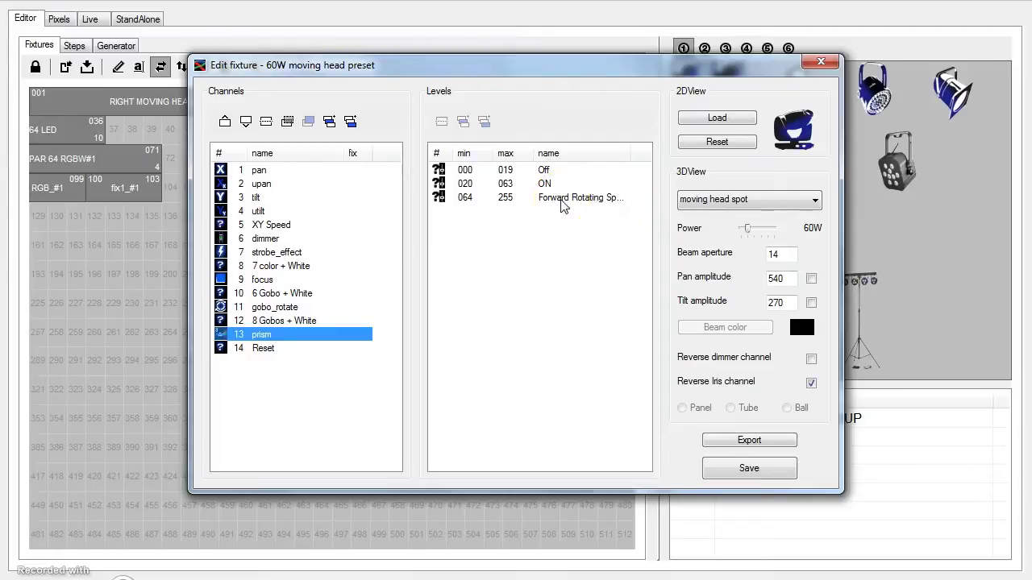
{"action": "left_click", "coordinate": [271, 350]}
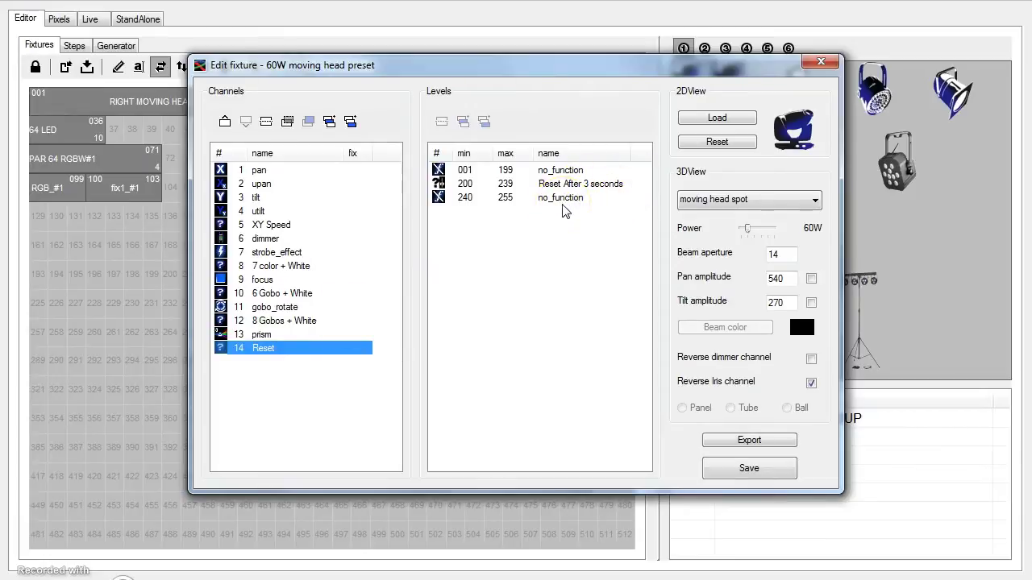
{"action": "left_click", "coordinate": [261, 170]}
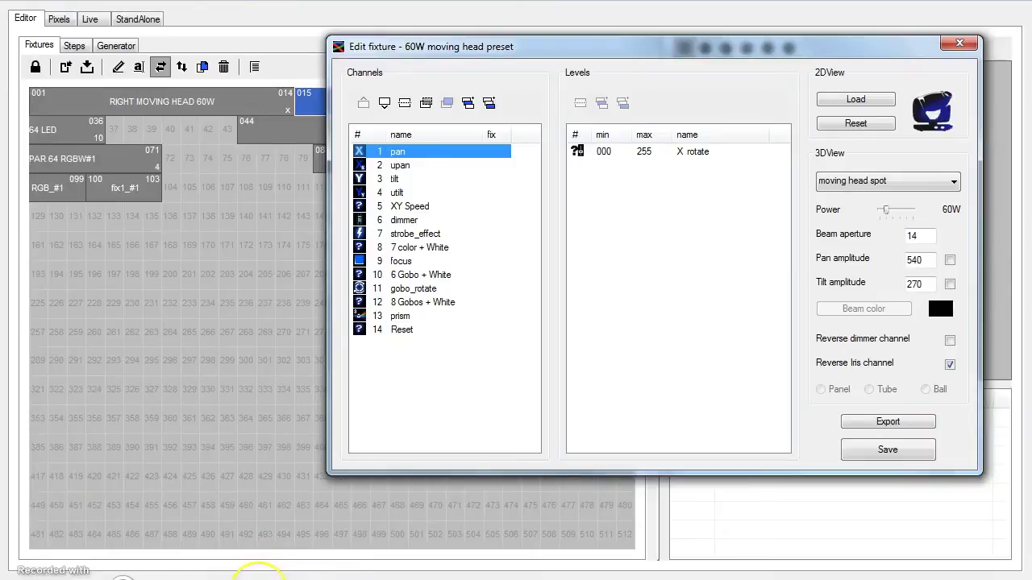
Switch to Firefox and examine the Jelly Par Profile manual's DMX value tables for the 1 to 7 channel modes
{"action": "mouse_move", "coordinate": [258, 575]}
{"action": "left_click", "coordinate": [297, 542]}
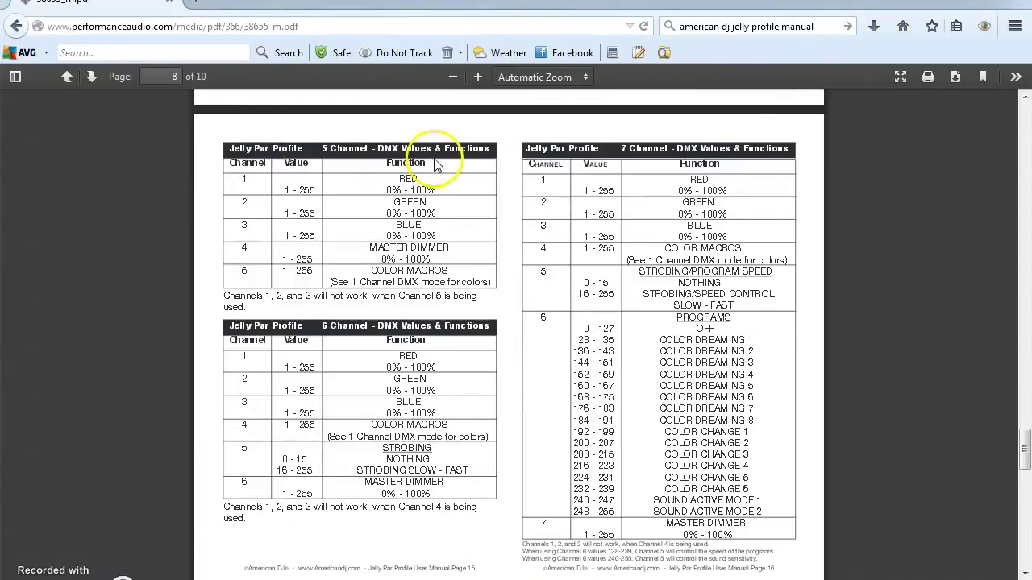
{"action": "scroll", "coordinate": [440, 160], "scroll_direction": "up", "scroll_amount": 3}
{"action": "scroll", "coordinate": [440, 164], "scroll_direction": "up", "scroll_amount": 5}
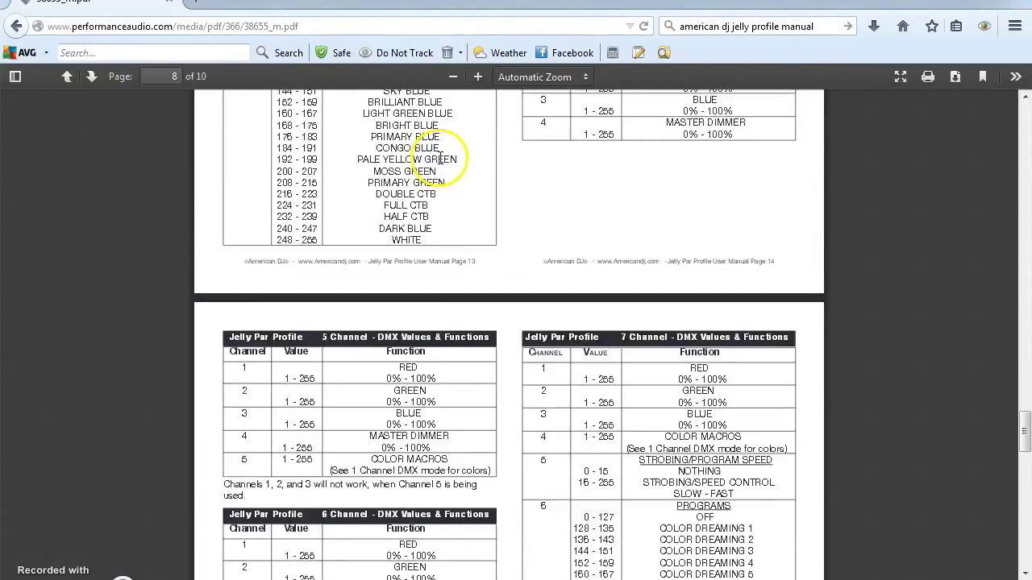
{"action": "scroll", "coordinate": [441, 164], "scroll_direction": "up", "scroll_amount": 2}
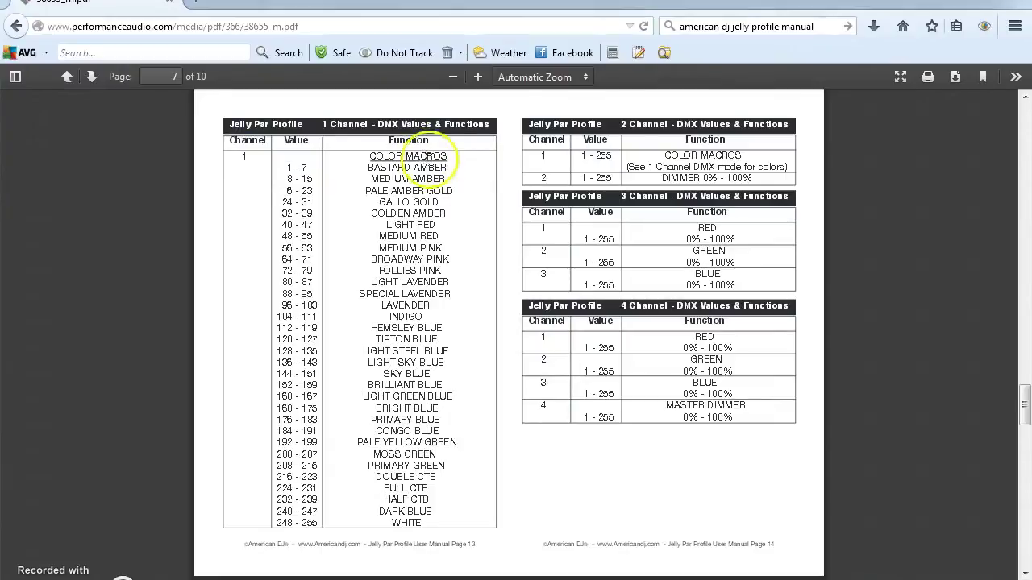
{"action": "scroll", "coordinate": [451, 286], "scroll_direction": "down", "scroll_amount": 3}
{"action": "scroll", "coordinate": [468, 298], "scroll_direction": "down", "scroll_amount": 12}
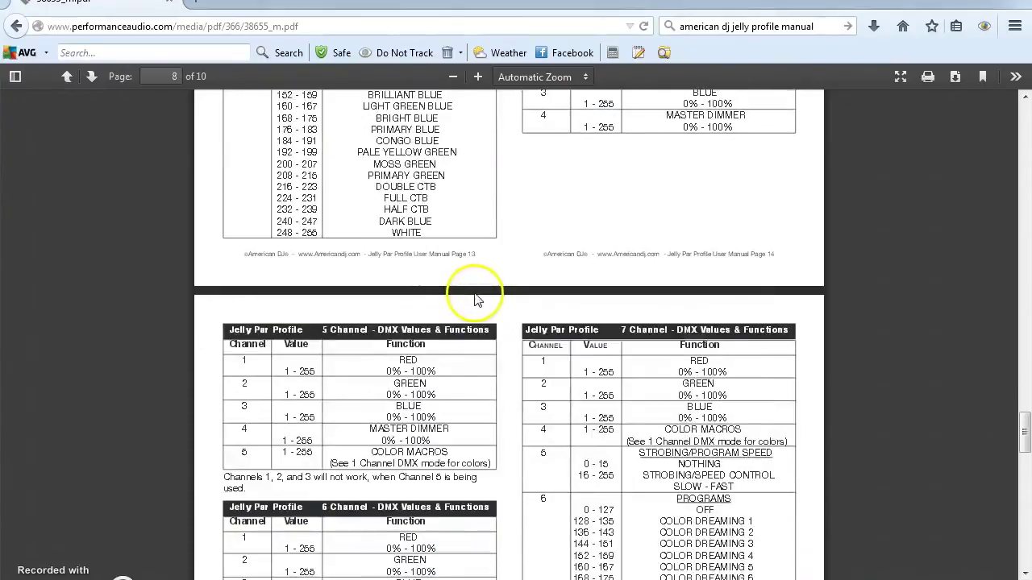
{"action": "scroll", "coordinate": [478, 310], "scroll_direction": "down", "scroll_amount": 4}
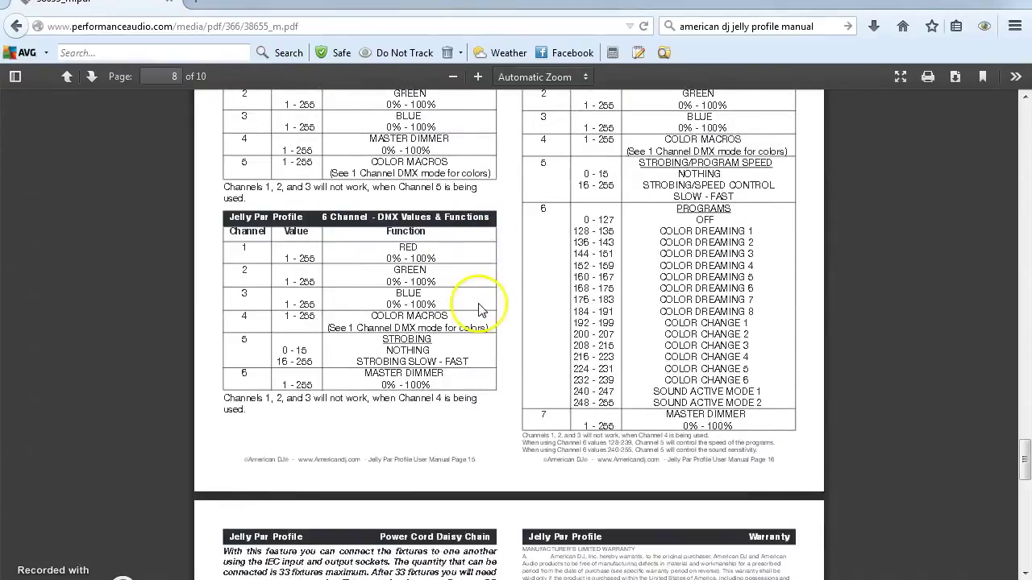
{"action": "scroll", "coordinate": [476, 313], "scroll_direction": "up", "scroll_amount": 6}
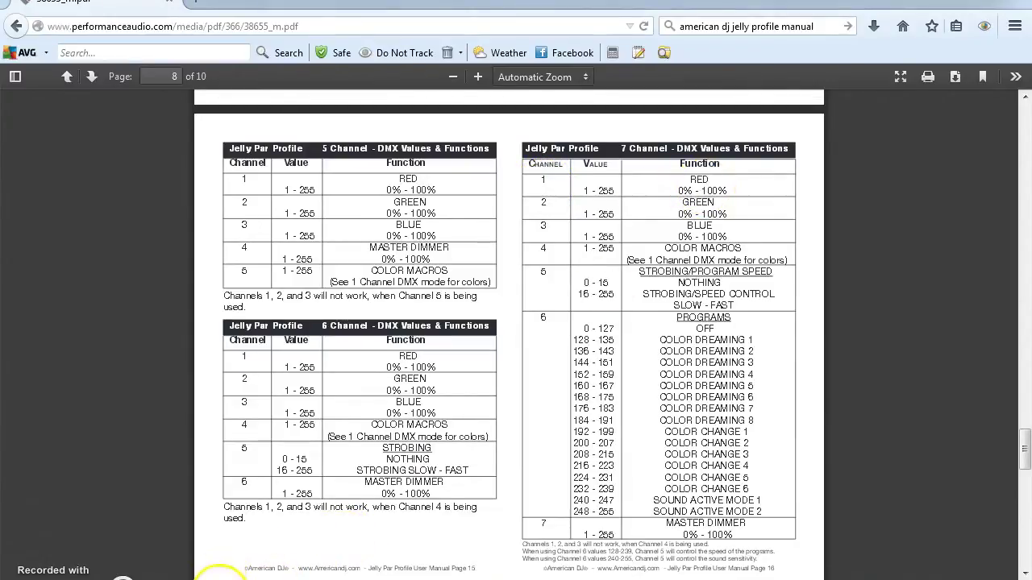
Switch back to ShowXpress and close the 60W moving head preset editor without saving
{"action": "left_click", "coordinate": [218, 575]}
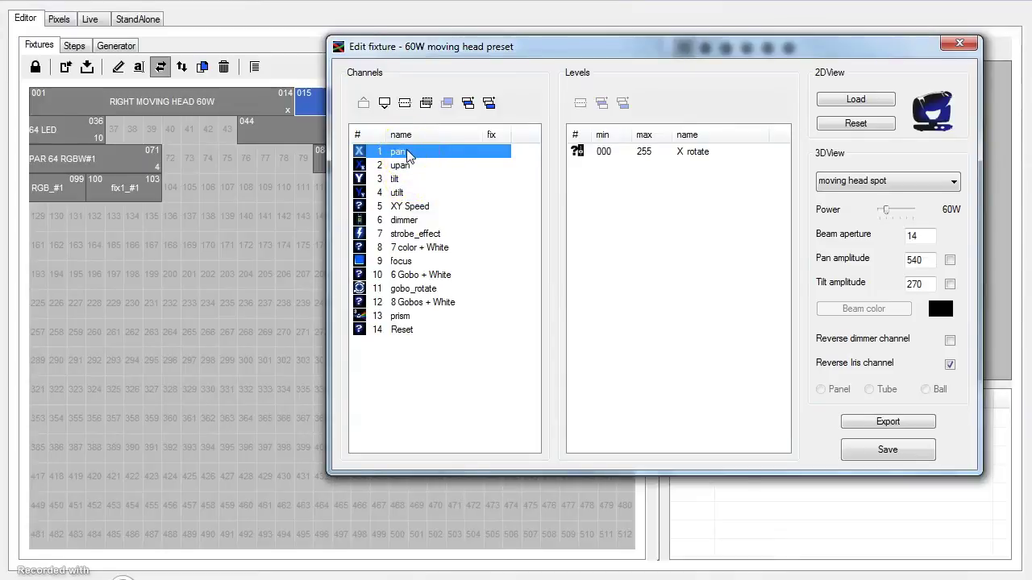
{"action": "left_click", "coordinate": [947, 42]}
{"action": "left_click", "coordinate": [338, 145]}
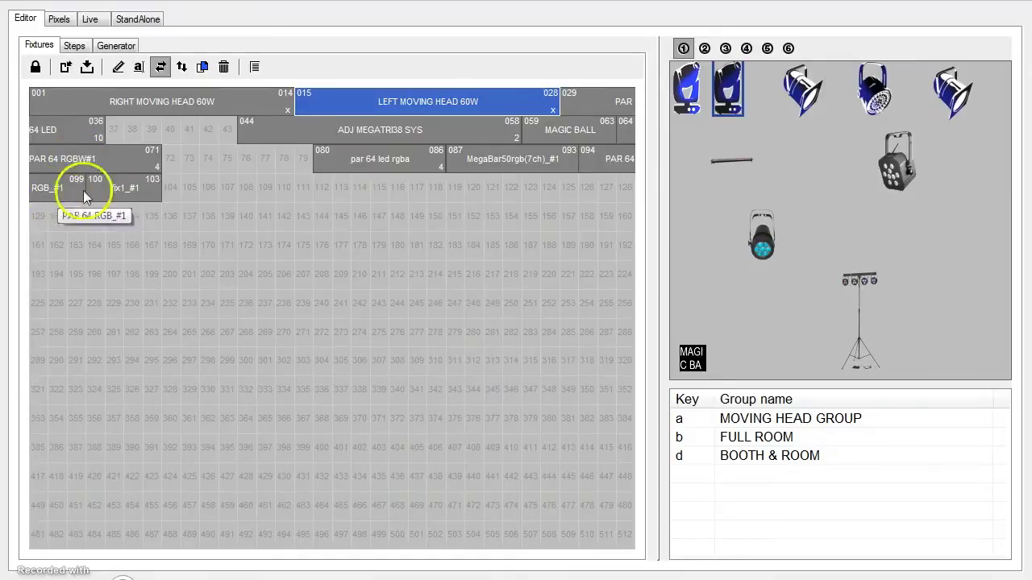
Open the patched PAR 64 RGBW in the fixture editor and compare its channel list with the Jelly Par Profile manual in Firefox
{"action": "right_click", "coordinate": [627, 129]}
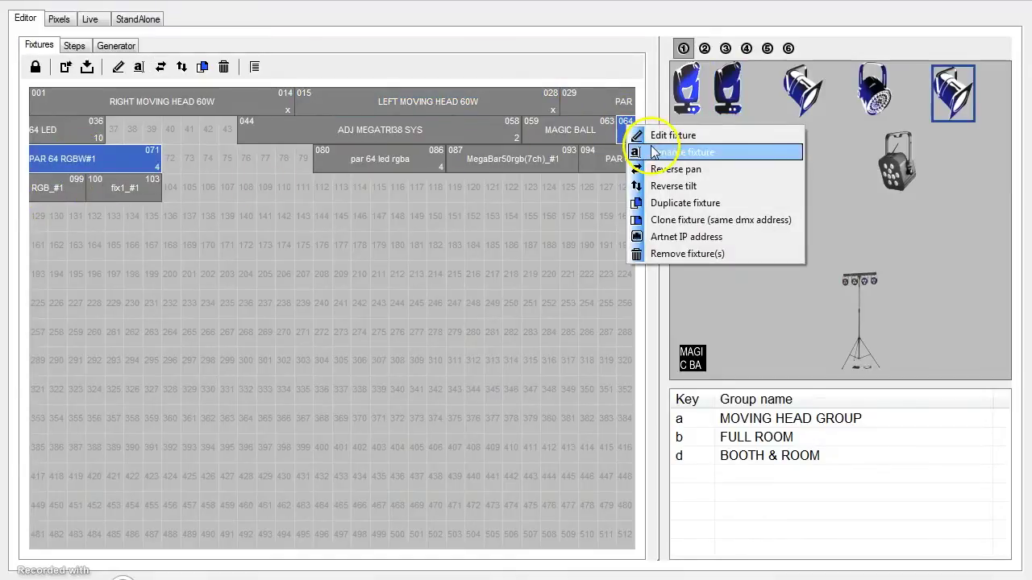
{"action": "left_click", "coordinate": [657, 136]}
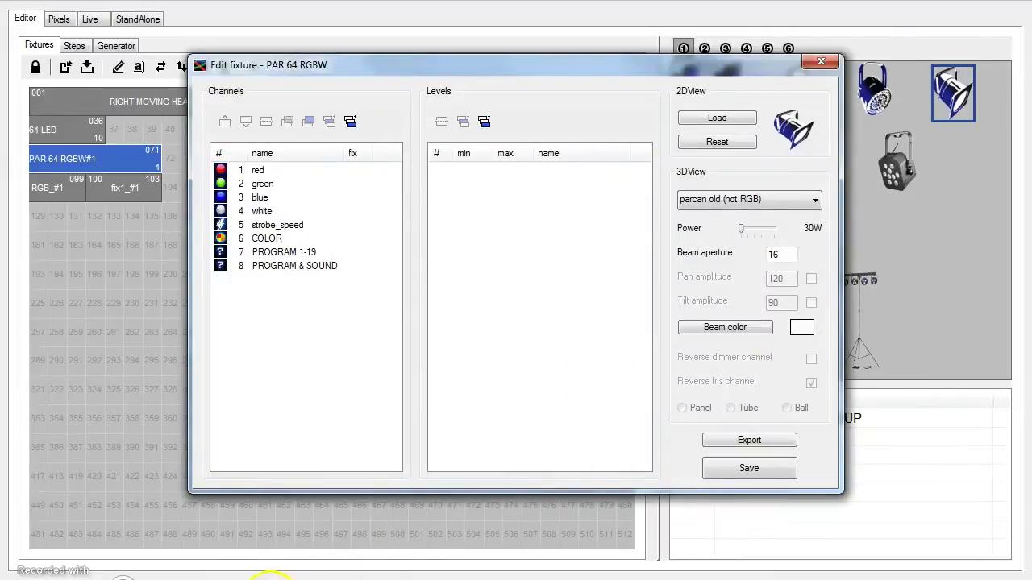
{"action": "mouse_move", "coordinate": [268, 574]}
{"action": "left_click", "coordinate": [322, 541]}
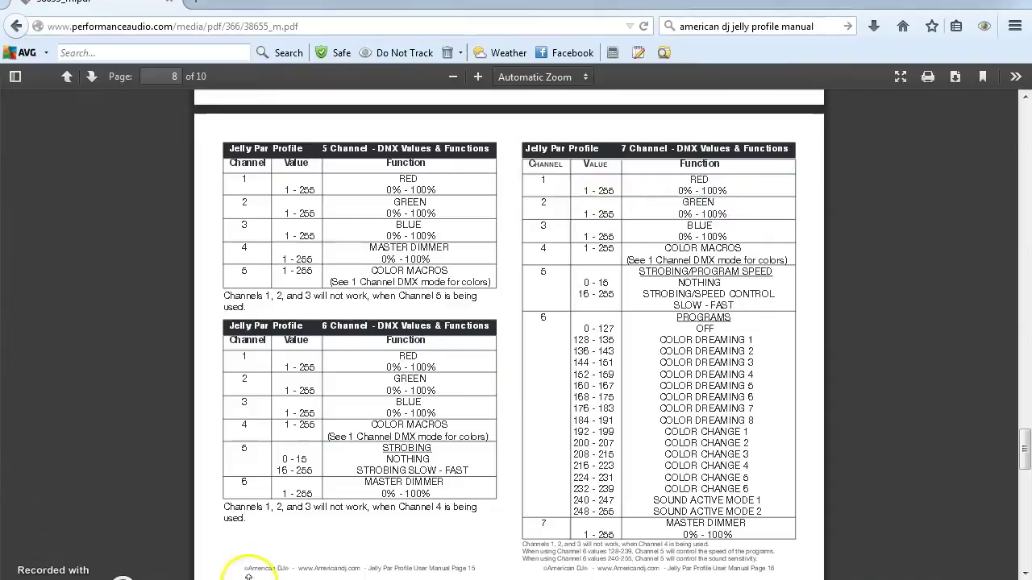
{"action": "mouse_move", "coordinate": [246, 574]}
{"action": "left_click", "coordinate": [266, 532]}
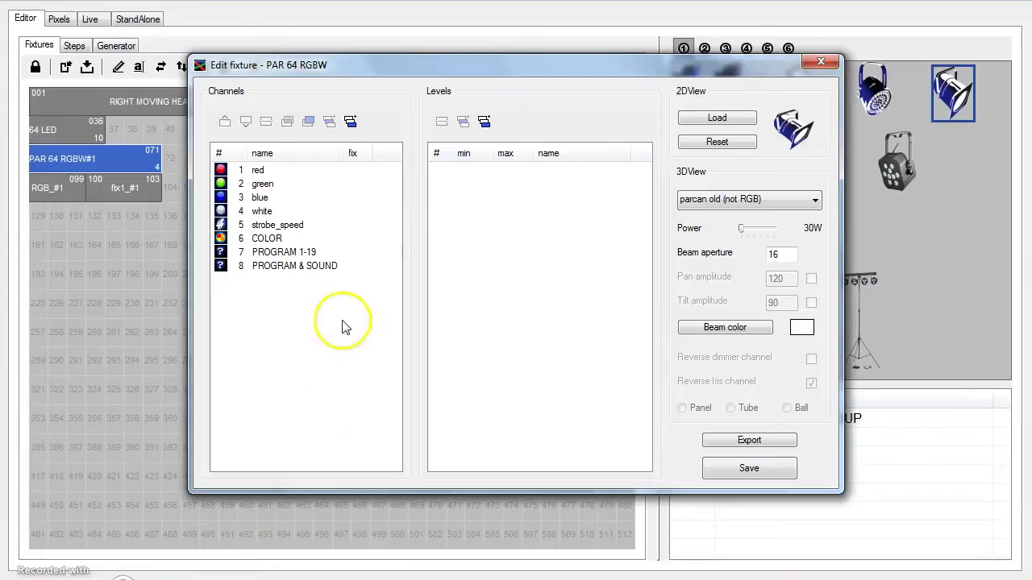
Inspect the levels of the PAR 64 RGBW's red and green channels against the manual's 7 channel DMX value table
{"action": "left_click", "coordinate": [256, 171]}
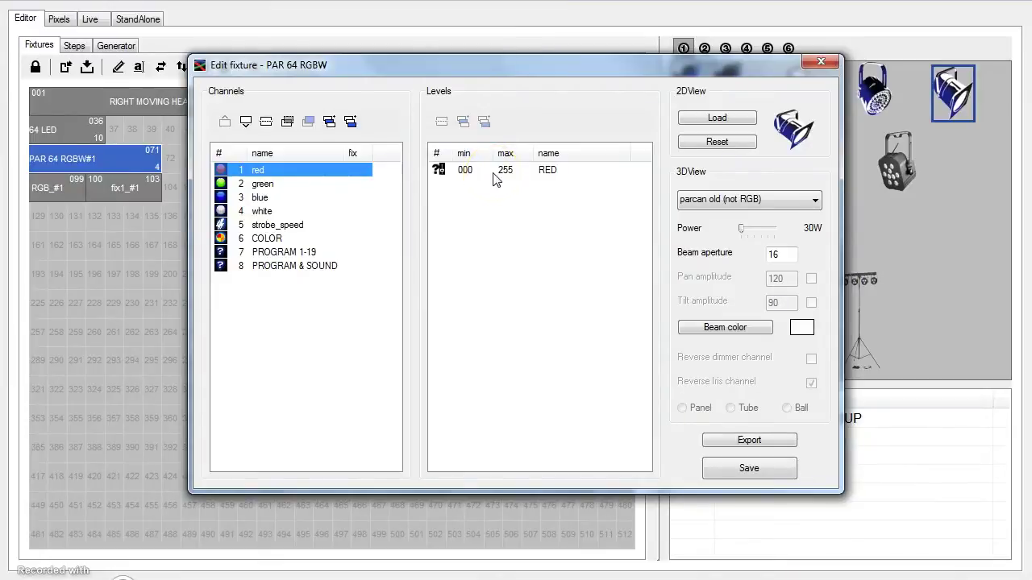
{"action": "mouse_move", "coordinate": [265, 576]}
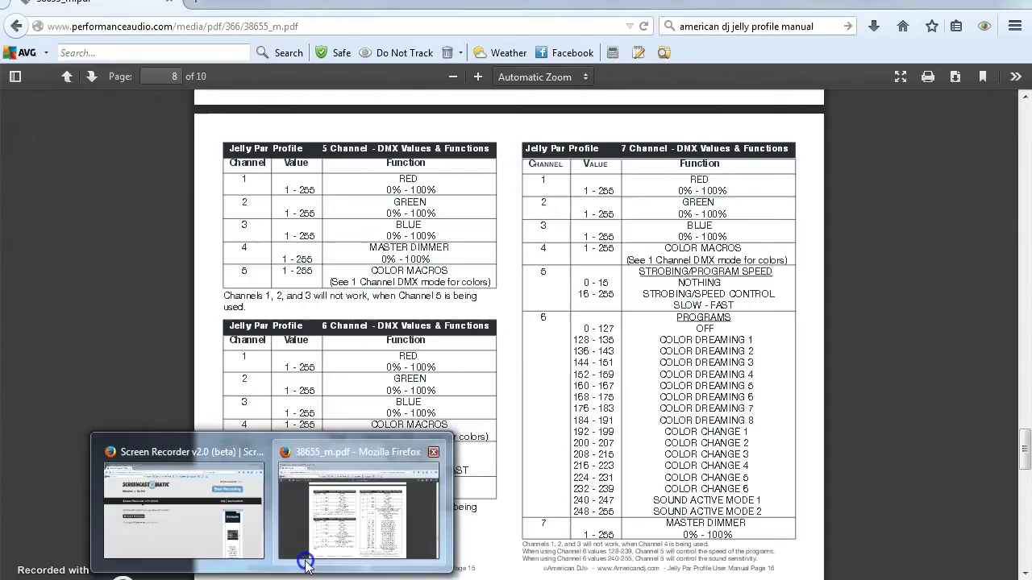
{"action": "left_click", "coordinate": [299, 553]}
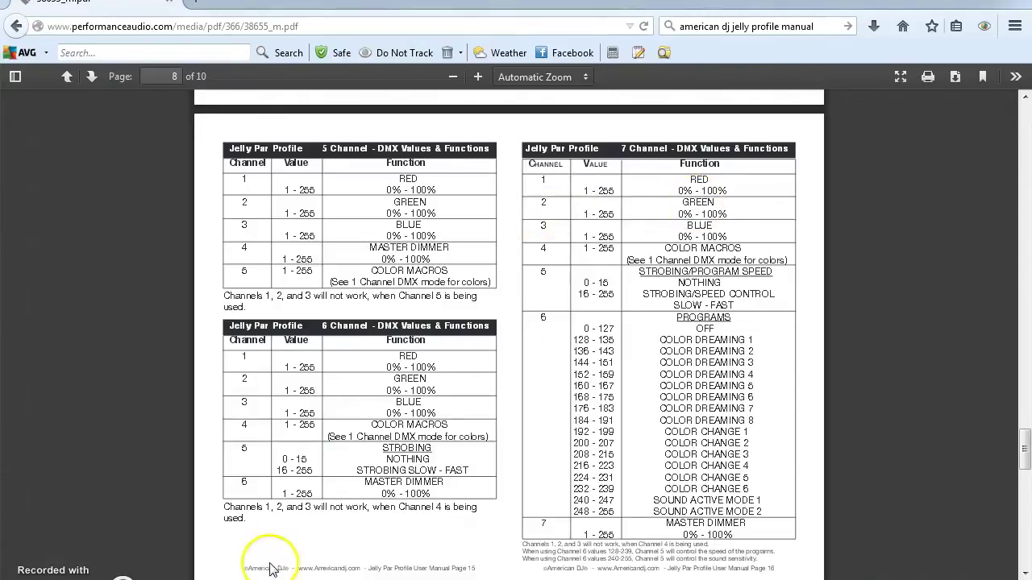
{"action": "mouse_move", "coordinate": [229, 579]}
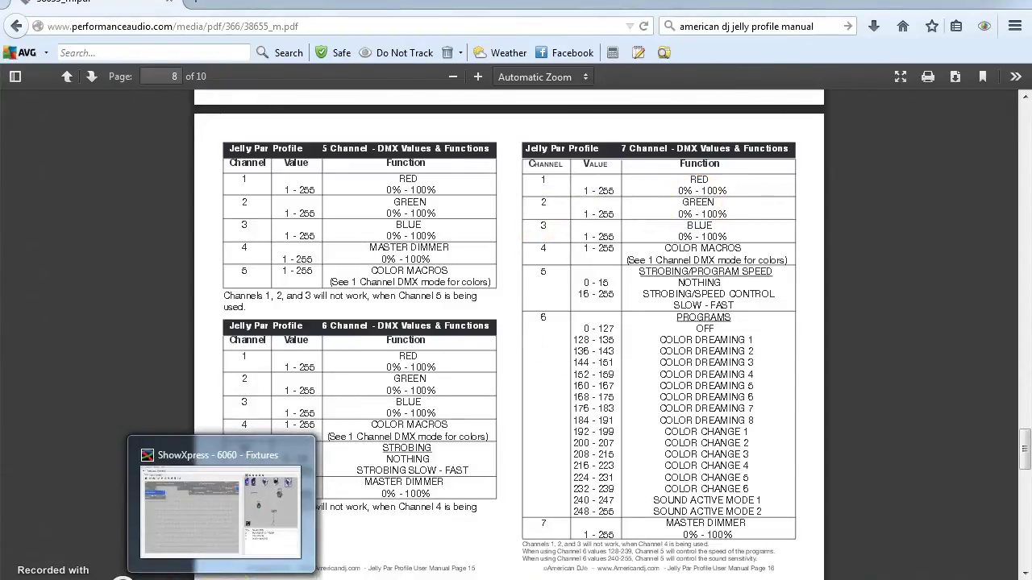
{"action": "left_click", "coordinate": [228, 577]}
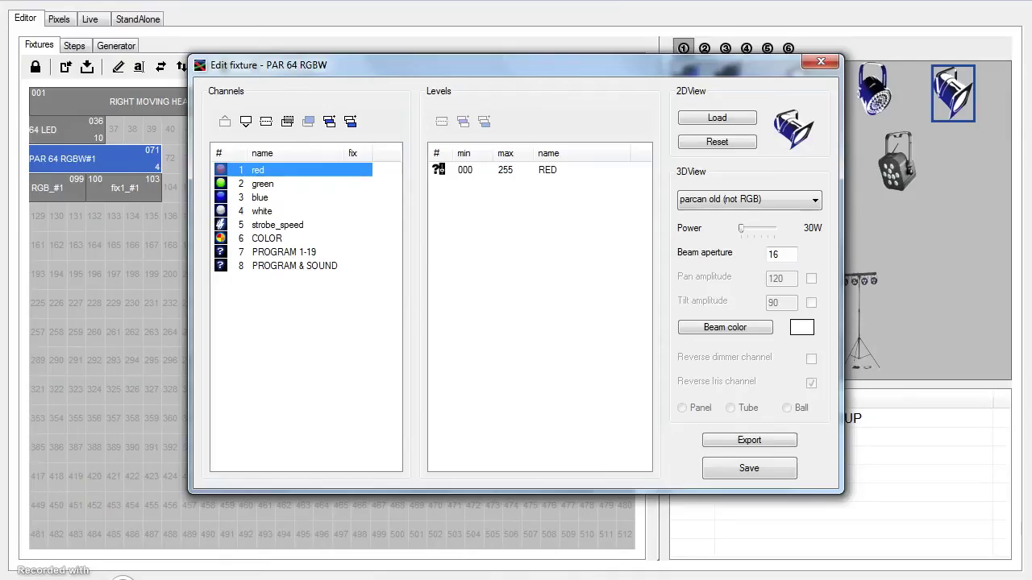
{"action": "left_click", "coordinate": [260, 184]}
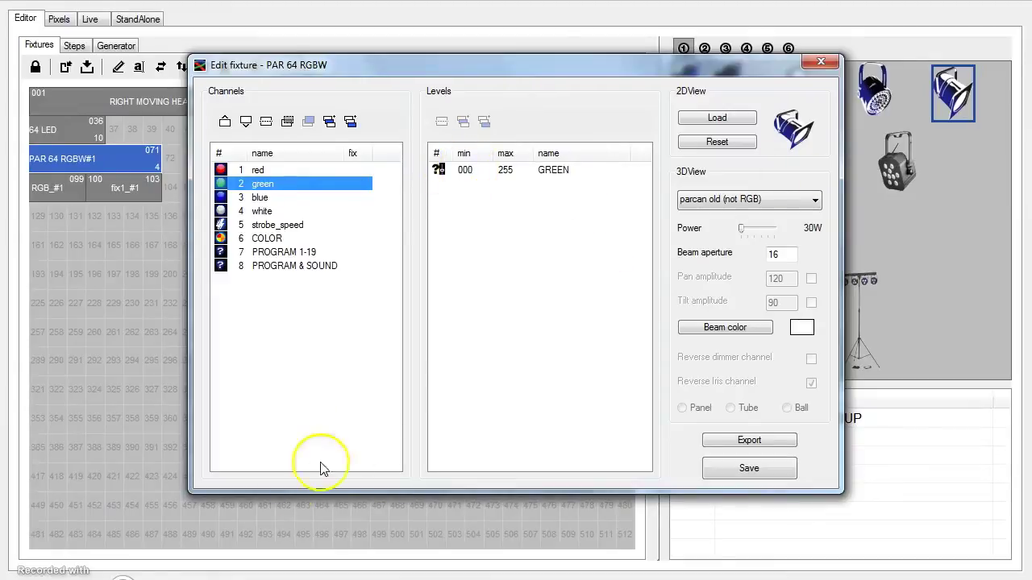
{"action": "mouse_move", "coordinate": [276, 577]}
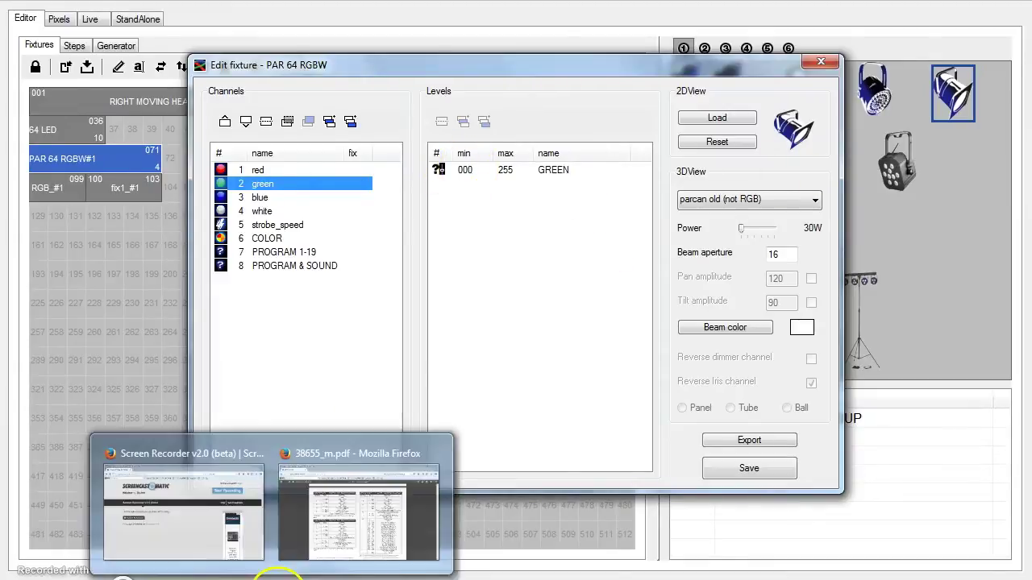
{"action": "left_click", "coordinate": [327, 538]}
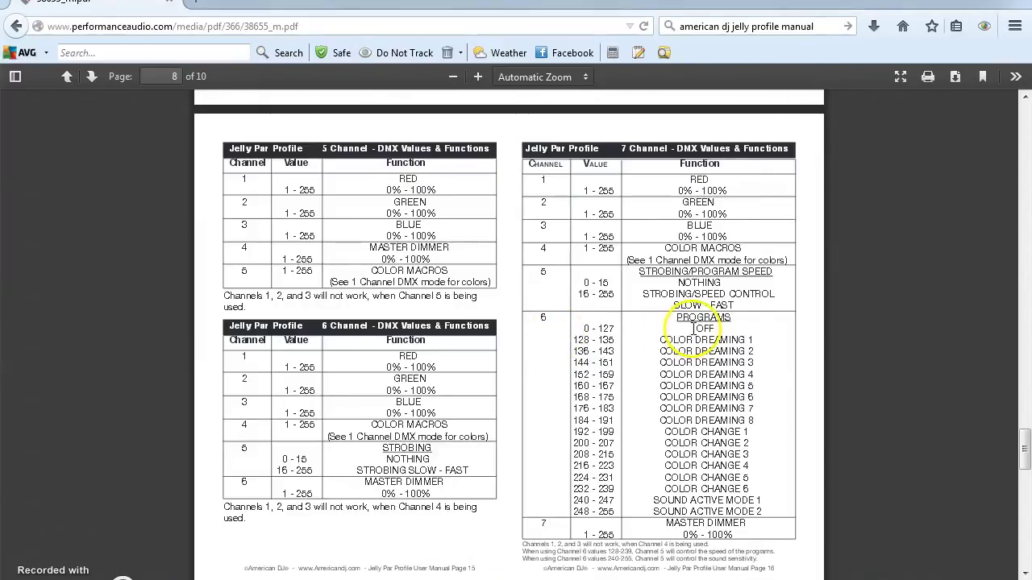
{"action": "left_click", "coordinate": [244, 579]}
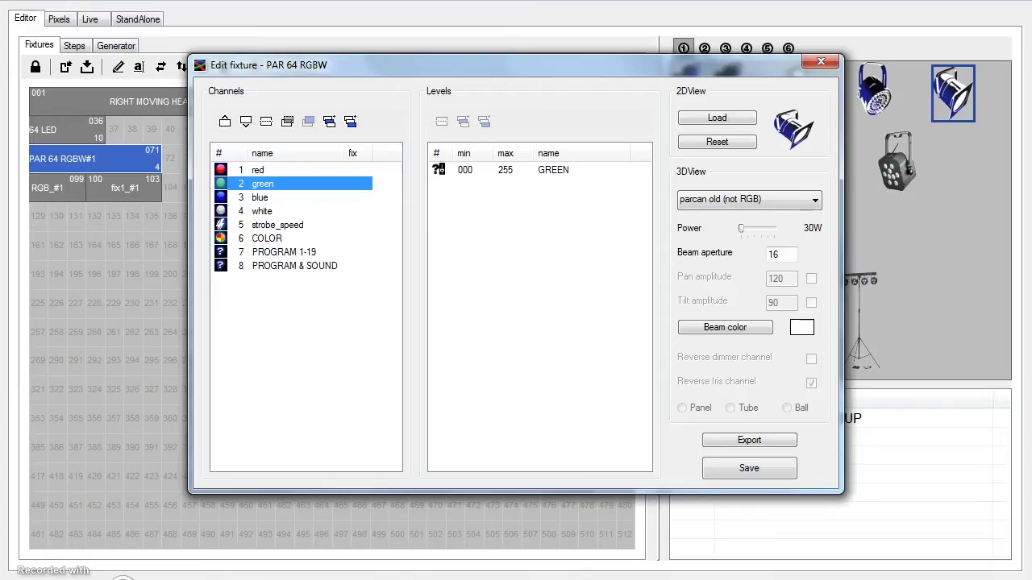
Inspect the levels, icon and name of channel 6 COLOR, closing the channel's edit dialog without changes
{"action": "left_click", "coordinate": [274, 239]}
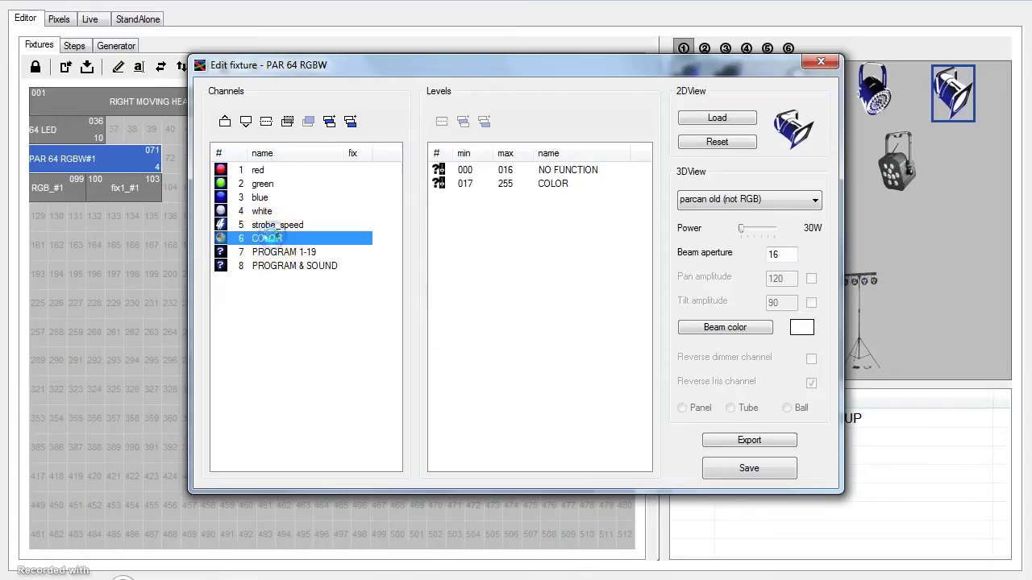
{"action": "double_click", "coordinate": [274, 238]}
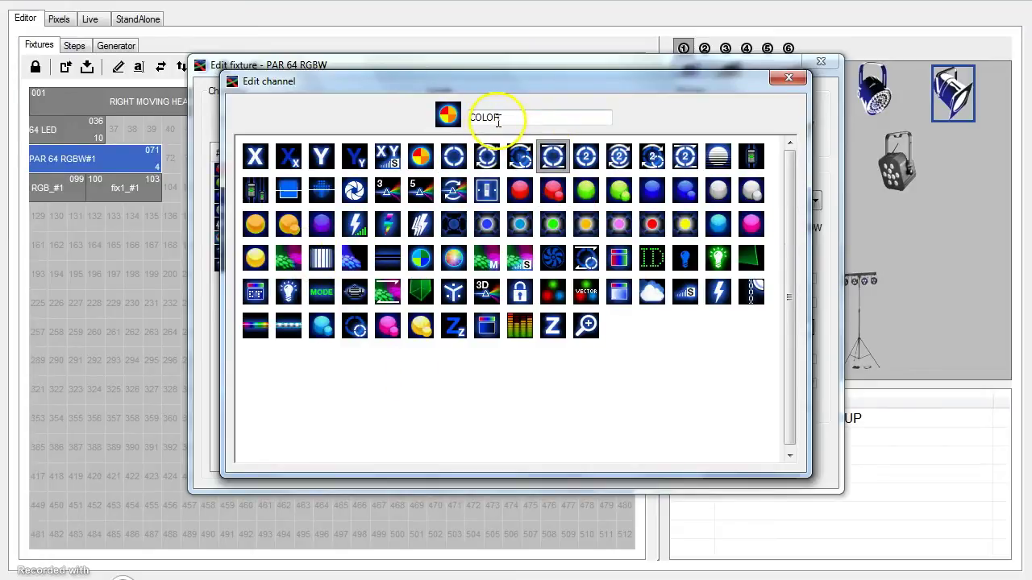
{"action": "left_click", "coordinate": [789, 78]}
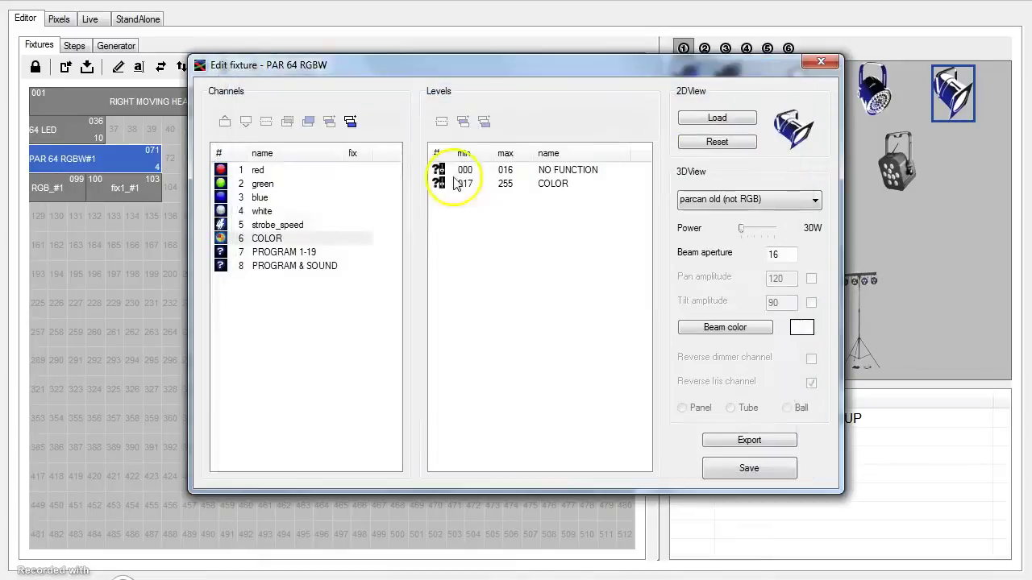
{"action": "left_click", "coordinate": [269, 240]}
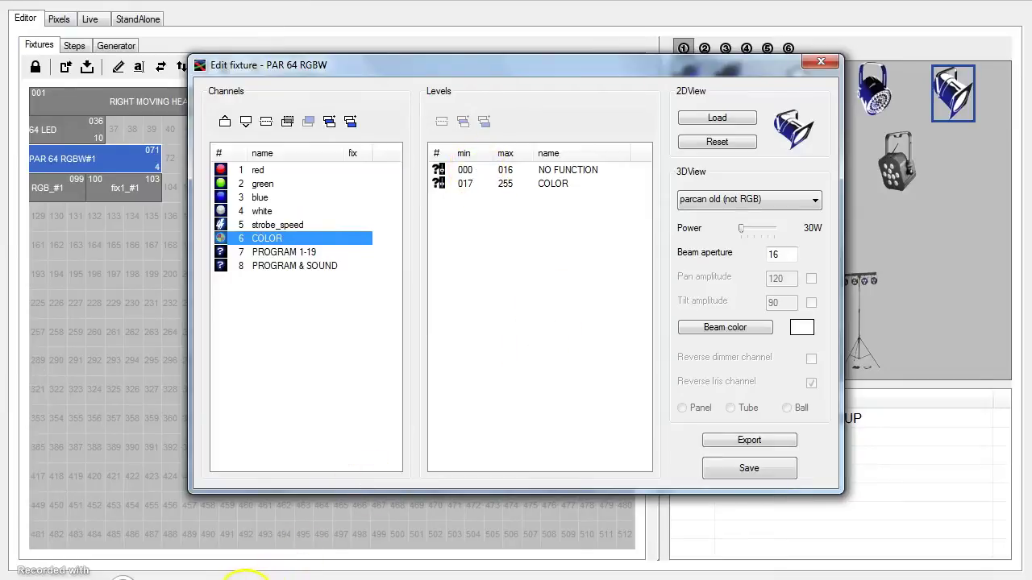
Compare the COLOR channel's NO FUNCTION level range with the DMX value ranges listed in the manual, and return to ShowXpress
{"action": "mouse_move", "coordinate": [258, 574]}
{"action": "left_click", "coordinate": [319, 547]}
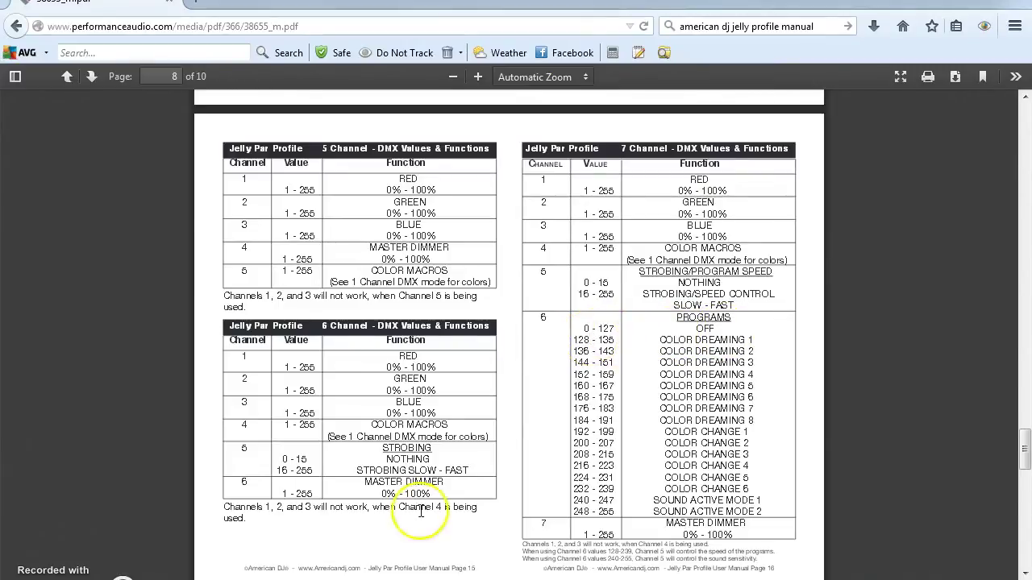
{"action": "key", "text": "alt+Tab"}
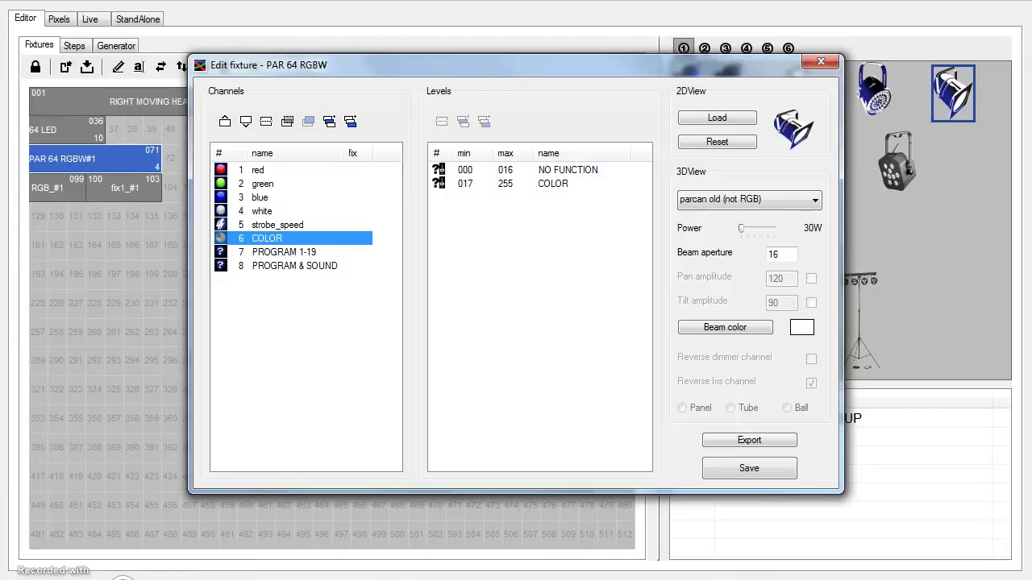
{"action": "left_click", "coordinate": [463, 170]}
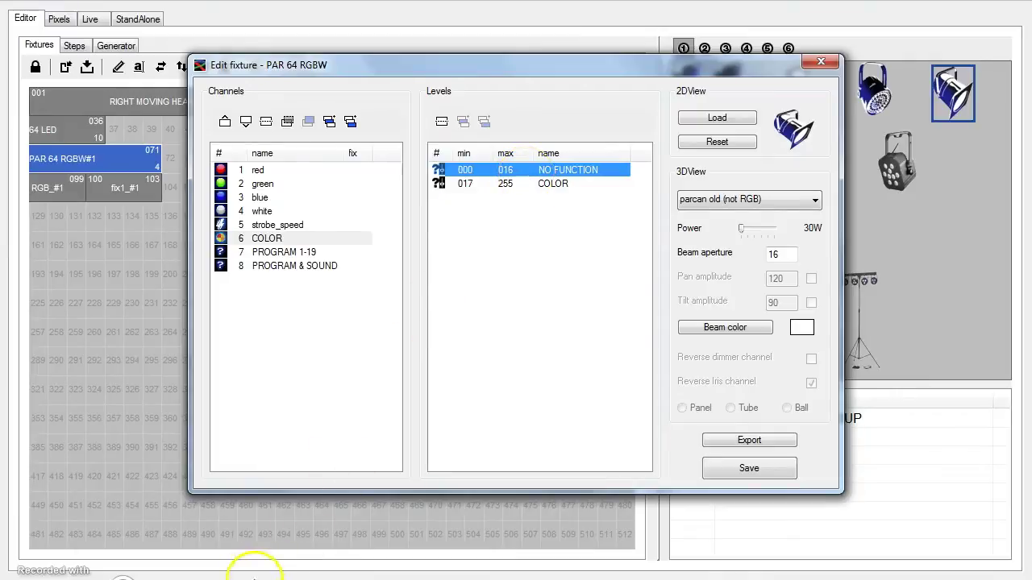
{"action": "mouse_move", "coordinate": [266, 573]}
{"action": "left_click", "coordinate": [323, 536]}
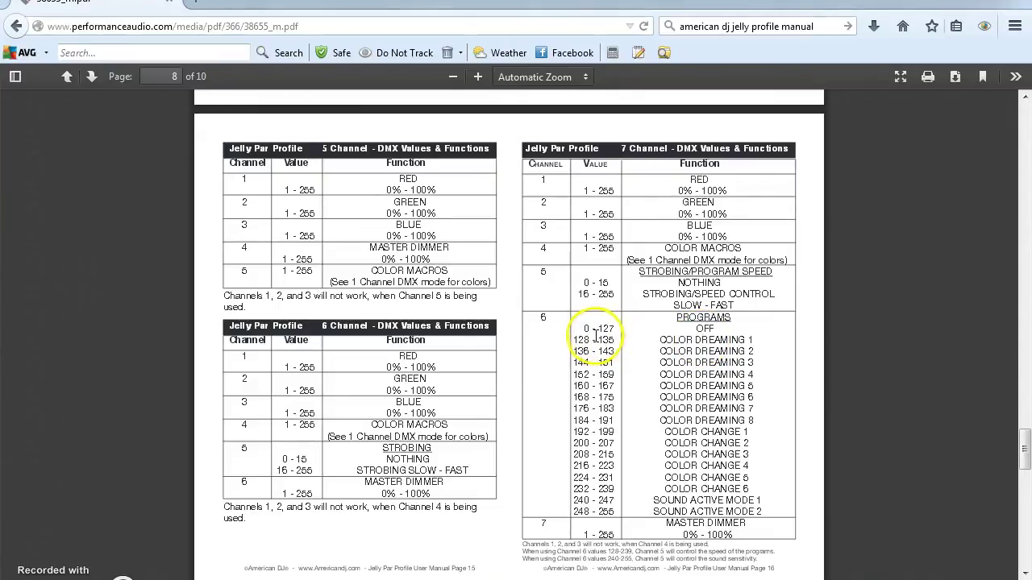
{"action": "left_click", "coordinate": [239, 579]}
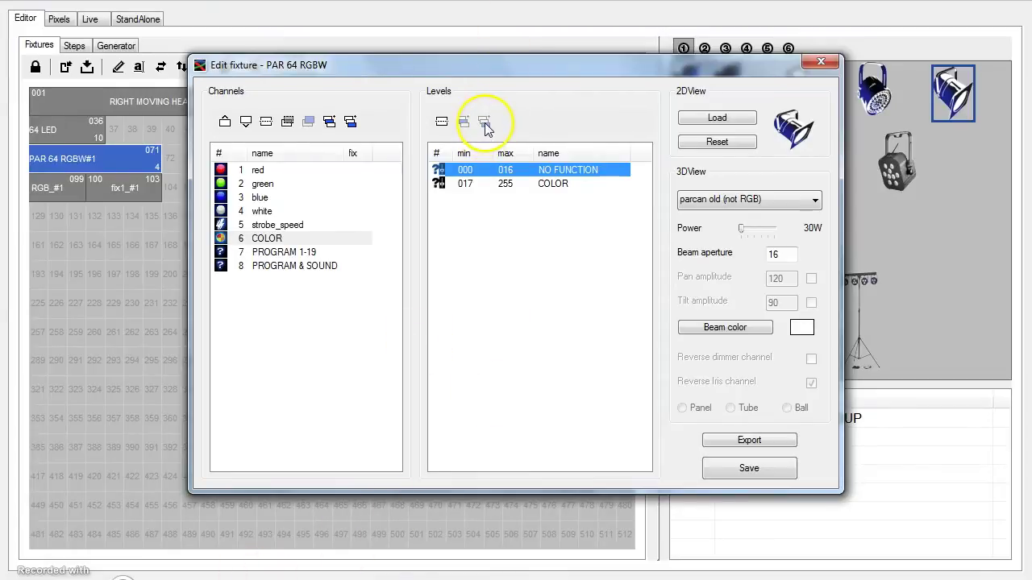
{"action": "mouse_move", "coordinate": [274, 576]}
{"action": "left_click", "coordinate": [322, 548]}
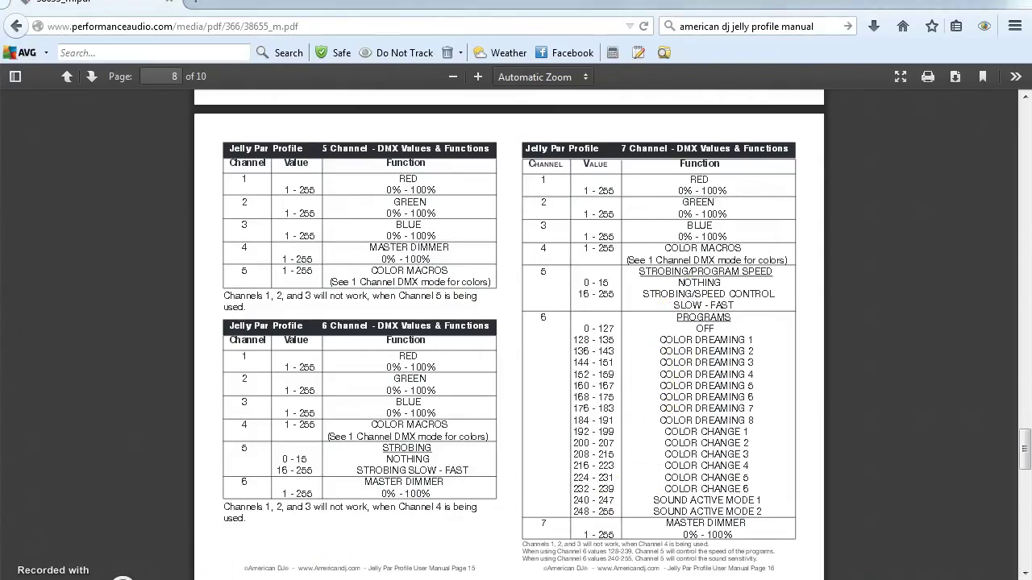
{"action": "left_click", "coordinate": [123, 577]}
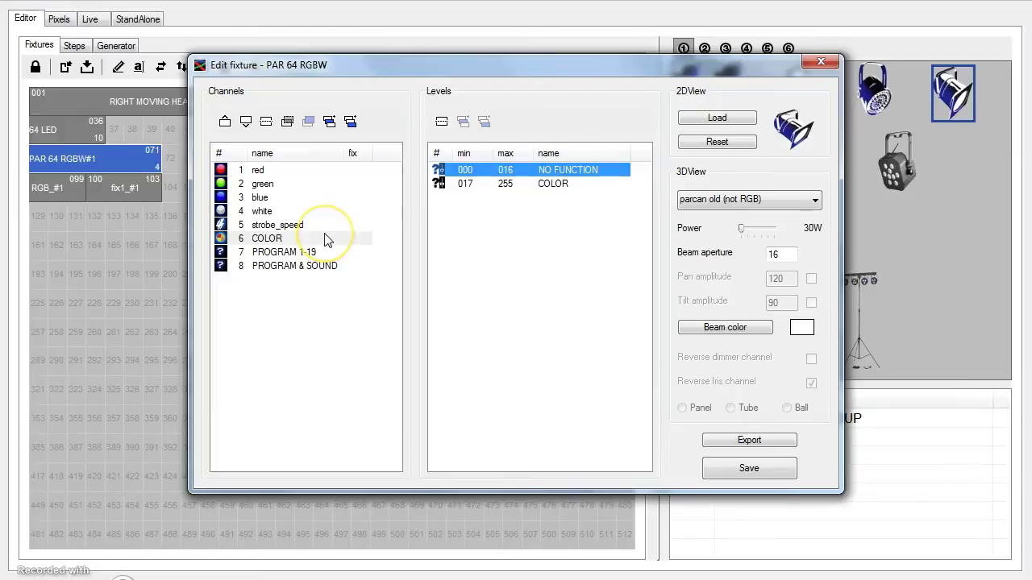
Close the PAR 64 RGBW editor without saving and switch to the Steps editor, declining to save the DMX addressing
{"action": "left_click", "coordinate": [822, 61]}
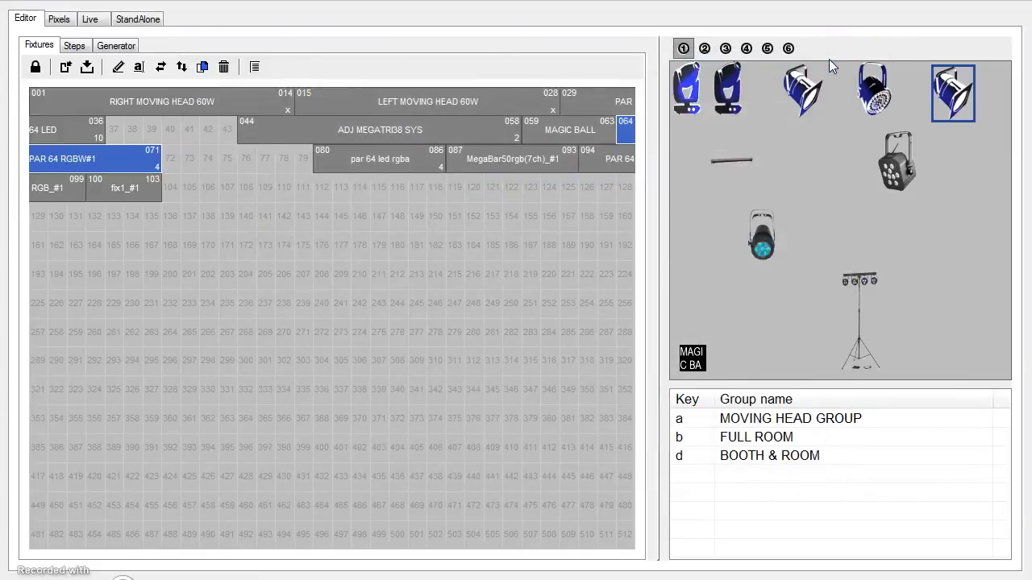
{"action": "left_click", "coordinate": [70, 47]}
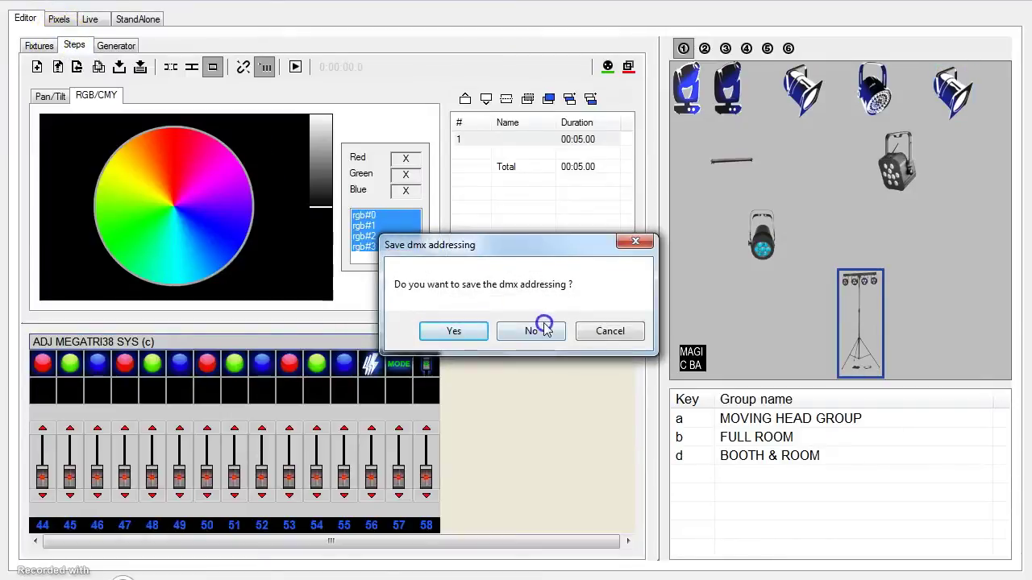
{"action": "left_click", "coordinate": [536, 331]}
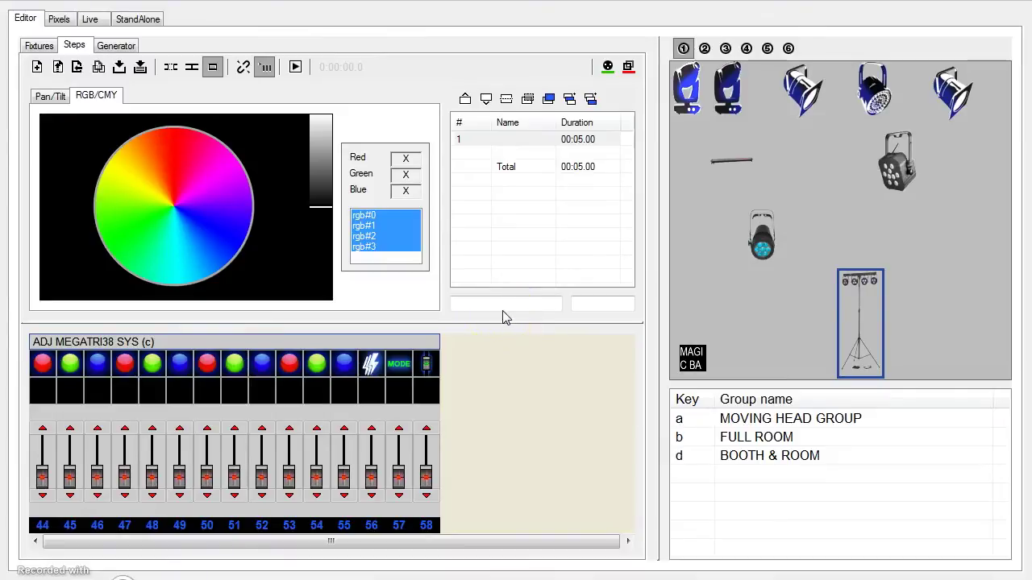
Look over the Generator and the Live scene buttons, returning to the Steps editor
{"action": "left_click", "coordinate": [120, 48]}
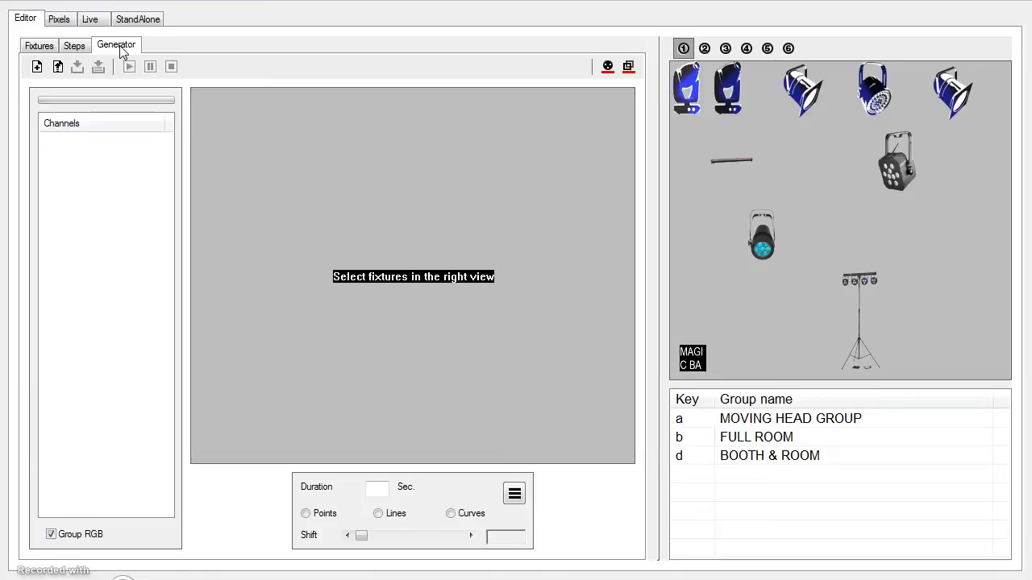
{"action": "left_click", "coordinate": [74, 46]}
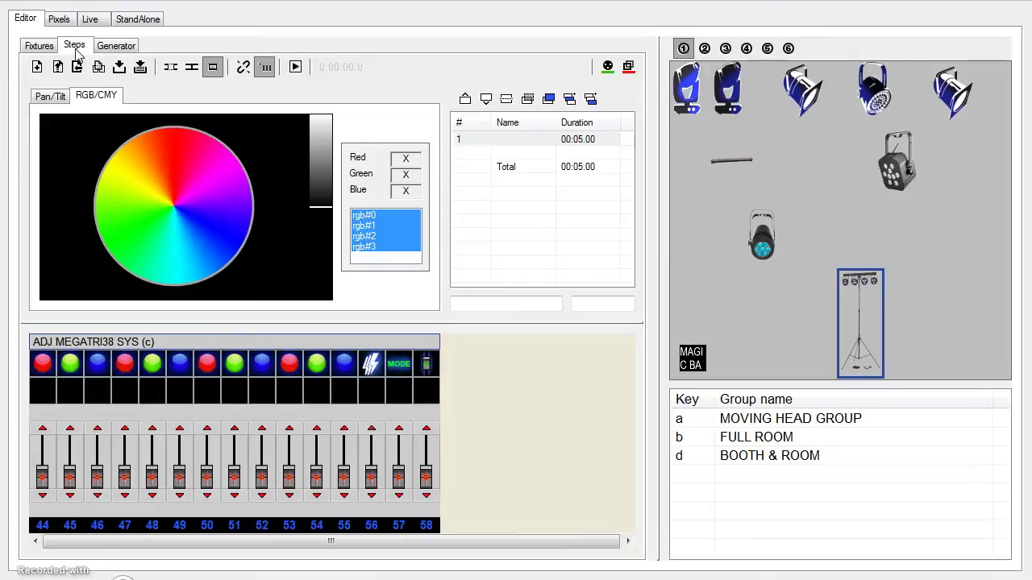
{"action": "left_click", "coordinate": [38, 50]}
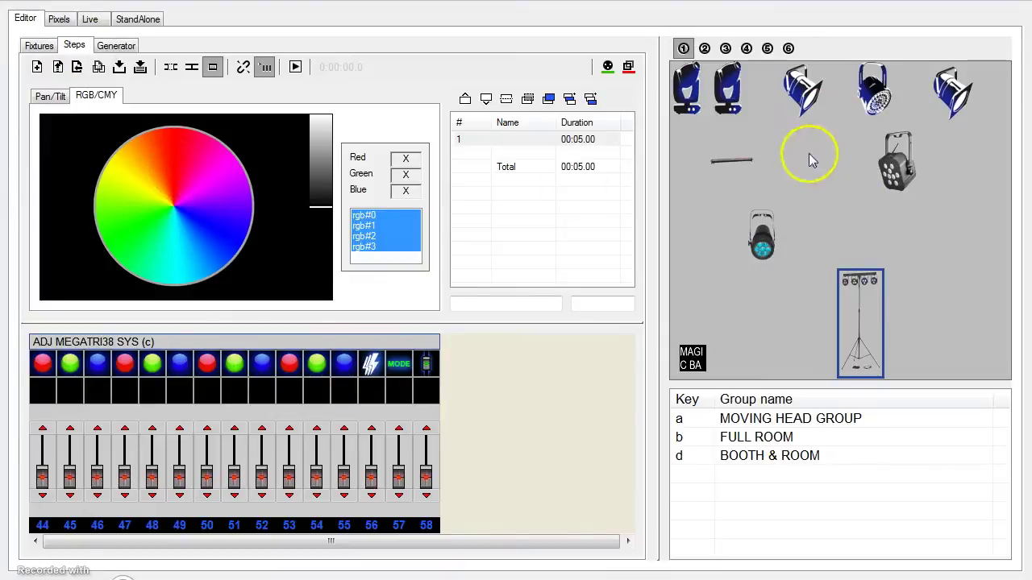
{"action": "left_click", "coordinate": [90, 19]}
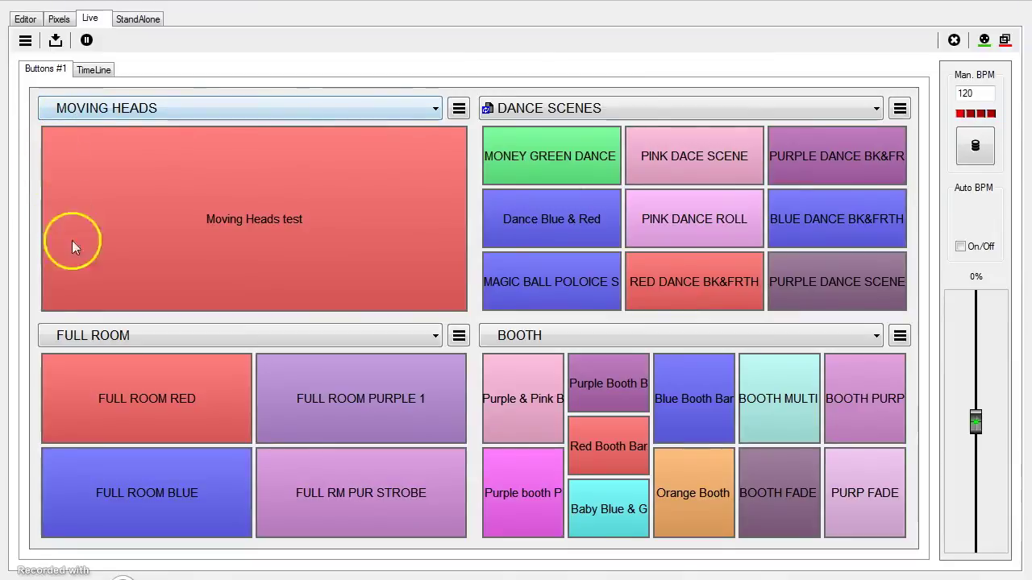
{"action": "left_click", "coordinate": [25, 19]}
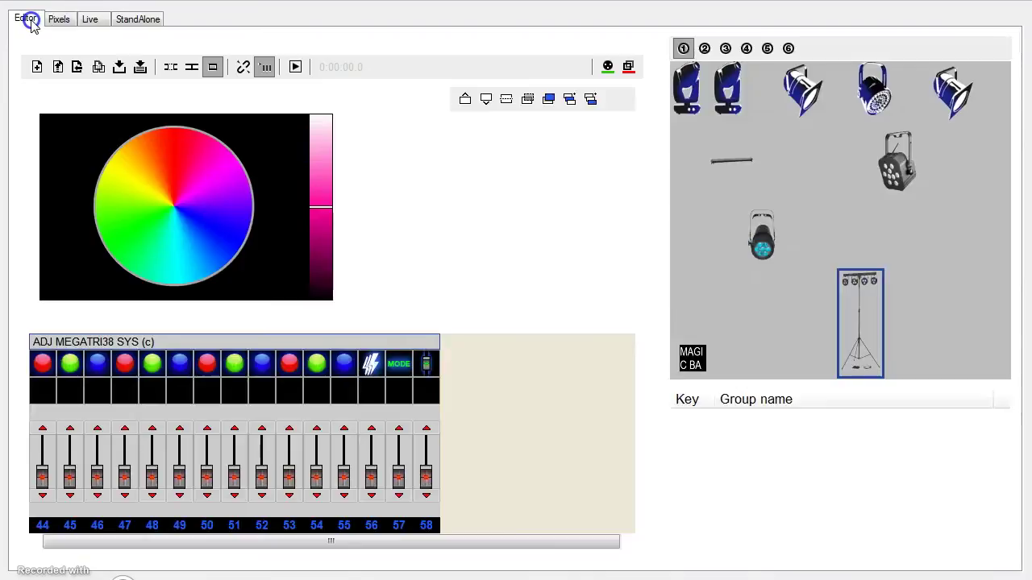
{"action": "left_click", "coordinate": [911, 157]}
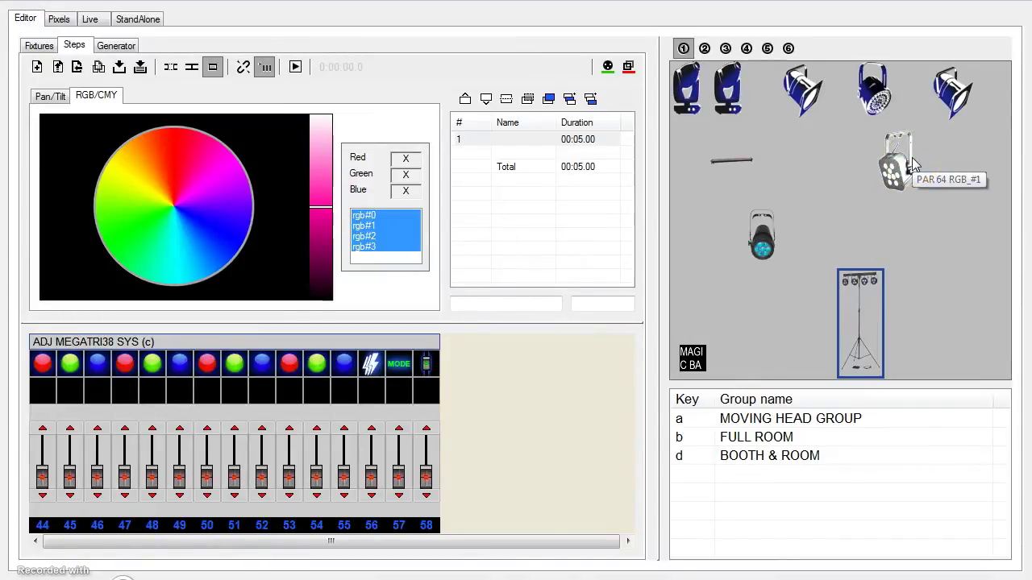
{"action": "left_click", "coordinate": [839, 135]}
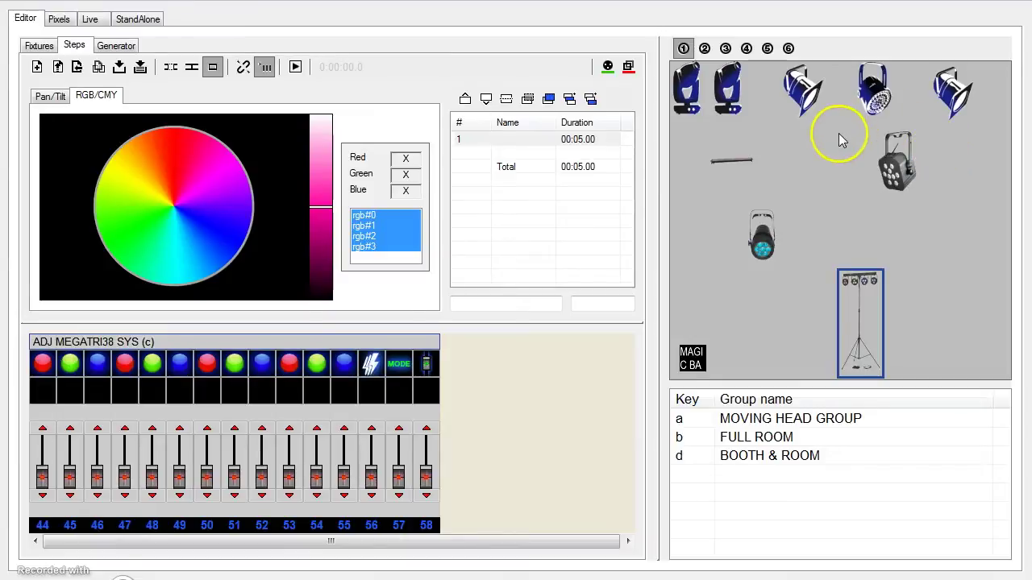
{"action": "left_click", "coordinate": [822, 106]}
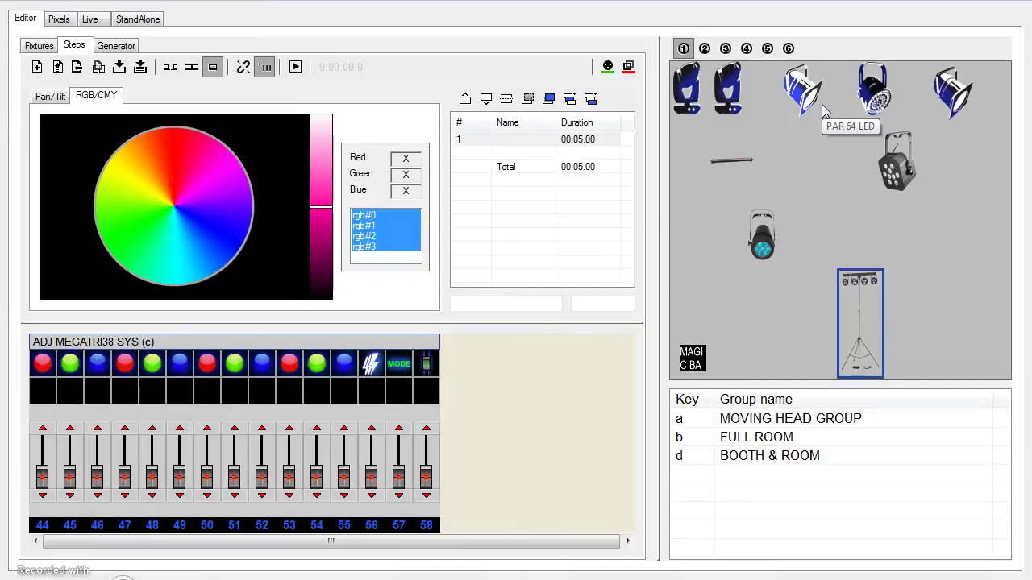
Add the PAR 64 LED, par 64 led rgba, PAR 64 RGB and neighbouring PAR fixtures to the selection alongside the ADJ MEGATRI38 SYS
{"action": "left_click", "coordinate": [821, 104]}
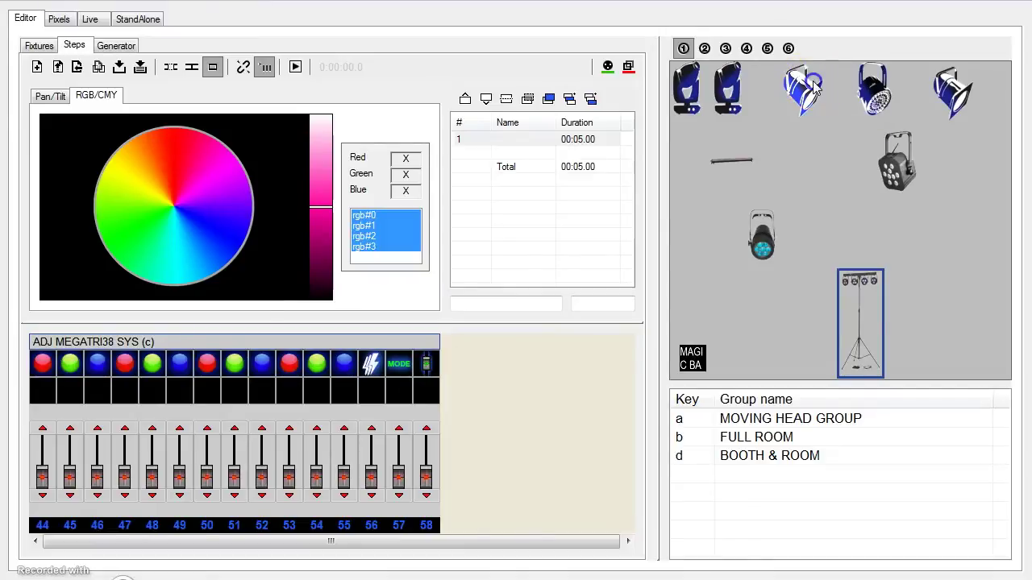
{"action": "left_click", "coordinate": [860, 87]}
{"action": "left_click", "coordinate": [937, 83]}
{"action": "left_click", "coordinate": [907, 160]}
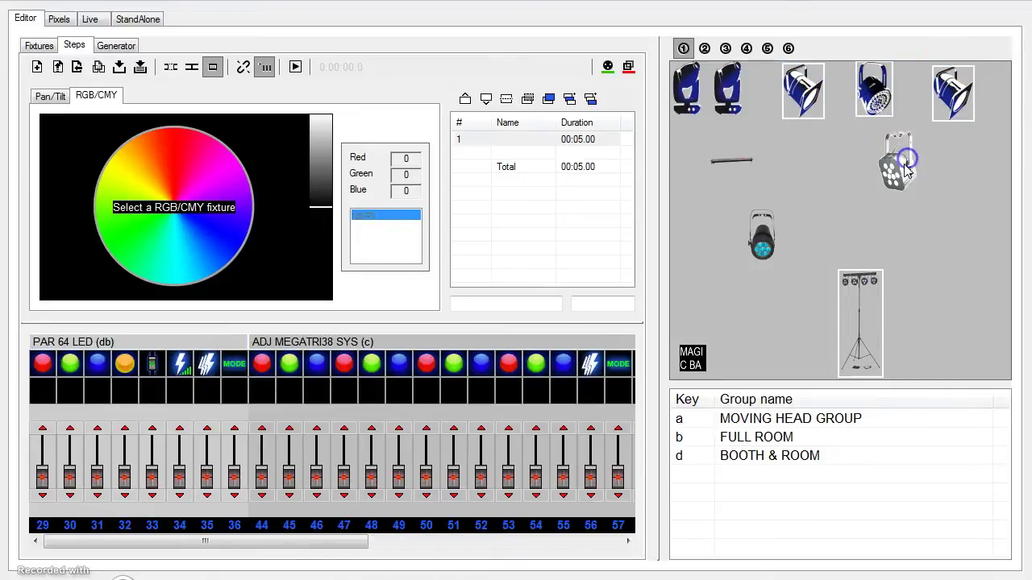
{"action": "left_click", "coordinate": [896, 172]}
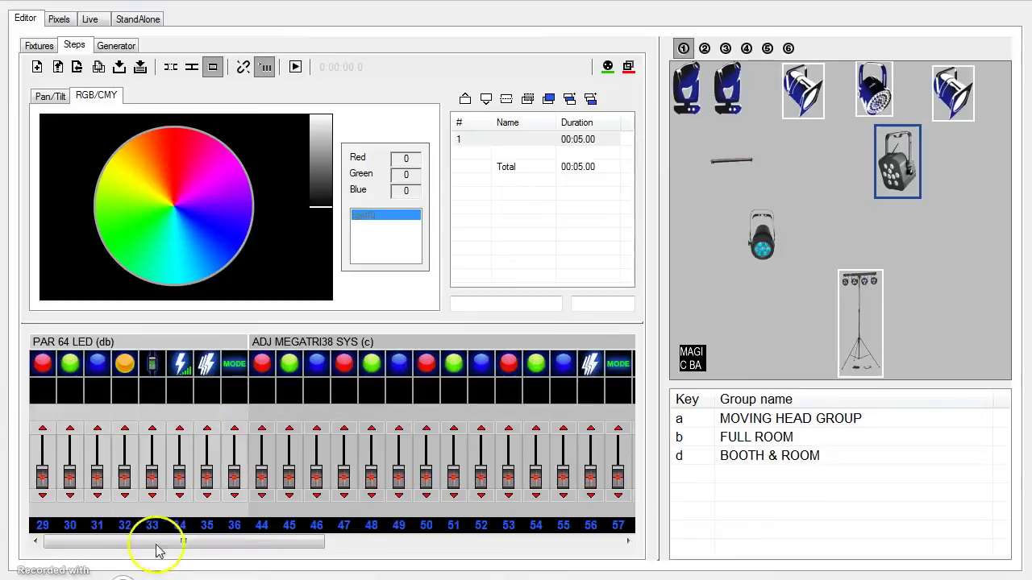
{"action": "mouse_move", "coordinate": [160, 547]}
{"action": "left_mouse_down"}
{"action": "mouse_move", "coordinate": [465, 555]}
{"action": "mouse_move", "coordinate": [162, 544]}
{"action": "left_mouse_up"}
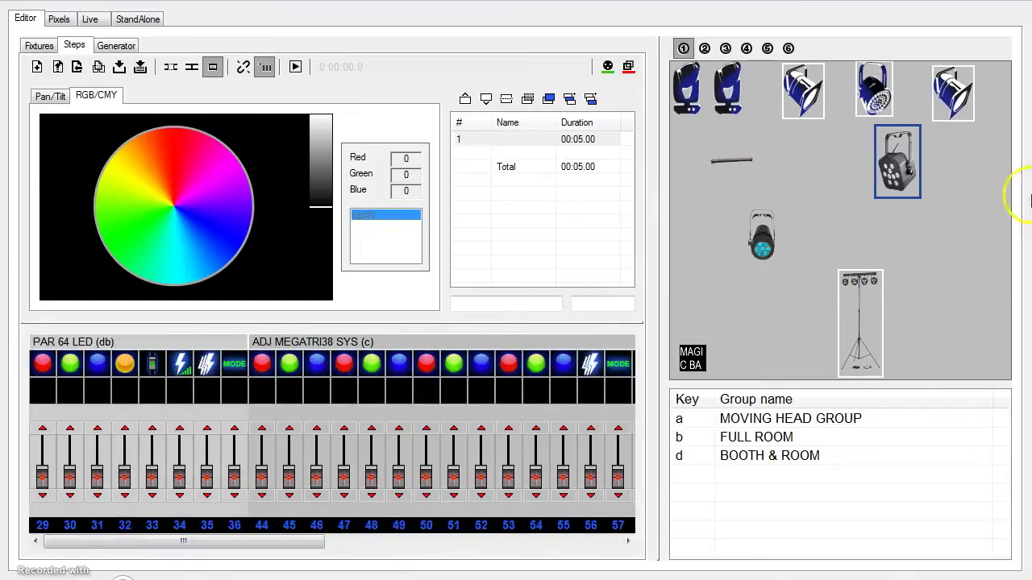
Deselect the ADJ MEGATRI38 SYS and all the PAR fixtures one by one
{"action": "left_click", "coordinate": [865, 328]}
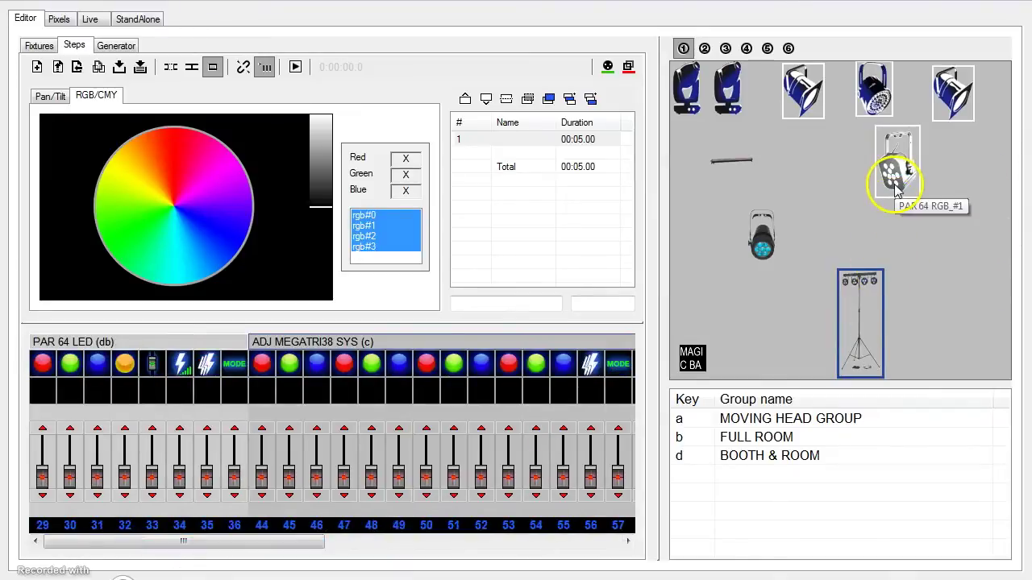
{"action": "left_click", "coordinate": [858, 258]}
{"action": "left_click", "coordinate": [898, 166]}
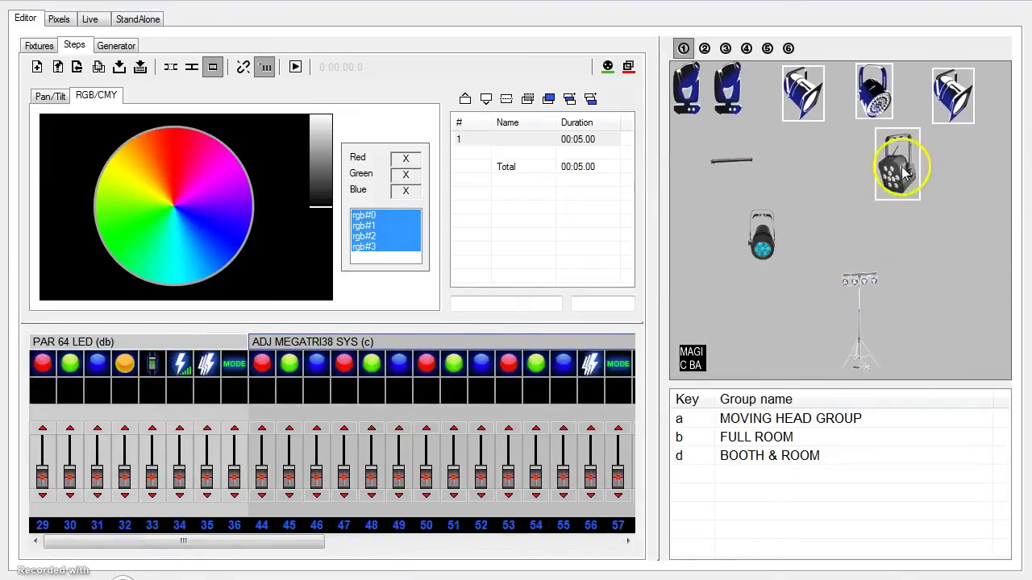
{"action": "left_click", "coordinate": [960, 95]}
{"action": "left_click", "coordinate": [877, 96]}
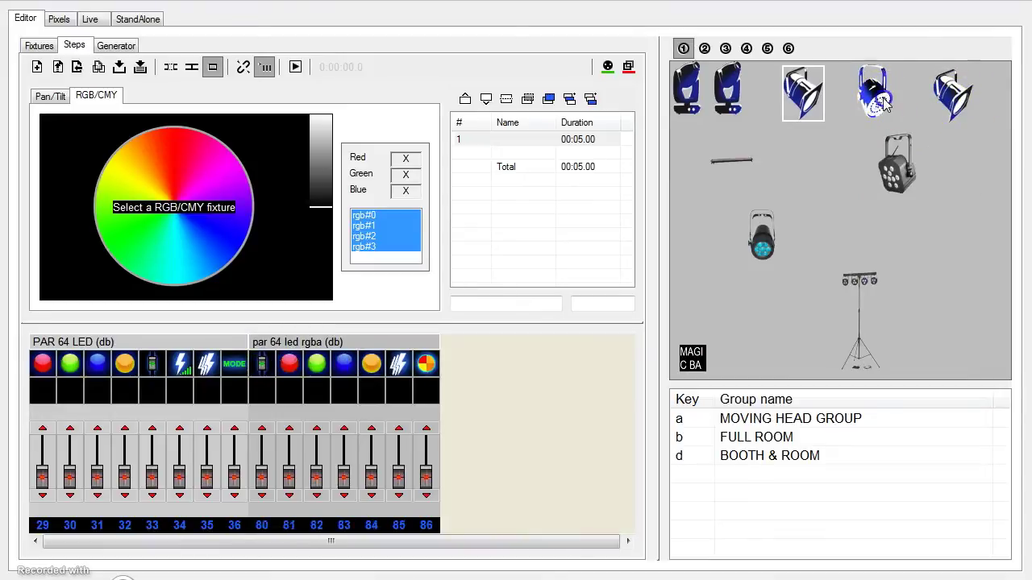
{"action": "left_click", "coordinate": [806, 107]}
{"action": "left_click", "coordinate": [807, 109]}
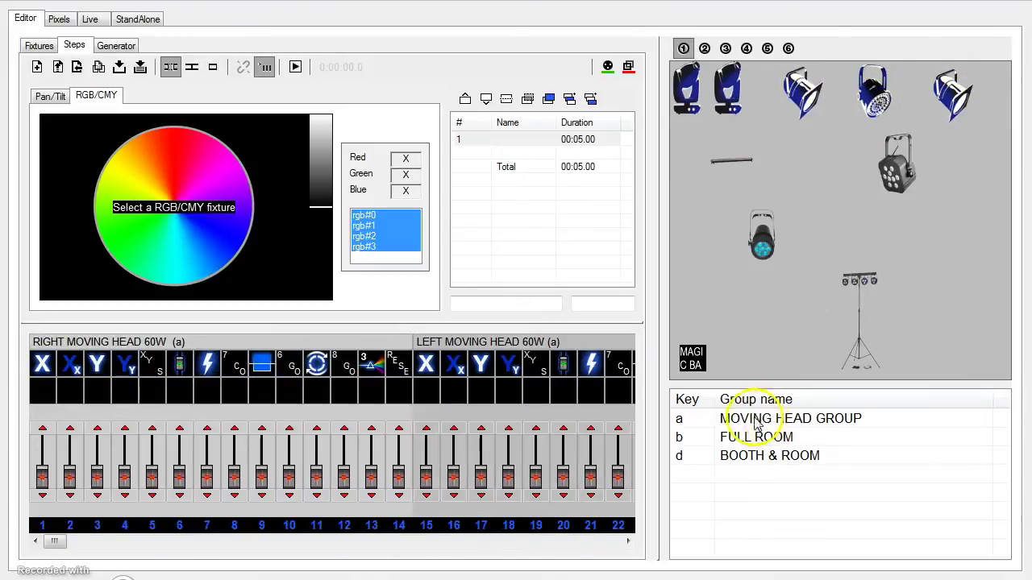
Recall the MOVING HEAD GROUP, and switch the selection to the FULL ROOM group
{"action": "left_click", "coordinate": [845, 422]}
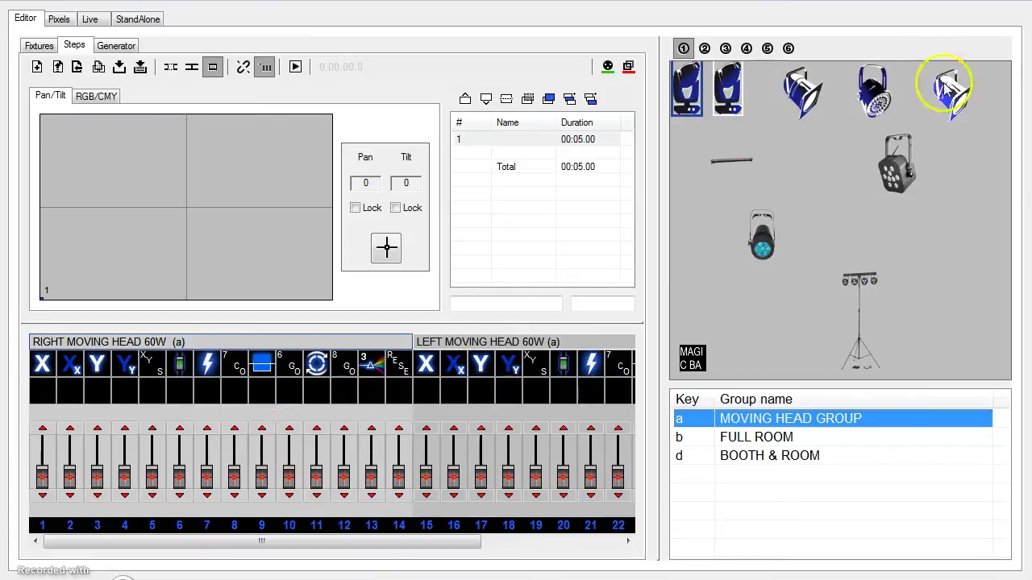
{"action": "left_click", "coordinate": [749, 438]}
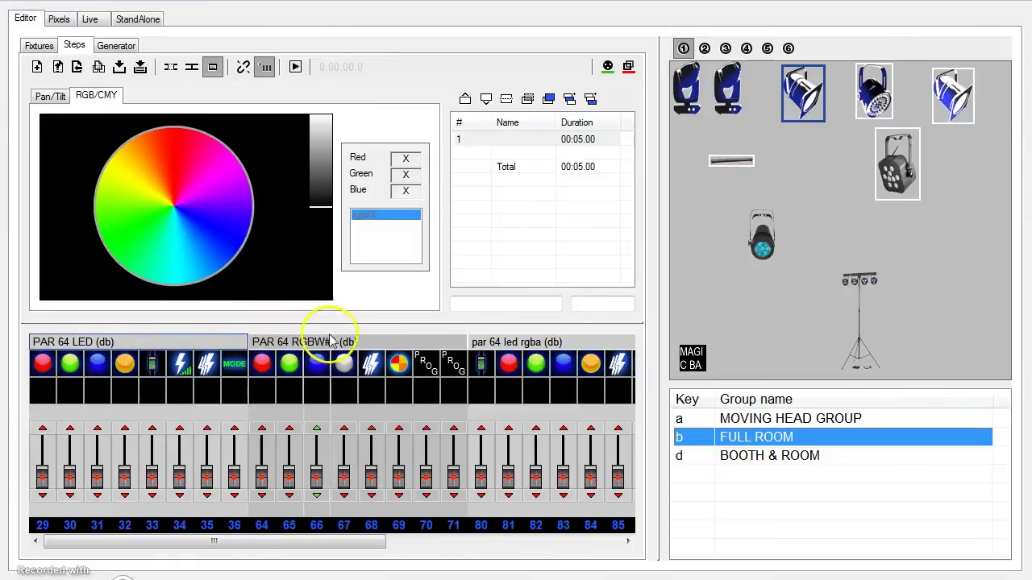
{"action": "left_click_drag", "start_coordinate": [278, 543], "coordinate": [233, 543]}
Raise the linked dimmer channels of the FULL ROOM fixtures to 255 through the PAR 64 LED's channel 33
{"action": "left_click", "coordinate": [70, 444]}
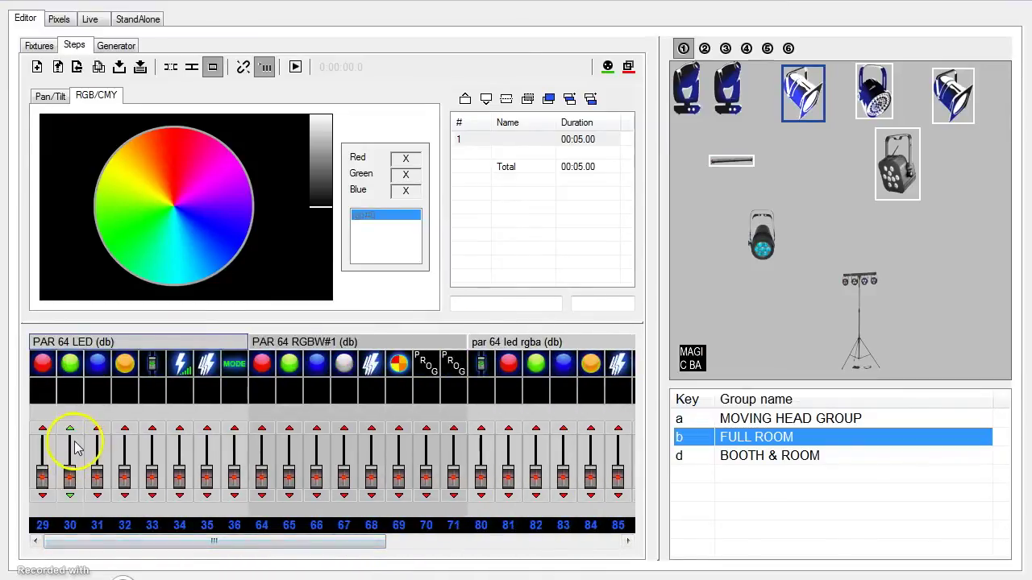
{"action": "left_click", "coordinate": [74, 443]}
{"action": "left_click", "coordinate": [151, 483]}
{"action": "left_click", "coordinate": [150, 481]}
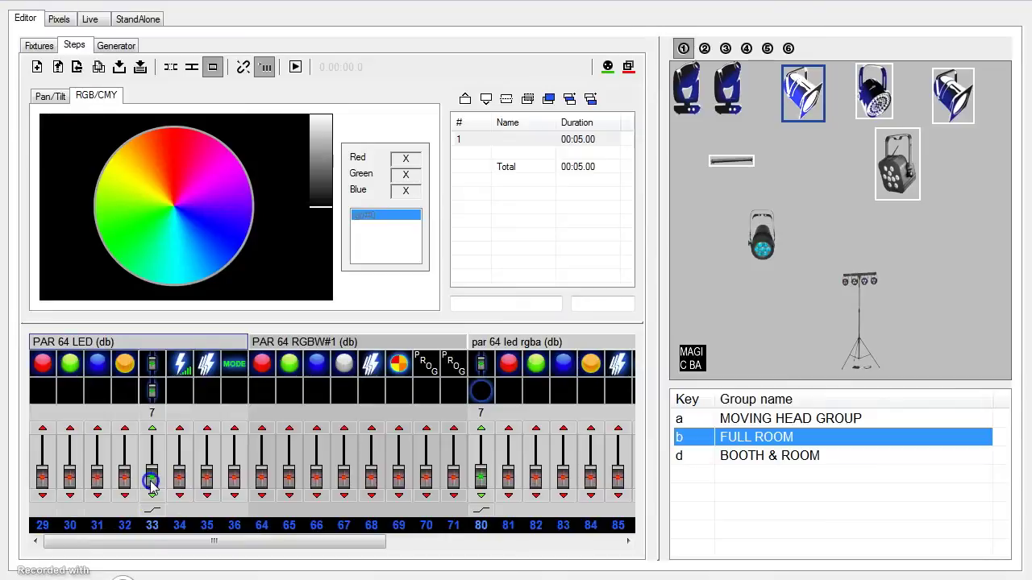
{"action": "left_click_drag", "start_coordinate": [151, 483], "coordinate": [152, 446]}
{"action": "left_click", "coordinate": [452, 482]}
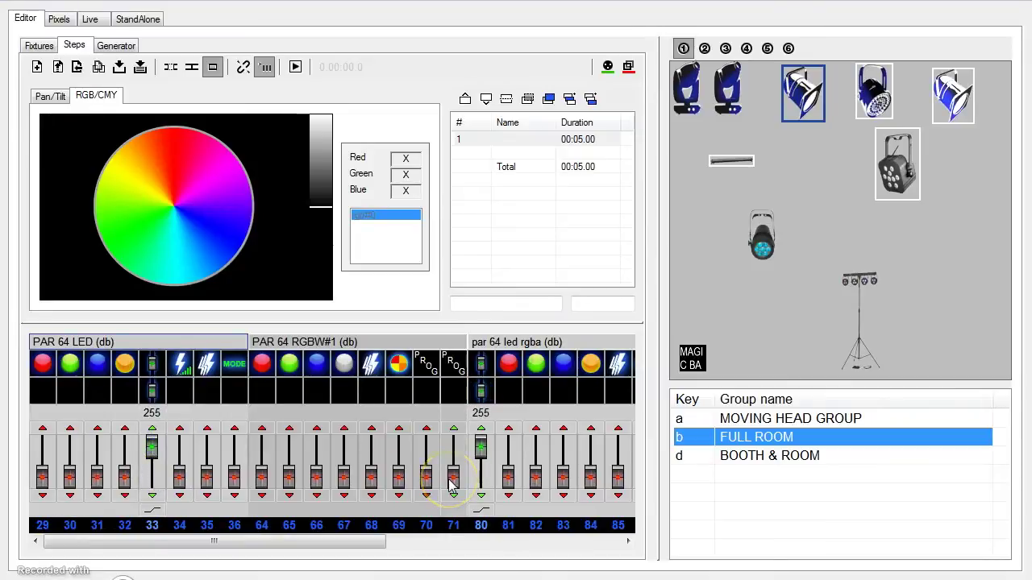
{"action": "left_click", "coordinate": [536, 496]}
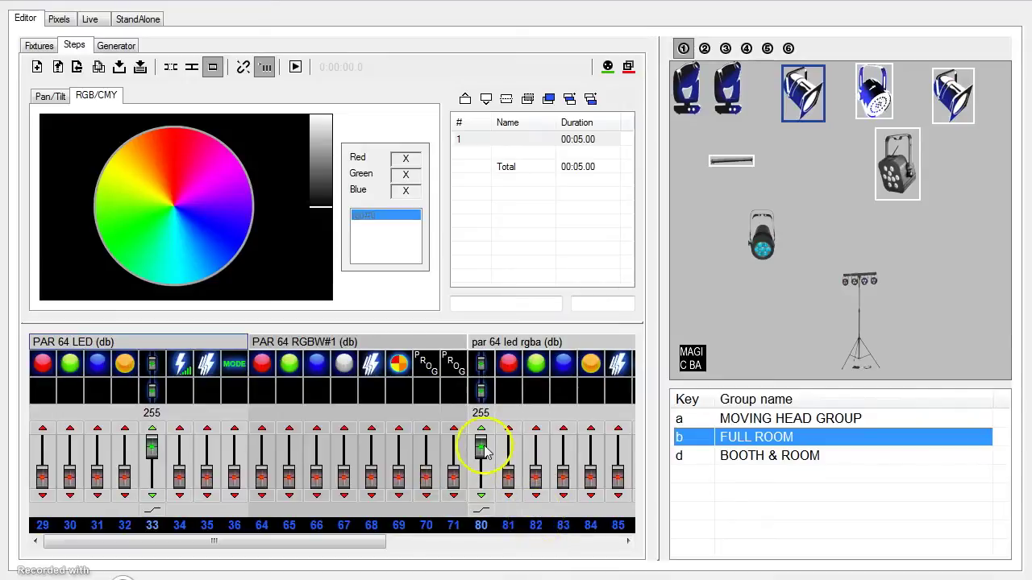
Raise the linked red channels of the FULL ROOM fixtures to 255 through the PAR 64 RGB's channel 94
{"action": "left_click_drag", "start_coordinate": [283, 546], "coordinate": [547, 544]}
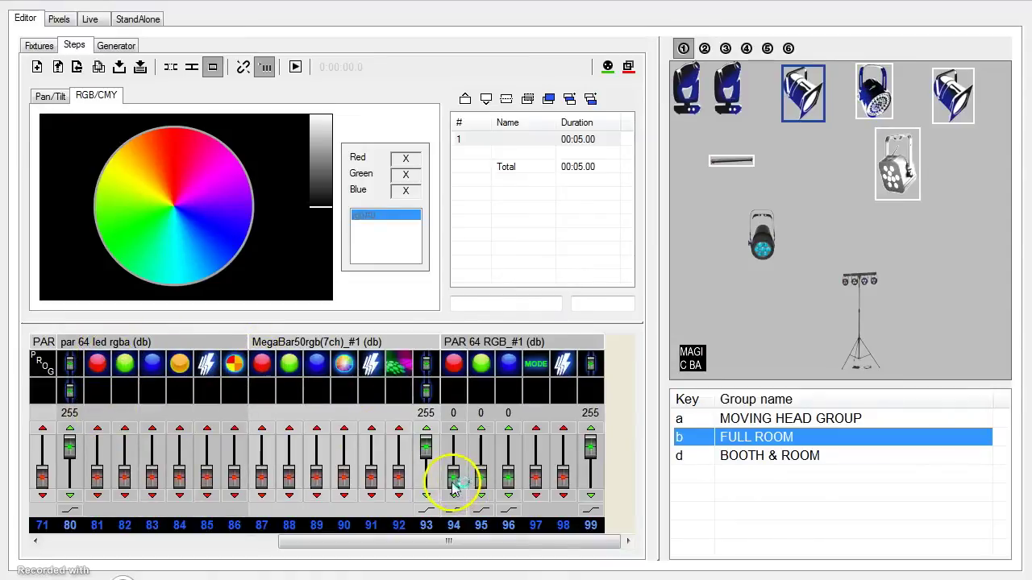
{"action": "left_click_drag", "start_coordinate": [466, 490], "coordinate": [465, 449]}
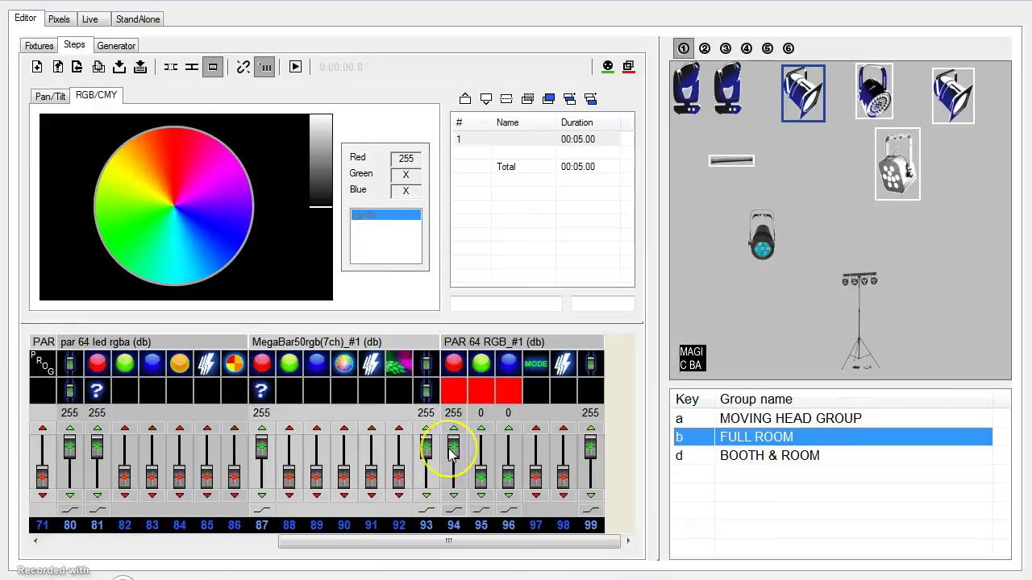
{"action": "mouse_move", "coordinate": [451, 456]}
{"action": "left_mouse_down"}
{"action": "mouse_move", "coordinate": [442, 488]}
{"action": "mouse_move", "coordinate": [465, 440]}
{"action": "left_mouse_up"}
Try adjusting the MegaBar50rgb dimmer with the channels unlinked, and restore linked channel control
{"action": "left_click", "coordinate": [243, 67]}
{"action": "mouse_move", "coordinate": [425, 446]}
{"action": "left_mouse_down"}
{"action": "mouse_move", "coordinate": [426, 472]}
{"action": "mouse_move", "coordinate": [428, 427]}
{"action": "mouse_move", "coordinate": [428, 480]}
{"action": "mouse_move", "coordinate": [414, 451]}
{"action": "mouse_move", "coordinate": [414, 437]}
{"action": "mouse_move", "coordinate": [426, 476]}
{"action": "mouse_move", "coordinate": [425, 440]}
{"action": "left_mouse_up"}
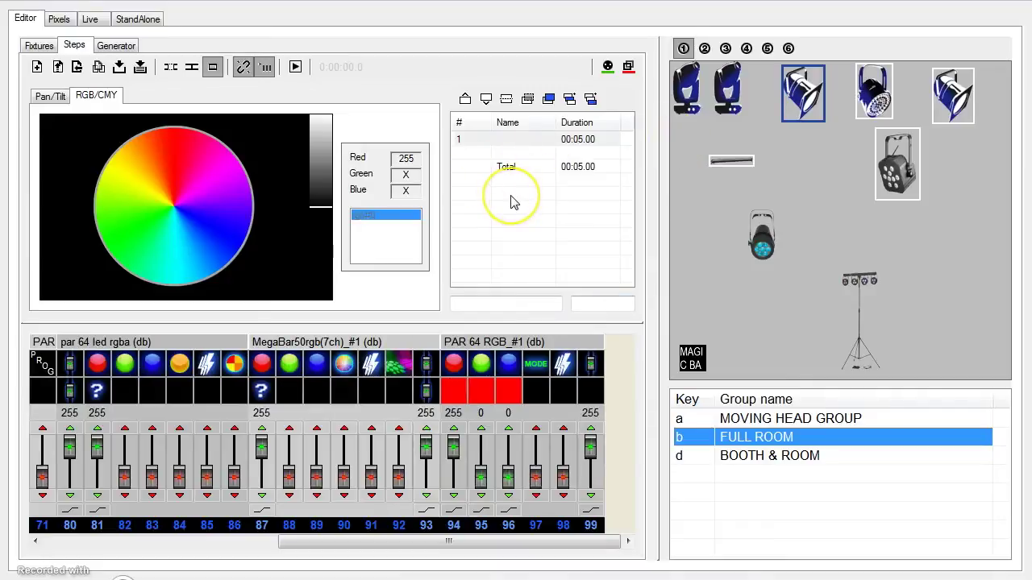
{"action": "left_click", "coordinate": [590, 140]}
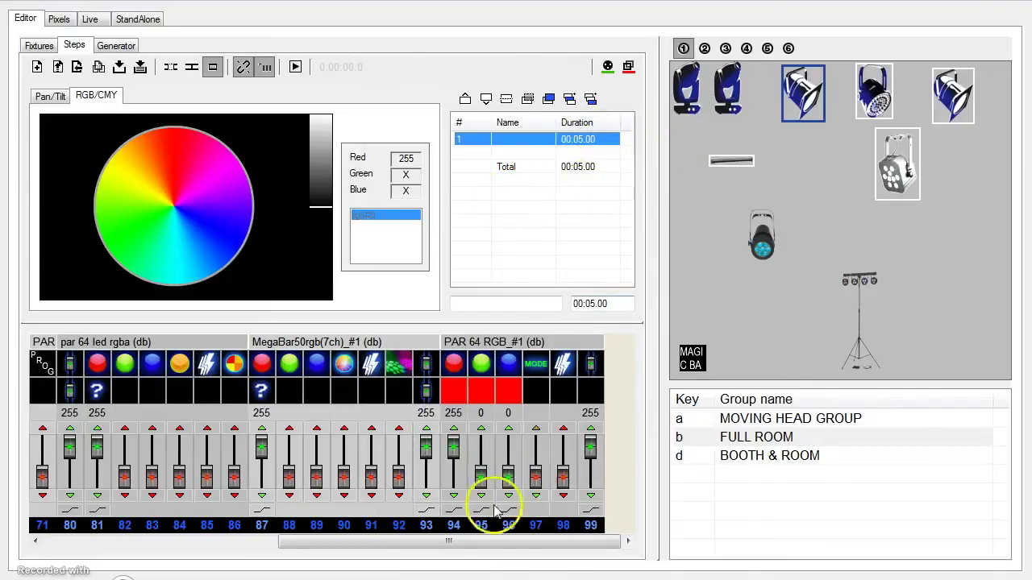
{"action": "left_click", "coordinate": [243, 72]}
{"action": "mouse_move", "coordinate": [452, 452]}
{"action": "left_mouse_down"}
{"action": "mouse_move", "coordinate": [452, 430]}
{"action": "mouse_move", "coordinate": [458, 477]}
{"action": "mouse_move", "coordinate": [456, 448]}
{"action": "left_mouse_up"}
{"action": "left_click", "coordinate": [482, 387]}
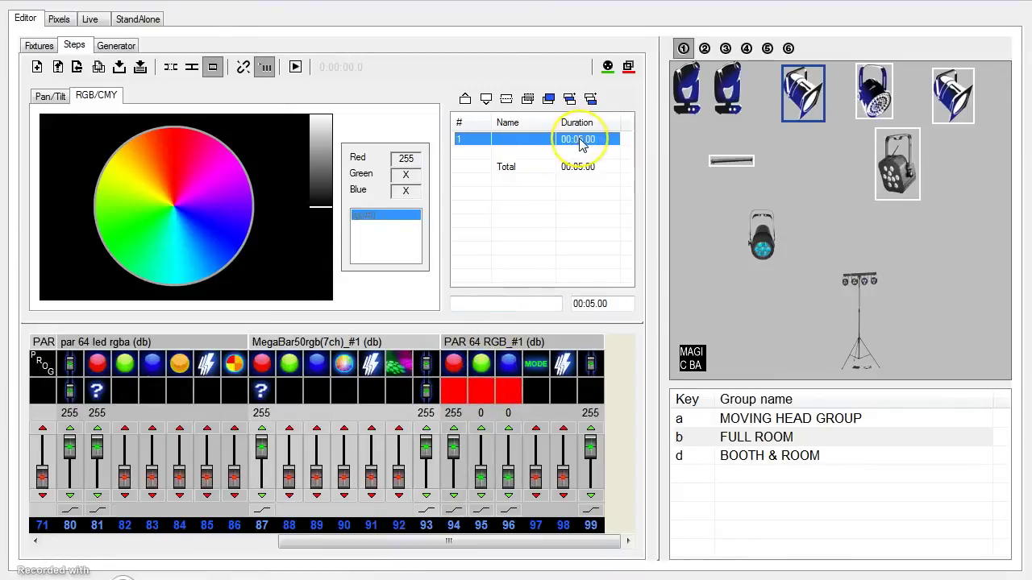
Set the duration of step 1 to 00:00.10
{"action": "left_click", "coordinate": [595, 303]}
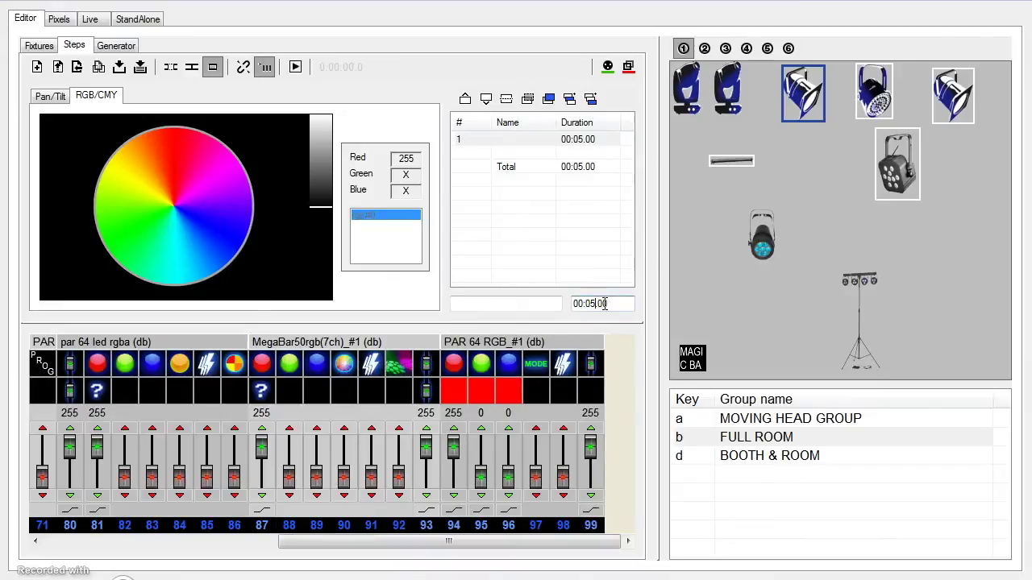
{"action": "left_click", "coordinate": [587, 303]}
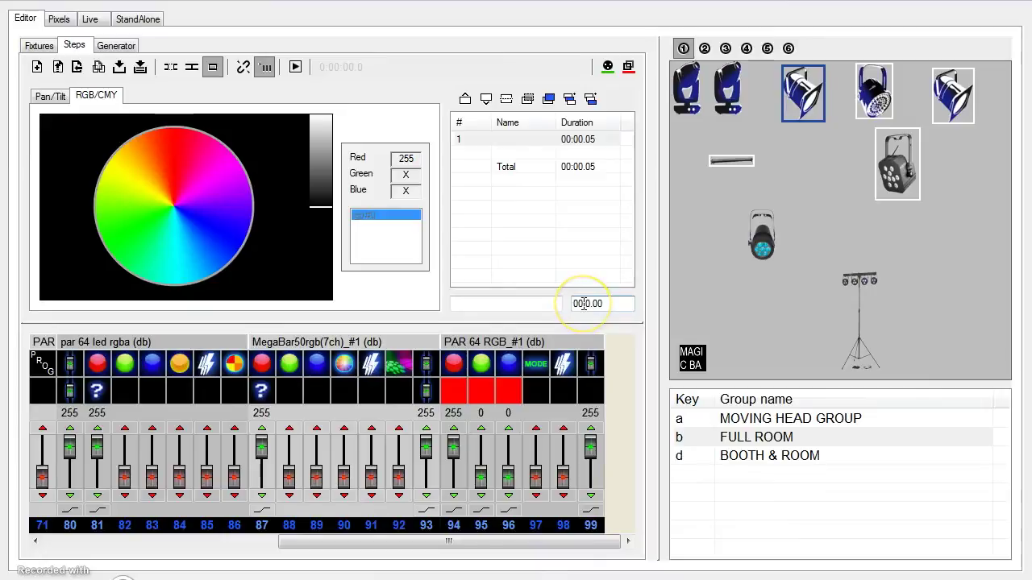
{"action": "type", "text": "."}
{"action": "left_click", "coordinate": [603, 303]}
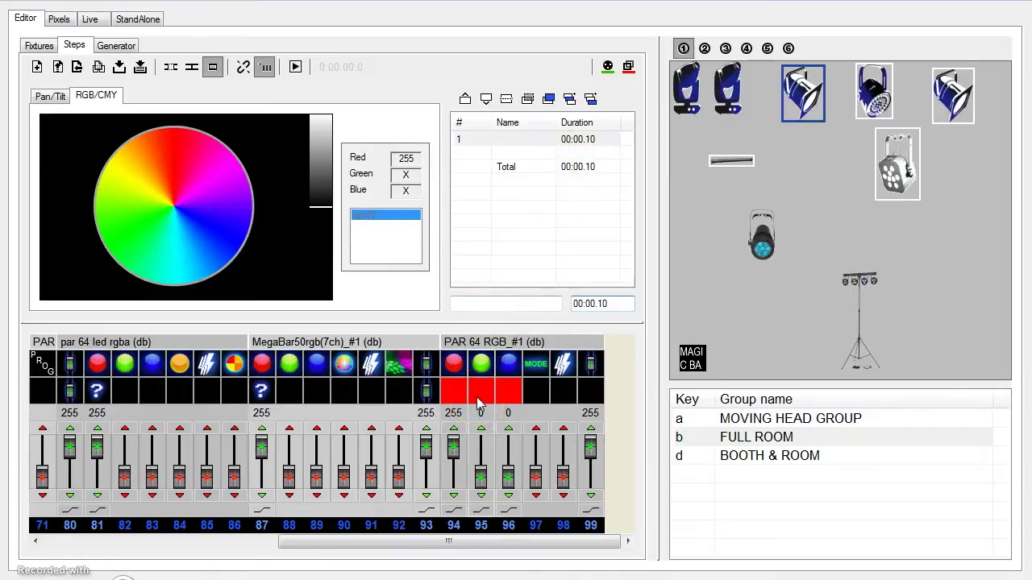
Duplicate step 1 as step 2 with red at 0 and blue at 255, and duplicate that as step 3 with the strobe at 168
{"action": "left_click", "coordinate": [590, 98]}
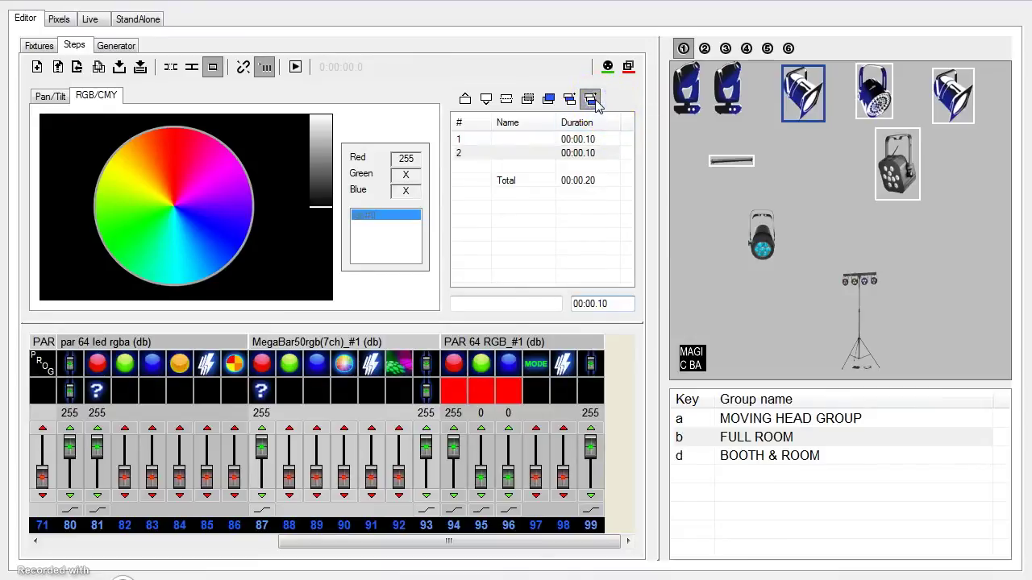
{"action": "left_click_drag", "start_coordinate": [452, 445], "coordinate": [450, 490]}
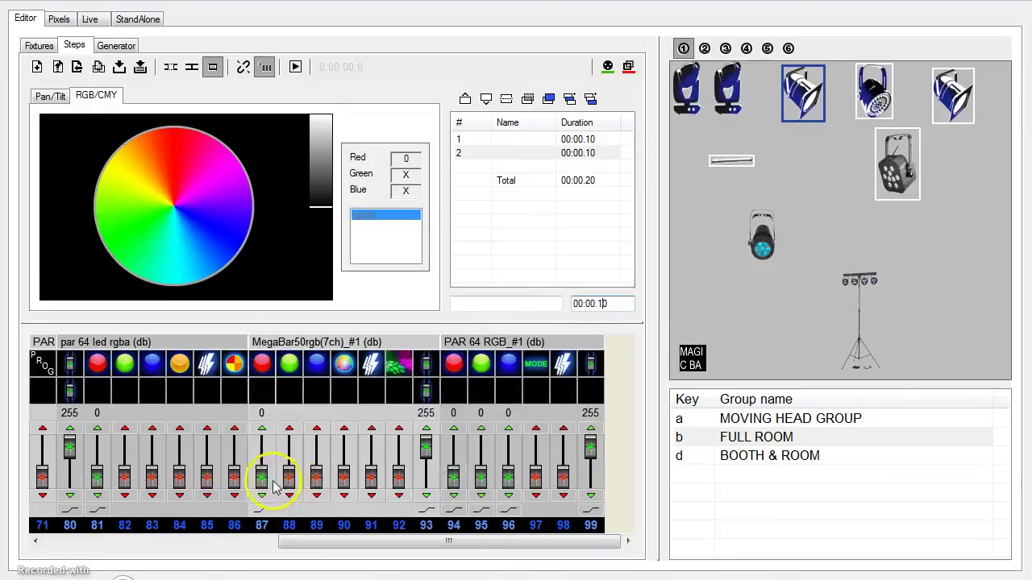
{"action": "left_click", "coordinate": [315, 479]}
{"action": "left_click_drag", "start_coordinate": [316, 479], "coordinate": [316, 445]}
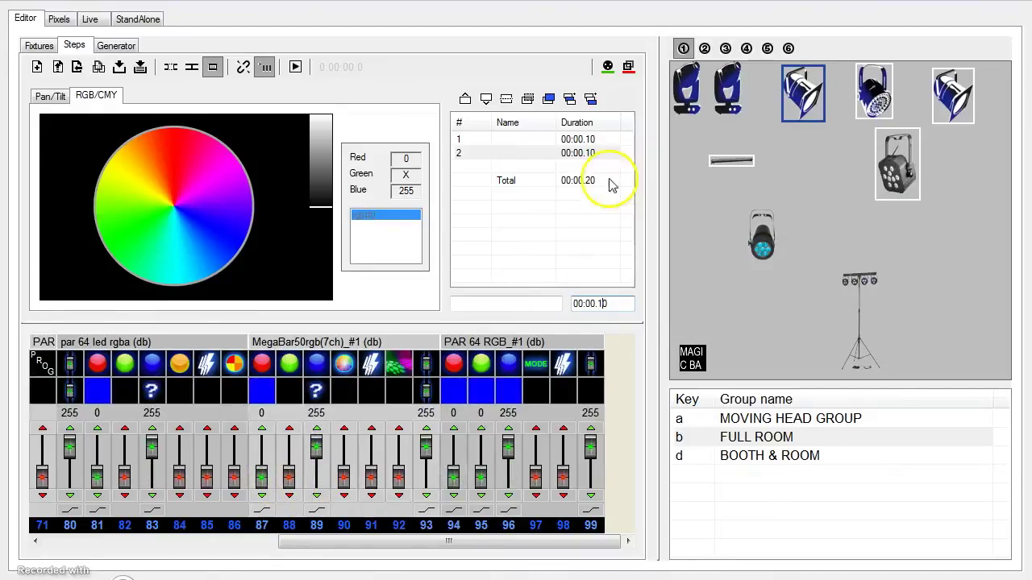
{"action": "left_click", "coordinate": [590, 98]}
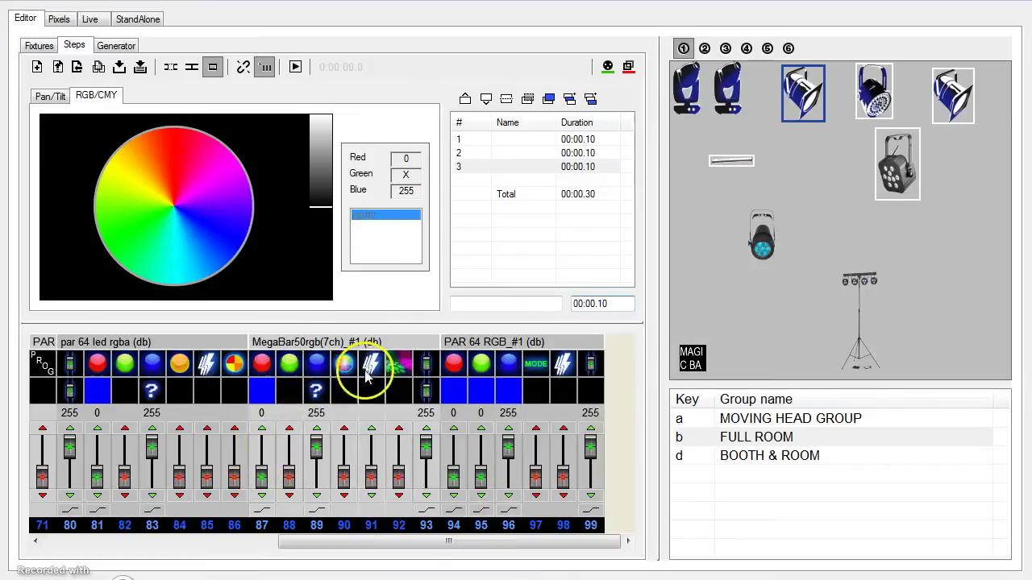
{"action": "mouse_move", "coordinate": [371, 478]}
{"action": "left_mouse_down"}
{"action": "mouse_move", "coordinate": [368, 444]}
{"action": "mouse_move", "coordinate": [377, 453]}
{"action": "mouse_move", "coordinate": [369, 476]}
{"action": "mouse_move", "coordinate": [371, 459]}
{"action": "left_mouse_up"}
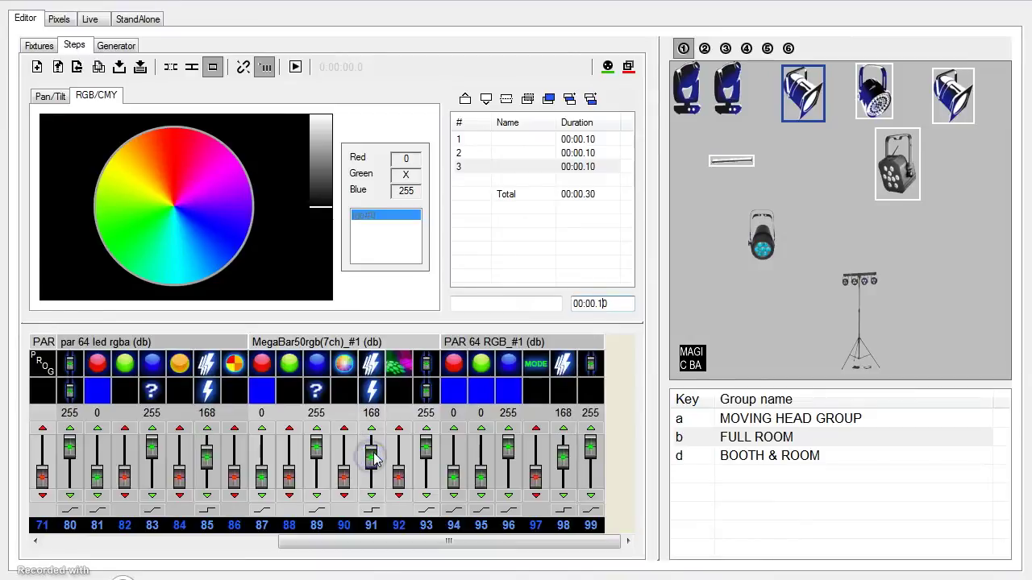
Add a fourth step coloured magenta with red 255, green 0 and blue 225, and the linked strobe channels at 141
{"action": "left_click", "coordinate": [592, 98]}
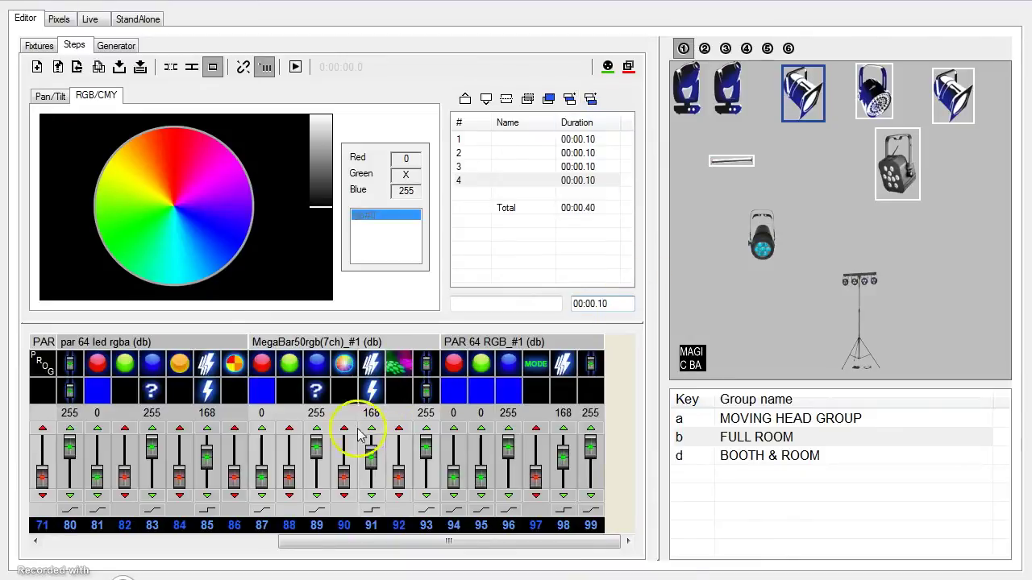
{"action": "left_click_drag", "start_coordinate": [371, 455], "coordinate": [369, 485]}
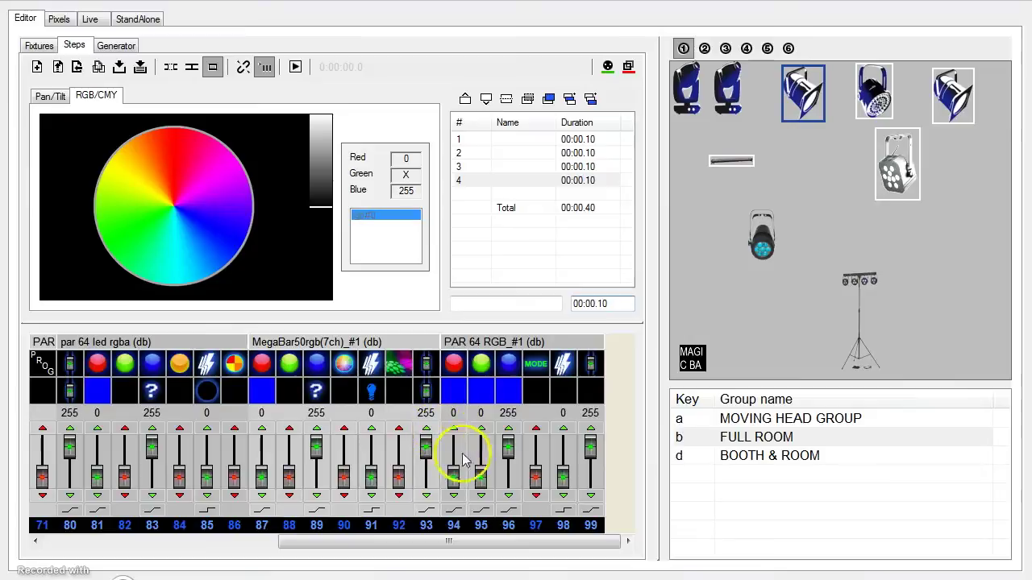
{"action": "left_click_drag", "start_coordinate": [507, 453], "coordinate": [510, 489]}
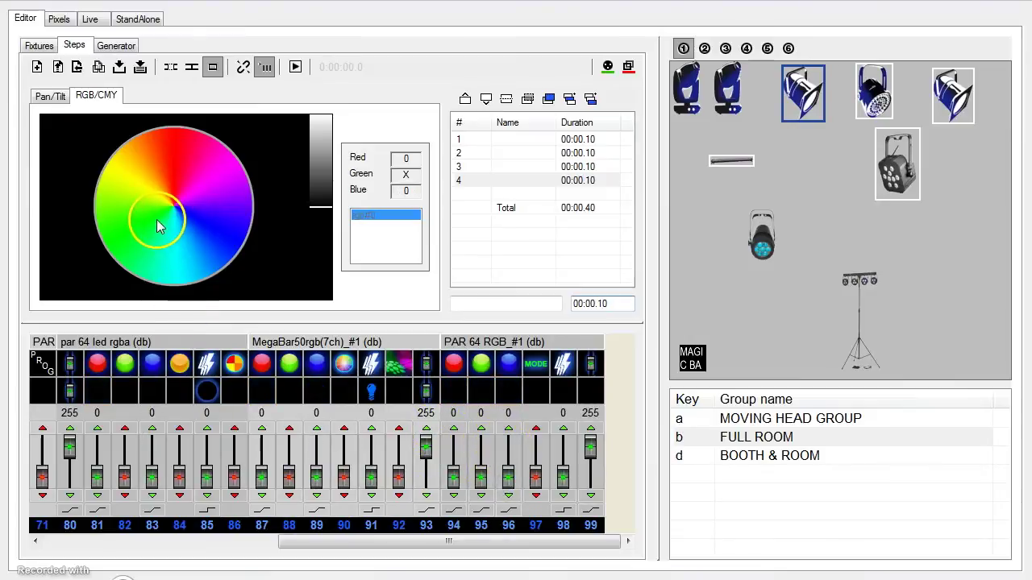
{"action": "left_click_drag", "start_coordinate": [211, 179], "coordinate": [226, 161]}
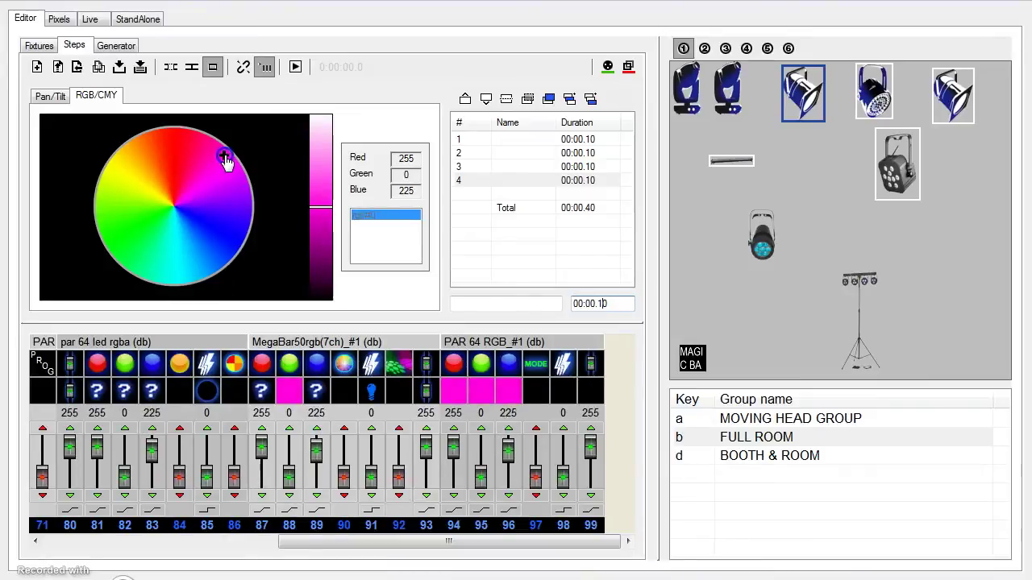
{"action": "left_click", "coordinate": [40, 478]}
{"action": "mouse_move", "coordinate": [370, 479]}
{"action": "left_mouse_down"}
{"action": "mouse_move", "coordinate": [374, 450]}
{"action": "mouse_move", "coordinate": [372, 466]}
{"action": "left_mouse_up"}
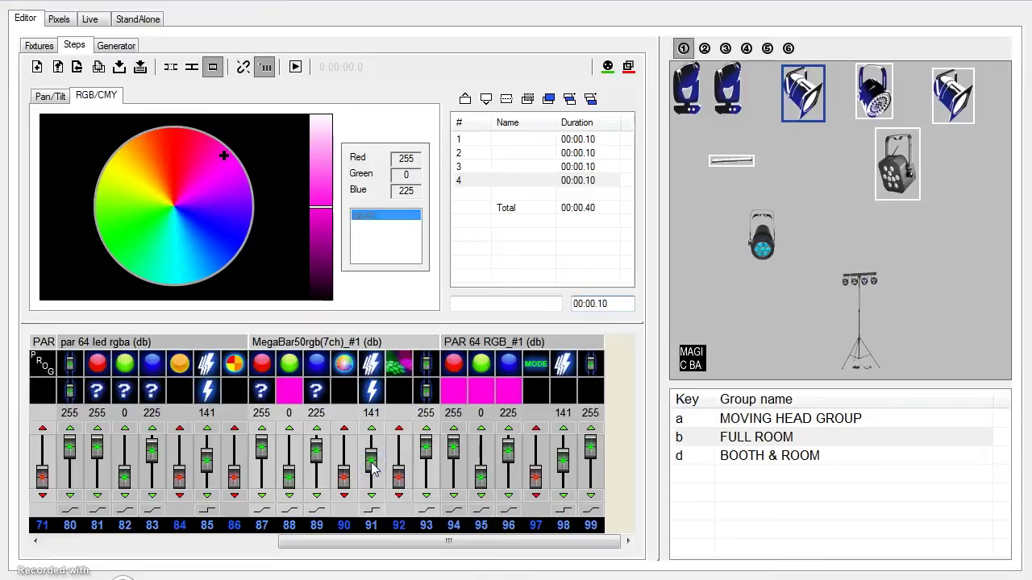
Append four more copies of the magenta step as steps 5 to 8, and select step 1 for review
{"action": "left_click", "coordinate": [850, 287]}
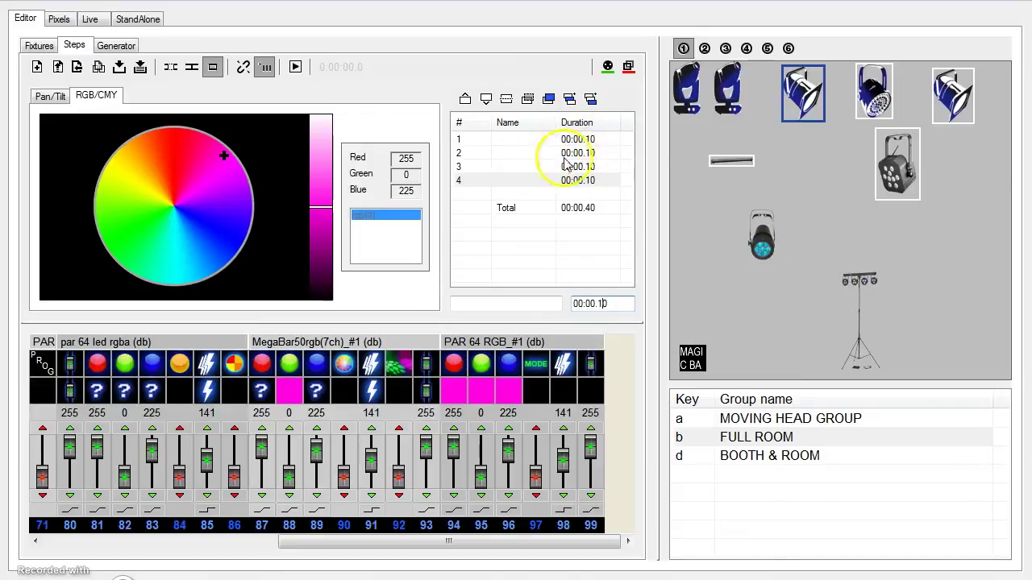
{"action": "left_click", "coordinate": [590, 99]}
{"action": "left_click", "coordinate": [590, 99]}
{"action": "left_click", "coordinate": [590, 99]}
{"action": "left_click", "coordinate": [590, 99]}
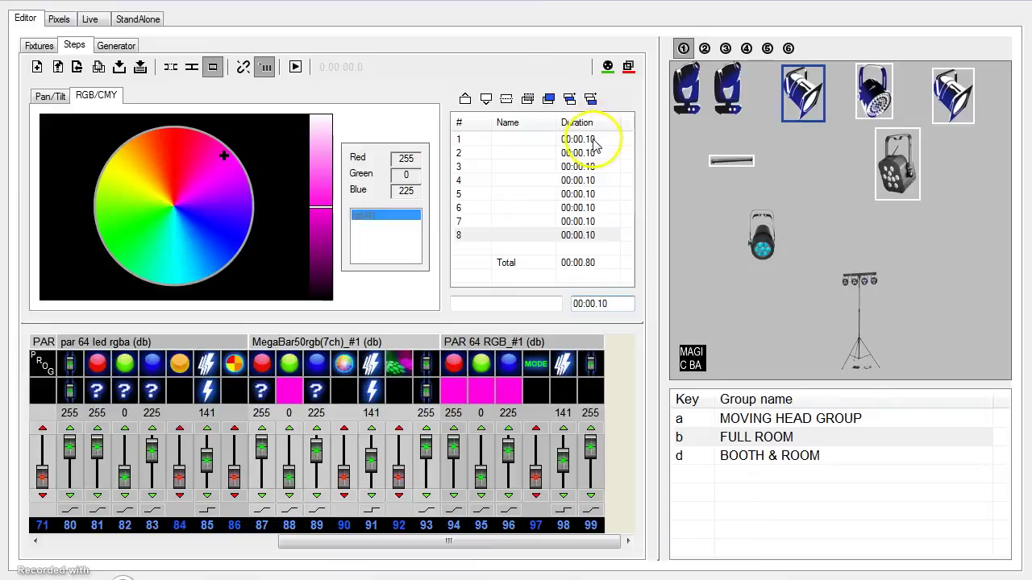
{"action": "left_click", "coordinate": [587, 138]}
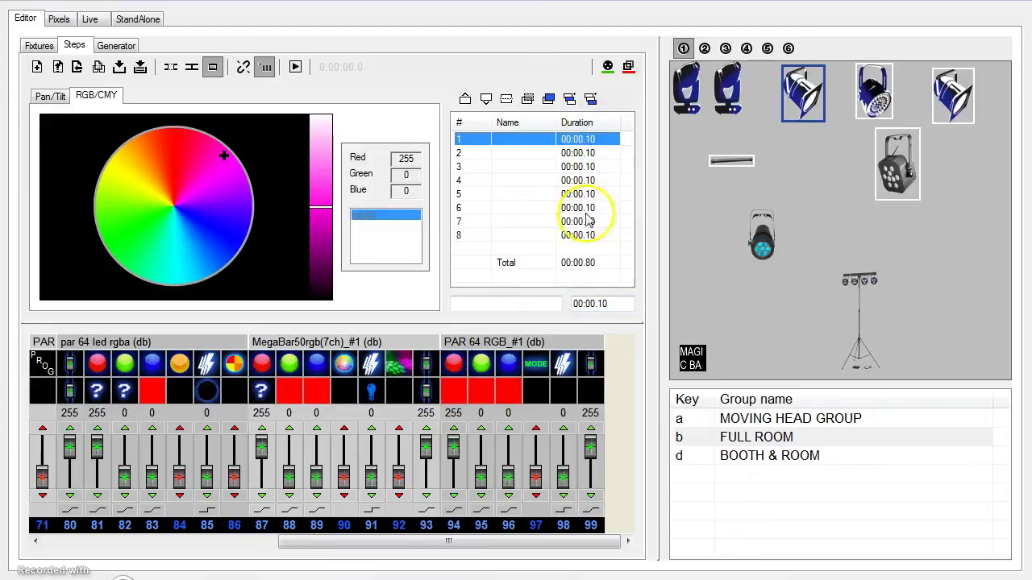
Start a new scene in the Steps editor, discarding the current eight-step scene without saving it
{"action": "left_click", "coordinate": [584, 234]}
{"action": "right_click", "coordinate": [587, 236]}
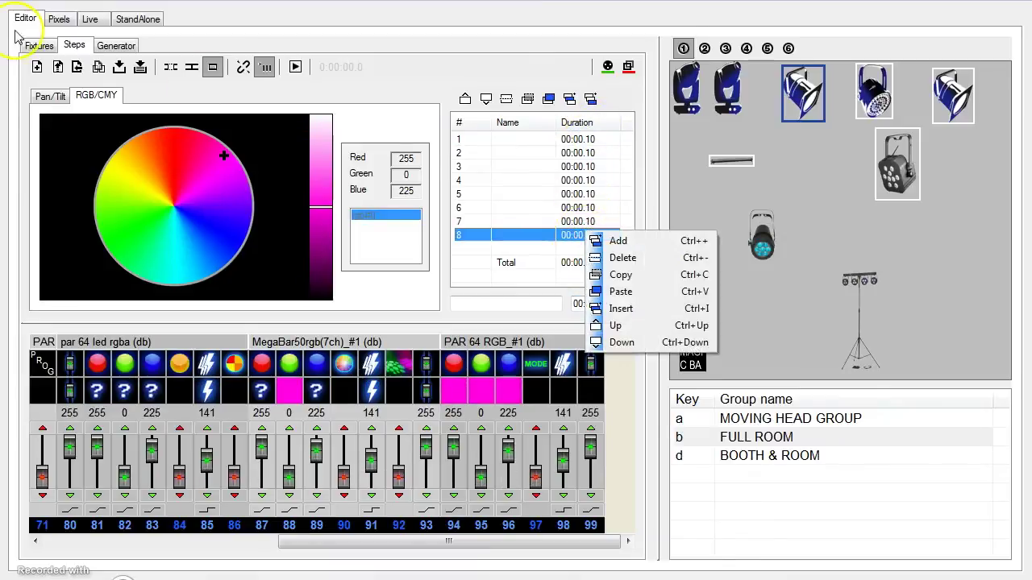
{"action": "left_click", "coordinate": [36, 68]}
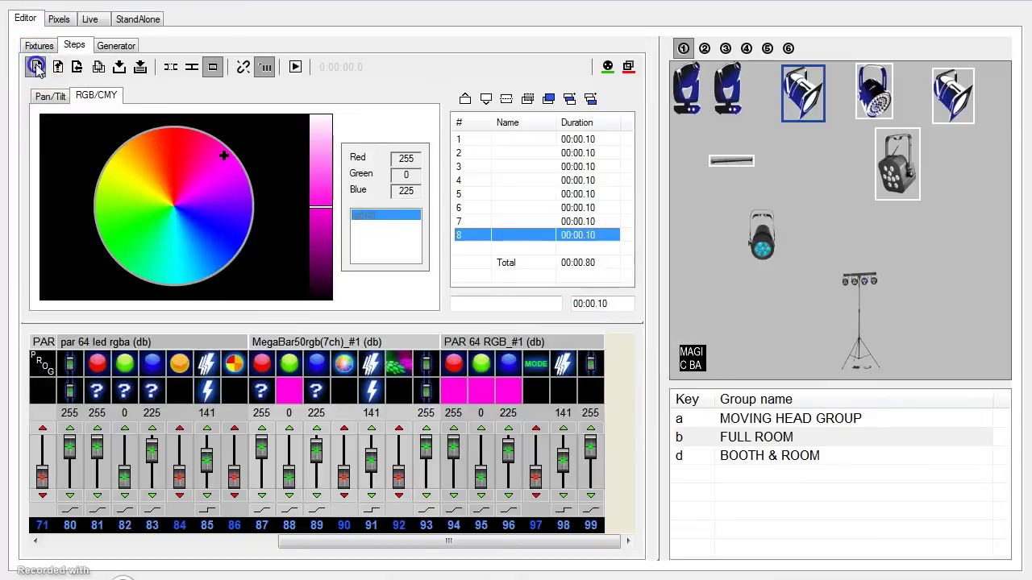
{"action": "left_click", "coordinate": [37, 68]}
{"action": "left_click", "coordinate": [524, 331]}
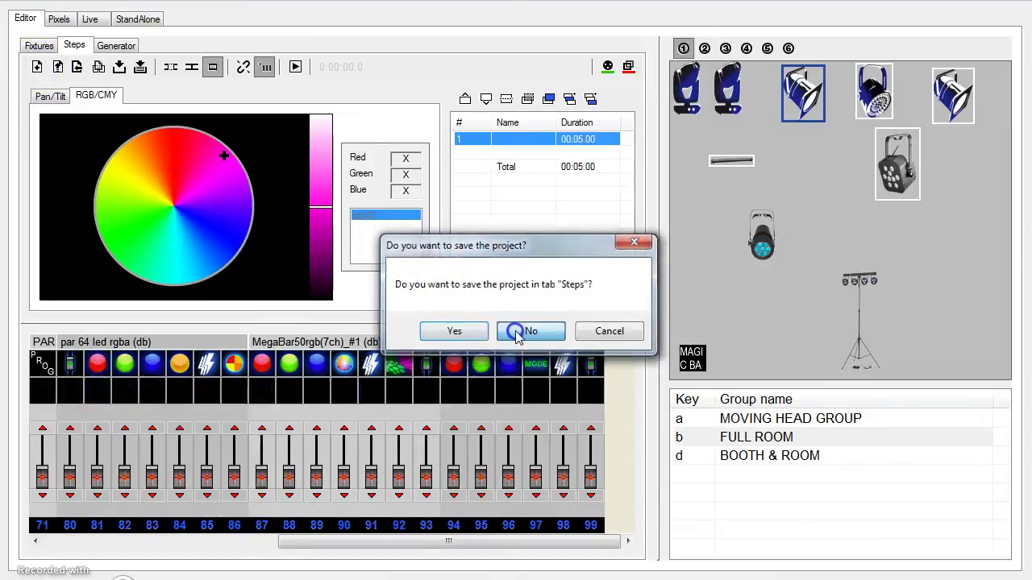
Colour step 1 of the new scene yellow with red 255, green 245 and blue 0
{"action": "left_click", "coordinate": [577, 141]}
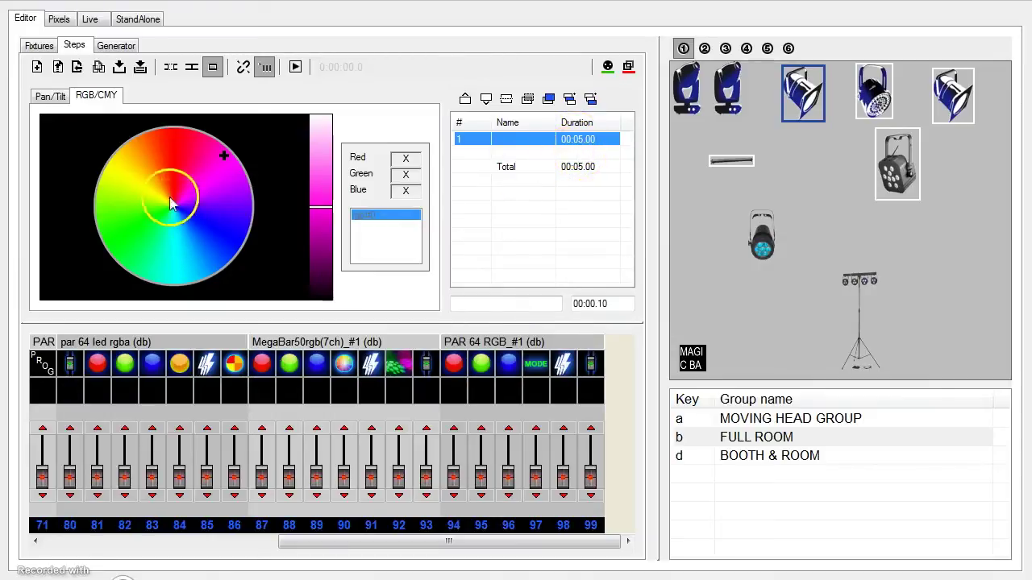
{"action": "left_click", "coordinate": [208, 152]}
{"action": "left_click_drag", "start_coordinate": [208, 152], "coordinate": [118, 170]}
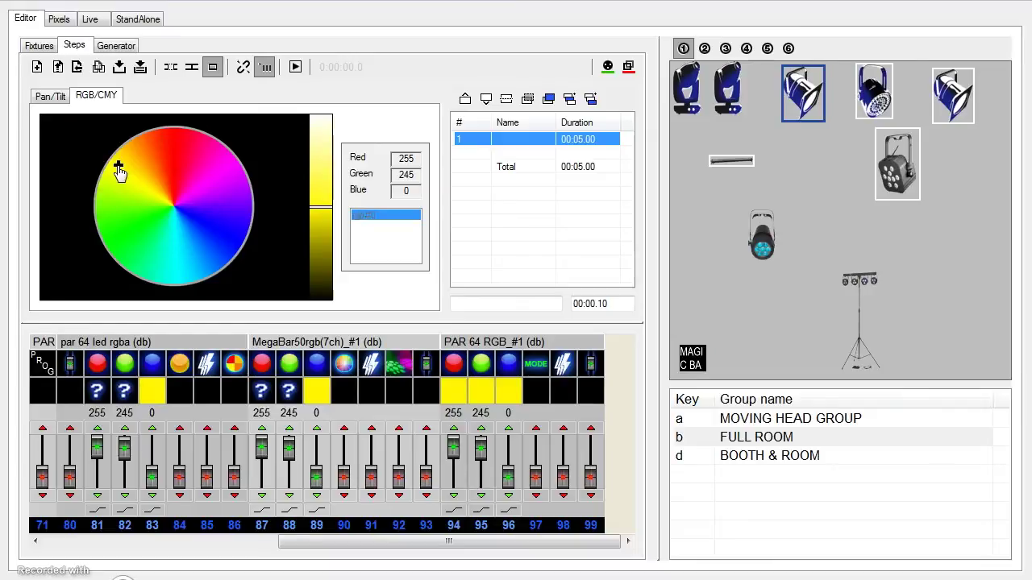
{"action": "left_click", "coordinate": [673, 364]}
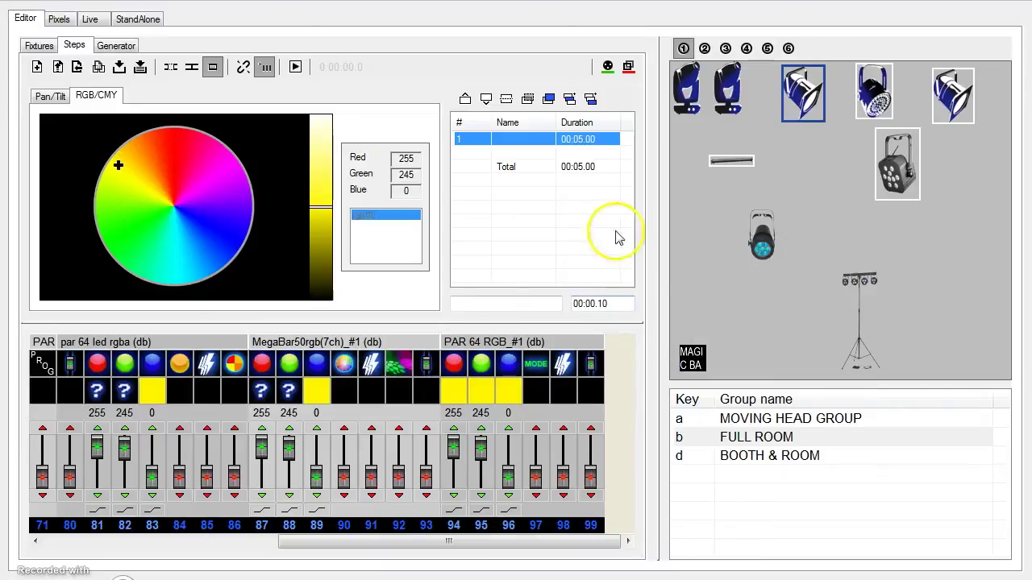
Check the scene save location without saving, and look through the scene files in the desktop folder SHOWXPRESS SCENE'S
{"action": "left_click", "coordinate": [142, 68]}
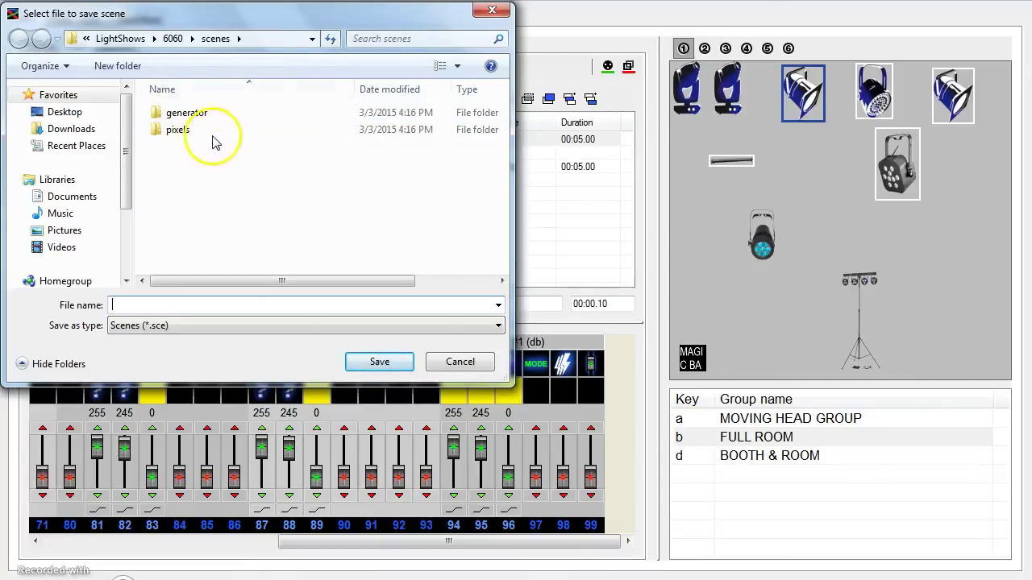
{"action": "left_click", "coordinate": [498, 16]}
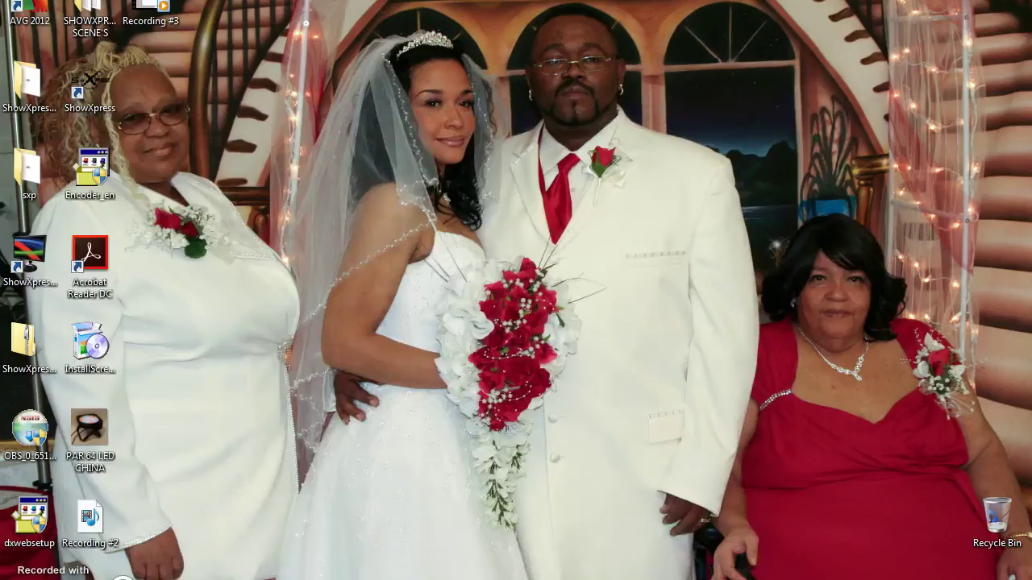
{"action": "left_click", "coordinate": [95, 5]}
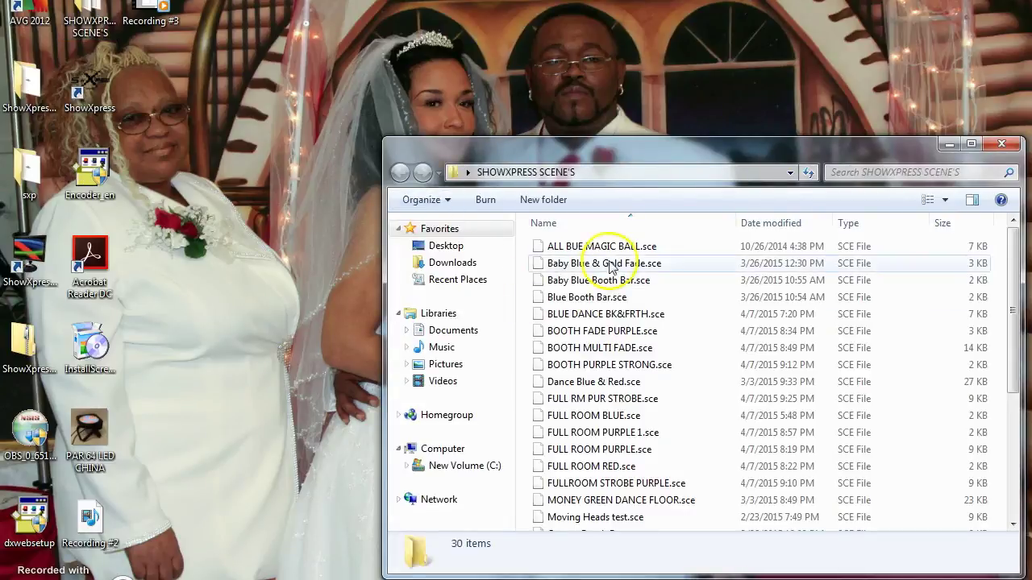
{"action": "scroll", "coordinate": [619, 438], "scroll_direction": "down", "scroll_amount": 4}
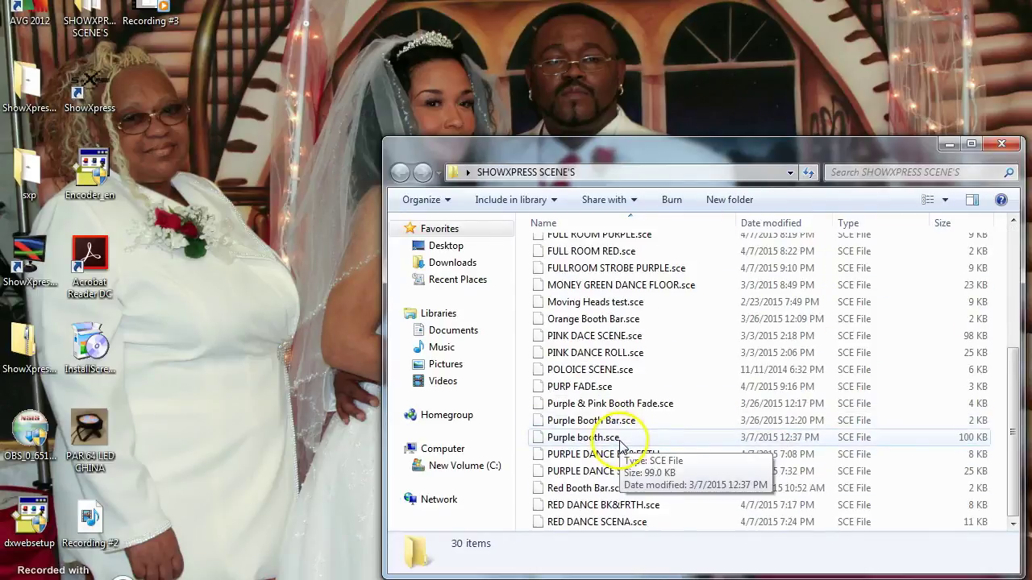
{"action": "left_click", "coordinate": [1001, 143]}
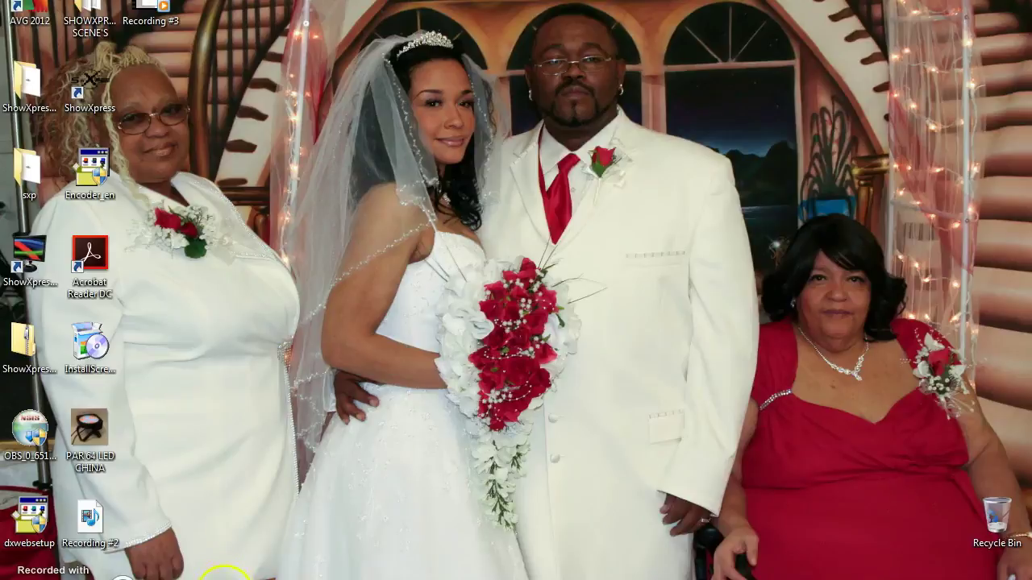
Return to ShowXpress and open its Live view with the scene boards
{"action": "left_click", "coordinate": [226, 574]}
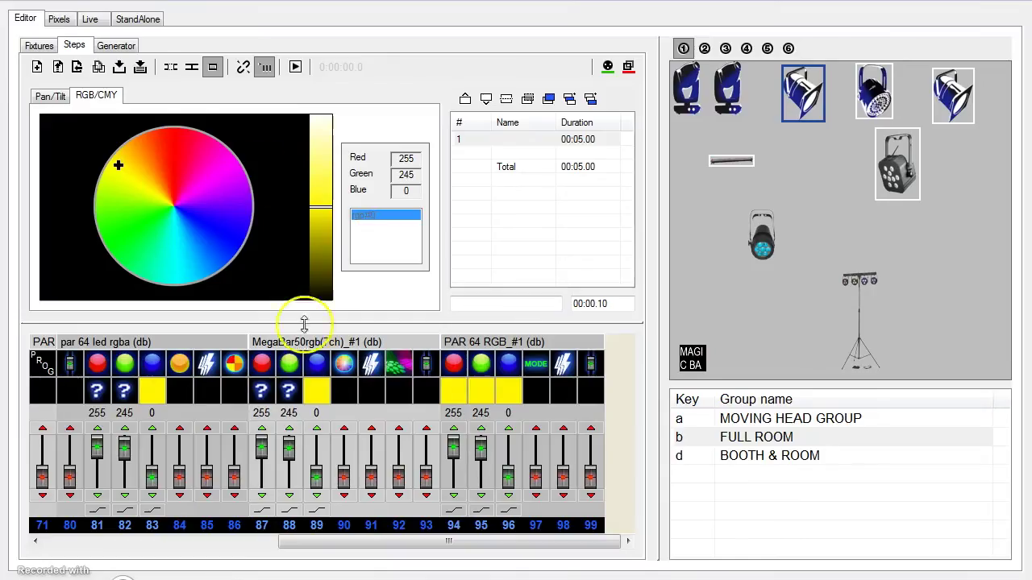
{"action": "left_click", "coordinate": [94, 21]}
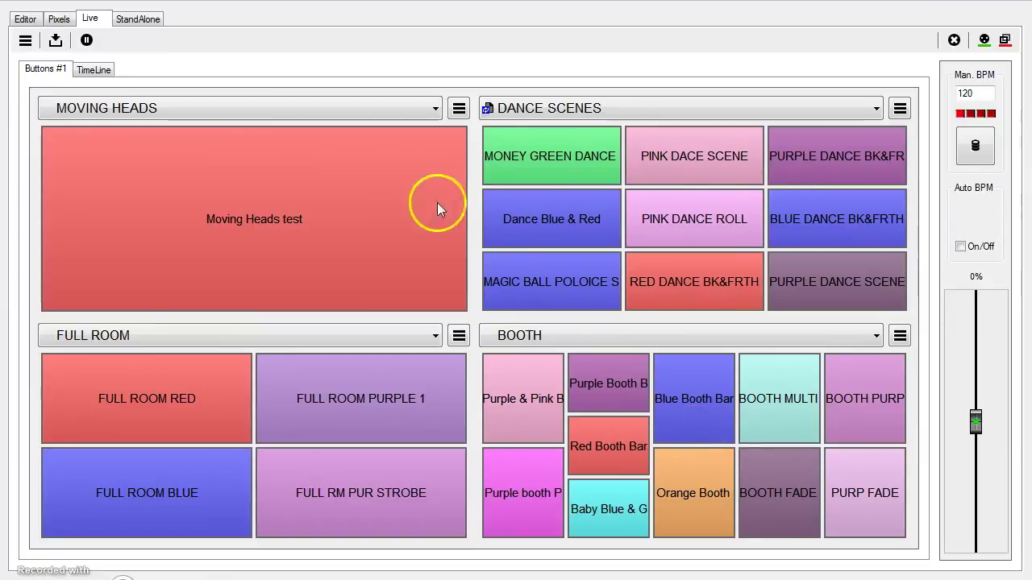
Set the first tab of the Live button boards to 8 Boards and apply the setting
{"action": "left_click", "coordinate": [20, 42]}
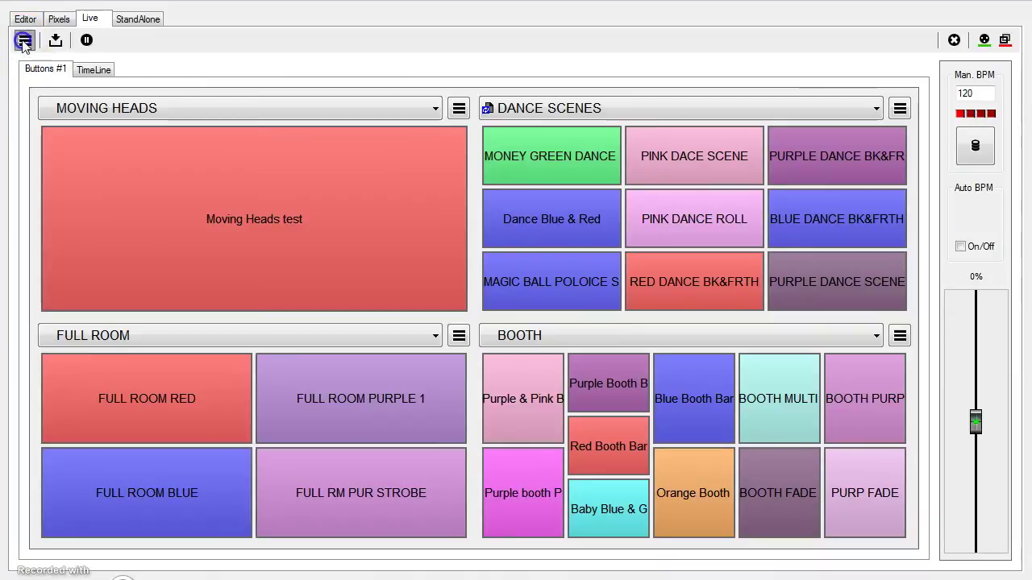
{"action": "left_click", "coordinate": [69, 49]}
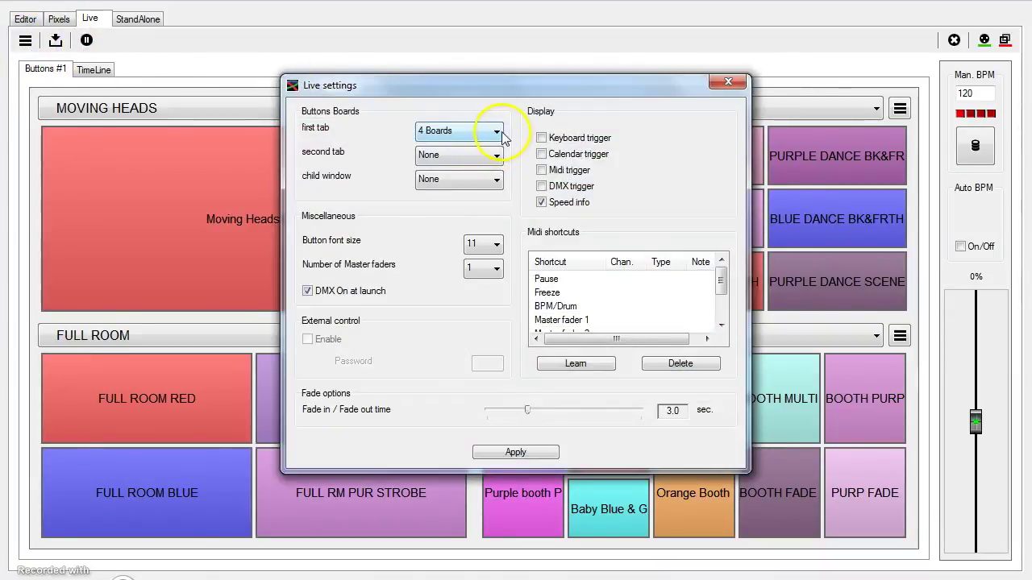
{"action": "left_click", "coordinate": [499, 132]}
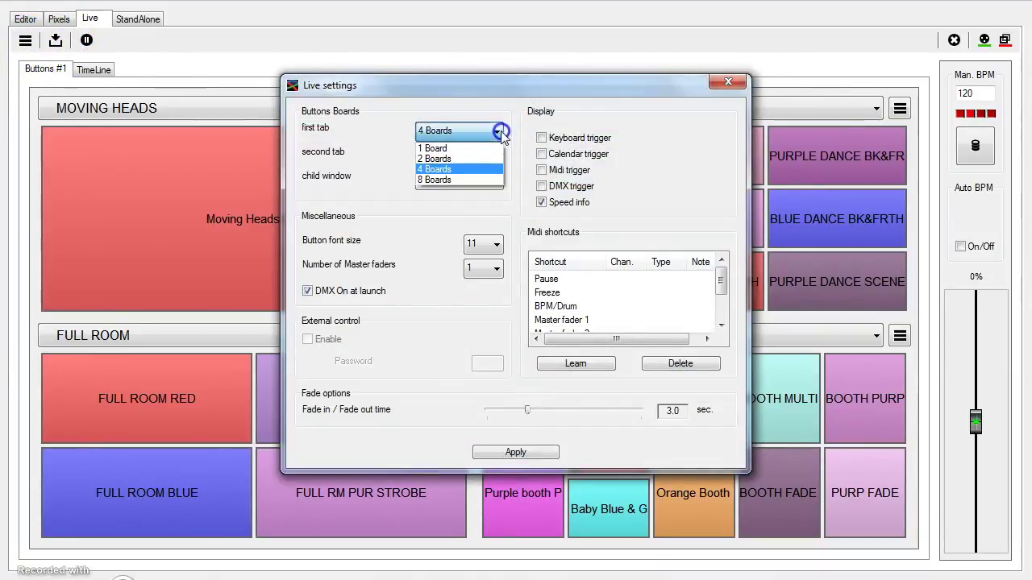
{"action": "left_click", "coordinate": [481, 181]}
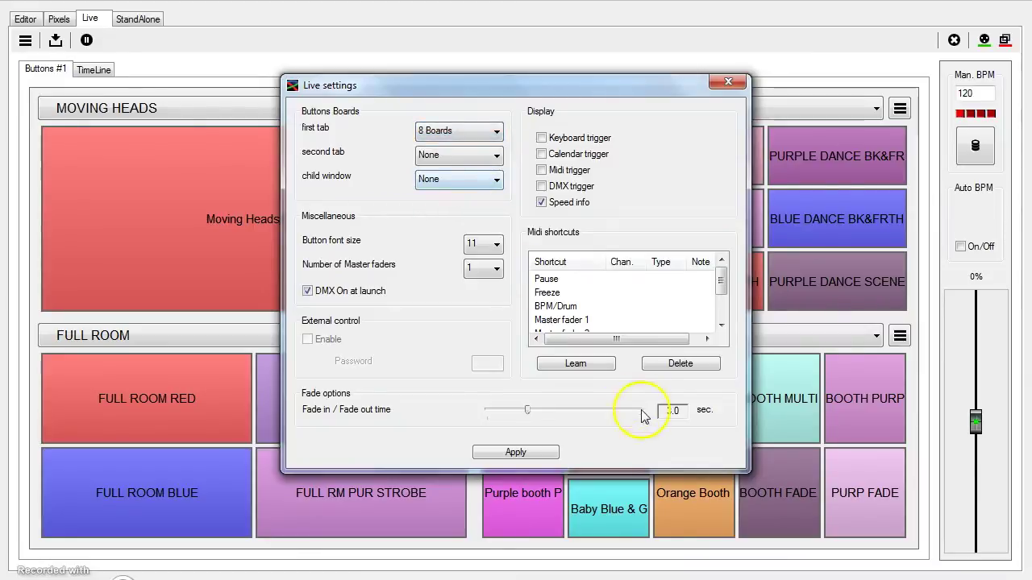
{"action": "left_click", "coordinate": [544, 453]}
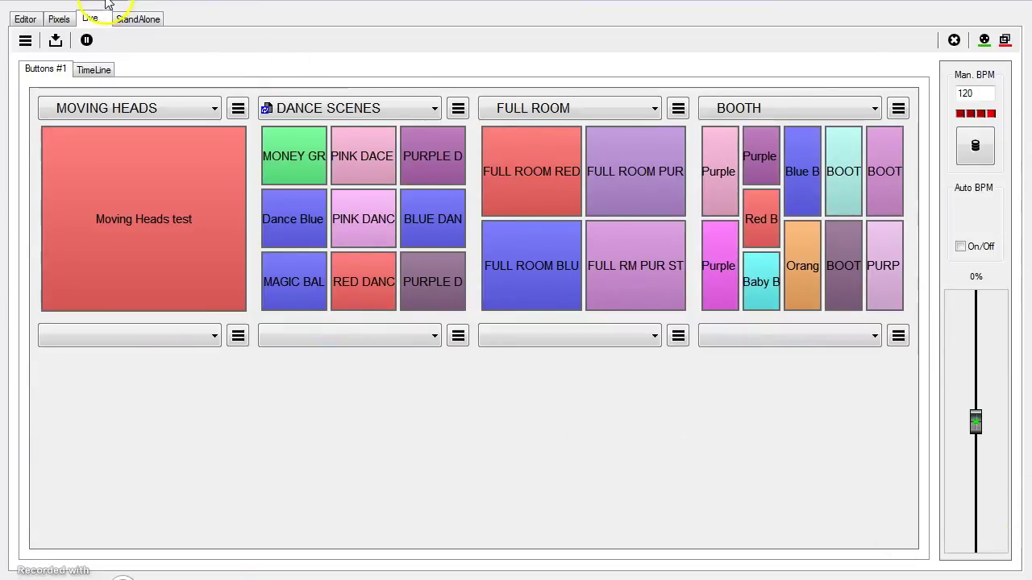
Set the first tab of the Live view to 1 Board and view the scene groups that board can show
{"action": "left_click", "coordinate": [25, 40]}
{"action": "left_click", "coordinate": [58, 53]}
{"action": "left_click", "coordinate": [495, 134]}
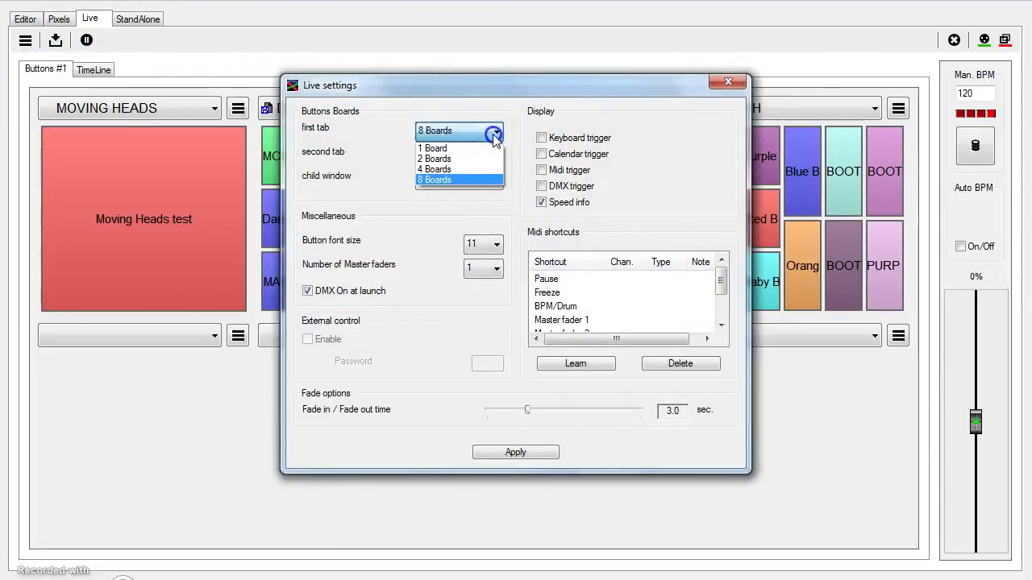
{"action": "left_click", "coordinate": [486, 150]}
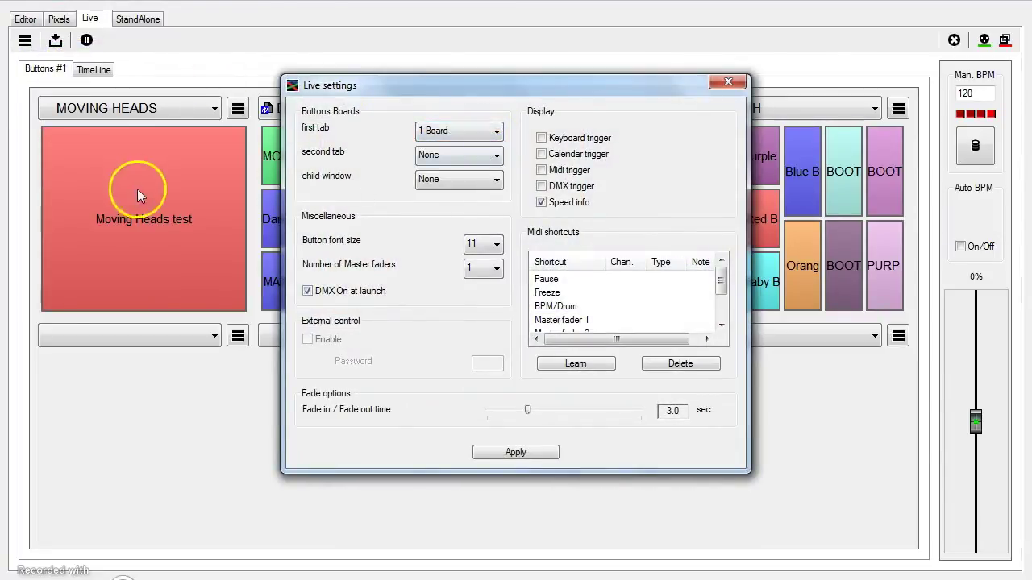
{"action": "left_click", "coordinate": [525, 453]}
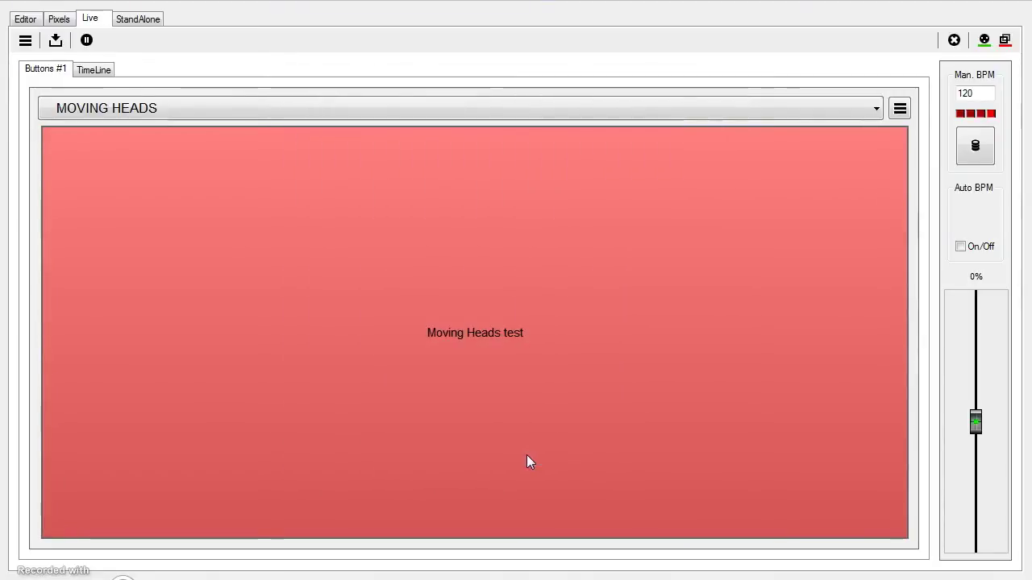
{"action": "left_click", "coordinate": [864, 108]}
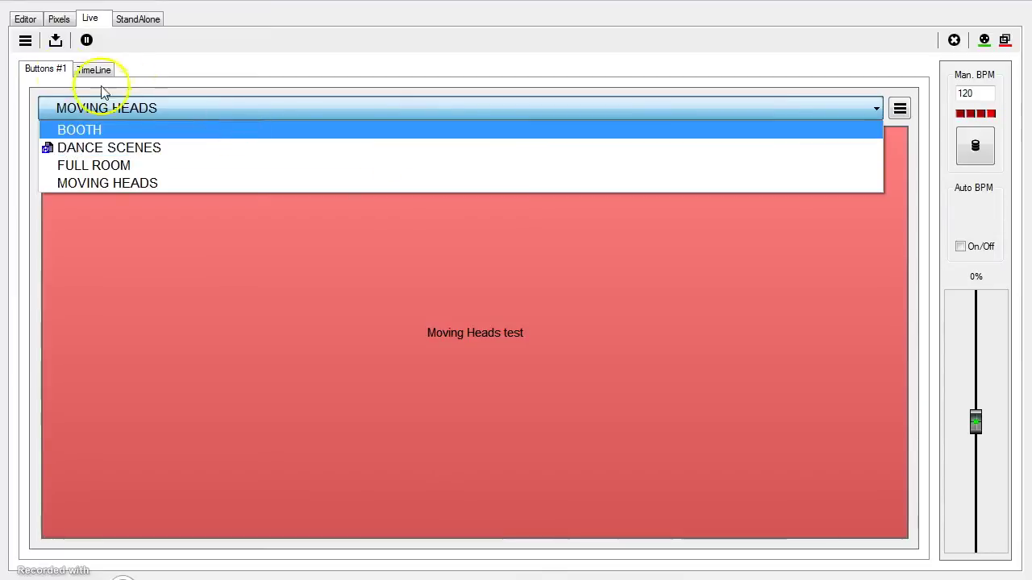
Set the first tab in the Live settings to 4 Boards and apply it
{"action": "left_click", "coordinate": [26, 43]}
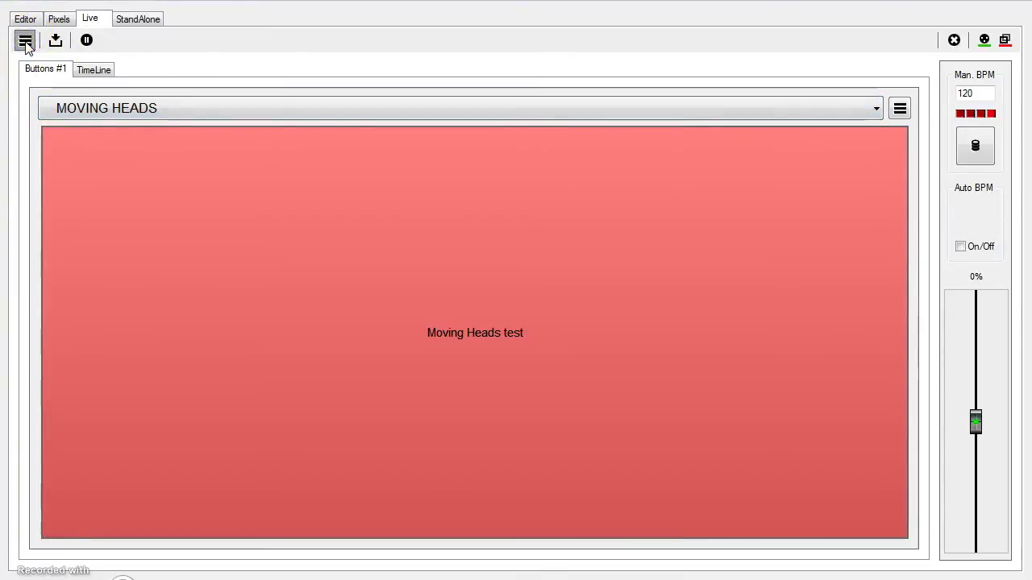
{"action": "left_click", "coordinate": [22, 42]}
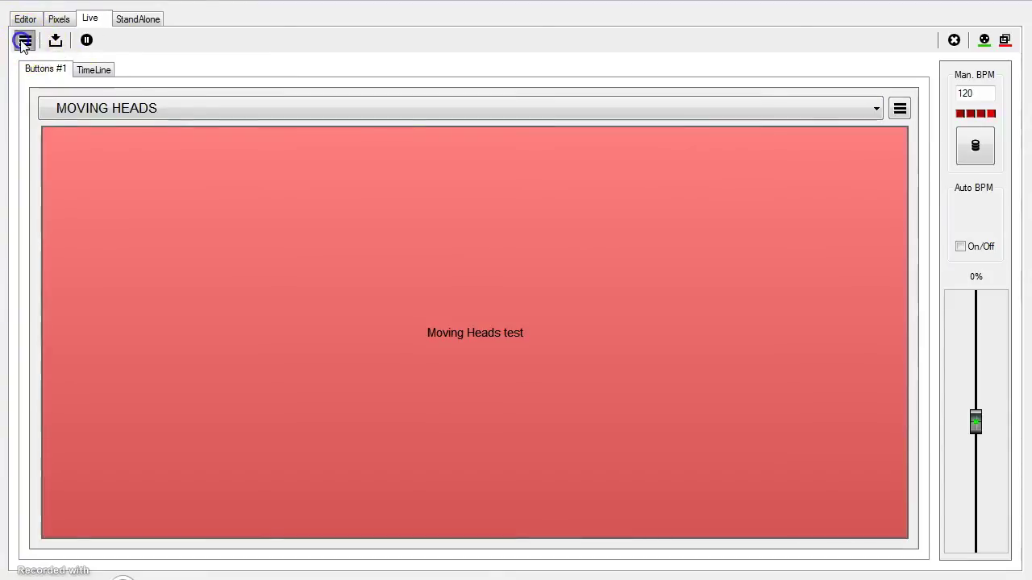
{"action": "left_click", "coordinate": [37, 48]}
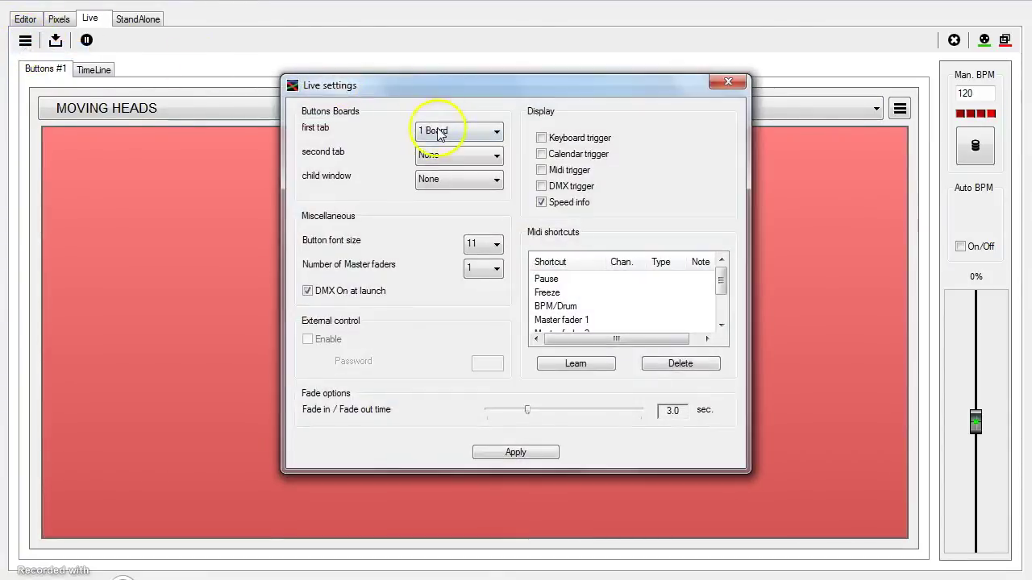
{"action": "left_click", "coordinate": [494, 133]}
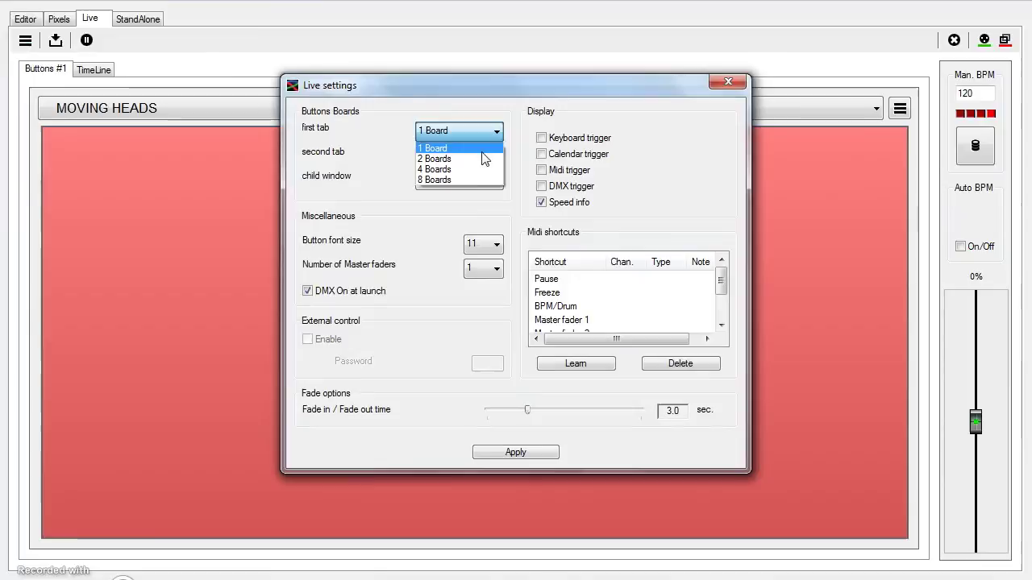
{"action": "left_click", "coordinate": [477, 169]}
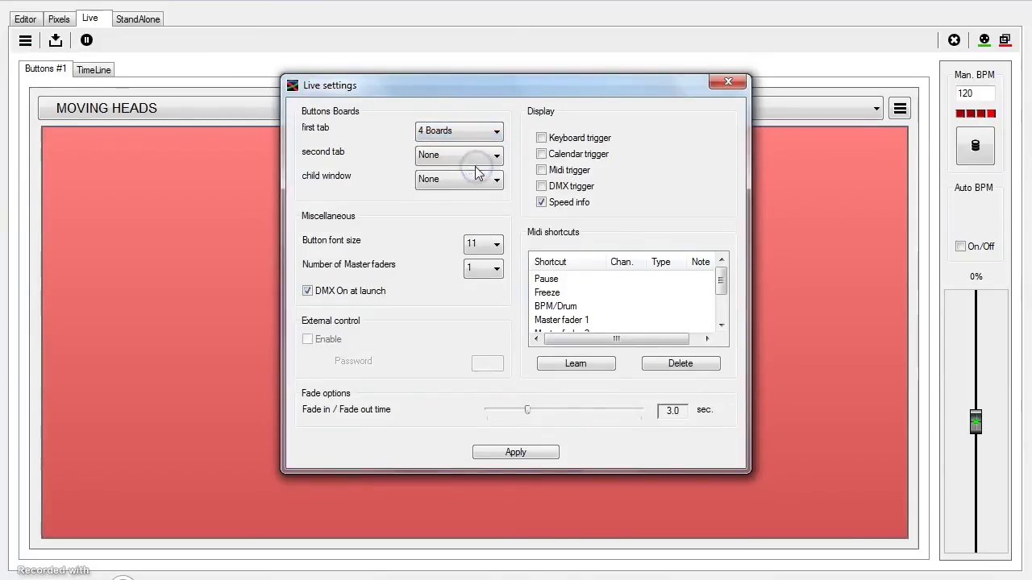
{"action": "left_click", "coordinate": [522, 452]}
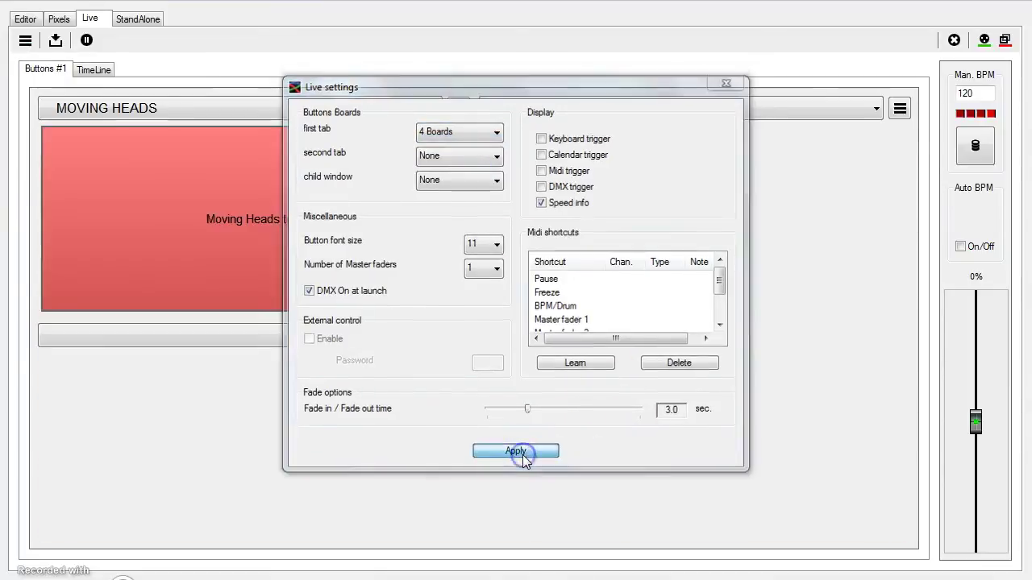
Show the DANCE SCENES group on the empty board beside MOVING HEADS
{"action": "left_click", "coordinate": [124, 152]}
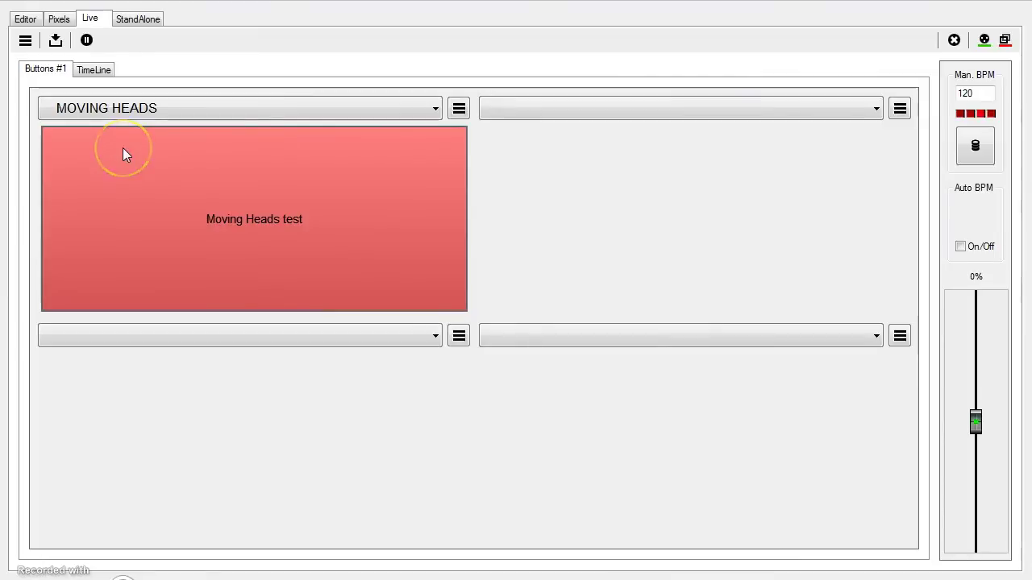
{"action": "left_click", "coordinate": [101, 174]}
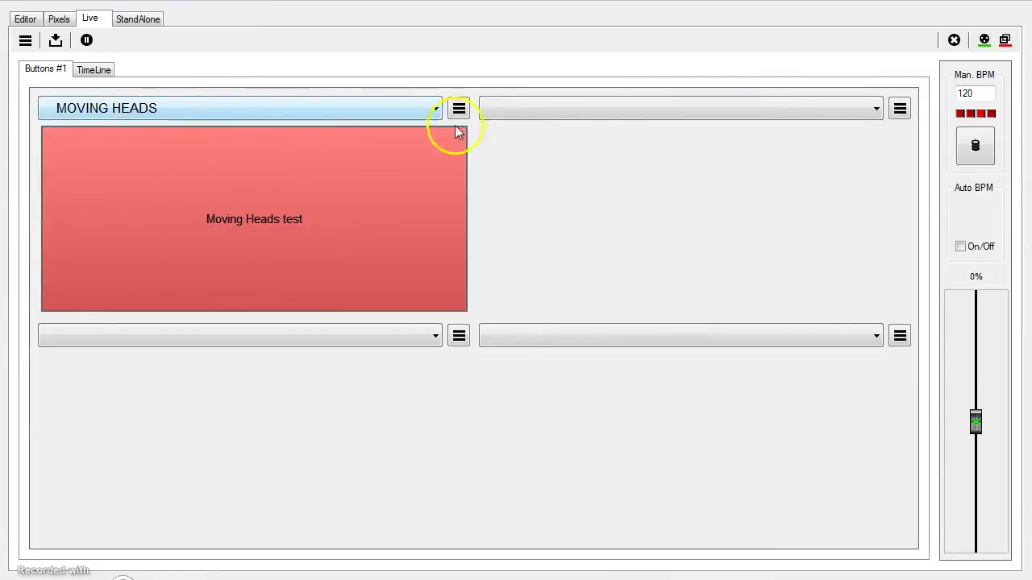
{"action": "left_click", "coordinate": [906, 105]}
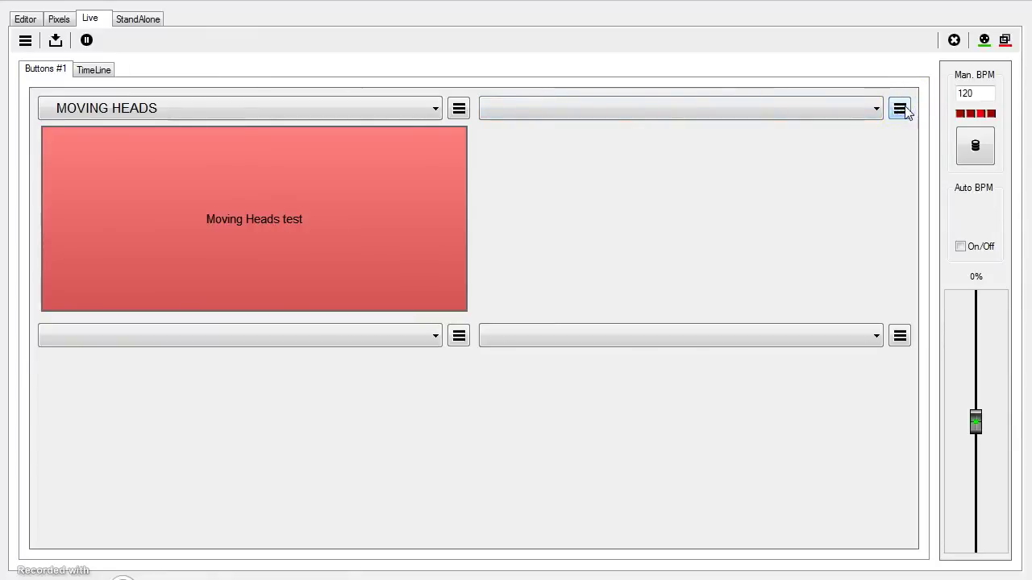
{"action": "left_click", "coordinate": [905, 112]}
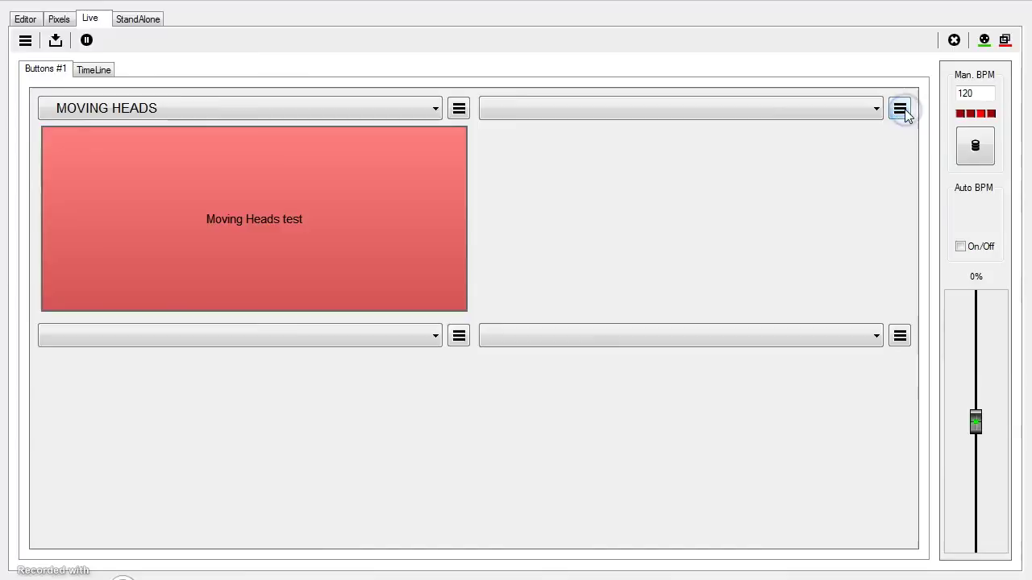
{"action": "left_click", "coordinate": [876, 109]}
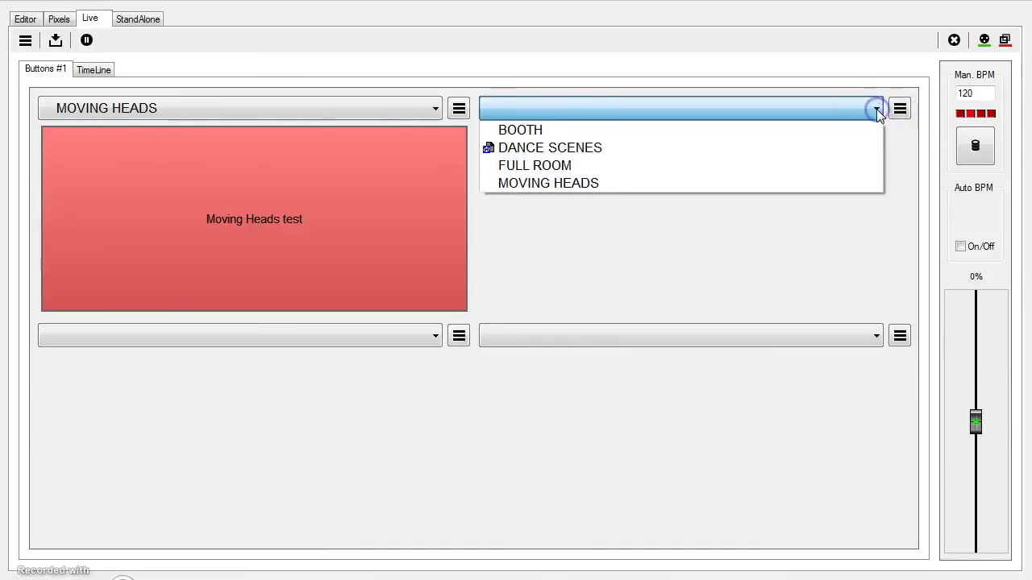
{"action": "left_click", "coordinate": [793, 143]}
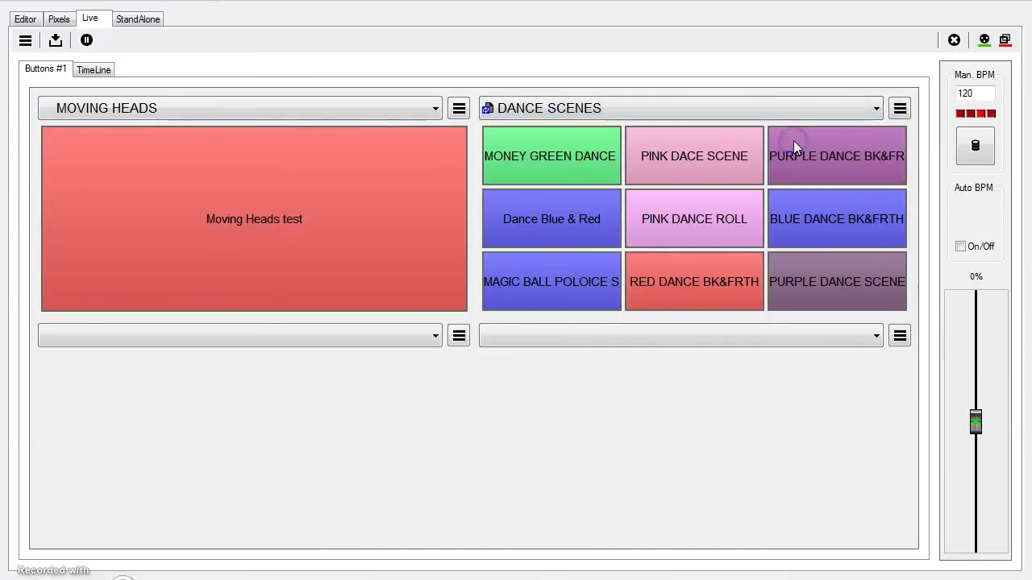
Show the BOOTH group on the board below DANCE SCENES and the FULL ROOM group on the board below MOVING HEADS
{"action": "left_click", "coordinate": [876, 336]}
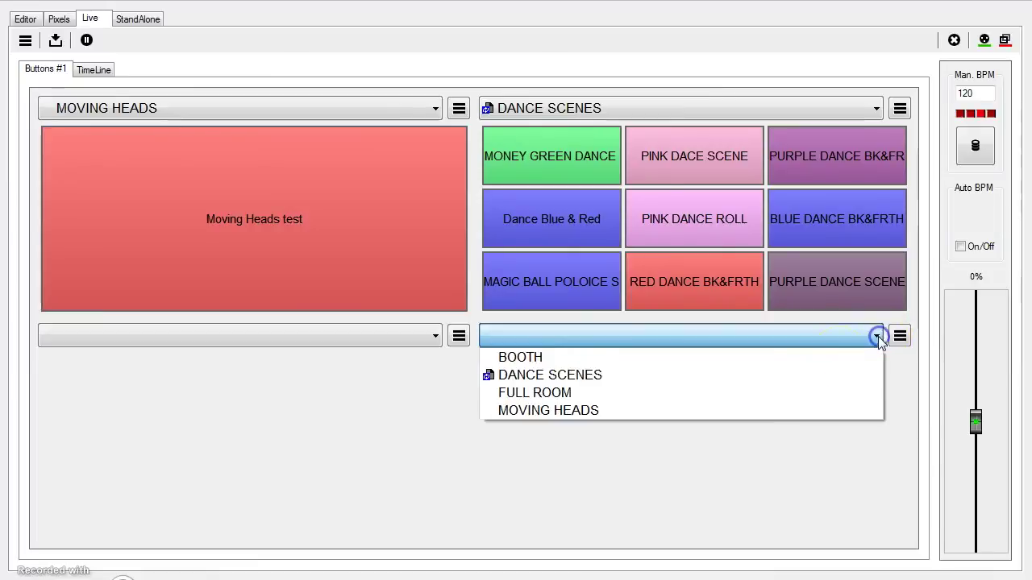
{"action": "left_click", "coordinate": [818, 360]}
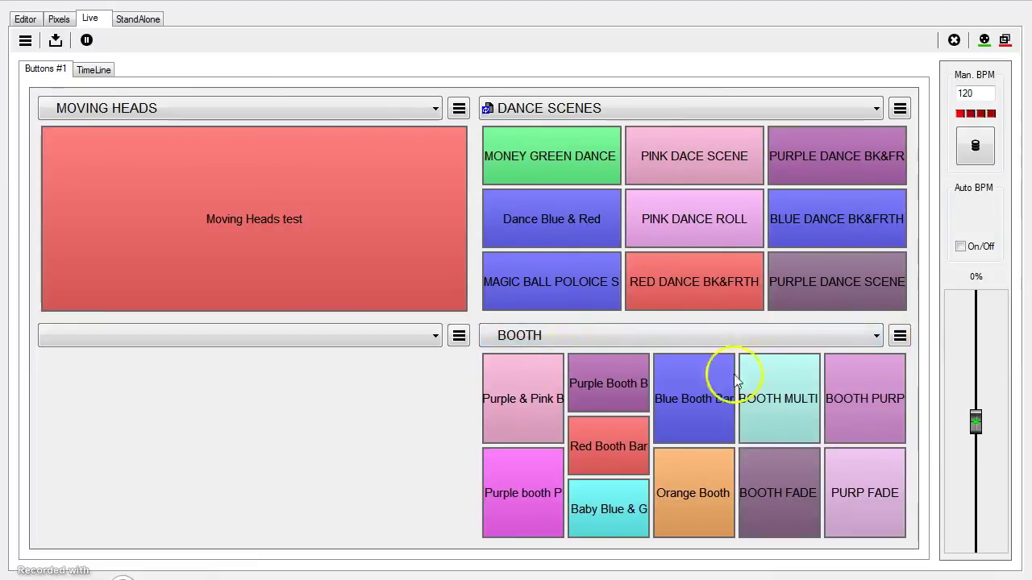
{"action": "left_click", "coordinate": [432, 336]}
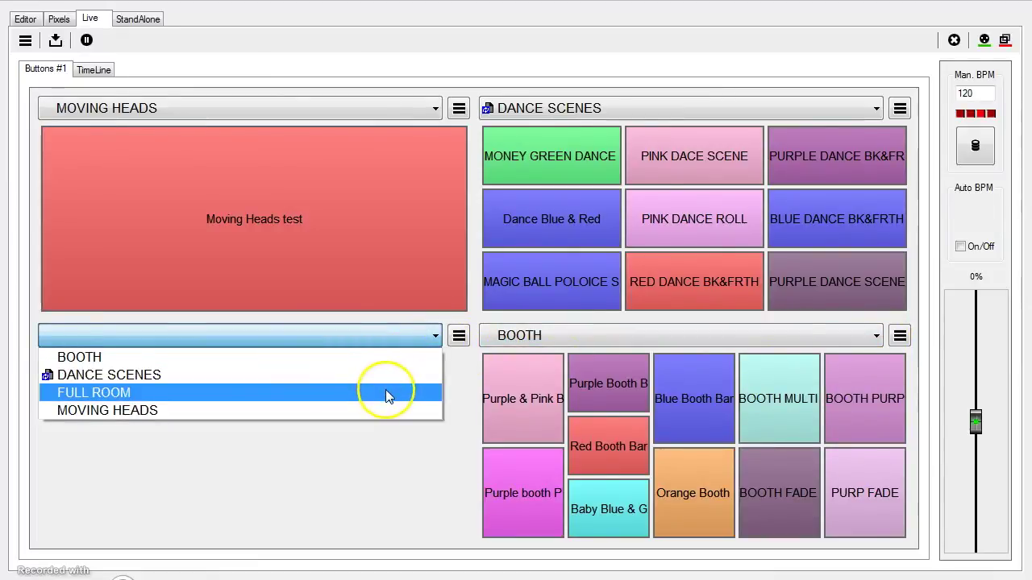
{"action": "left_click", "coordinate": [386, 391]}
{"action": "left_click", "coordinate": [426, 338]}
{"action": "right_click", "coordinate": [426, 339]}
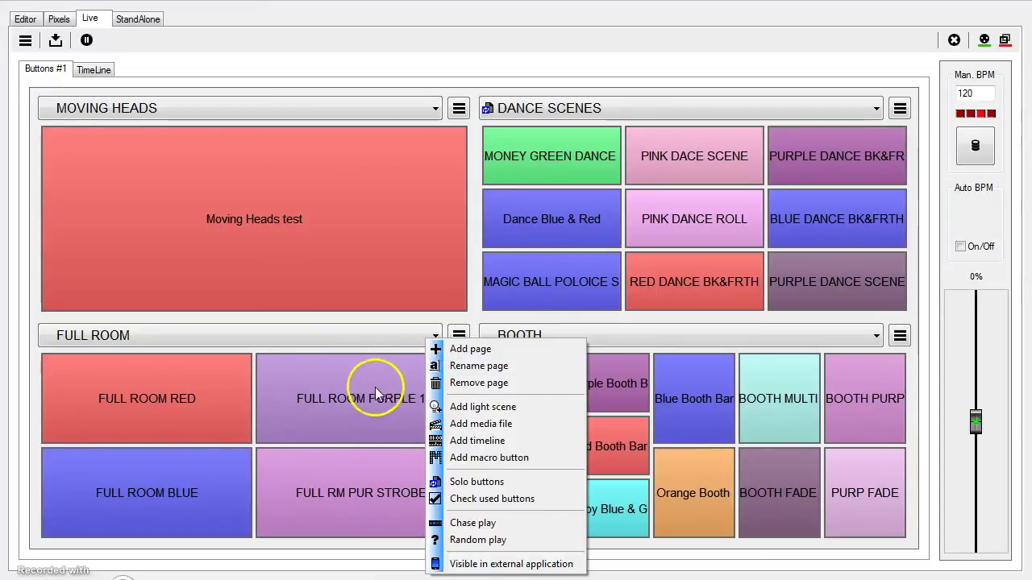
{"action": "right_click", "coordinate": [324, 396]}
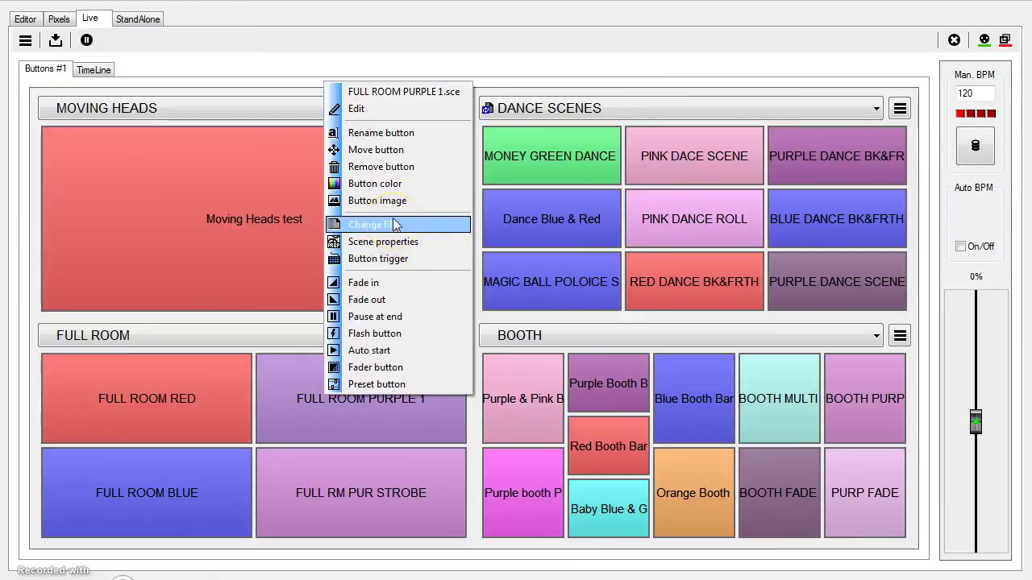
{"action": "left_click", "coordinate": [398, 187]}
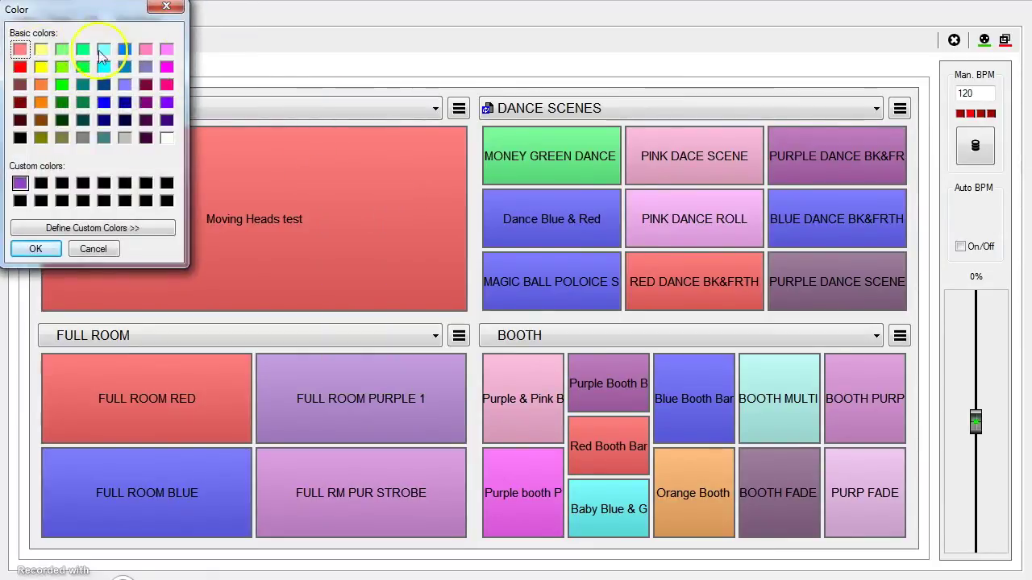
{"action": "left_click", "coordinate": [92, 228]}
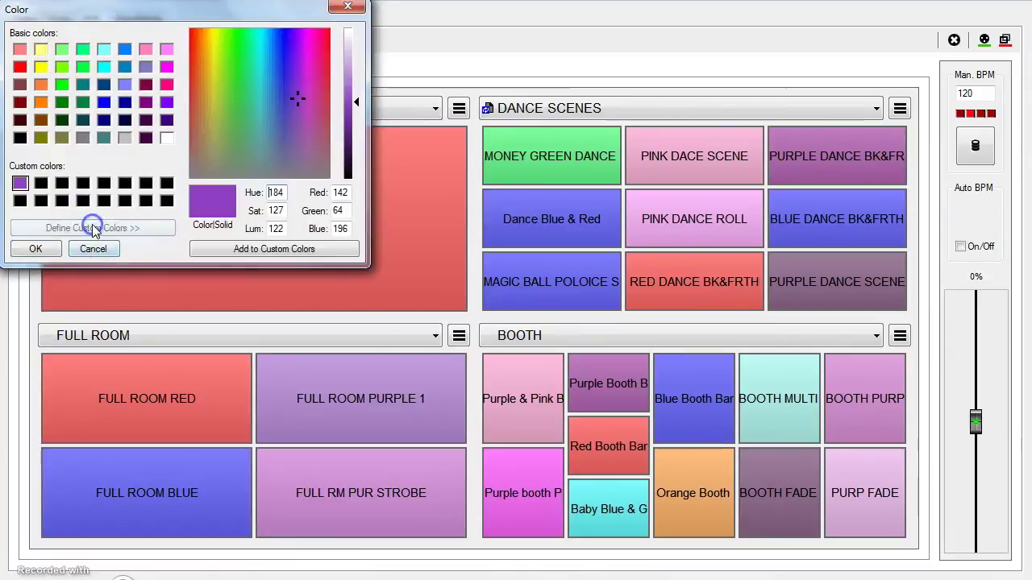
{"action": "left_click", "coordinate": [349, 6]}
Recolour the FULL ROOM PURPLE 1 button with a new custom purple of Red 179, Green 17, Blue 174
{"action": "right_click", "coordinate": [341, 405]}
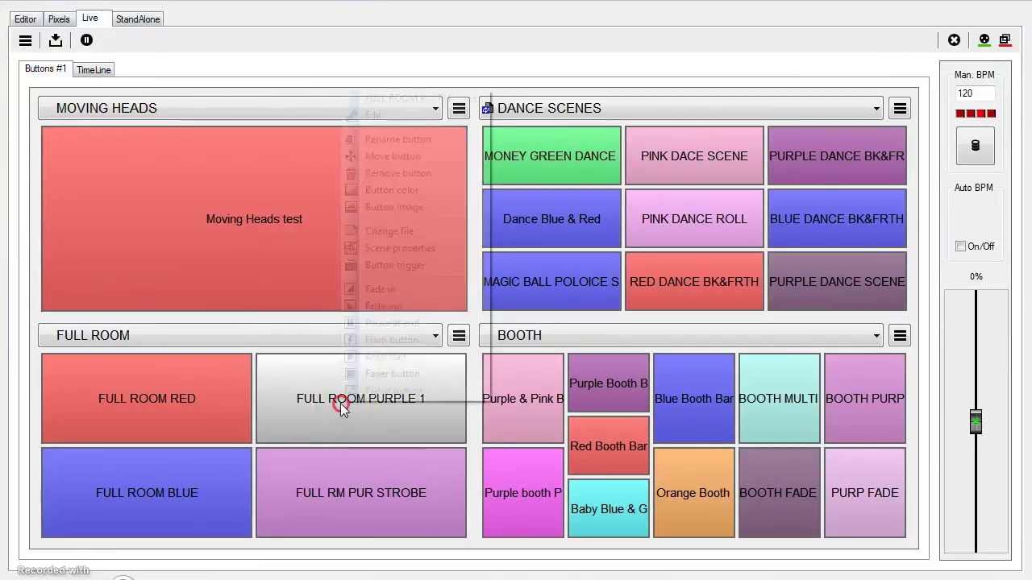
{"action": "left_click", "coordinate": [404, 190]}
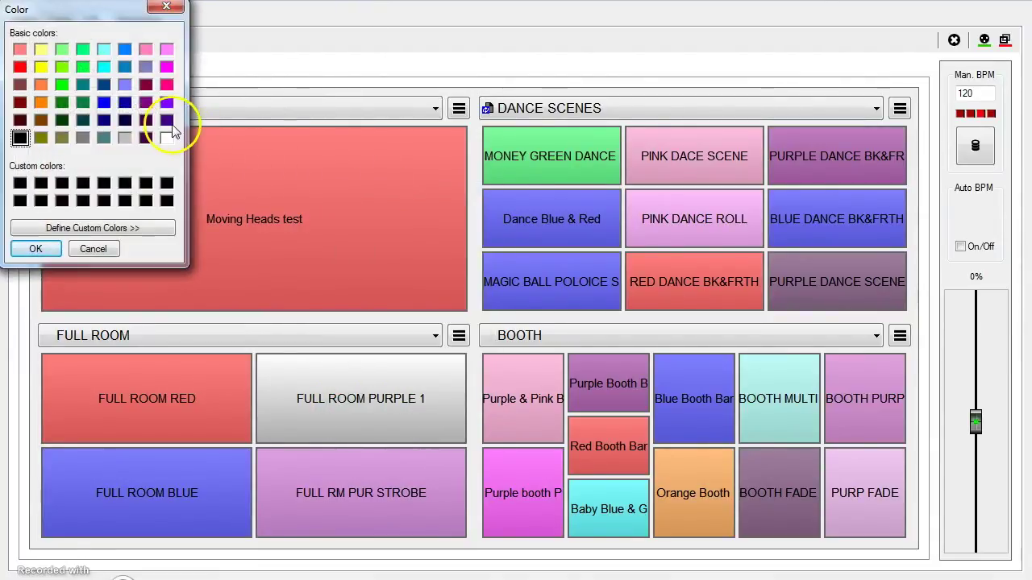
{"action": "left_click", "coordinate": [40, 229]}
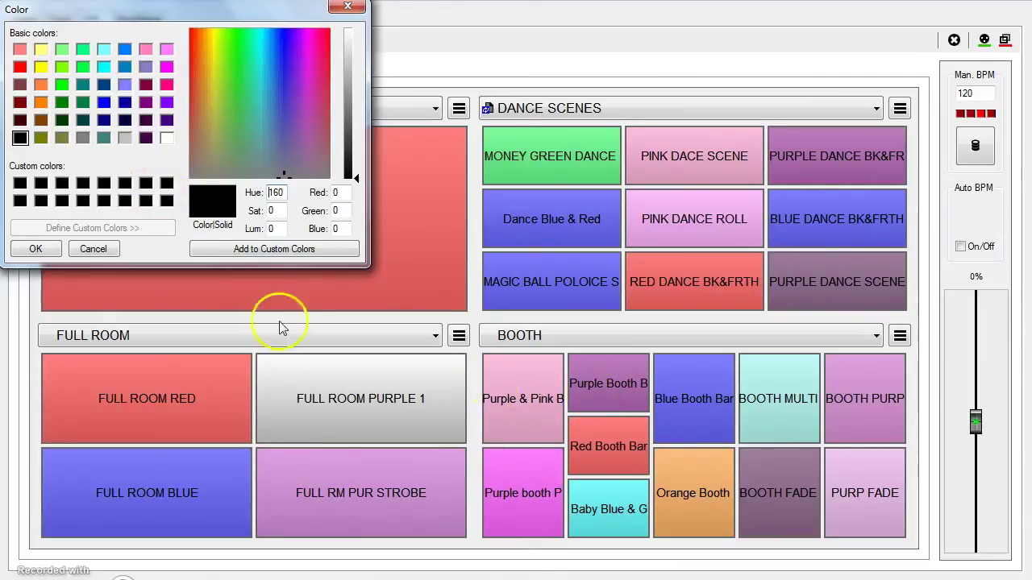
{"action": "left_click", "coordinate": [308, 89]}
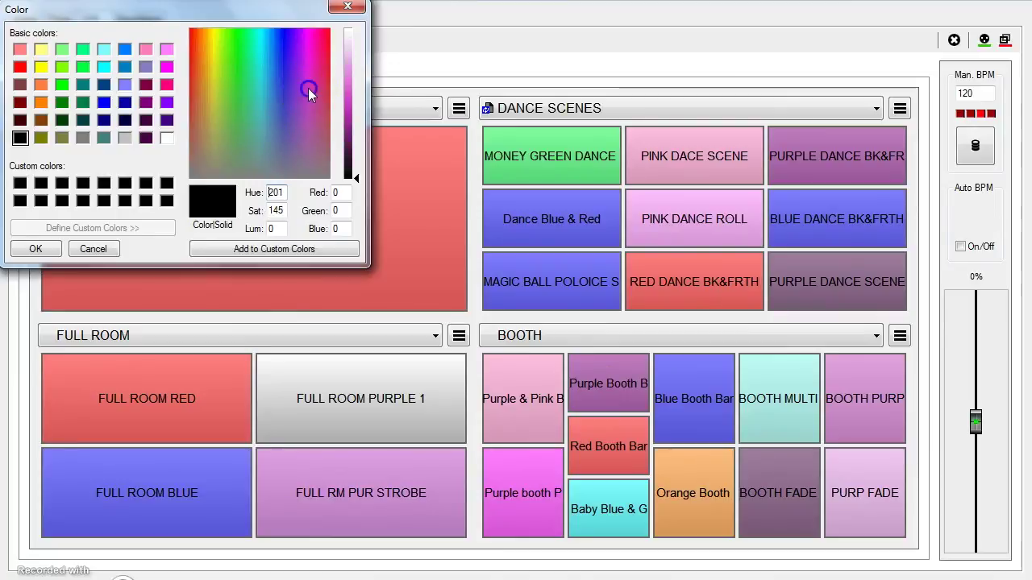
{"action": "left_click_drag", "start_coordinate": [308, 89], "coordinate": [304, 104]}
{"action": "left_click", "coordinate": [320, 237]}
{"action": "left_click", "coordinate": [277, 250]}
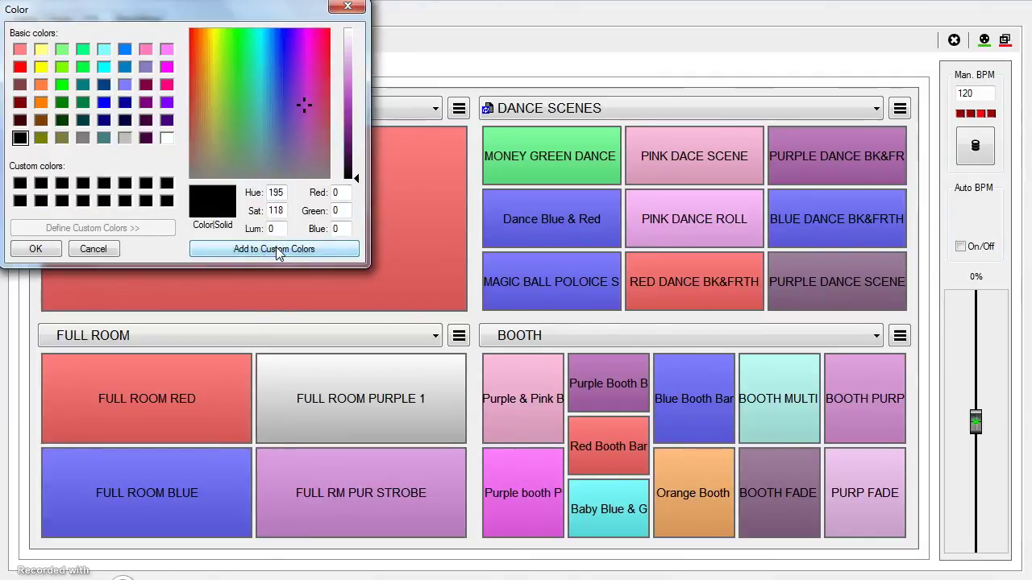
{"action": "left_click_drag", "start_coordinate": [295, 85], "coordinate": [308, 54]}
{"action": "left_click", "coordinate": [357, 178]}
{"action": "left_click_drag", "start_coordinate": [357, 178], "coordinate": [355, 118]}
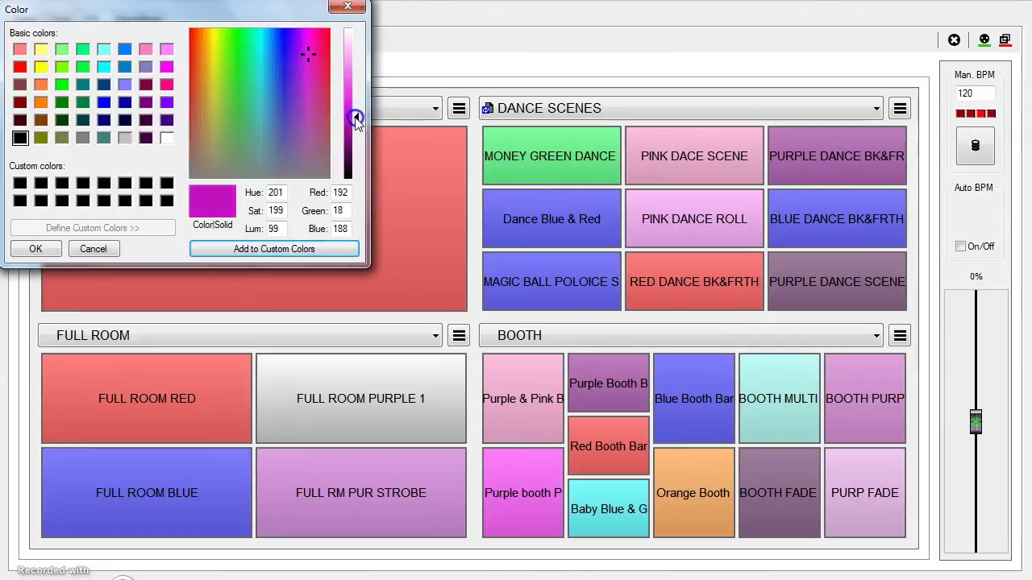
{"action": "left_click", "coordinate": [292, 249]}
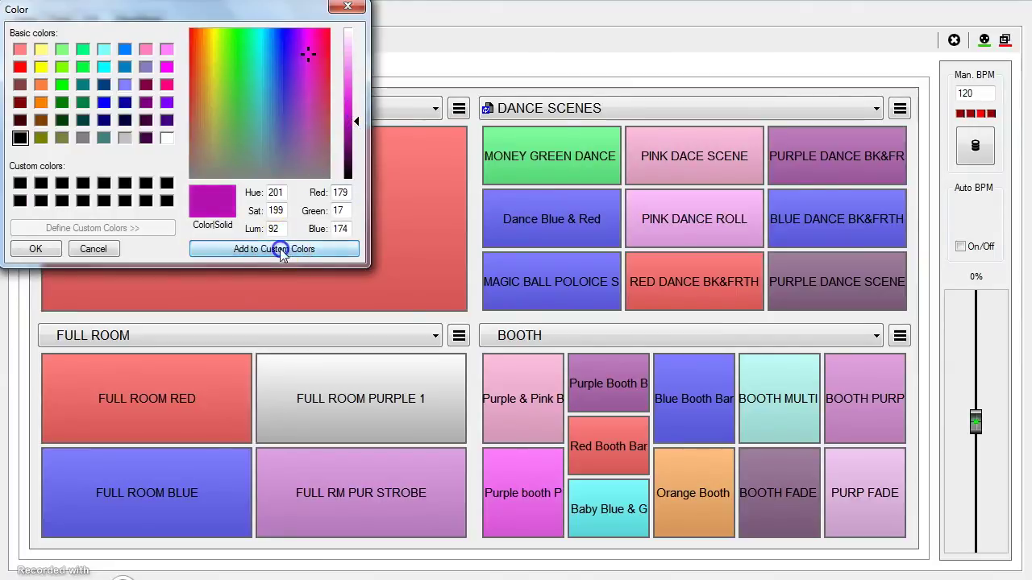
{"action": "left_click", "coordinate": [20, 201]}
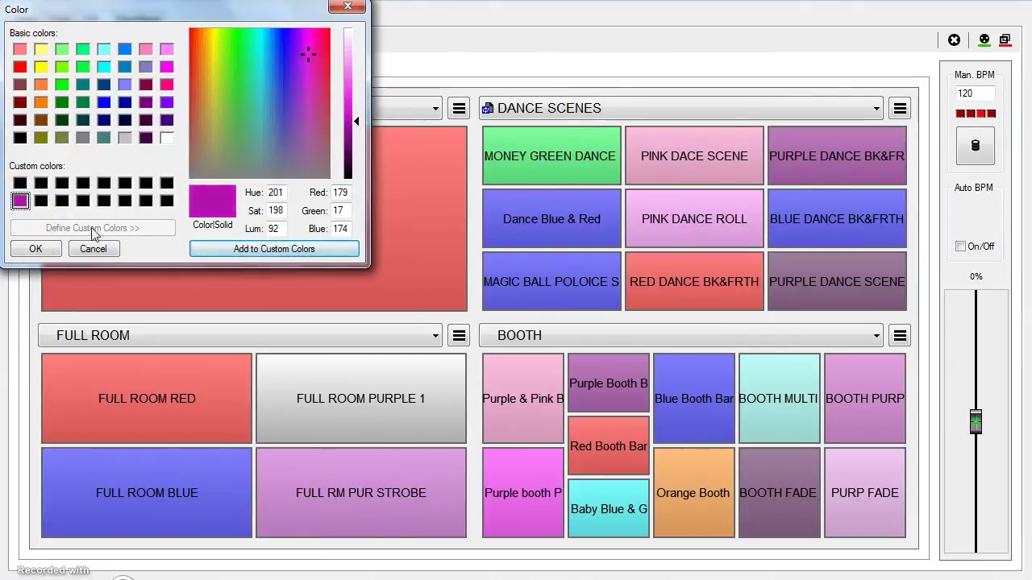
{"action": "left_click", "coordinate": [34, 249]}
{"action": "left_click", "coordinate": [383, 406]}
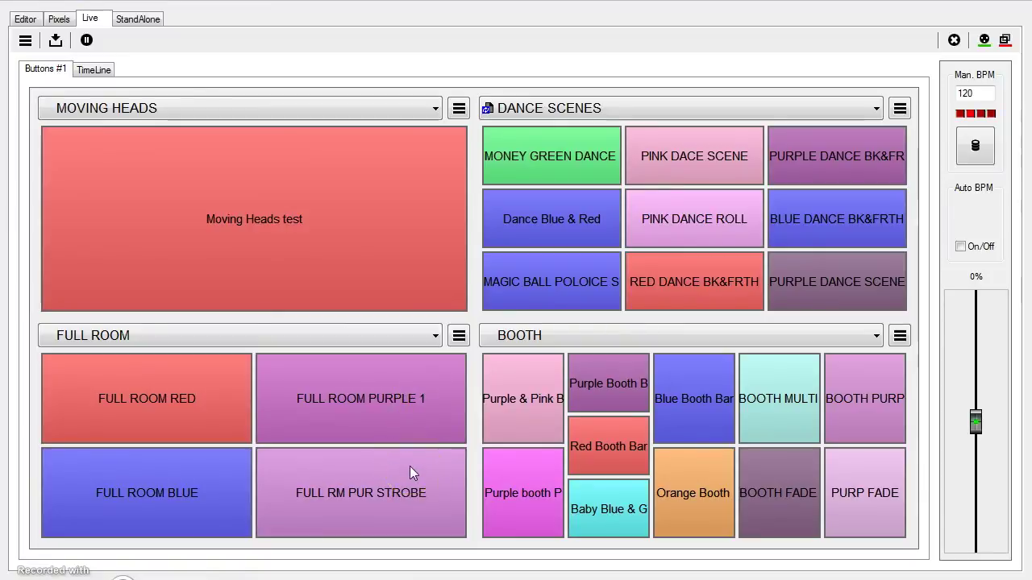
Try the PINK DACE SCENE button with the DMX output switched off, and switch the output back on
{"action": "left_click", "coordinate": [981, 42]}
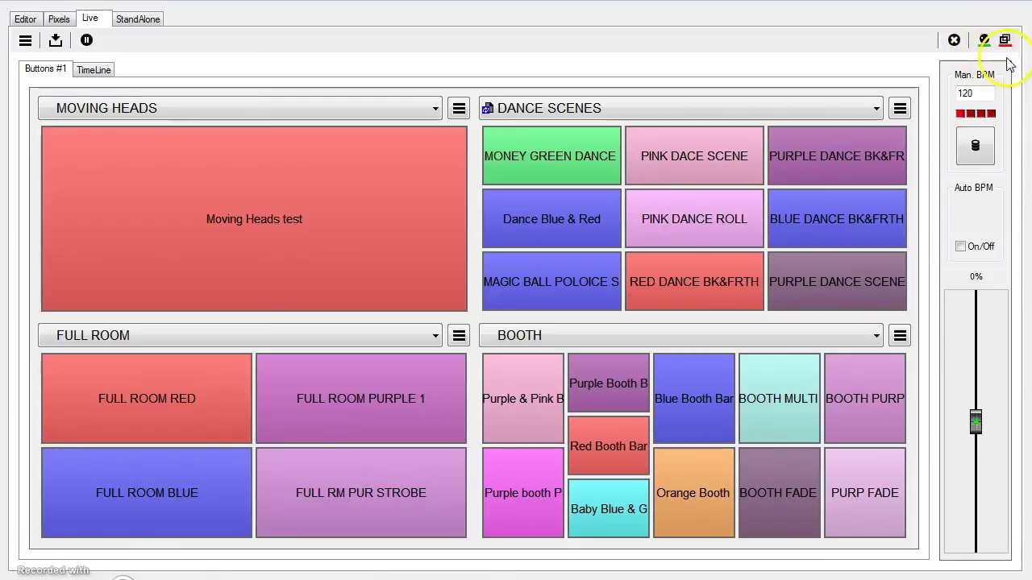
{"action": "left_click", "coordinate": [983, 42]}
{"action": "left_click", "coordinate": [982, 44]}
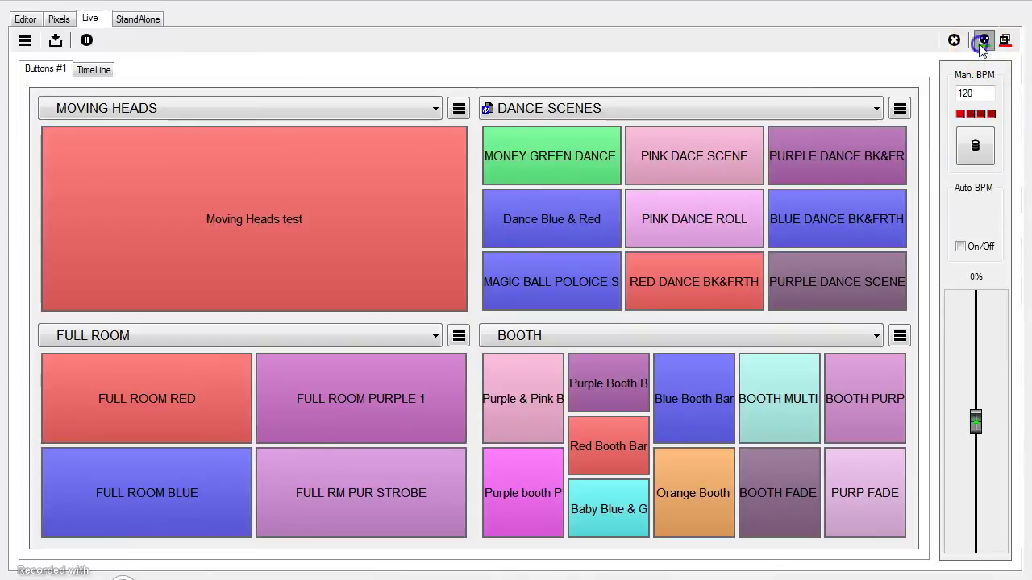
{"action": "left_click", "coordinate": [709, 156]}
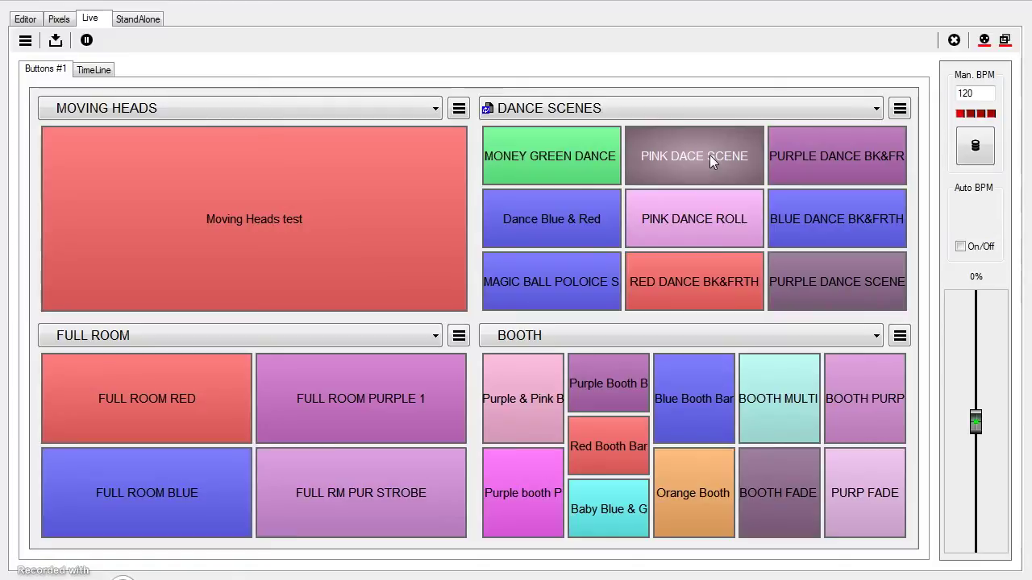
{"action": "left_click", "coordinate": [982, 45]}
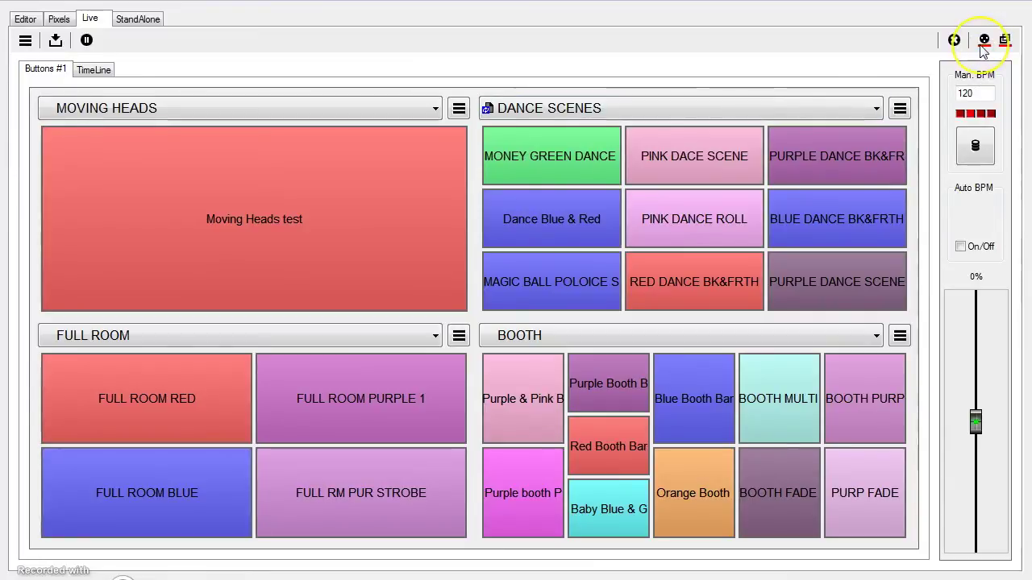
{"action": "left_click", "coordinate": [983, 45]}
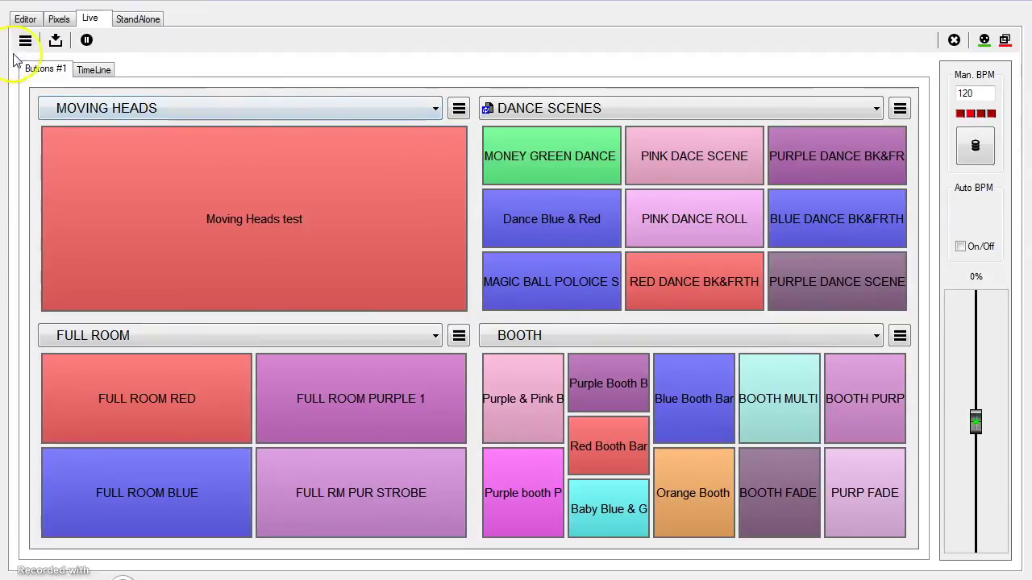
Switch off the DMX output in the Editor and return to the Live view to check it there
{"action": "left_click", "coordinate": [27, 19]}
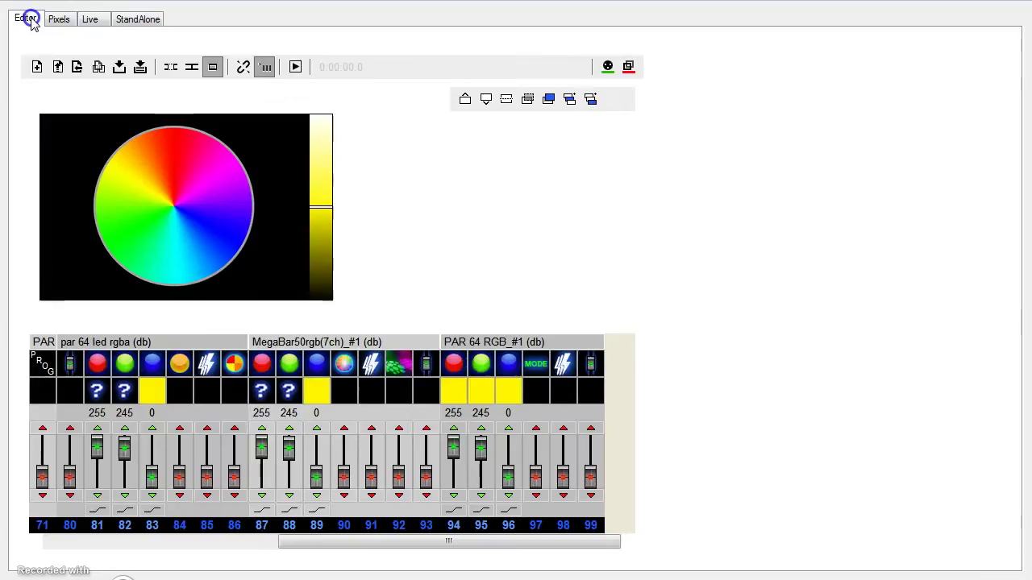
{"action": "left_click", "coordinate": [607, 66]}
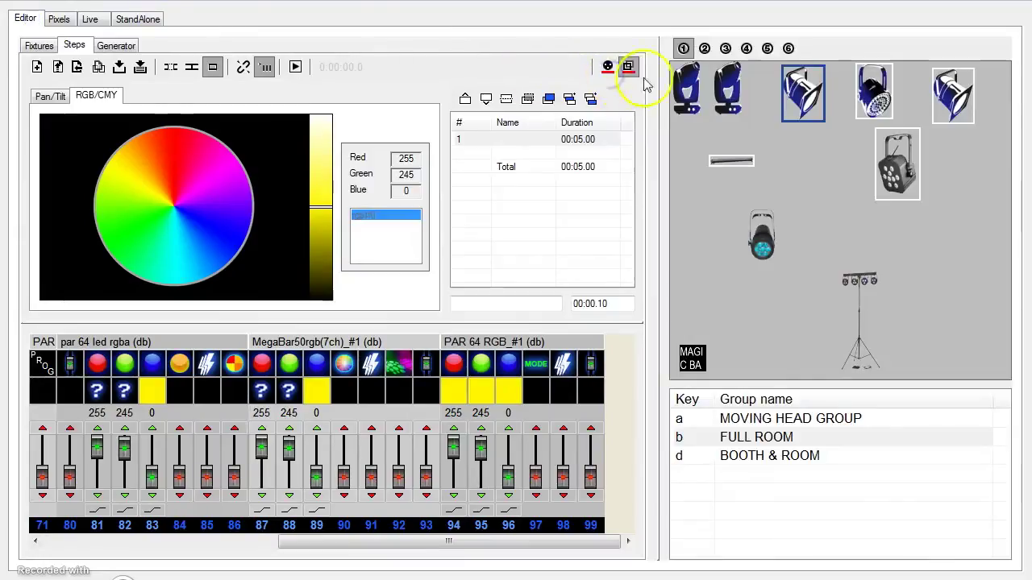
{"action": "left_click", "coordinate": [89, 19]}
{"action": "left_click", "coordinate": [984, 47]}
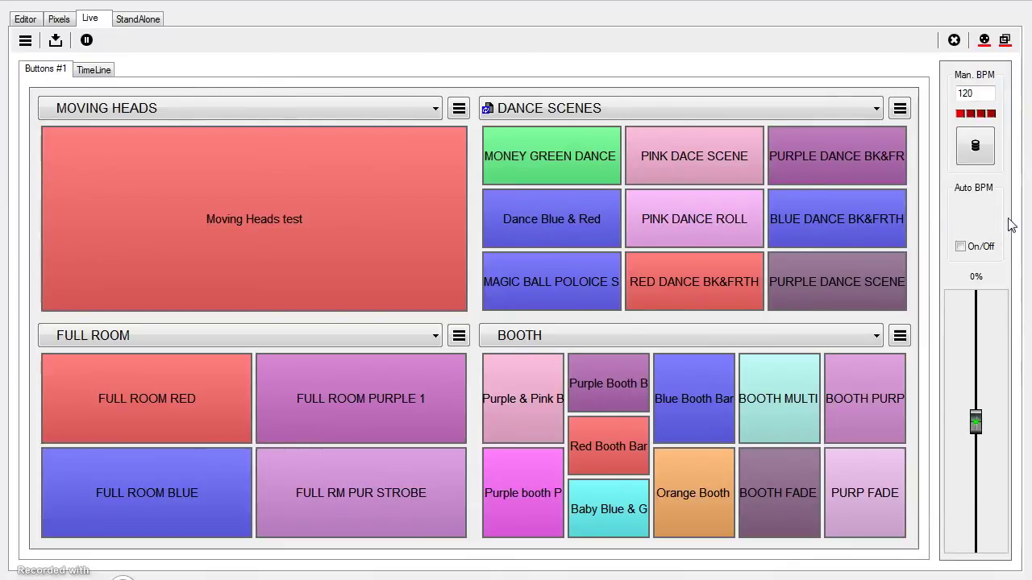
Go back to the Editor and view the options available for the fix1_#1 fixture
{"action": "left_click", "coordinate": [29, 21]}
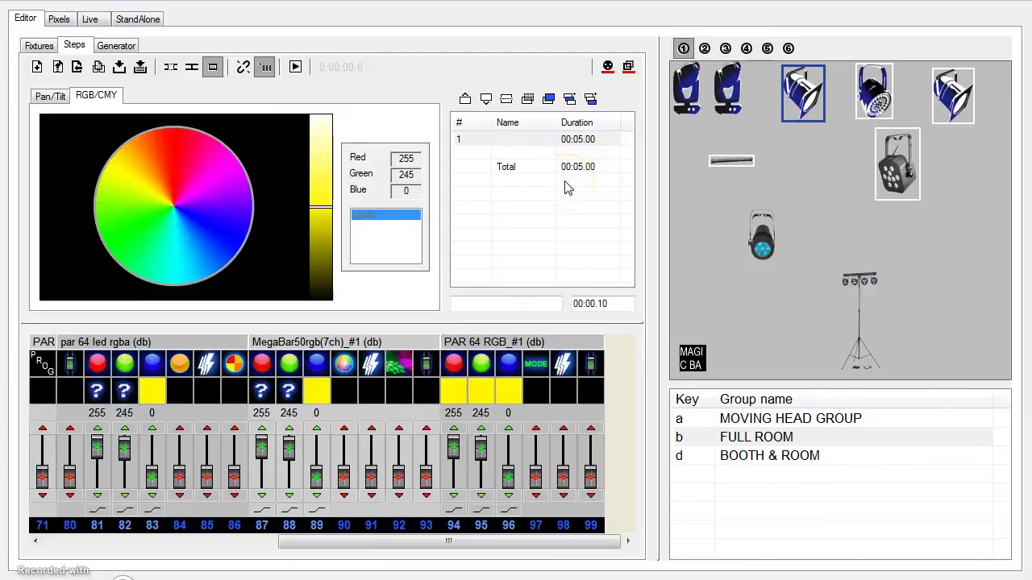
{"action": "left_click", "coordinate": [765, 238]}
{"action": "right_click", "coordinate": [768, 237]}
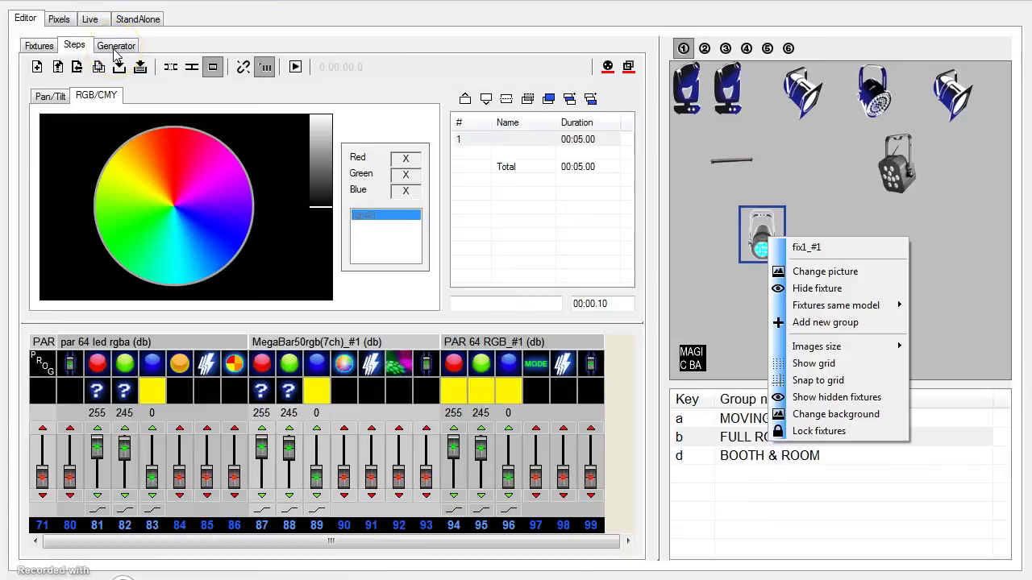
Review the Editor's fixture patch and steps, and open the Pixels view
{"action": "left_click", "coordinate": [38, 46]}
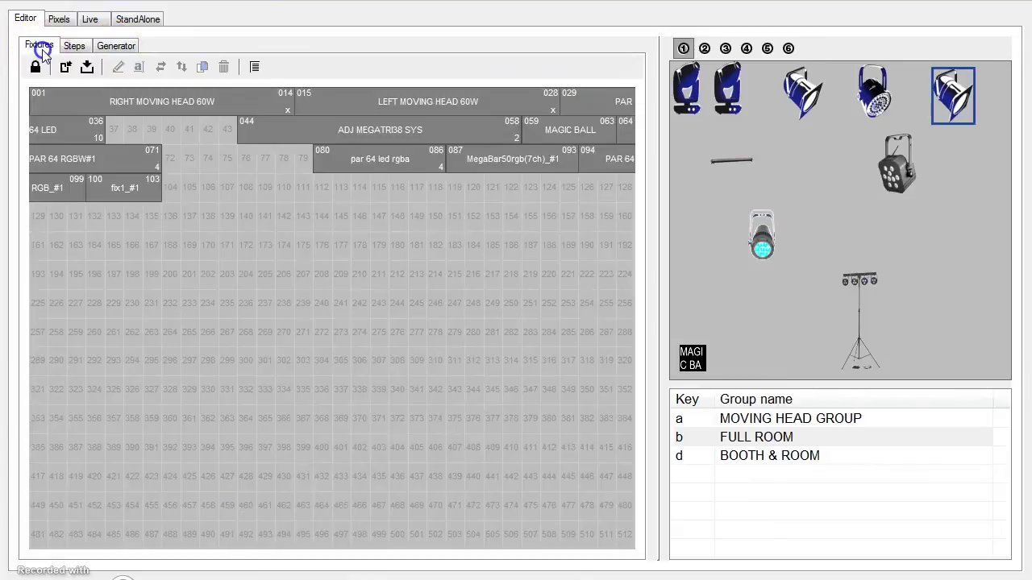
{"action": "left_click", "coordinate": [74, 45]}
{"action": "left_click", "coordinate": [40, 45]}
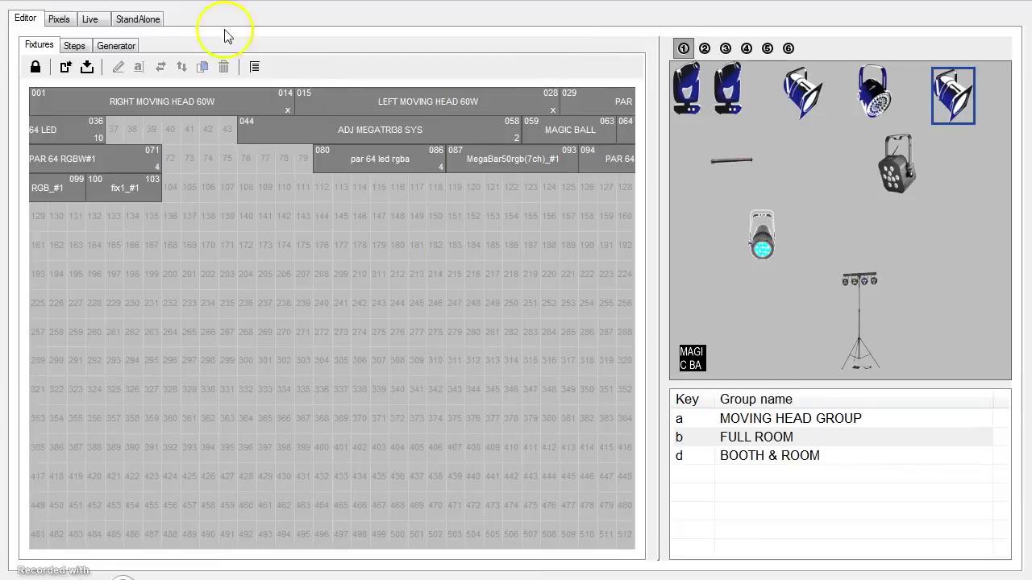
{"action": "left_click", "coordinate": [58, 21]}
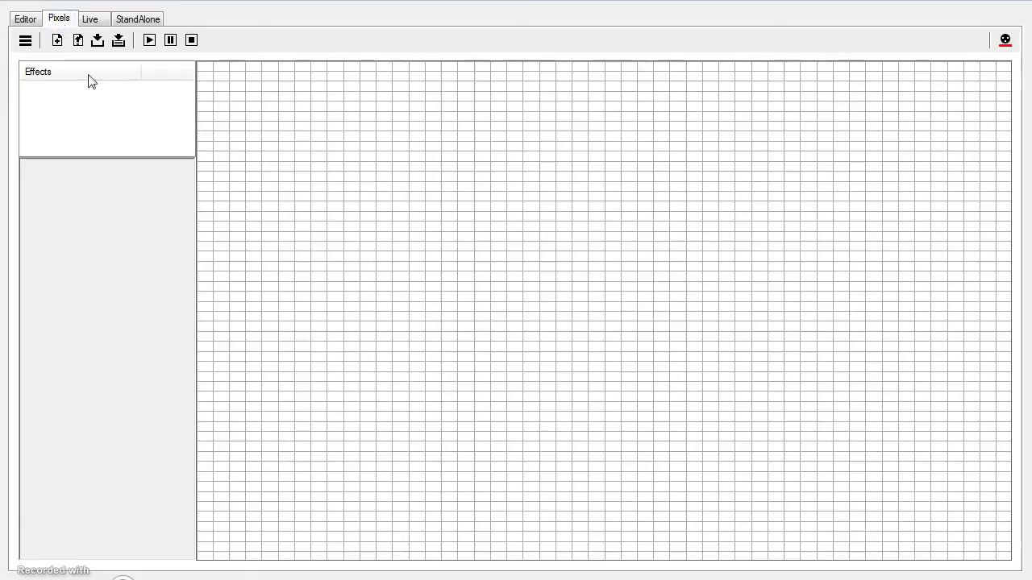
Look over the light scene timelines in the StandAlone view and return to the Live view
{"action": "left_click", "coordinate": [134, 20]}
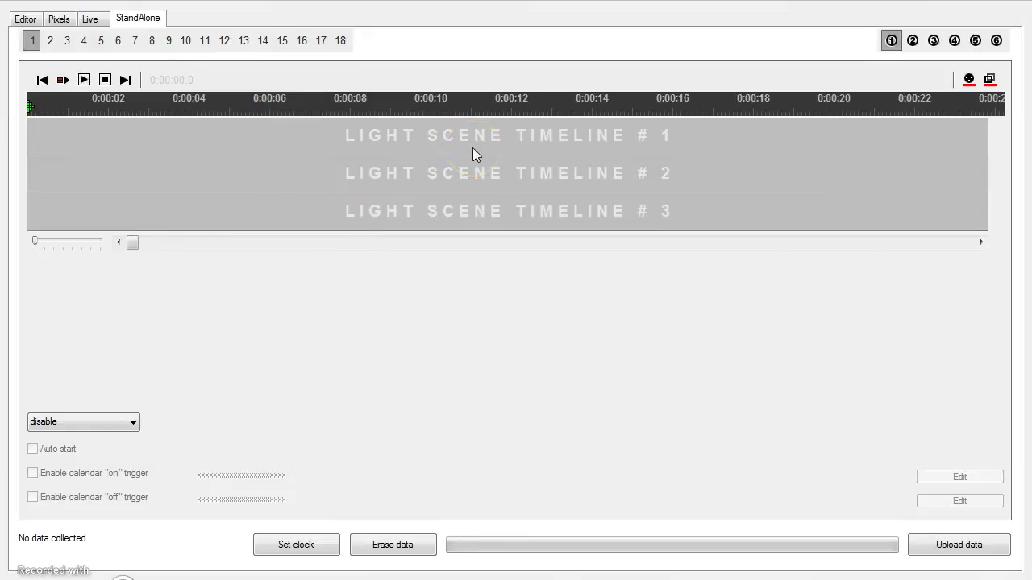
{"action": "left_click", "coordinate": [95, 26]}
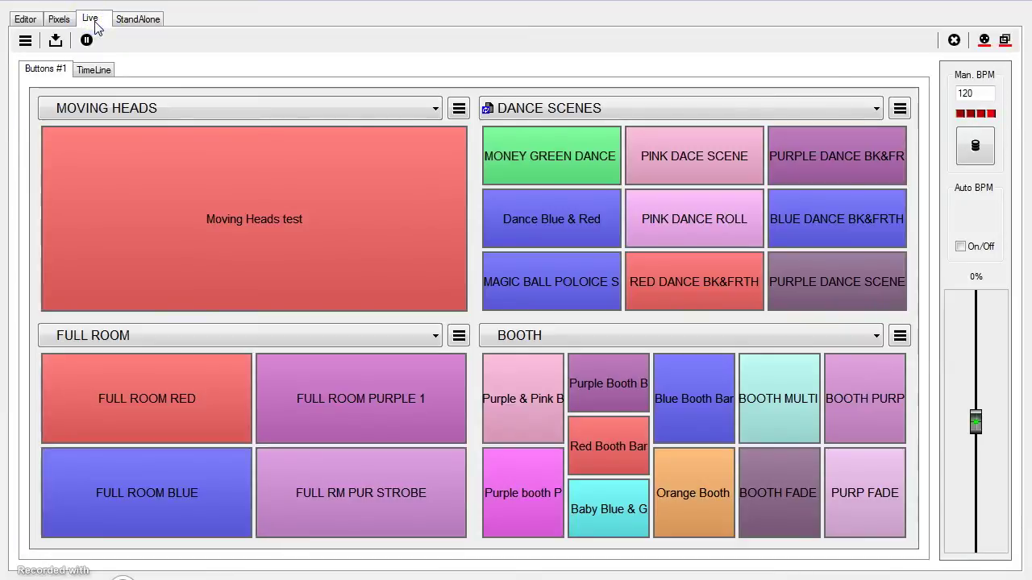
Try moving the Dance Blue & Red button into the middle column of DANCE SCENES, and put it back above MAGIC BALL POLOICE S
{"action": "left_click", "coordinate": [567, 219]}
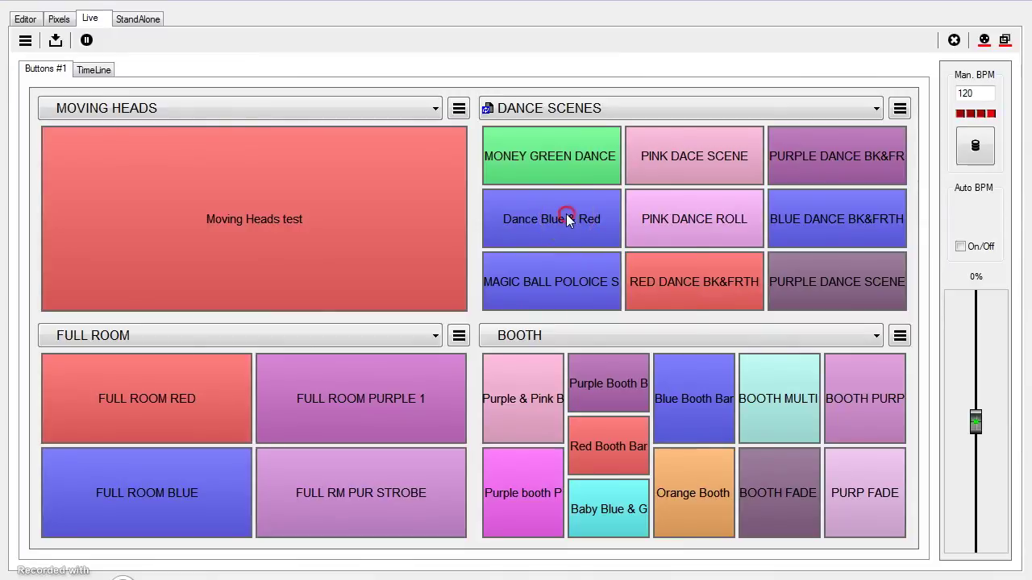
{"action": "right_click", "coordinate": [568, 219]}
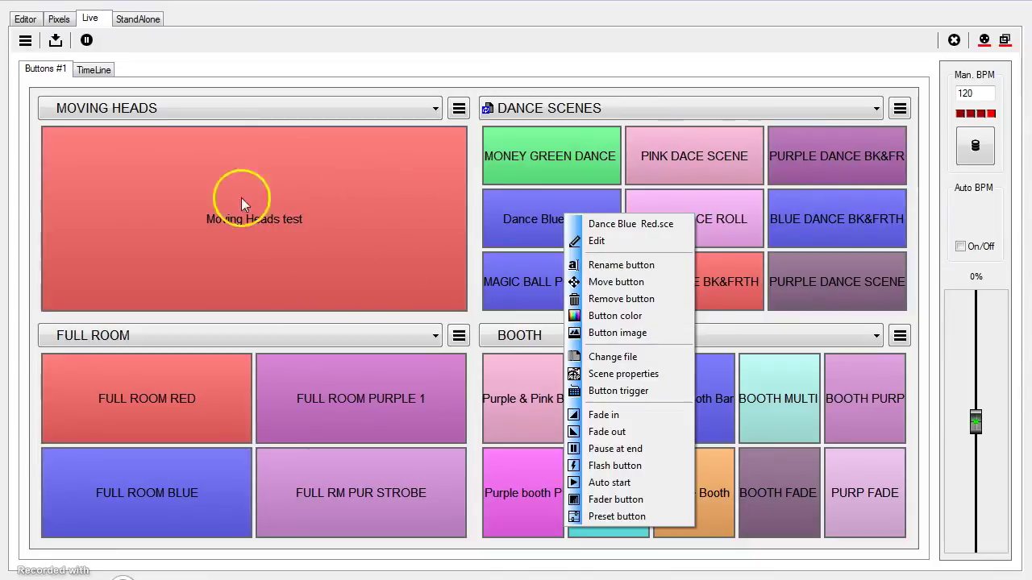
{"action": "left_click", "coordinate": [630, 282]}
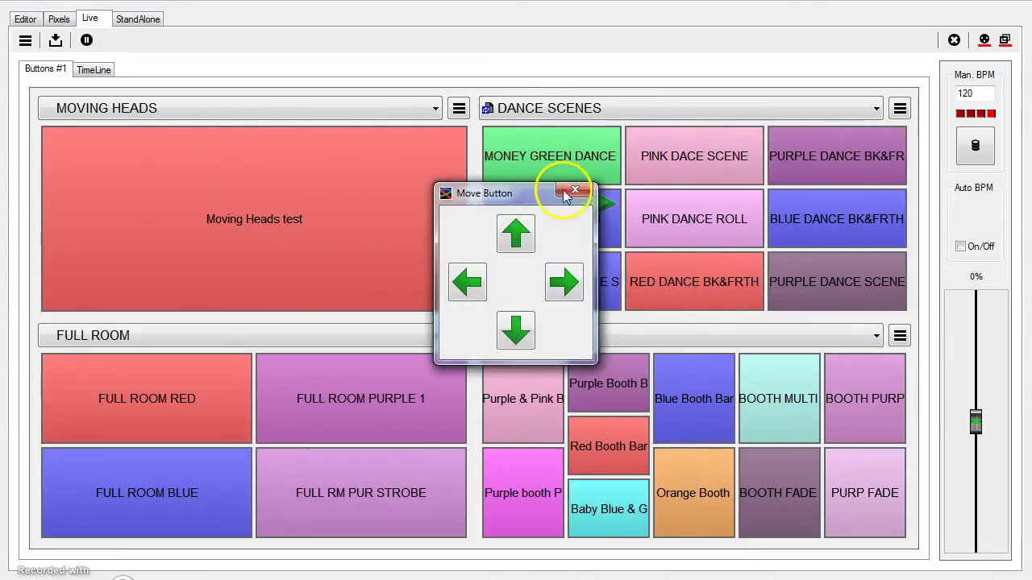
{"action": "left_click_drag", "start_coordinate": [529, 196], "coordinate": [368, 208]}
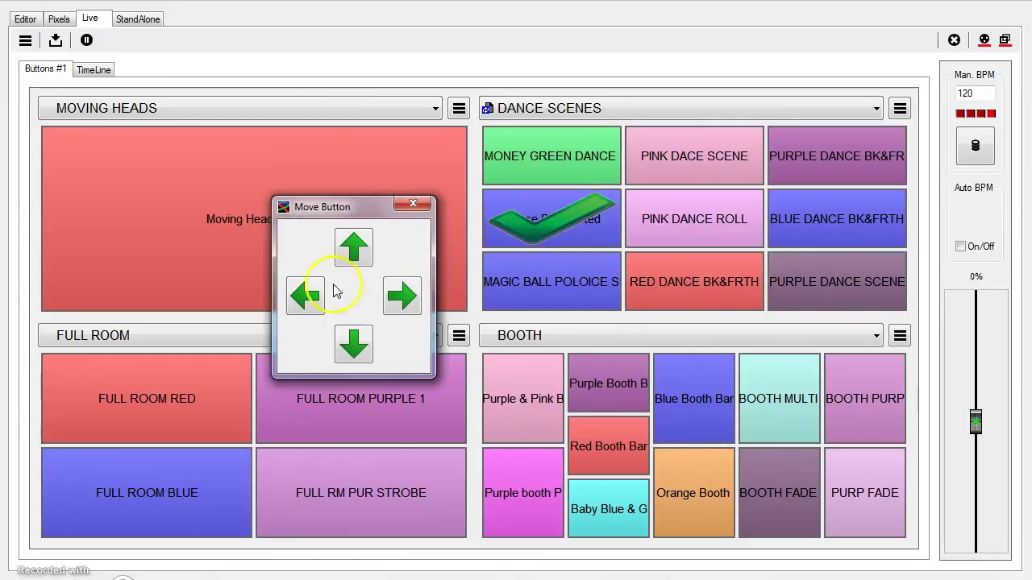
{"action": "left_click", "coordinate": [390, 302]}
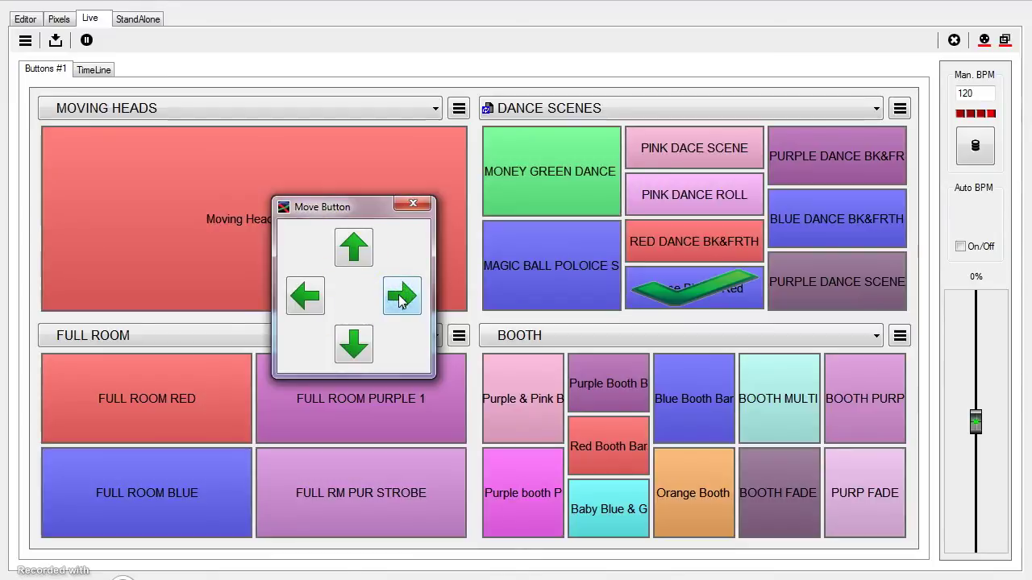
{"action": "left_click", "coordinate": [313, 302]}
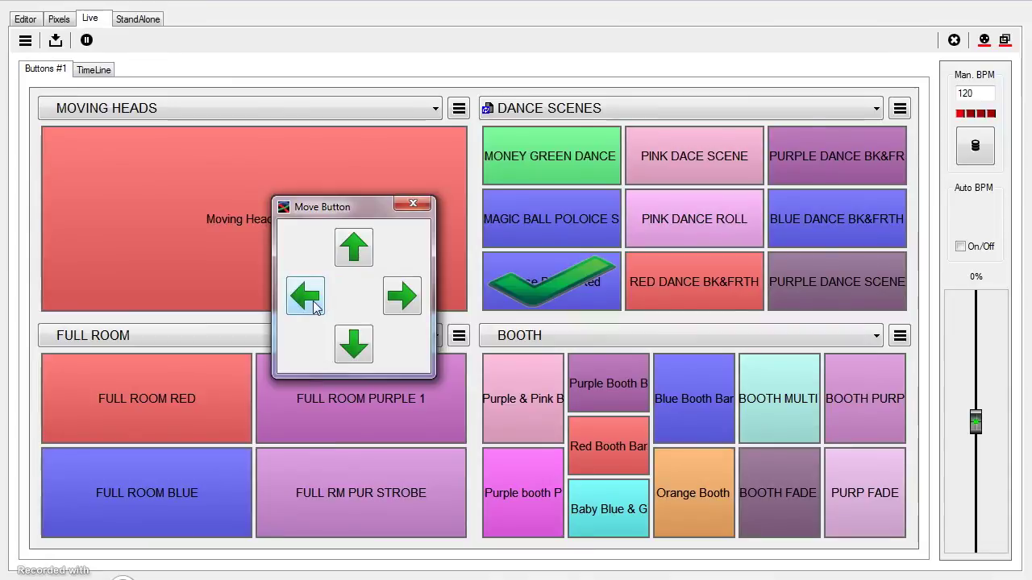
{"action": "left_click", "coordinate": [347, 250]}
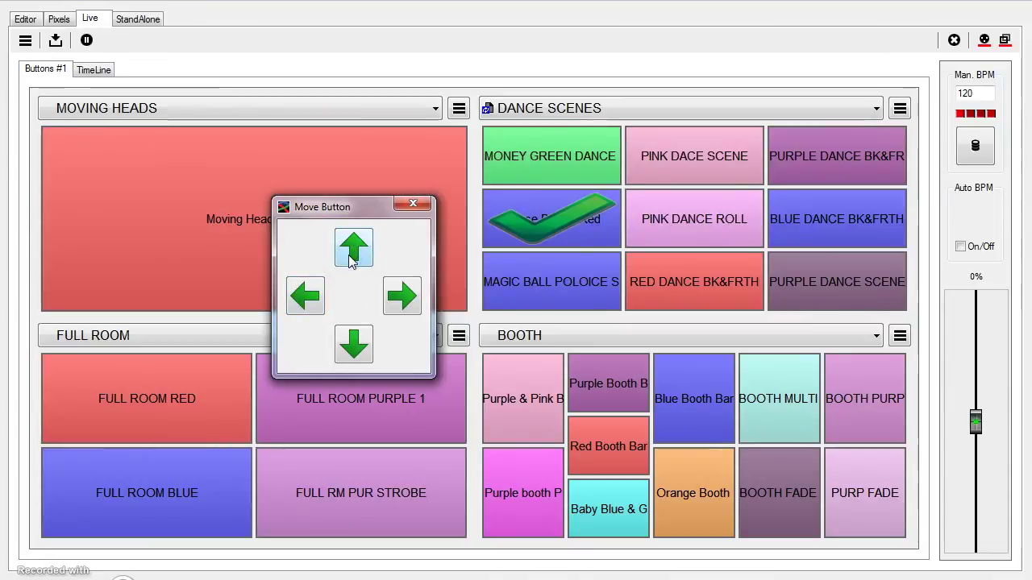
{"action": "left_click", "coordinate": [349, 257]}
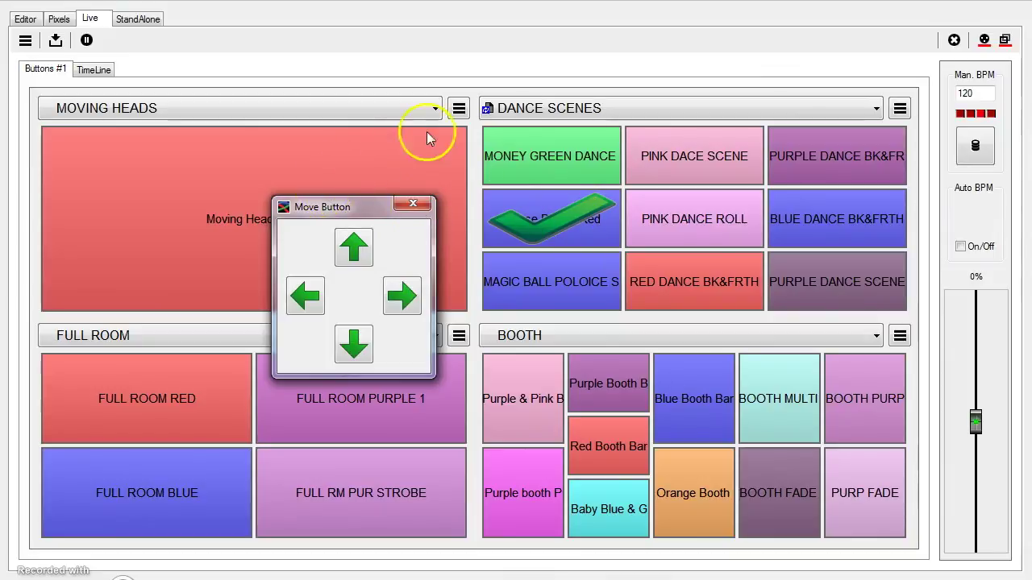
{"action": "left_click", "coordinate": [413, 204]}
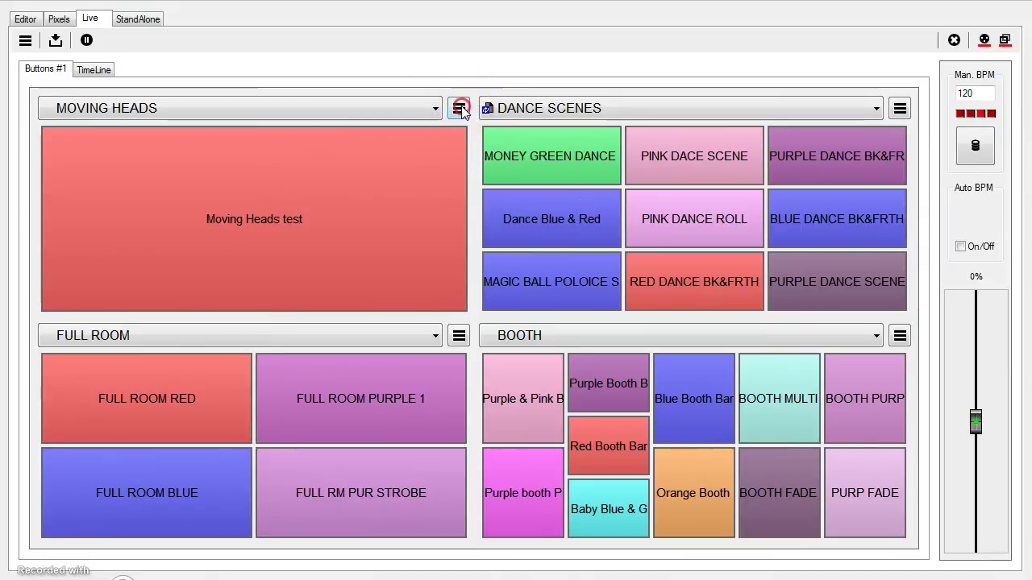
Add the light scene BOOTH MULTI FADE.sce from the desktop folder SHOWXPRESS SCENE'S to the MOVING HEADS page
{"action": "left_click", "coordinate": [458, 109]}
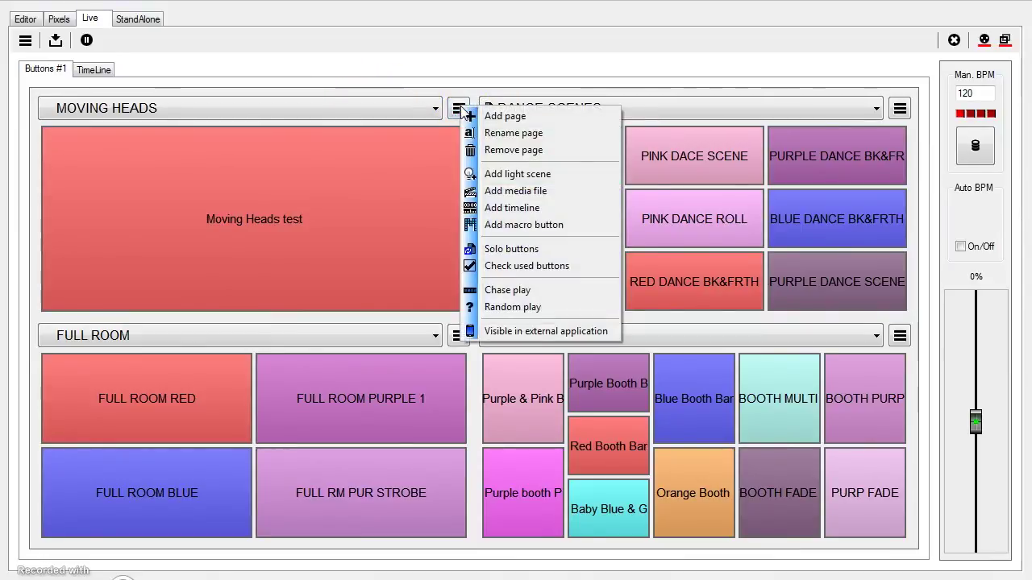
{"action": "left_click", "coordinate": [493, 173]}
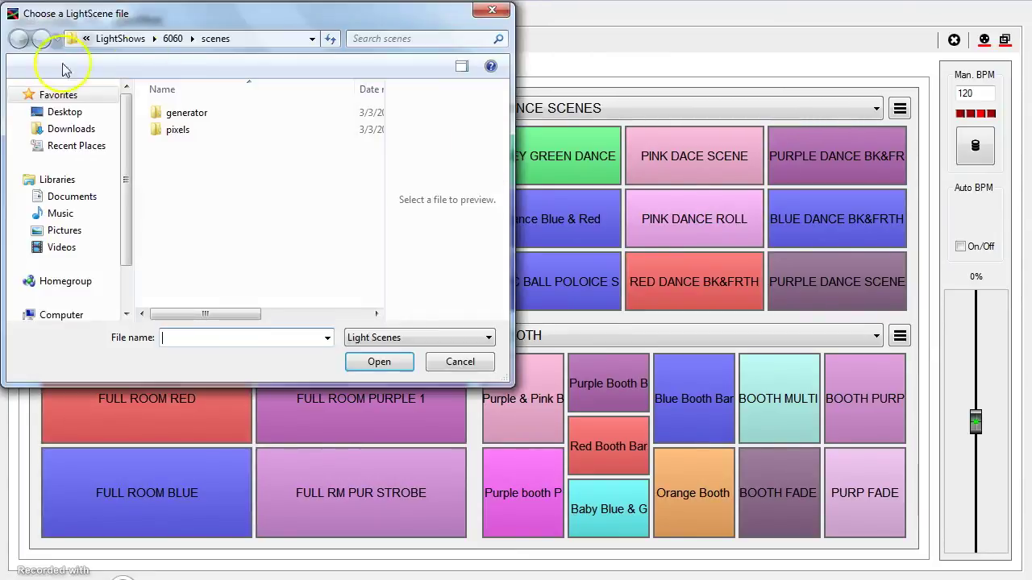
{"action": "left_click", "coordinate": [76, 118]}
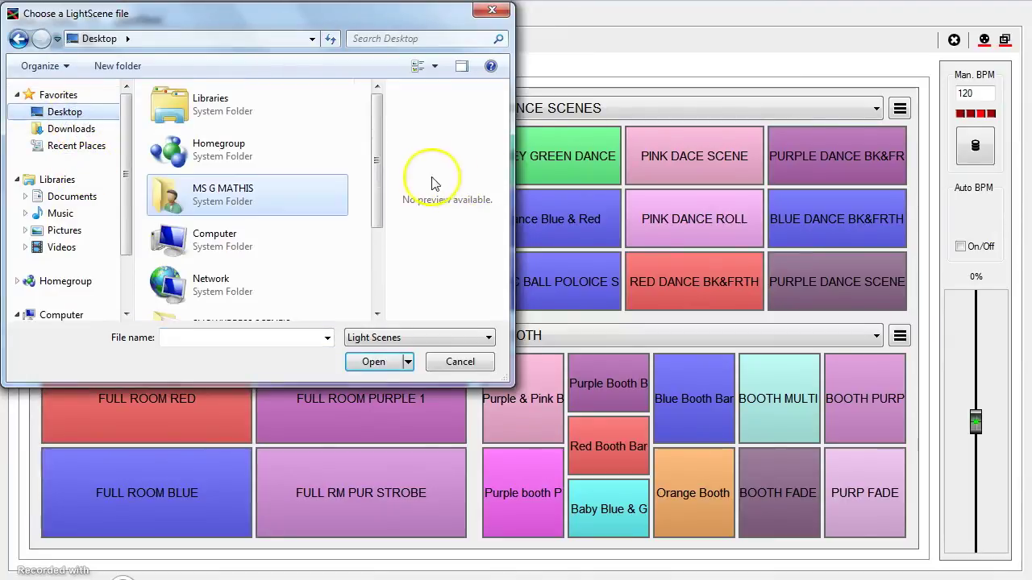
{"action": "left_click_drag", "start_coordinate": [380, 179], "coordinate": [376, 267]}
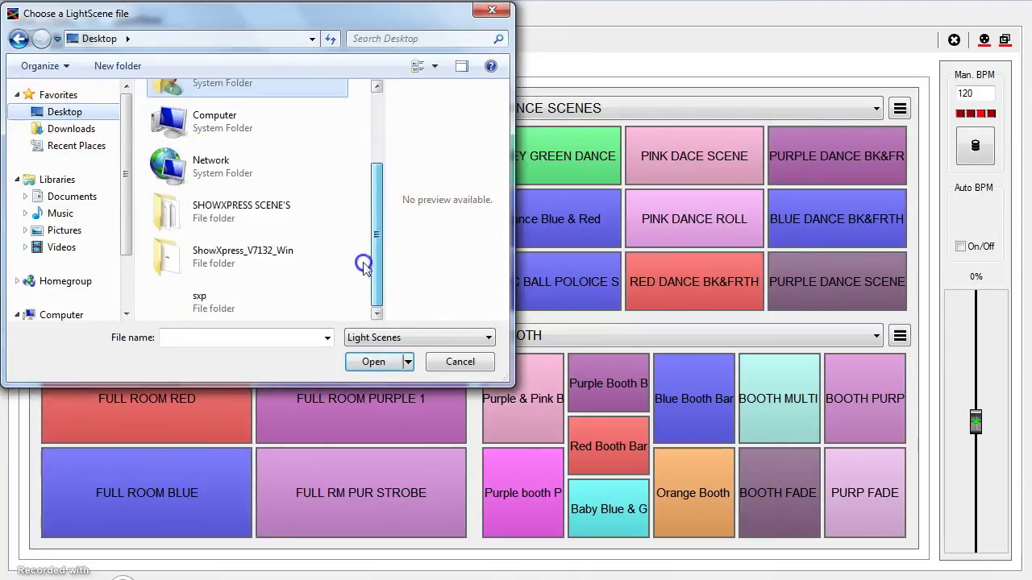
{"action": "double_click", "coordinate": [266, 202]}
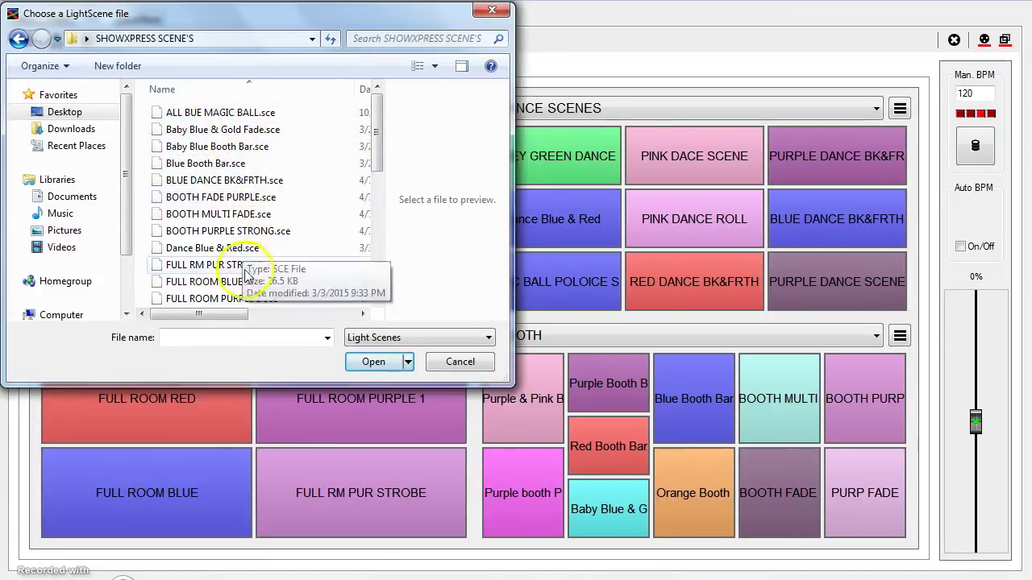
{"action": "left_click", "coordinate": [216, 215]}
{"action": "left_click", "coordinate": [364, 362]}
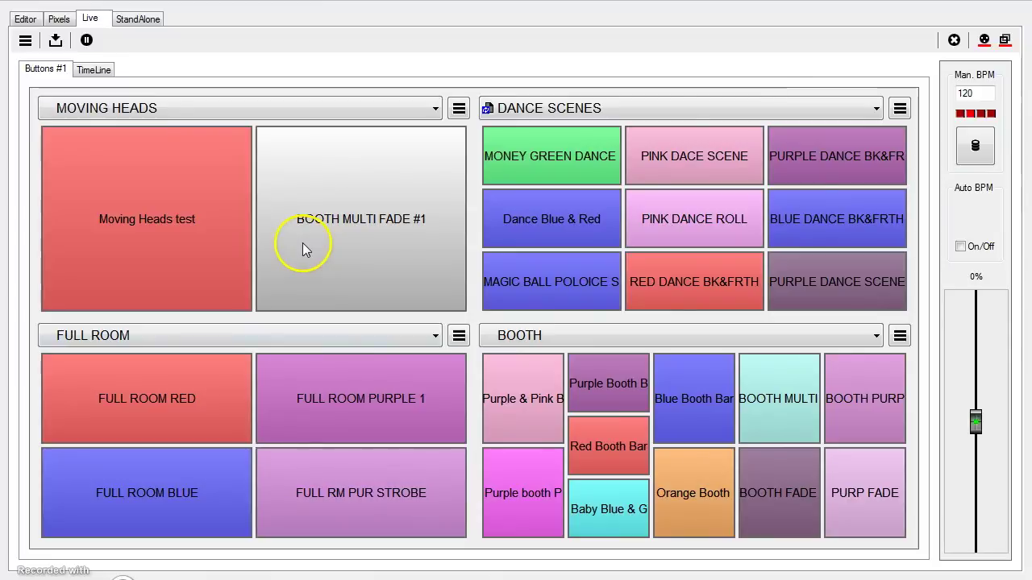
Remove the BOOTH MULTI FADE #1 button from the MOVING HEADS page
{"action": "right_click", "coordinate": [386, 173]}
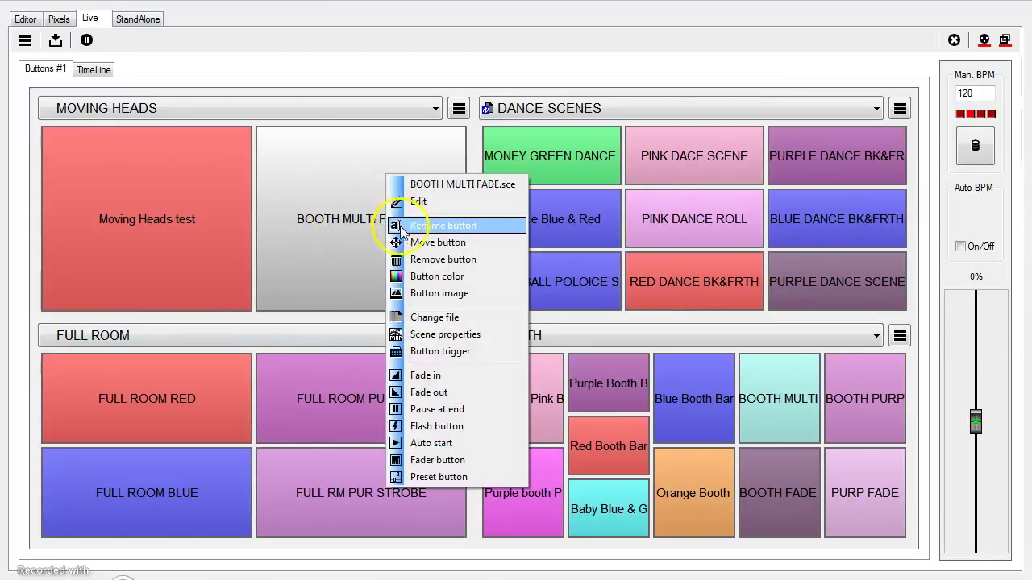
{"action": "left_click", "coordinate": [423, 262]}
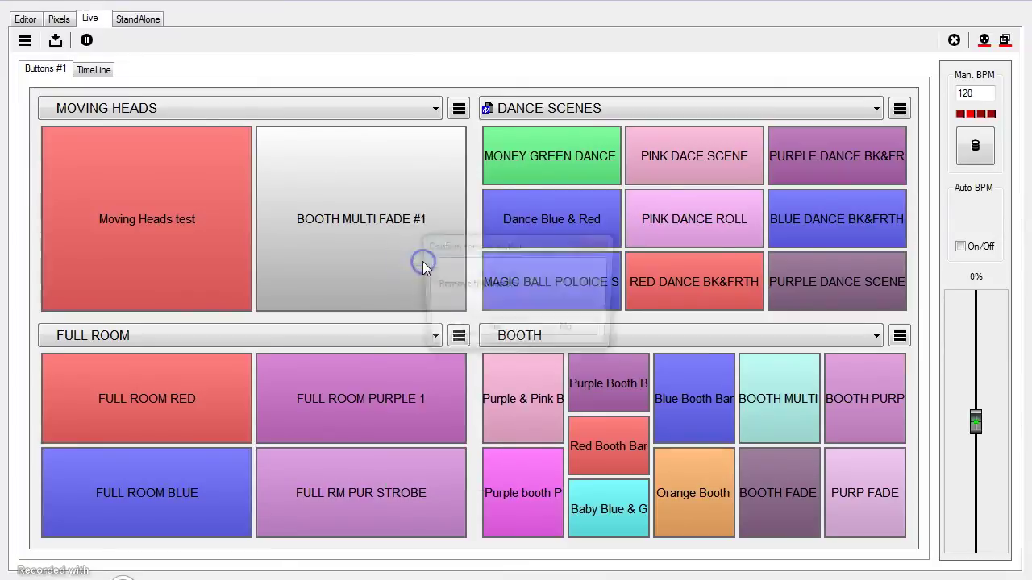
{"action": "left_click", "coordinate": [492, 331]}
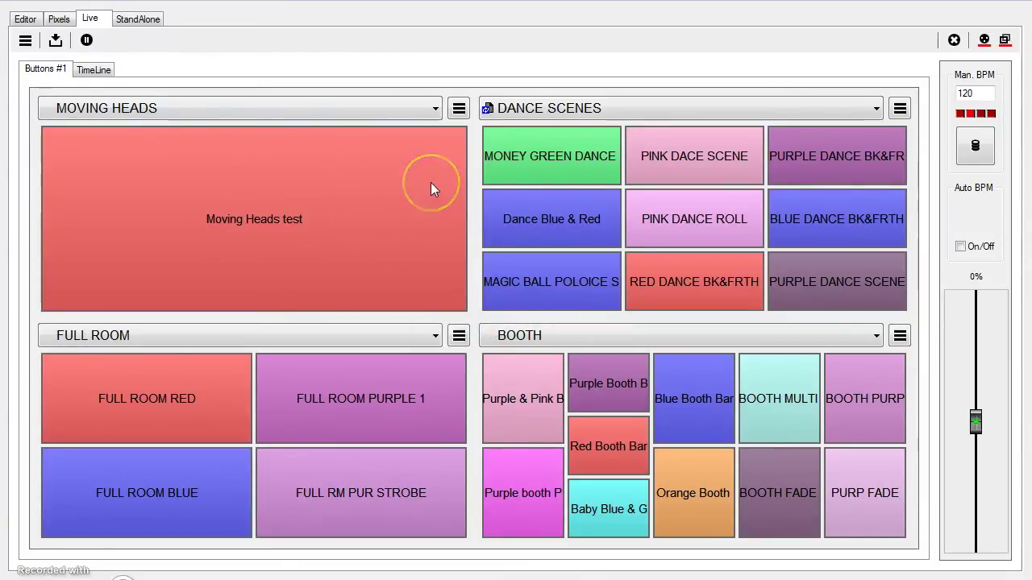
Review the Editor's fixture patch and steps alongside the Live boards, ending on the scene's steps
{"action": "left_click", "coordinate": [26, 21]}
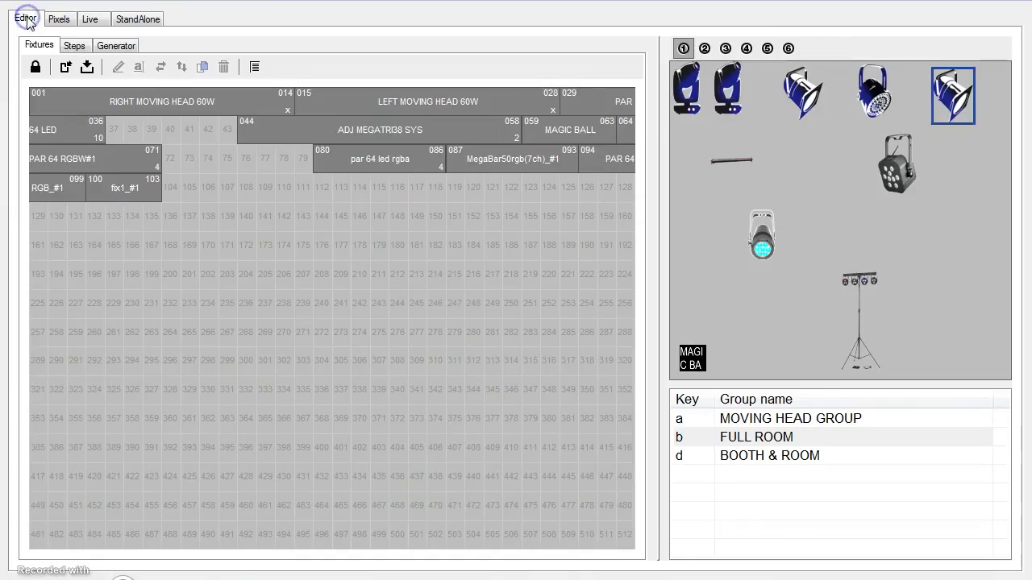
{"action": "left_click", "coordinate": [73, 46]}
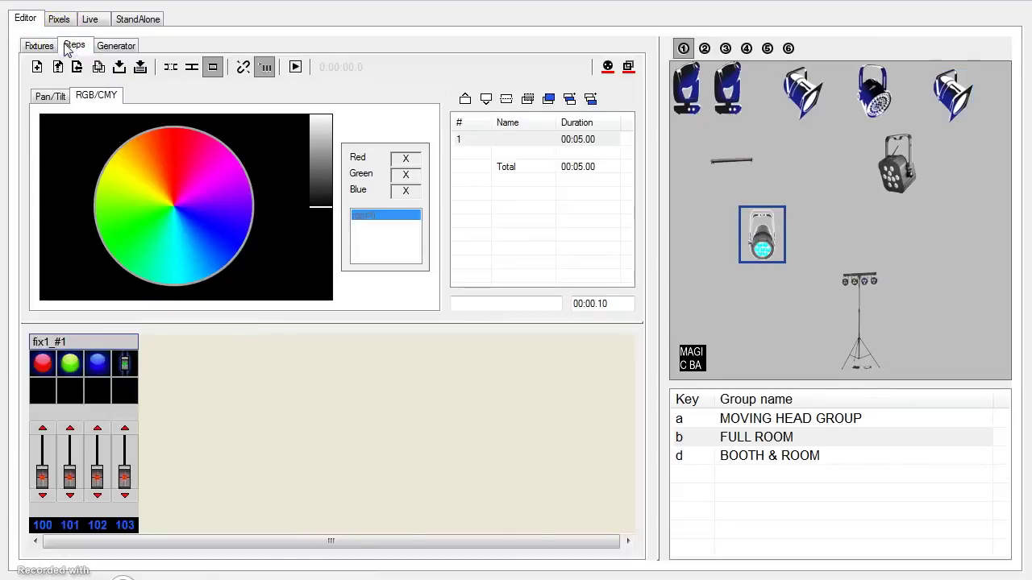
{"action": "left_click", "coordinate": [89, 19]}
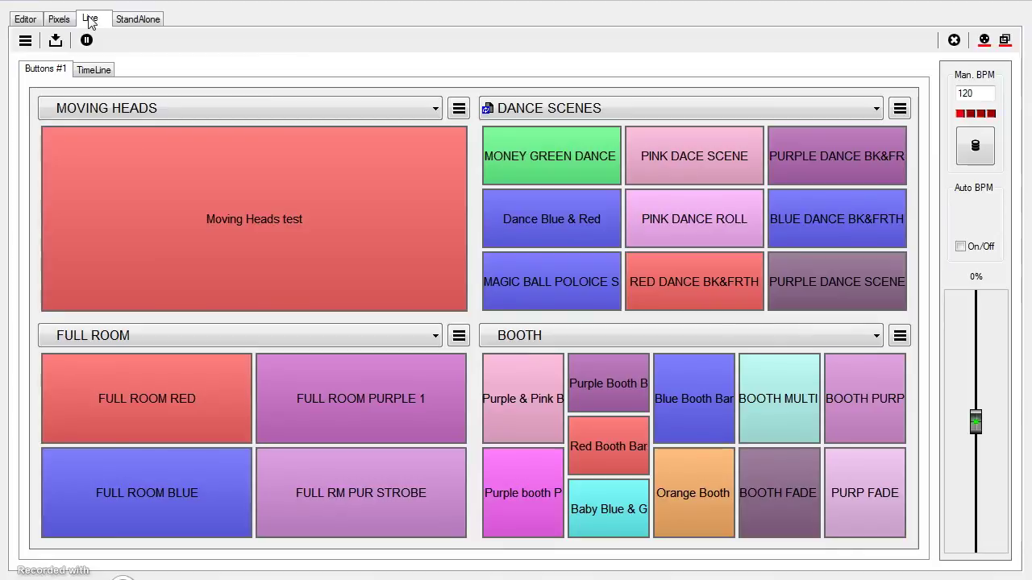
{"action": "left_click", "coordinate": [22, 18]}
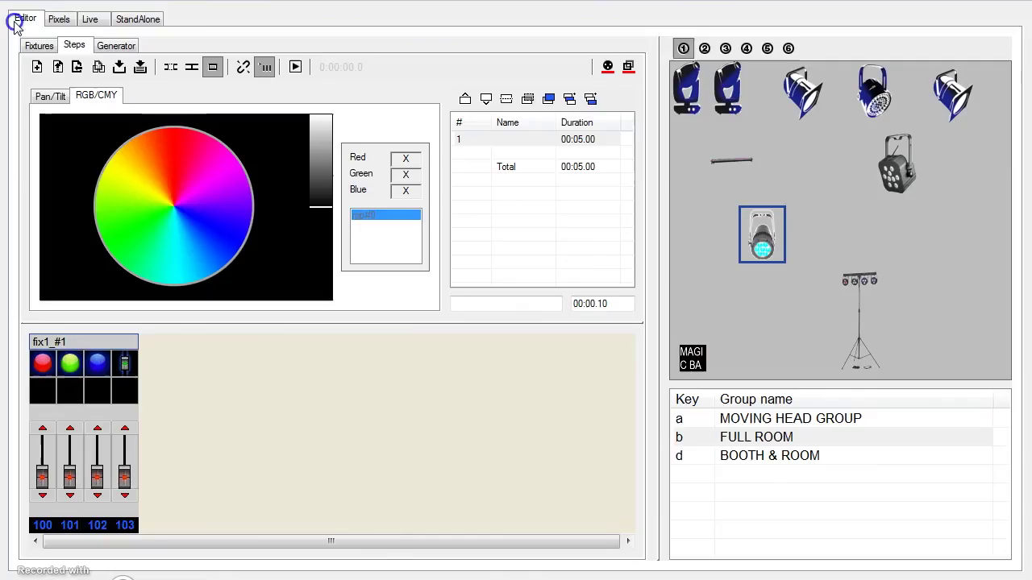
{"action": "left_click", "coordinate": [30, 43]}
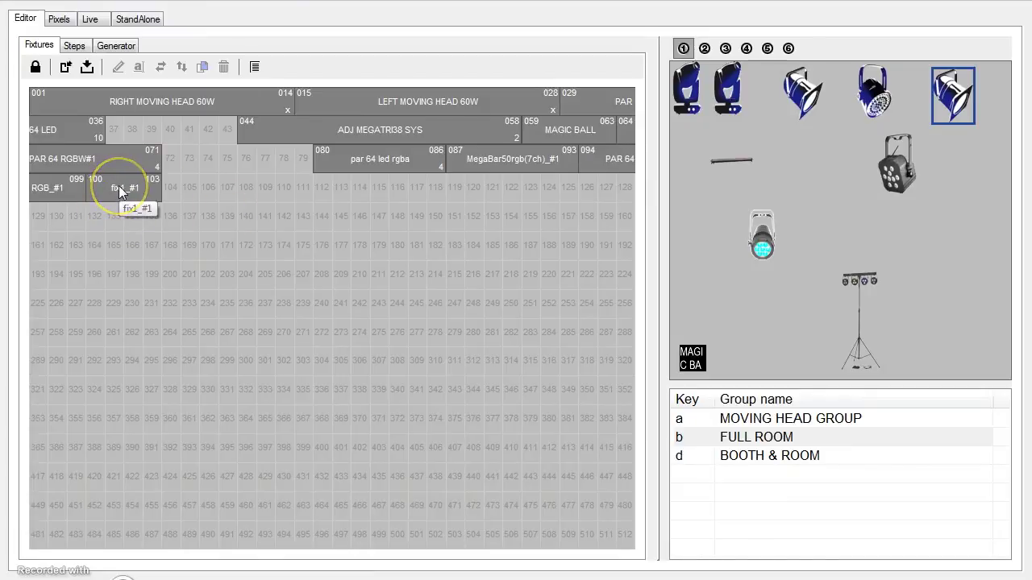
{"action": "left_click", "coordinate": [75, 46]}
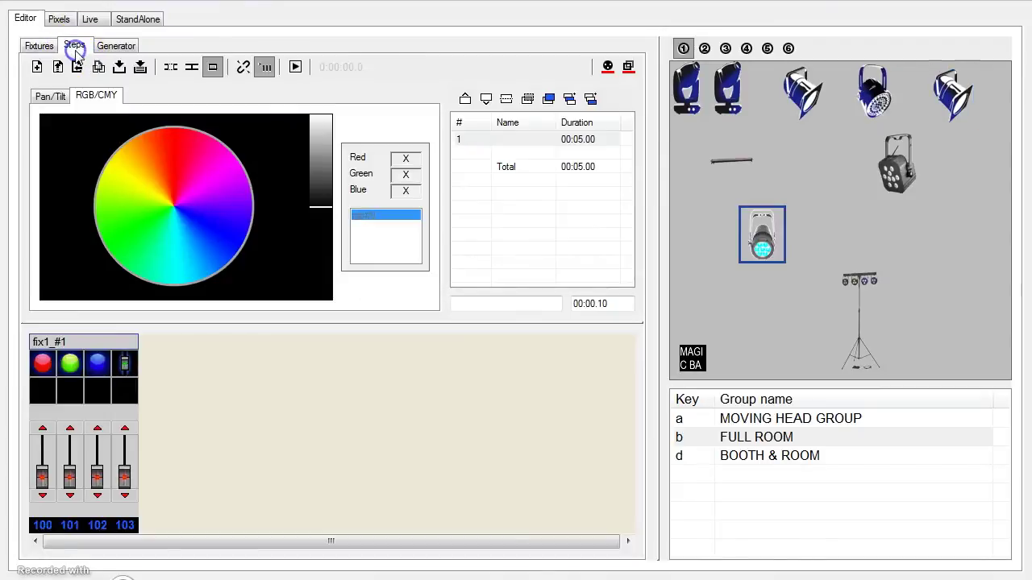
Select the PAR 64 LED fixture on channels 29 to 36 and add six steps to the scene, making seven
{"action": "left_click", "coordinate": [809, 113]}
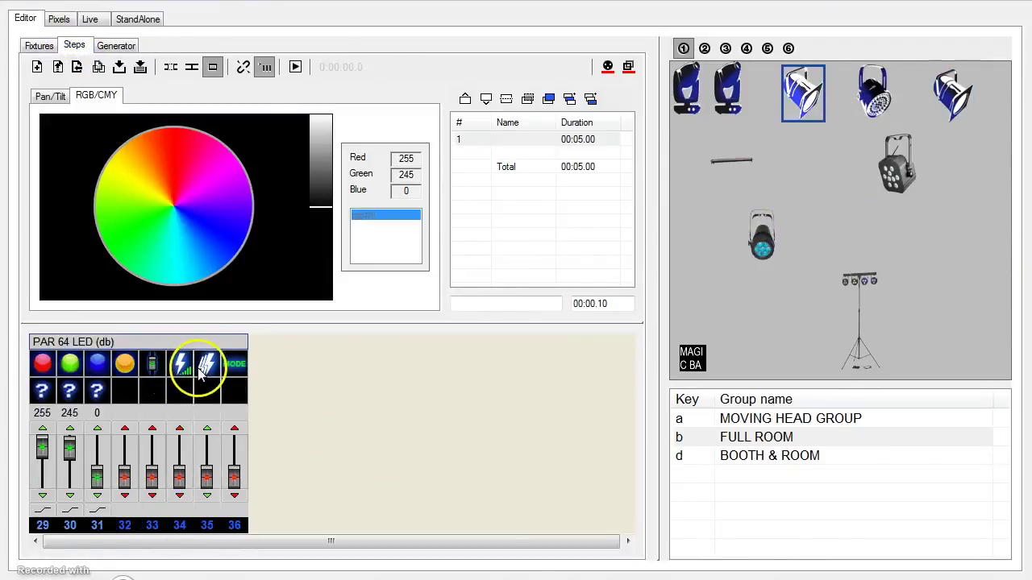
{"action": "left_click", "coordinate": [797, 94]}
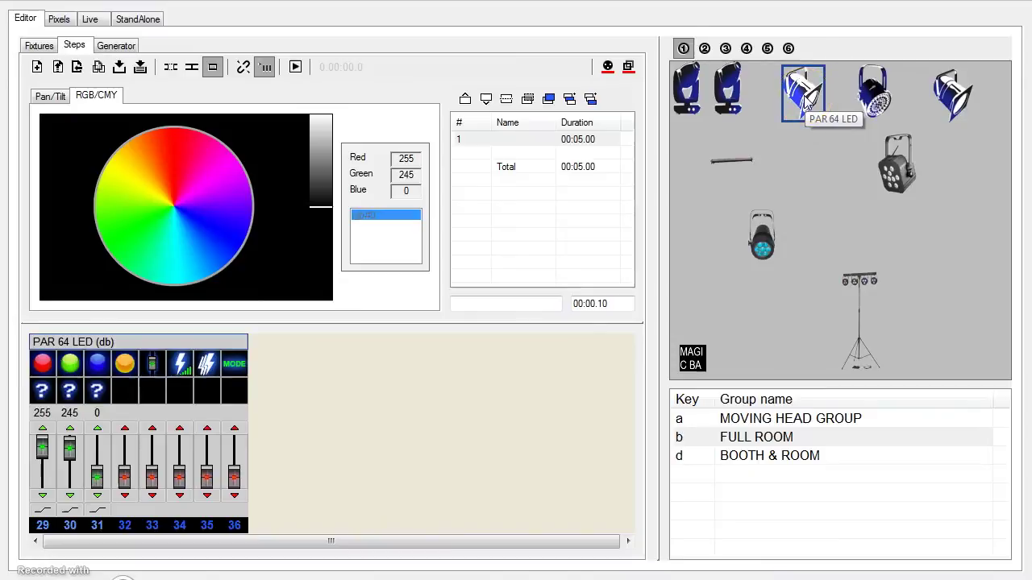
{"action": "left_click", "coordinate": [591, 99]}
{"action": "left_click", "coordinate": [591, 98]}
{"action": "left_click", "coordinate": [591, 98]}
{"action": "left_click", "coordinate": [591, 99]}
{"action": "left_click", "coordinate": [590, 98]}
{"action": "left_click", "coordinate": [590, 99]}
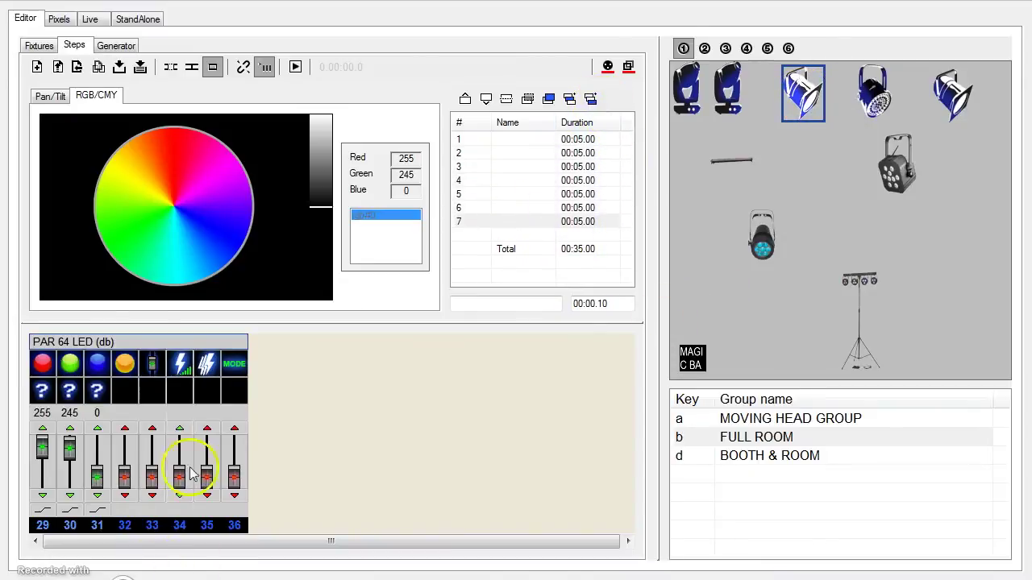
In step 7, set the PAR 64 LED's red and green channels to 0 and its dimmer channel to 255
{"action": "left_click_drag", "start_coordinate": [68, 455], "coordinate": [42, 480]}
{"action": "left_click_drag", "start_coordinate": [160, 484], "coordinate": [169, 421]}
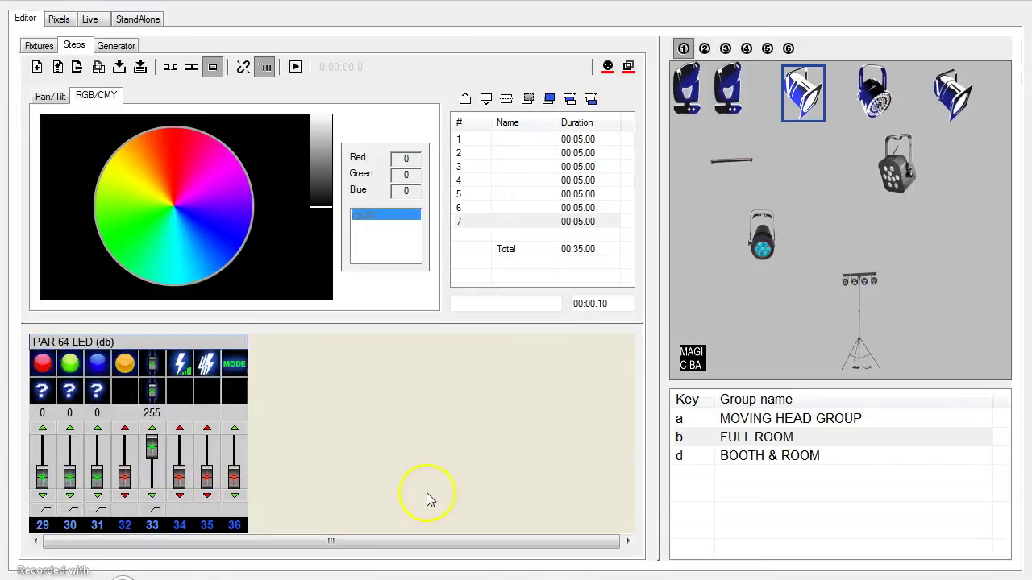